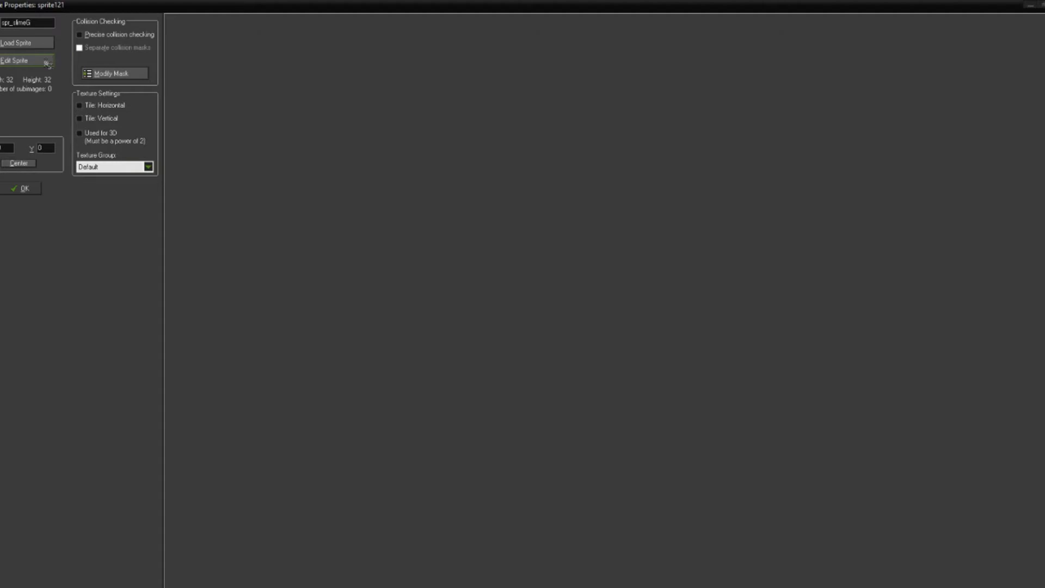
Step: Create a new 32 x 32 image for the spr_slimeG sprite and open its first frame for painting
{"action": "left_click", "coordinate": [47, 63]}
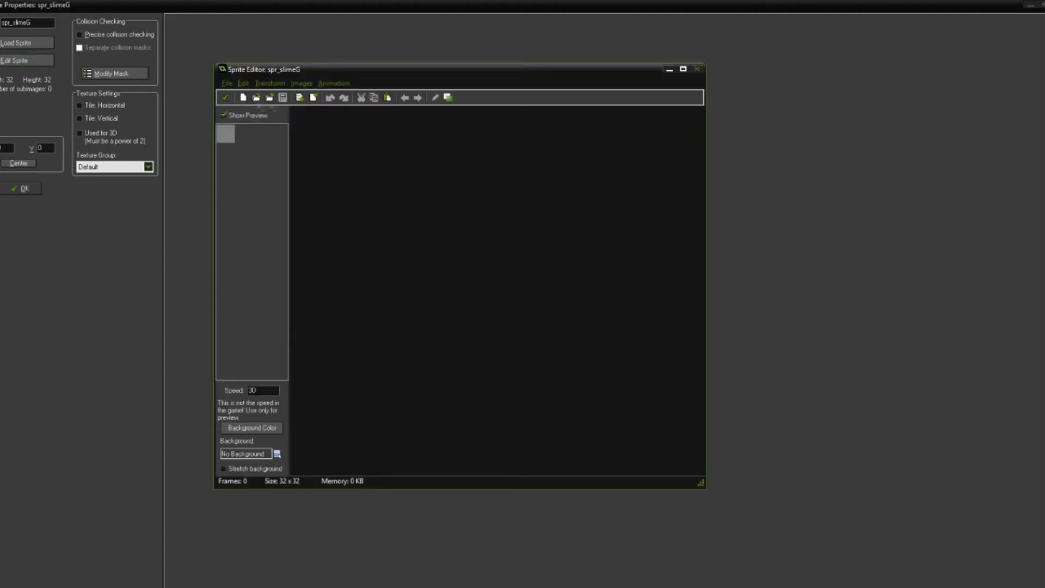
{"action": "left_click", "coordinate": [244, 98]}
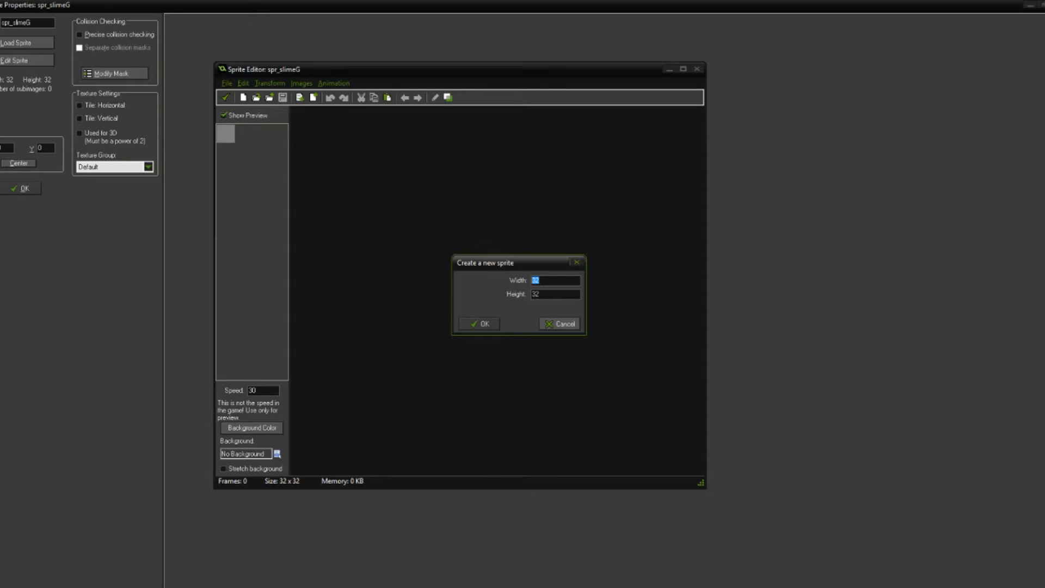
{"action": "left_click", "coordinate": [485, 324]}
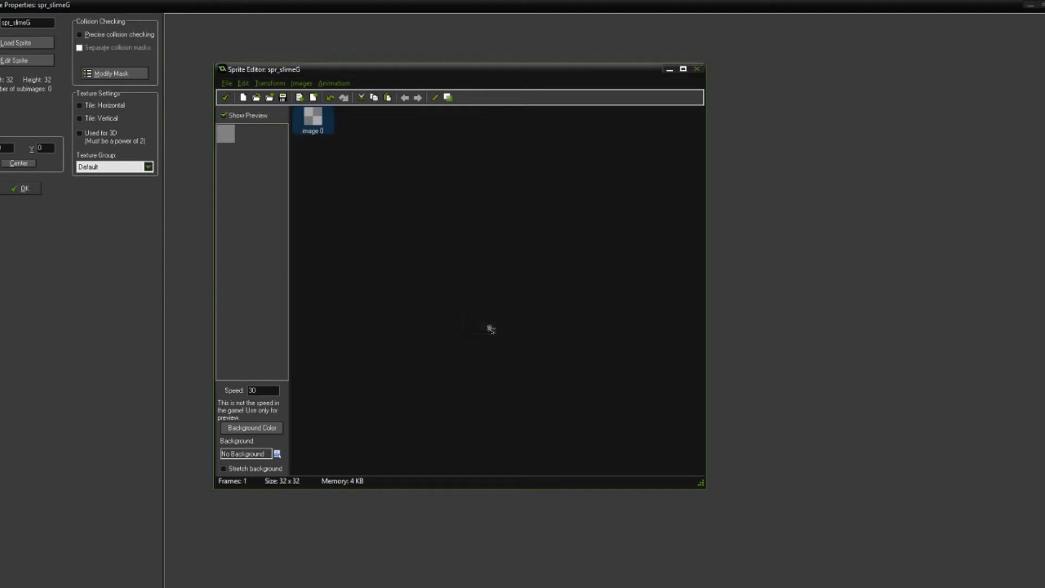
{"action": "double_click", "coordinate": [322, 136]}
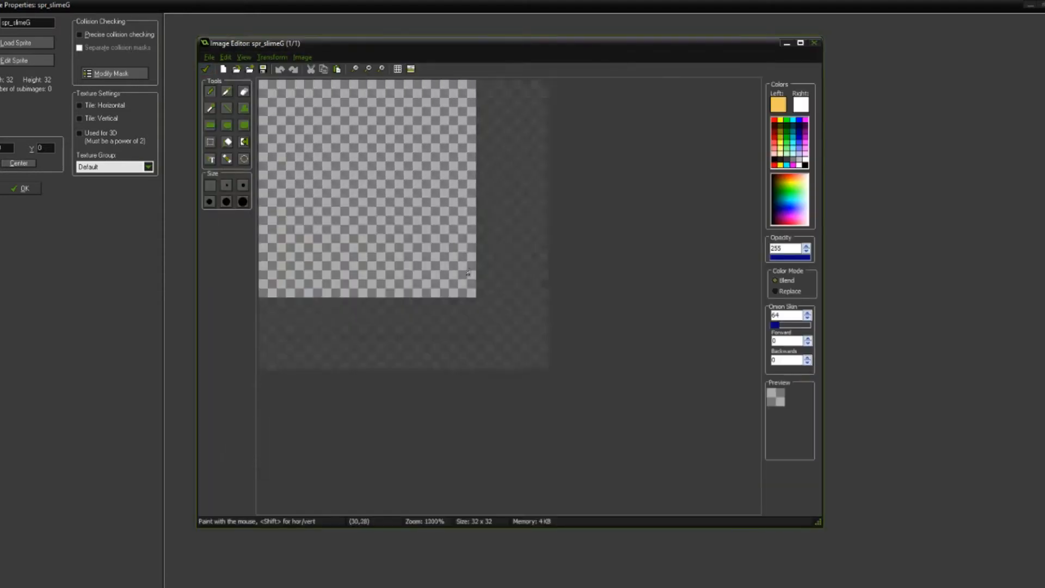
Step: Set the primary drawing colour to a medium slime green with a custom hue, saturation and brightness
{"action": "left_click", "coordinate": [779, 104]}
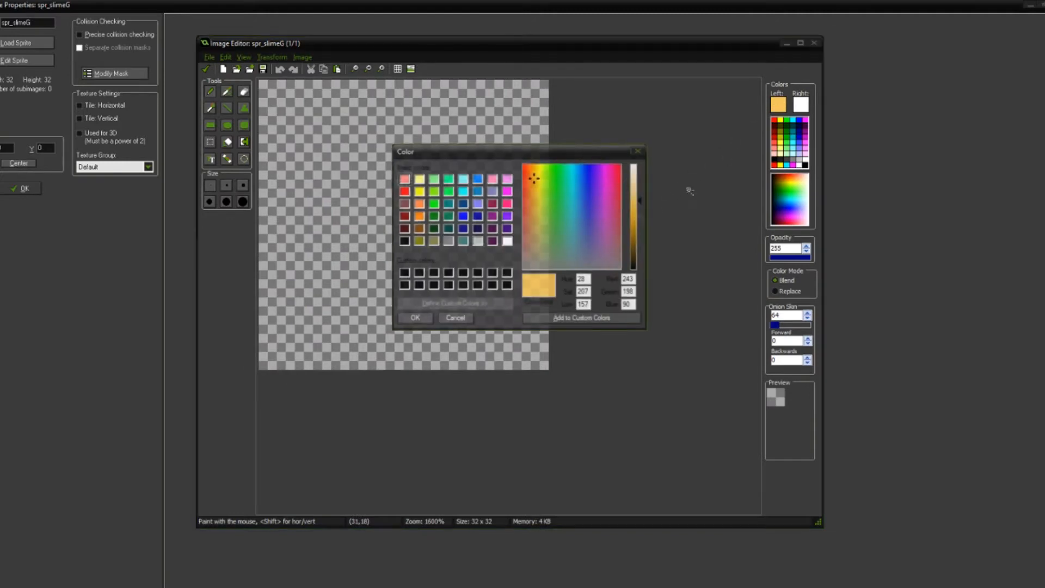
{"action": "left_click", "coordinate": [556, 174]}
{"action": "left_click_drag", "start_coordinate": [557, 181], "coordinate": [552, 208]}
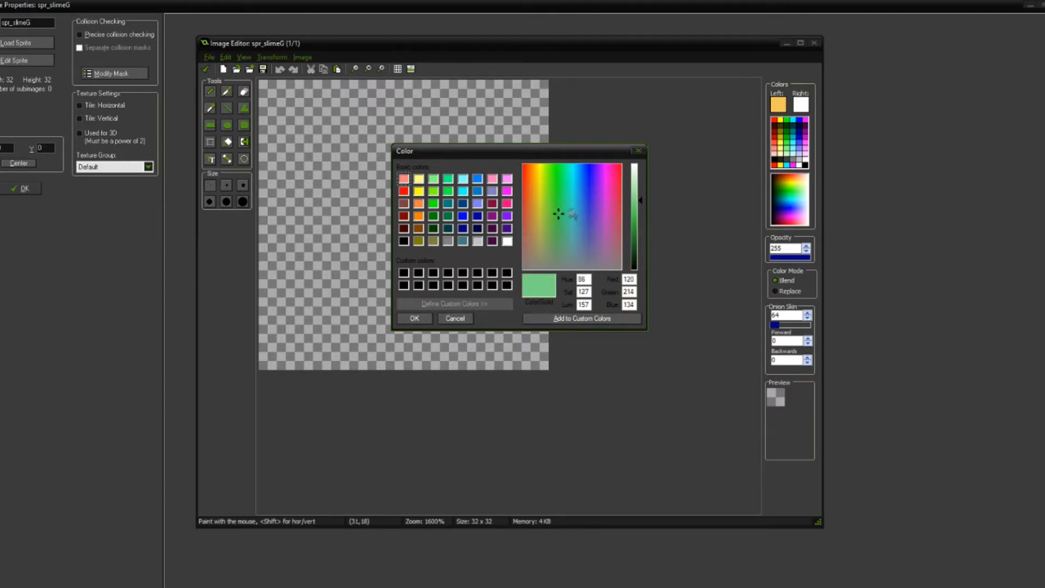
{"action": "left_click_drag", "start_coordinate": [642, 215], "coordinate": [642, 217]}
{"action": "left_click", "coordinate": [561, 216]}
{"action": "left_click", "coordinate": [561, 206]}
{"action": "left_click", "coordinate": [558, 198]}
{"action": "left_click", "coordinate": [641, 212]}
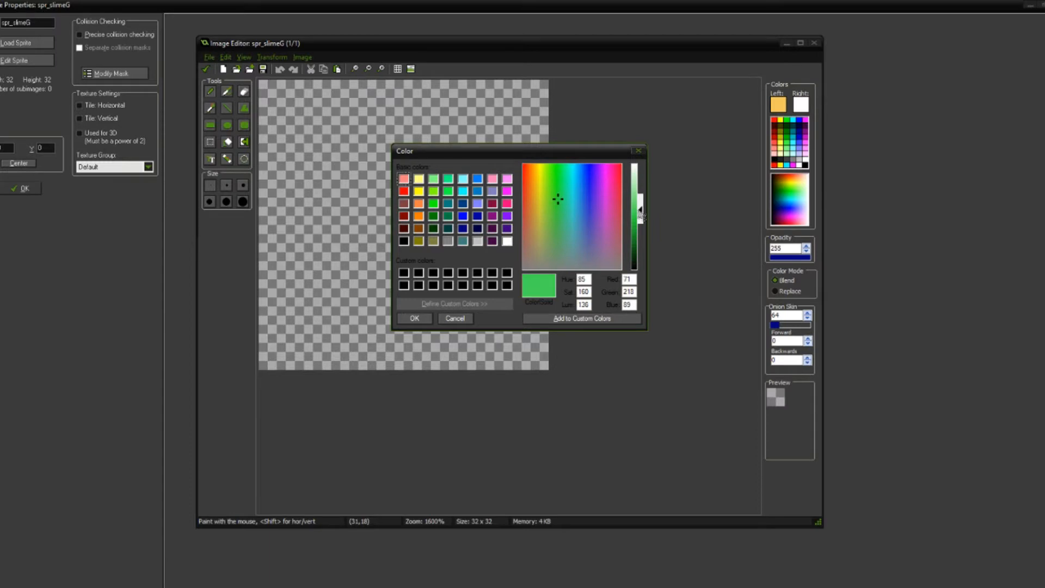
{"action": "left_click_drag", "start_coordinate": [641, 217], "coordinate": [640, 220]}
{"action": "left_click", "coordinate": [563, 203]}
{"action": "left_click", "coordinate": [640, 213]}
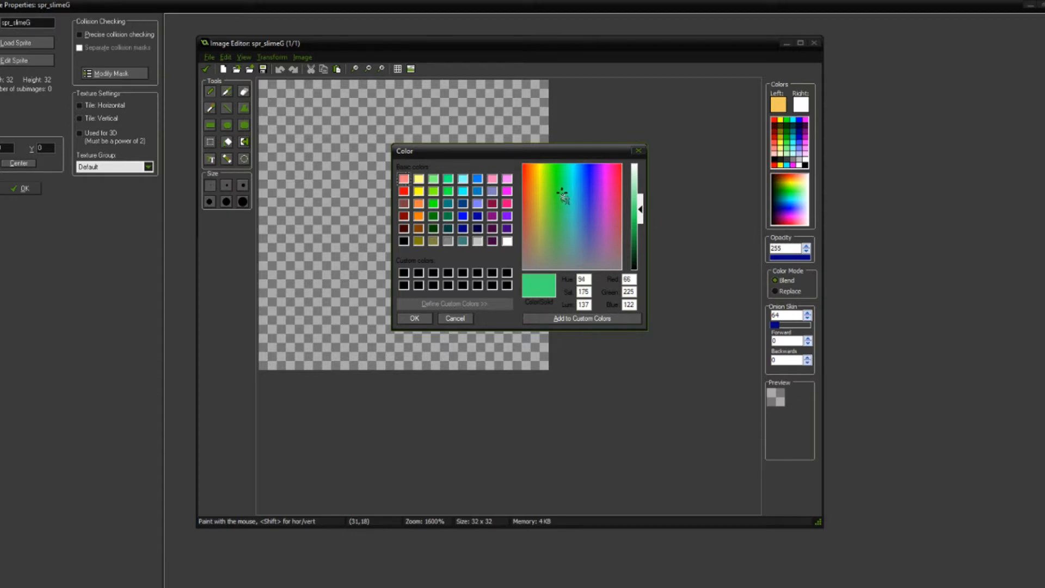
{"action": "left_click", "coordinate": [414, 318]}
{"action": "mouse_move", "coordinate": [372, 153]}
{"action": "left_mouse_down"}
{"action": "mouse_move", "coordinate": [386, 190]}
{"action": "mouse_move", "coordinate": [360, 164]}
{"action": "left_mouse_up"}
{"action": "key", "text": "ctrl+z"}
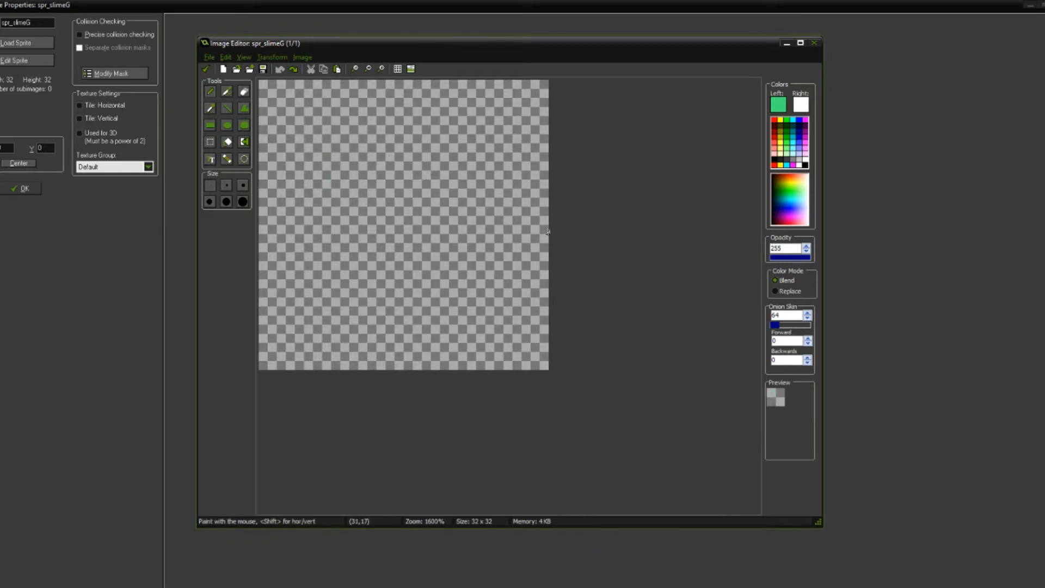
{"action": "scroll", "coordinate": [407, 212], "scroll_direction": "up", "scroll_amount": 3}
{"action": "scroll", "coordinate": [444, 208], "scroll_direction": "down", "scroll_amount": 2}
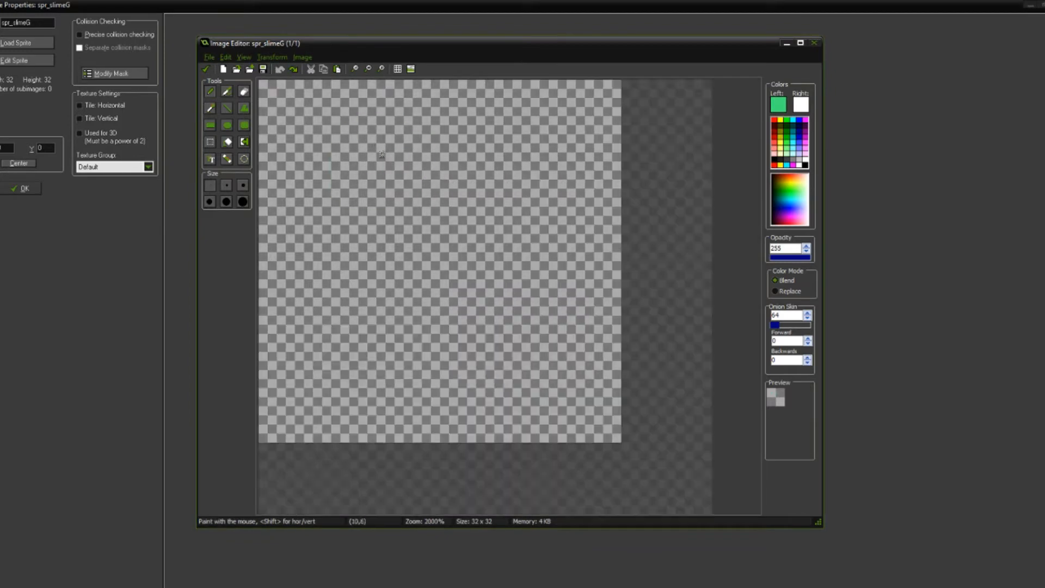
{"action": "scroll", "coordinate": [444, 209], "scroll_direction": "down", "scroll_amount": 2}
{"action": "scroll", "coordinate": [430, 206], "scroll_direction": "up", "scroll_amount": 1}
{"action": "mouse_move", "coordinate": [419, 204]}
{"action": "left_mouse_down"}
{"action": "mouse_move", "coordinate": [425, 233]}
{"action": "mouse_move", "coordinate": [412, 246]}
{"action": "mouse_move", "coordinate": [443, 222]}
{"action": "mouse_move", "coordinate": [356, 261]}
{"action": "mouse_move", "coordinate": [396, 243]}
{"action": "mouse_move", "coordinate": [392, 203]}
{"action": "mouse_move", "coordinate": [472, 261]}
{"action": "mouse_move", "coordinate": [381, 297]}
{"action": "mouse_move", "coordinate": [437, 240]}
{"action": "mouse_move", "coordinate": [463, 283]}
{"action": "mouse_move", "coordinate": [377, 235]}
{"action": "mouse_move", "coordinate": [411, 240]}
{"action": "left_mouse_up"}
{"action": "key", "text": "ctrl+z"}
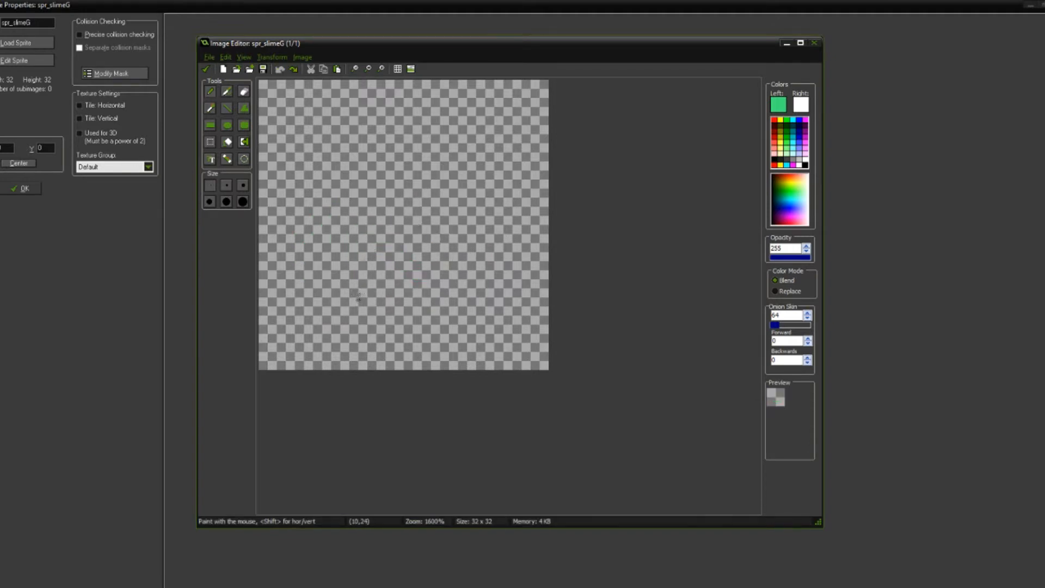
{"action": "mouse_move", "coordinate": [428, 213]}
{"action": "left_mouse_down"}
{"action": "mouse_move", "coordinate": [351, 228]}
{"action": "mouse_move", "coordinate": [488, 302]}
{"action": "mouse_move", "coordinate": [373, 221]}
{"action": "left_mouse_up"}
{"action": "left_click", "coordinate": [280, 69]}
Step: Outline a rounded slime blob across the lower part of the canvas and flood fill it with the green
{"action": "mouse_move", "coordinate": [471, 238]}
{"action": "left_mouse_down"}
{"action": "mouse_move", "coordinate": [283, 288]}
{"action": "mouse_move", "coordinate": [478, 318]}
{"action": "mouse_move", "coordinate": [406, 222]}
{"action": "mouse_move", "coordinate": [329, 239]}
{"action": "left_mouse_up"}
{"action": "key", "text": "f"}
{"action": "left_click", "coordinate": [408, 250]}
{"action": "left_click", "coordinate": [427, 220]}
{"action": "left_click", "coordinate": [371, 208]}
{"action": "scroll", "coordinate": [371, 211], "scroll_direction": "down", "scroll_amount": 3}
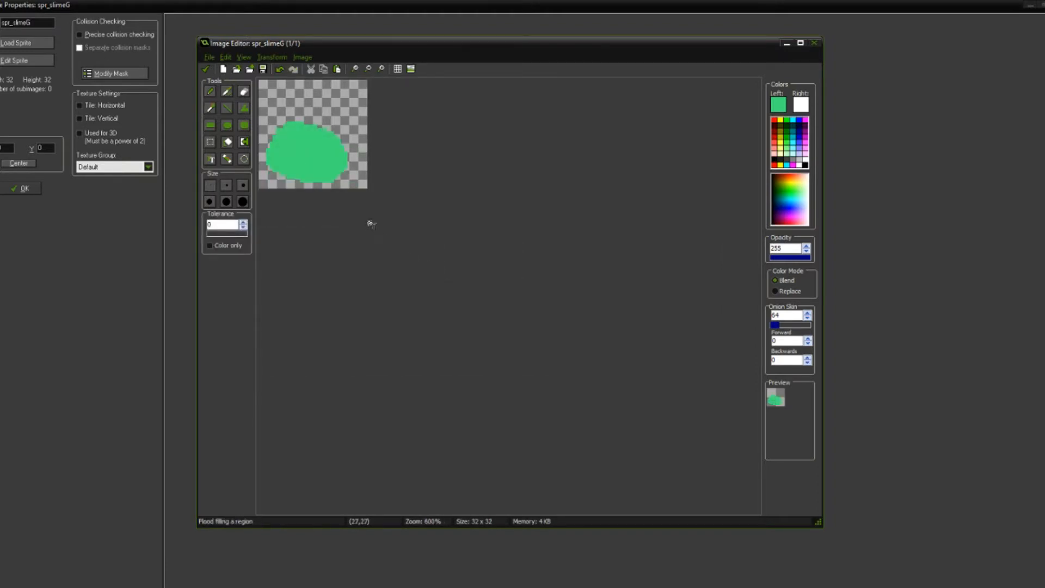
{"action": "scroll", "coordinate": [381, 226], "scroll_direction": "up", "scroll_amount": 5}
{"action": "scroll", "coordinate": [494, 296], "scroll_direction": "down", "scroll_amount": 1}
Step: Smooth the blob's silhouette by adding green pixels along its right side and lower edge
{"action": "key", "text": "d"}
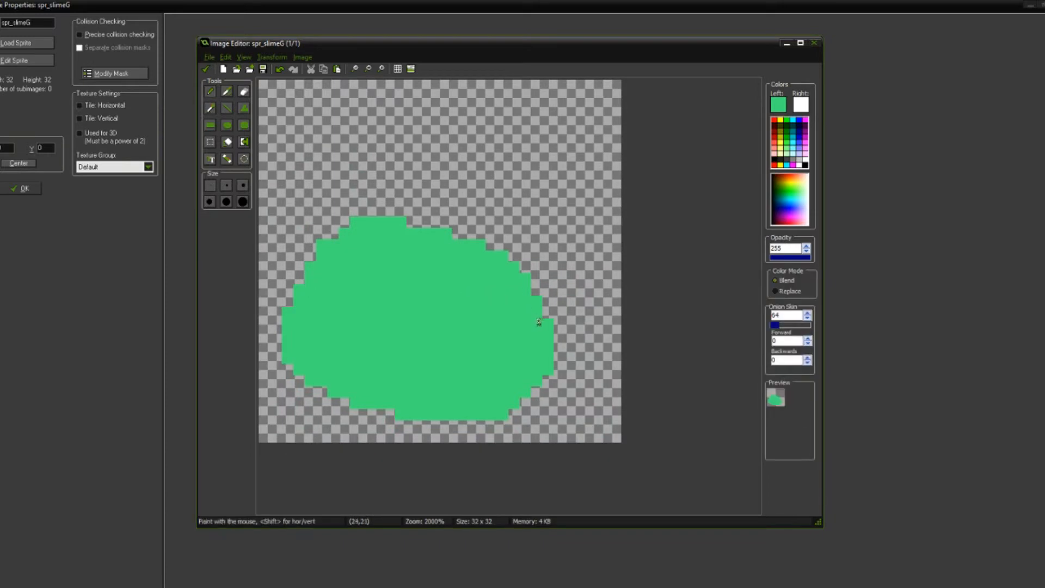
{"action": "left_click_drag", "start_coordinate": [524, 402], "coordinate": [558, 369]}
{"action": "left_click_drag", "start_coordinate": [377, 413], "coordinate": [415, 413]}
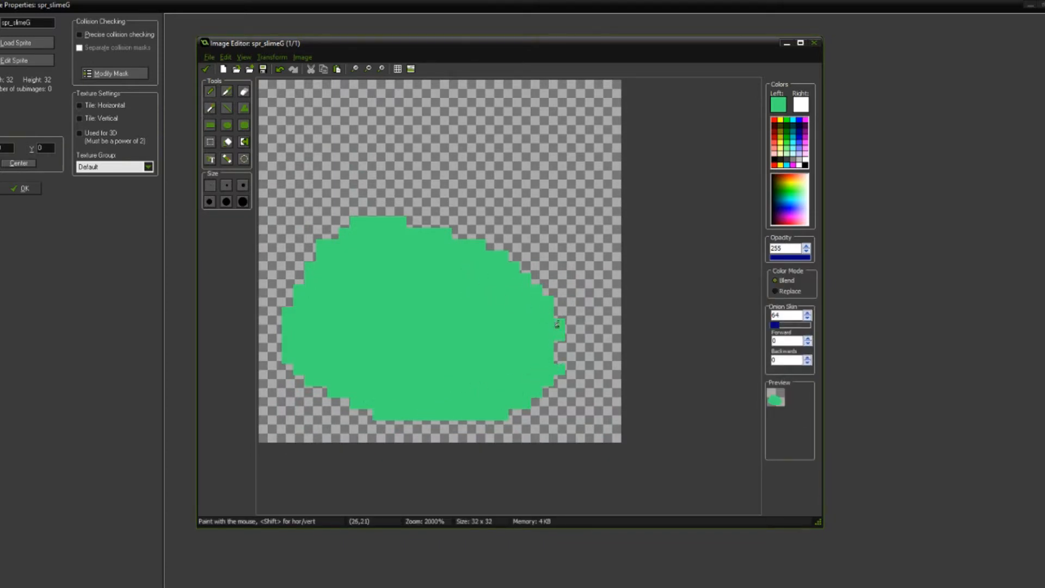
{"action": "scroll", "coordinate": [504, 327], "scroll_direction": "down", "scroll_amount": 4}
{"action": "scroll", "coordinate": [404, 260], "scroll_direction": "down", "scroll_amount": 1}
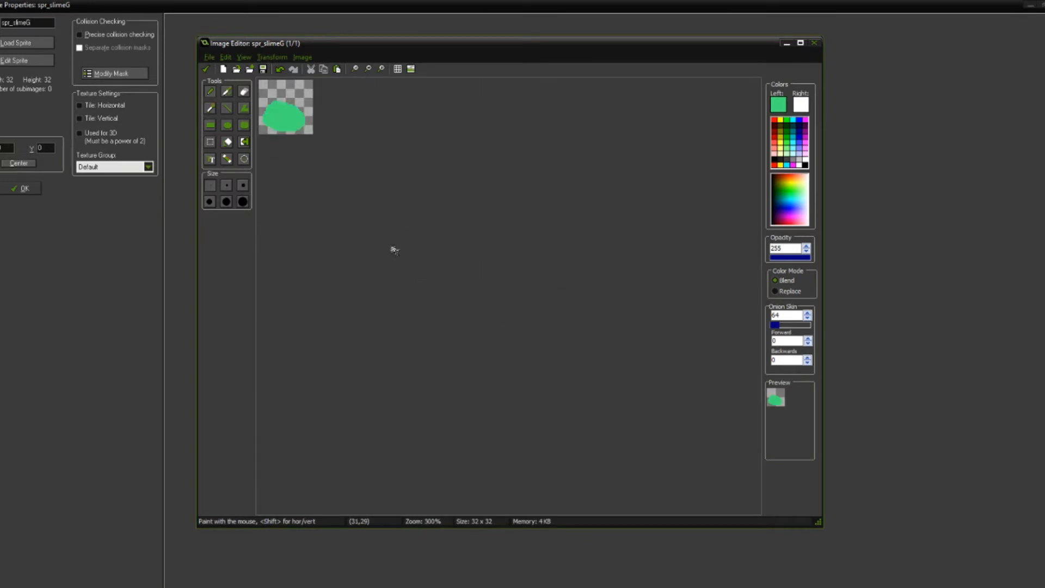
{"action": "scroll", "coordinate": [392, 248], "scroll_direction": "up", "scroll_amount": 6}
{"action": "scroll", "coordinate": [554, 374], "scroll_direction": "down", "scroll_amount": 6}
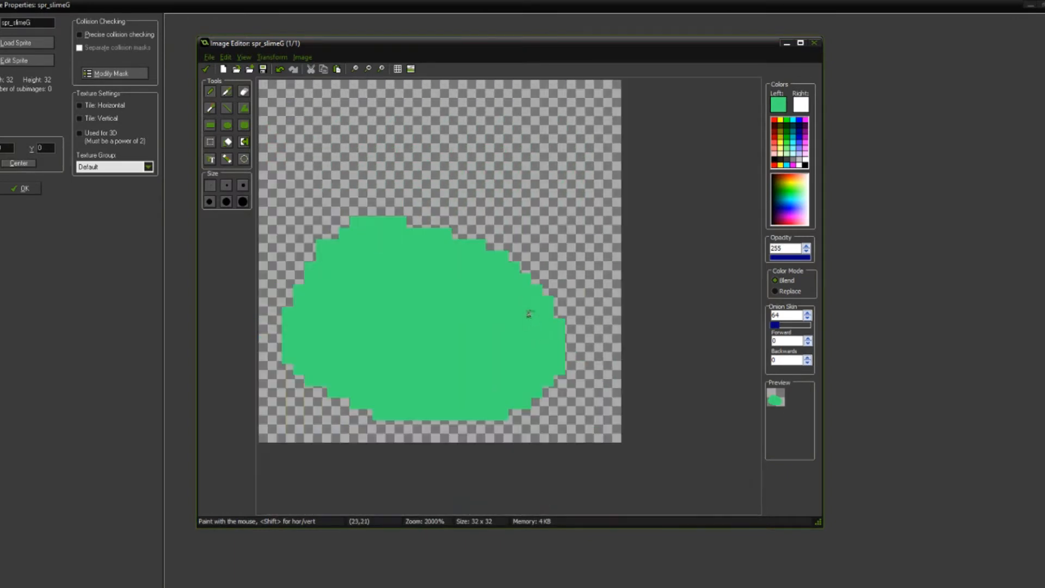
{"action": "scroll", "coordinate": [376, 215], "scroll_direction": "up", "scroll_amount": 4}
Step: Shade the blob's lower-right underside in a darker green (Hue 94, Sat 174, Lum 92), trimming the overflow and filling the gaps
{"action": "left_click", "coordinate": [775, 109]}
{"action": "left_click", "coordinate": [643, 232]}
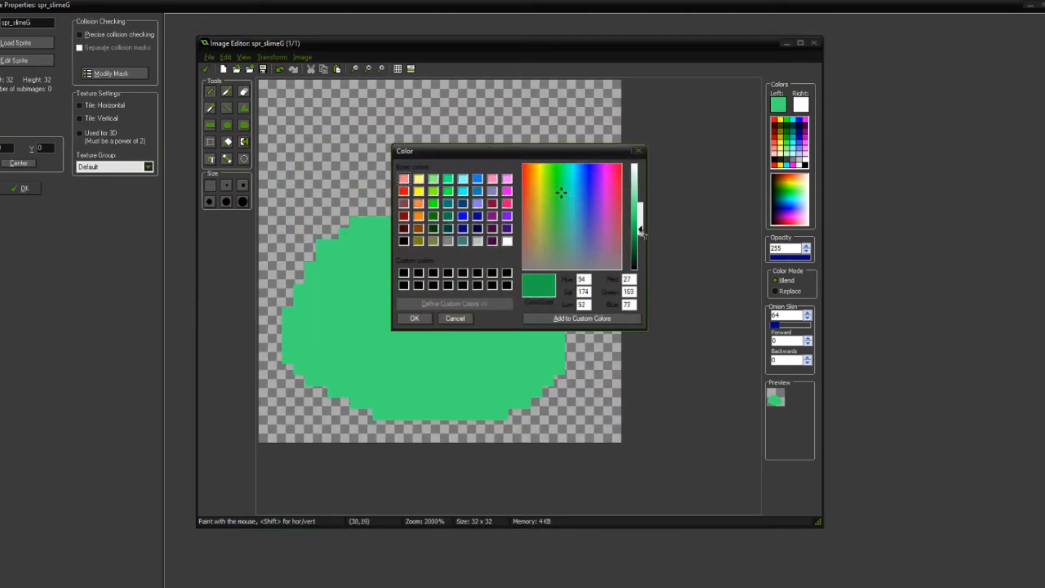
{"action": "left_click", "coordinate": [413, 318]}
{"action": "mouse_move", "coordinate": [539, 352]}
{"action": "left_mouse_down"}
{"action": "mouse_move", "coordinate": [497, 380]}
{"action": "mouse_move", "coordinate": [422, 391]}
{"action": "mouse_move", "coordinate": [501, 402]}
{"action": "mouse_move", "coordinate": [405, 412]}
{"action": "mouse_move", "coordinate": [472, 414]}
{"action": "left_mouse_up"}
{"action": "left_click_drag", "start_coordinate": [546, 357], "coordinate": [570, 357]}
{"action": "left_click", "coordinate": [226, 159]}
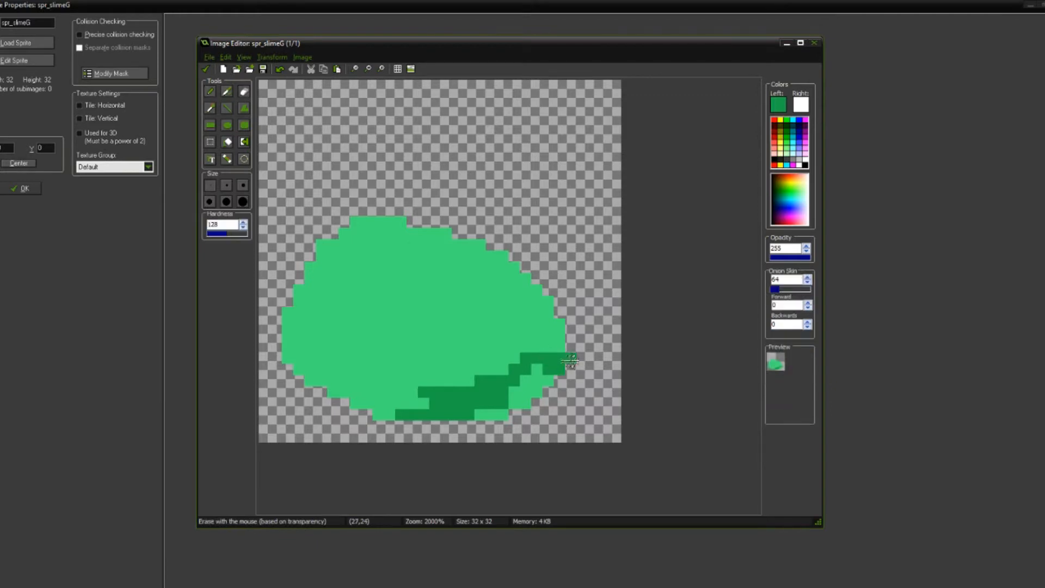
{"action": "left_click", "coordinate": [532, 371]}
{"action": "left_click", "coordinate": [495, 409]}
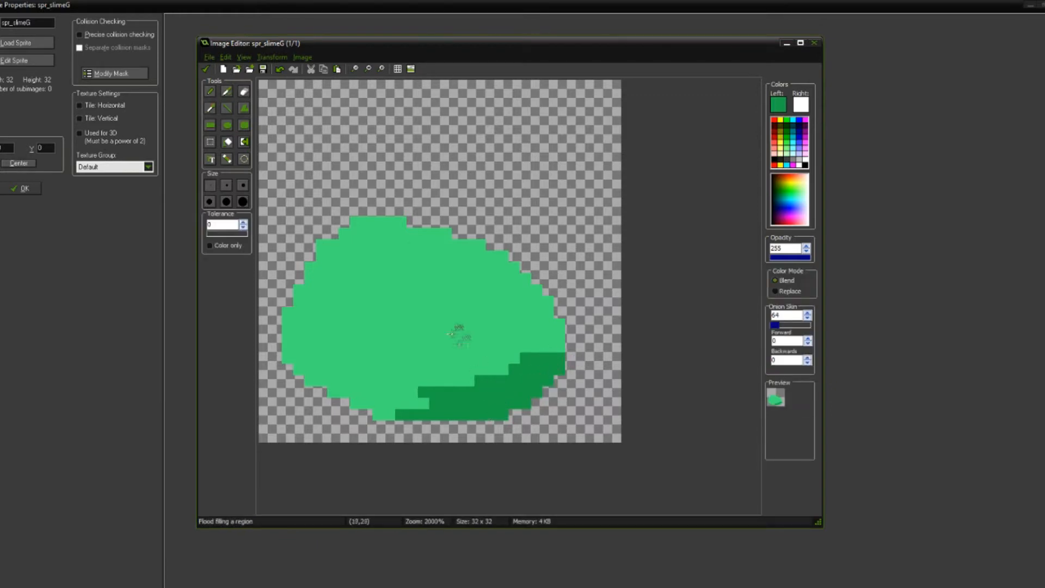
Step: Sample the body green, lighten it to Lum 159 and paint a highlight on the blob's upper left
{"action": "left_click", "coordinate": [436, 331], "text": "ctrl"}
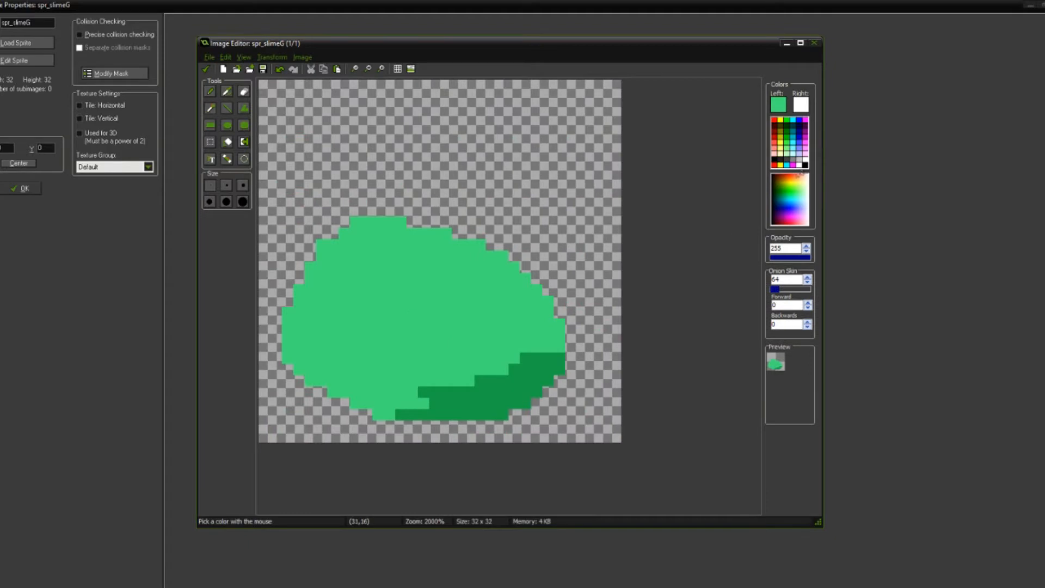
{"action": "left_click", "coordinate": [779, 103]}
{"action": "left_click_drag", "start_coordinate": [647, 214], "coordinate": [648, 201]}
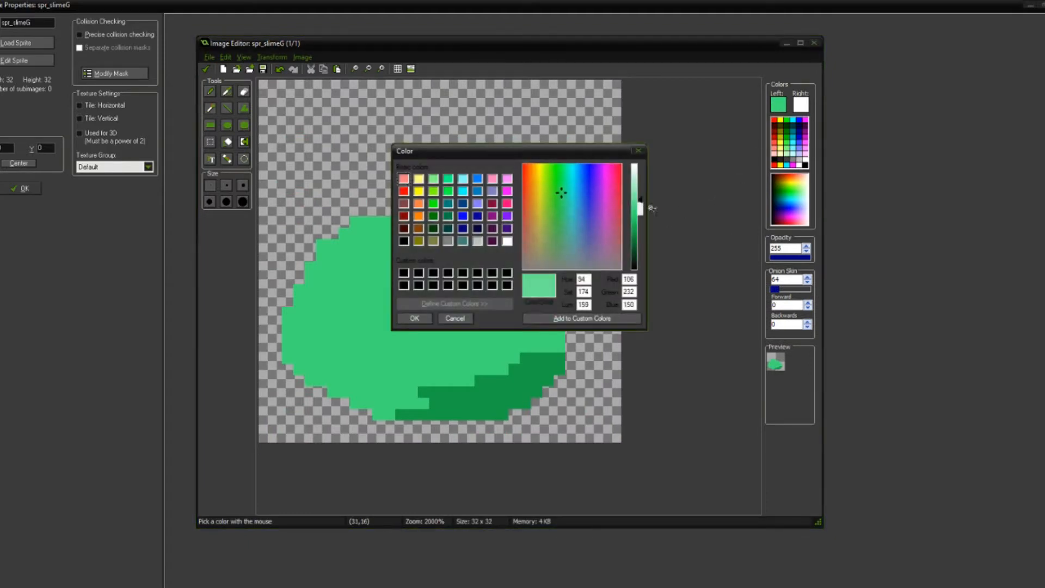
{"action": "left_click", "coordinate": [415, 319]}
{"action": "mouse_move", "coordinate": [329, 289]}
{"action": "left_mouse_down"}
{"action": "mouse_move", "coordinate": [402, 271]}
{"action": "mouse_move", "coordinate": [378, 262]}
{"action": "mouse_move", "coordinate": [436, 275]}
{"action": "mouse_move", "coordinate": [427, 260]}
{"action": "left_mouse_up"}
{"action": "scroll", "coordinate": [458, 278], "scroll_direction": "down", "scroll_amount": 3}
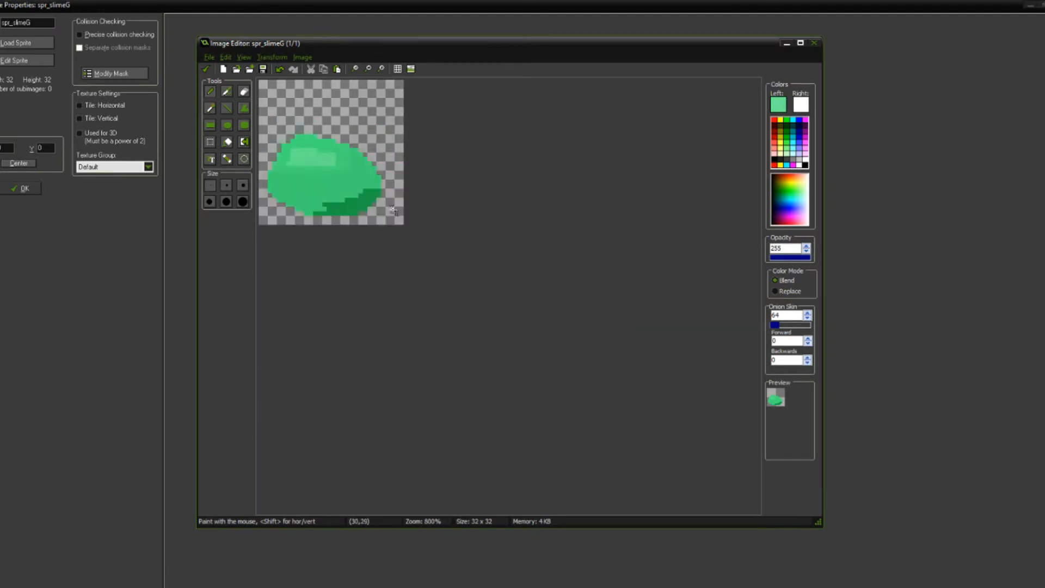
{"action": "scroll", "coordinate": [483, 334], "scroll_direction": "up", "scroll_amount": 4}
Step: Refine the highlight into a rounder shape by correcting stray pixels and reworking its lower and right edges
{"action": "left_click", "coordinate": [493, 353]}
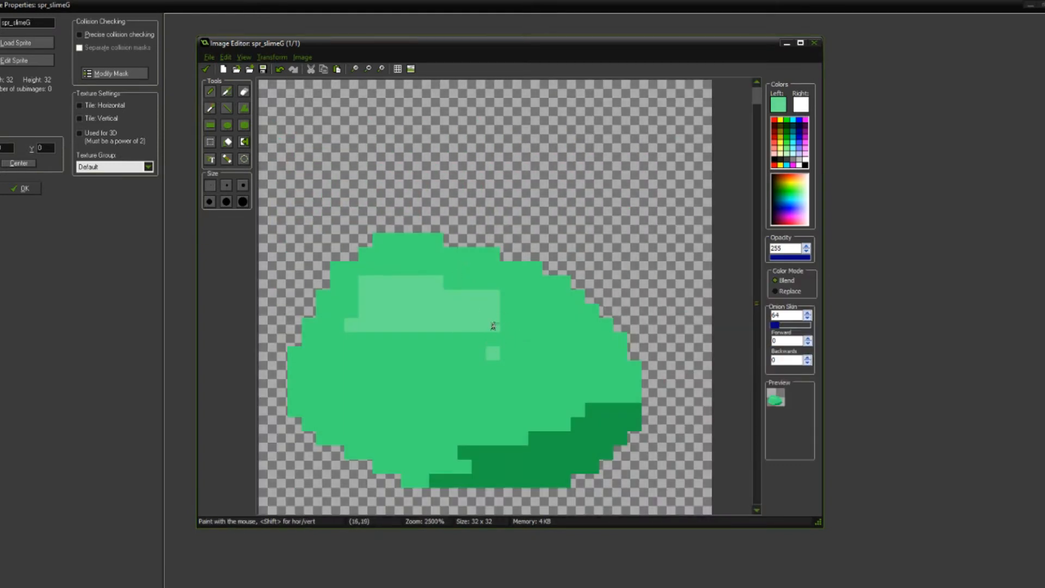
{"action": "left_click", "coordinate": [504, 336], "text": "ctrl"}
{"action": "left_click", "coordinate": [496, 347]}
{"action": "left_click", "coordinate": [496, 326]}
{"action": "scroll", "coordinate": [520, 333], "scroll_direction": "down", "scroll_amount": 5}
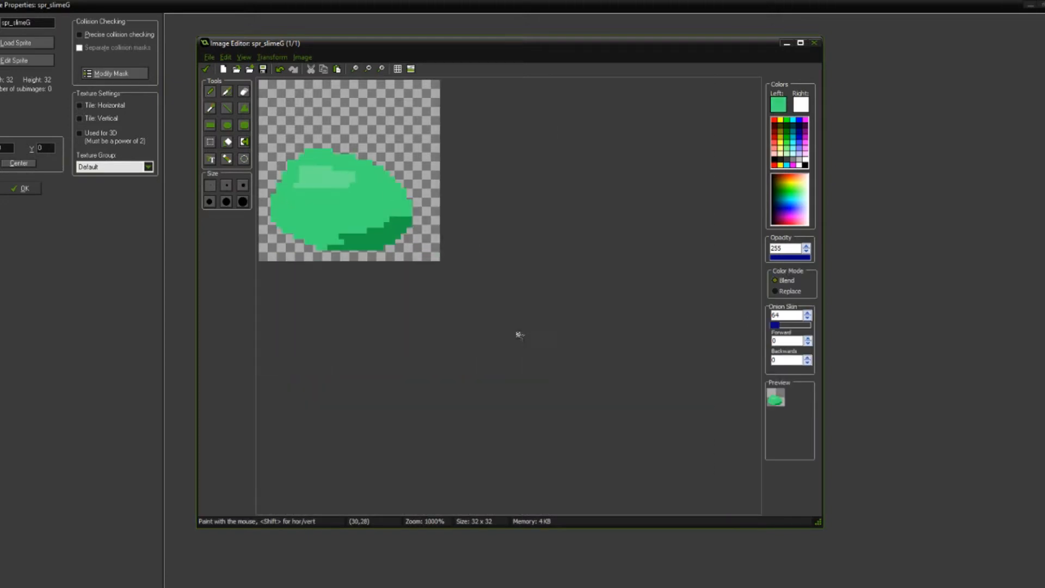
{"action": "scroll", "coordinate": [333, 184], "scroll_direction": "up", "scroll_amount": 5}
{"action": "scroll", "coordinate": [451, 319], "scroll_direction": "down", "scroll_amount": 3}
{"action": "scroll", "coordinate": [395, 229], "scroll_direction": "up", "scroll_amount": 2}
{"action": "scroll", "coordinate": [395, 229], "scroll_direction": "up", "scroll_amount": 2}
{"action": "mouse_move", "coordinate": [443, 353]}
{"action": "left_mouse_down"}
{"action": "mouse_move", "coordinate": [474, 354]}
{"action": "mouse_move", "coordinate": [422, 350]}
{"action": "left_mouse_up"}
{"action": "scroll", "coordinate": [466, 310], "scroll_direction": "down", "scroll_amount": 6}
{"action": "scroll", "coordinate": [426, 260], "scroll_direction": "up", "scroll_amount": 1}
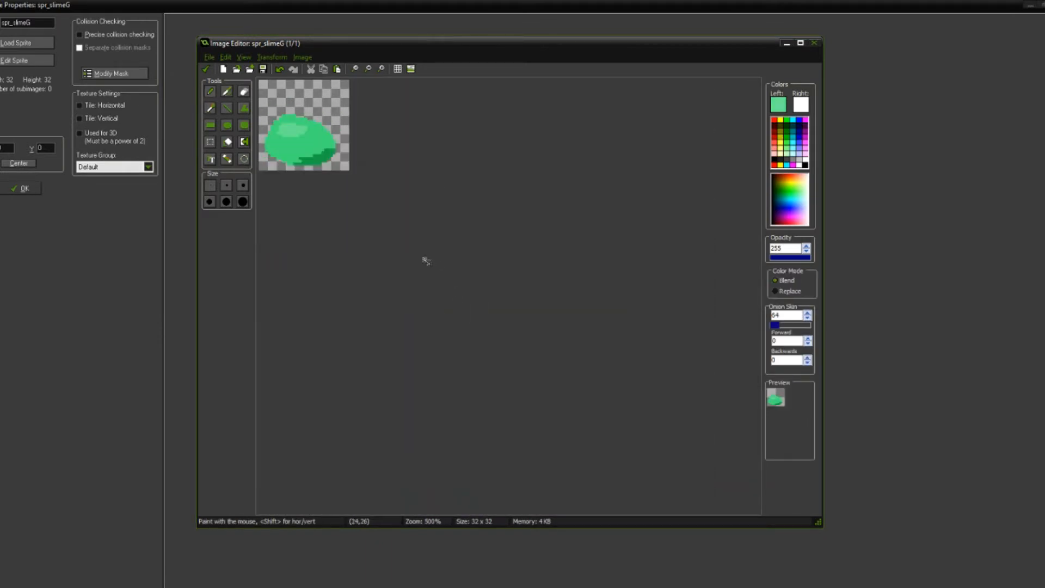
{"action": "scroll", "coordinate": [426, 261], "scroll_direction": "up", "scroll_amount": 1}
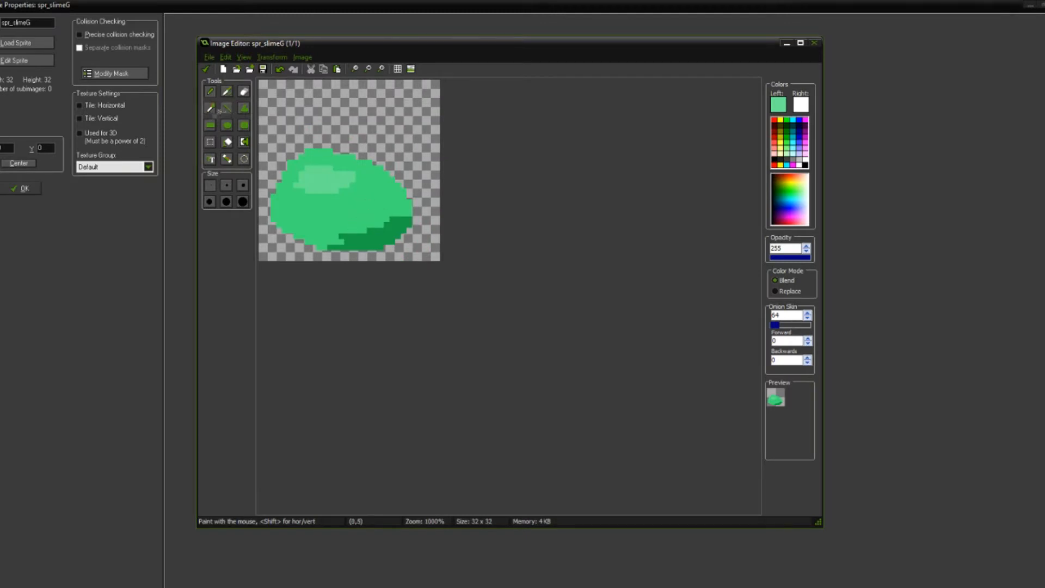
Step: Paint a yellow patch in the upper-left corner of the canvas to mark the light source
{"action": "left_click", "coordinate": [784, 138]}
{"action": "mouse_move", "coordinate": [284, 83]}
{"action": "left_mouse_down"}
{"action": "mouse_move", "coordinate": [285, 94]}
{"action": "mouse_move", "coordinate": [271, 93]}
{"action": "mouse_move", "coordinate": [286, 110]}
{"action": "left_mouse_up"}
{"action": "scroll", "coordinate": [330, 144], "scroll_direction": "down", "scroll_amount": 3}
{"action": "scroll", "coordinate": [331, 107], "scroll_direction": "up", "scroll_amount": 4}
Step: Reshape the yellow light-source patch by erasing some edge pixels and adding more yellow around it
{"action": "left_click", "coordinate": [244, 92]}
{"action": "scroll", "coordinate": [337, 128], "scroll_direction": "down", "scroll_amount": 2}
{"action": "scroll", "coordinate": [340, 124], "scroll_direction": "up", "scroll_amount": 2}
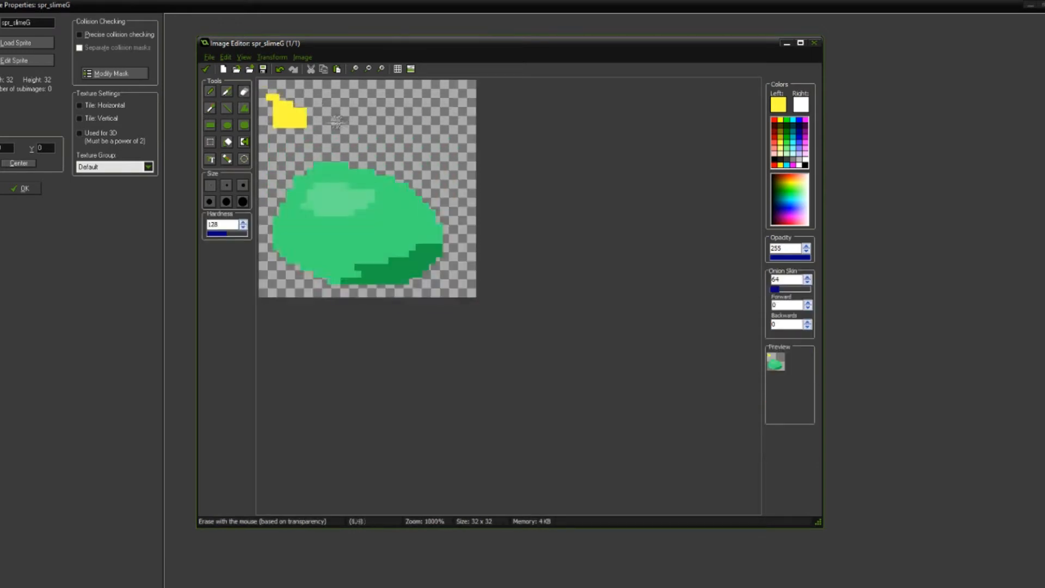
{"action": "scroll", "coordinate": [340, 123], "scroll_direction": "up", "scroll_amount": 2}
{"action": "key", "text": "i"}
{"action": "left_click", "coordinate": [316, 125]}
{"action": "left_click_drag", "start_coordinate": [295, 106], "coordinate": [315, 107]}
{"action": "scroll", "coordinate": [384, 133], "scroll_direction": "down", "scroll_amount": 2}
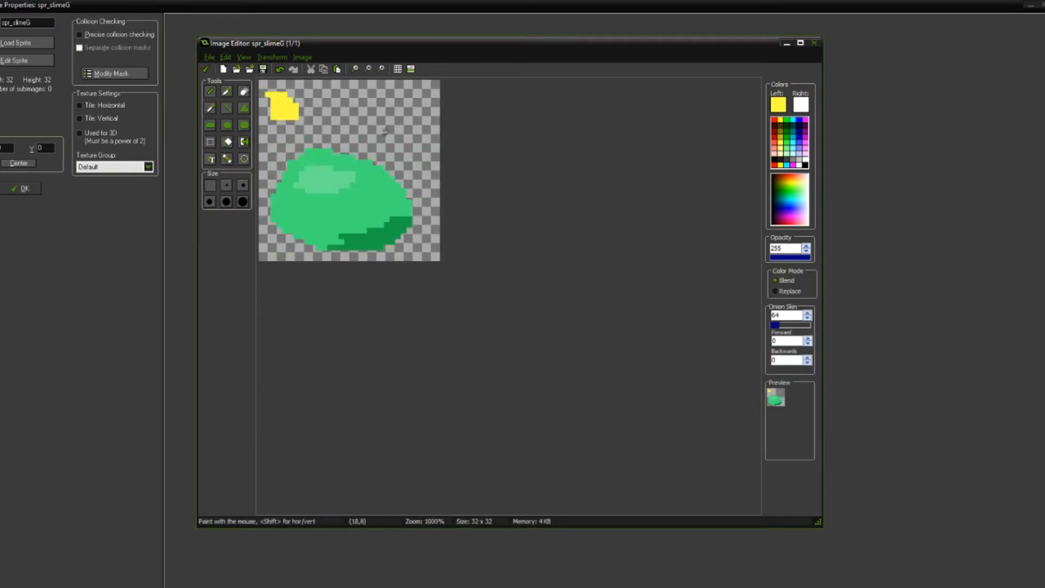
{"action": "scroll", "coordinate": [408, 123], "scroll_direction": "down", "scroll_amount": 5}
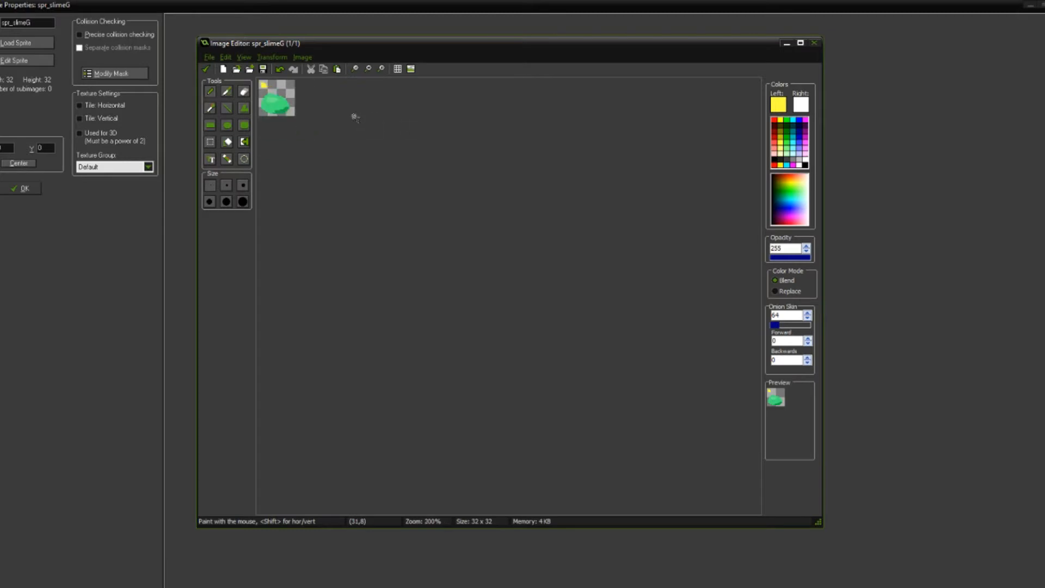
{"action": "scroll", "coordinate": [348, 126], "scroll_direction": "up", "scroll_amount": 6}
{"action": "key", "text": "e"}
{"action": "scroll", "coordinate": [354, 166], "scroll_direction": "down", "scroll_amount": 3}
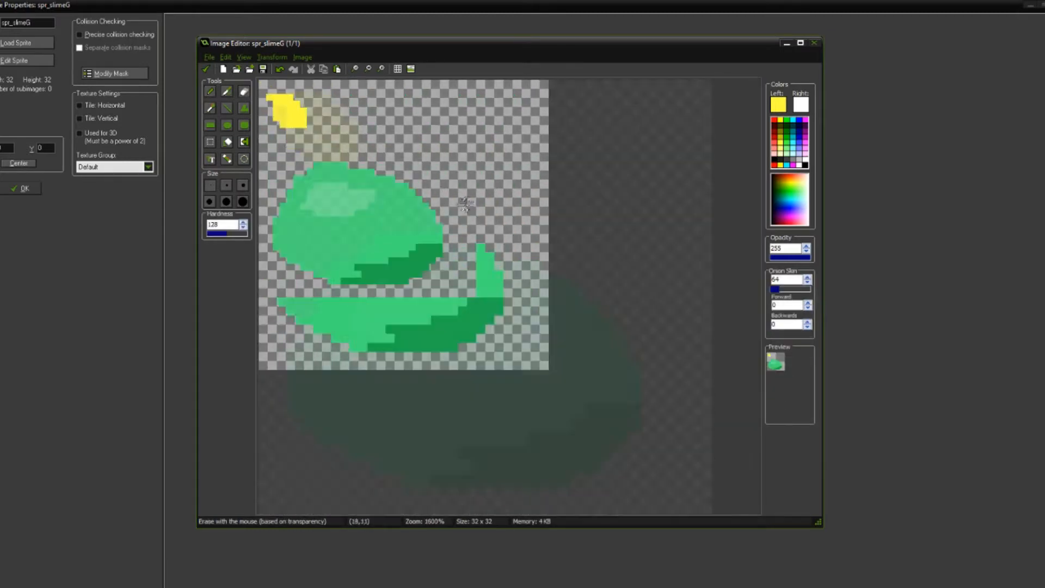
{"action": "scroll", "coordinate": [354, 166], "scroll_direction": "up", "scroll_amount": 3}
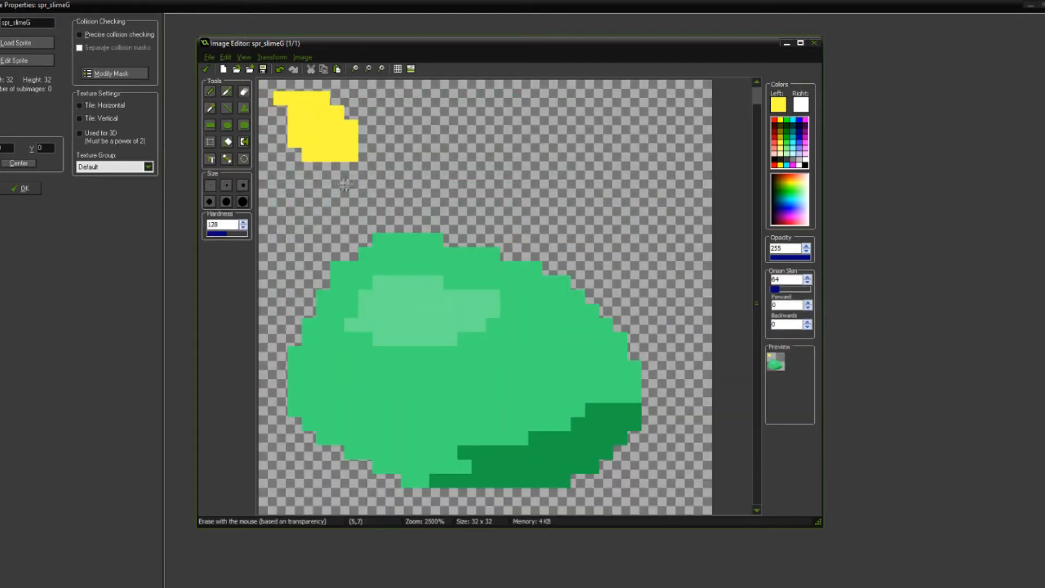
Step: Sample the body green and paint over the shadow's upper edge to make it thinner and uneven
{"action": "key", "text": "o"}
{"action": "left_click", "coordinate": [529, 381]}
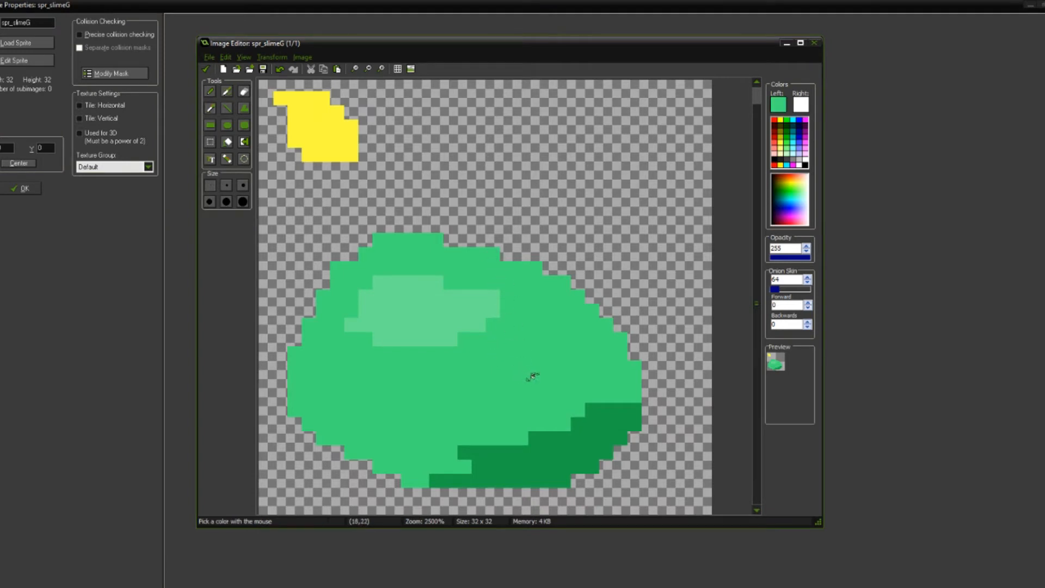
{"action": "key", "text": "d"}
{"action": "left_click", "coordinate": [464, 447]}
{"action": "mouse_move", "coordinate": [464, 444]}
{"action": "left_mouse_down"}
{"action": "mouse_move", "coordinate": [615, 409]}
{"action": "mouse_move", "coordinate": [494, 441]}
{"action": "left_mouse_up"}
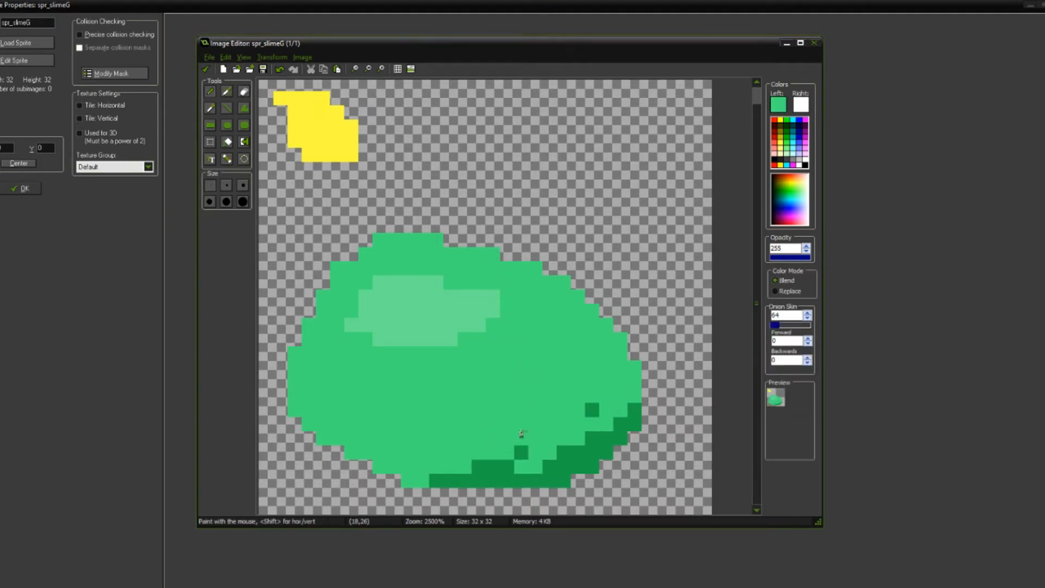
Step: Sample the dark green, extend the shadow's upper edge with extra pixels and add a separate dark spot on the lower body
{"action": "key", "text": "o"}
{"action": "left_click", "coordinate": [496, 461]}
{"action": "key", "text": "d"}
{"action": "left_click", "coordinate": [495, 453]}
{"action": "left_click", "coordinate": [508, 452]}
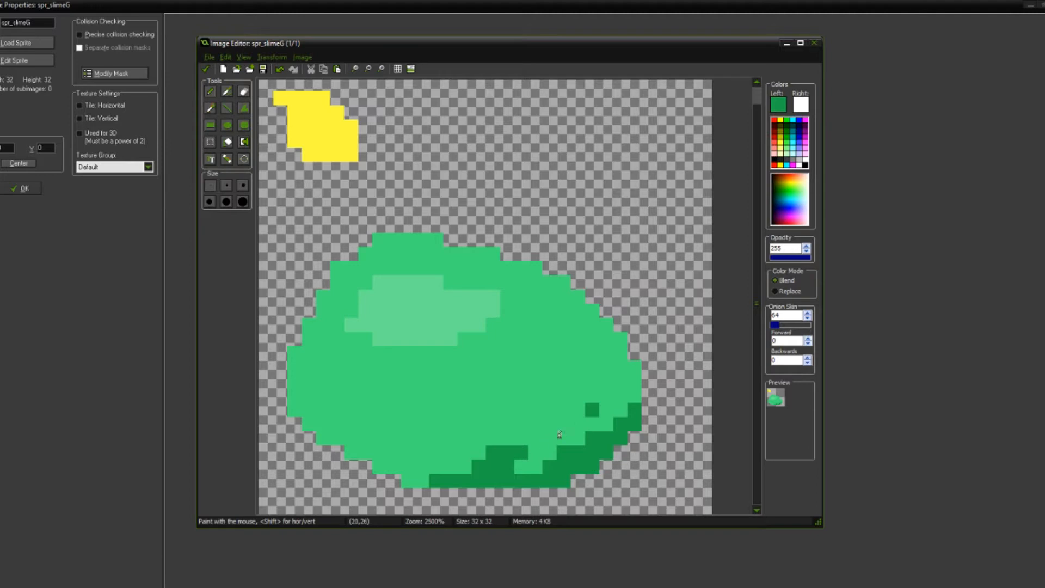
{"action": "left_click", "coordinate": [450, 423]}
{"action": "scroll", "coordinate": [547, 342], "scroll_direction": "down", "scroll_amount": 4}
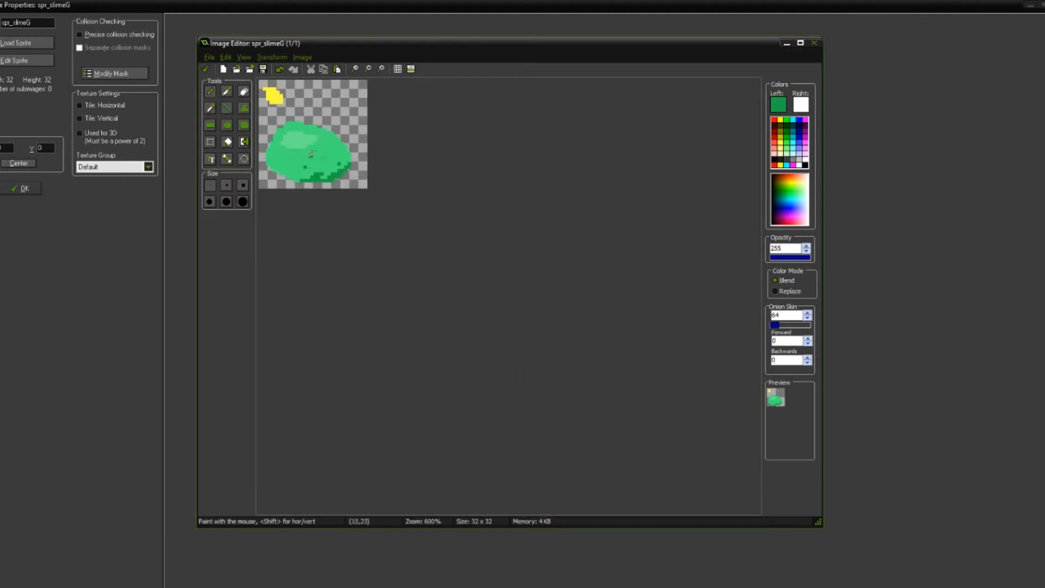
{"action": "scroll", "coordinate": [488, 319], "scroll_direction": "up", "scroll_amount": 3}
{"action": "scroll", "coordinate": [465, 389], "scroll_direction": "up", "scroll_amount": 1}
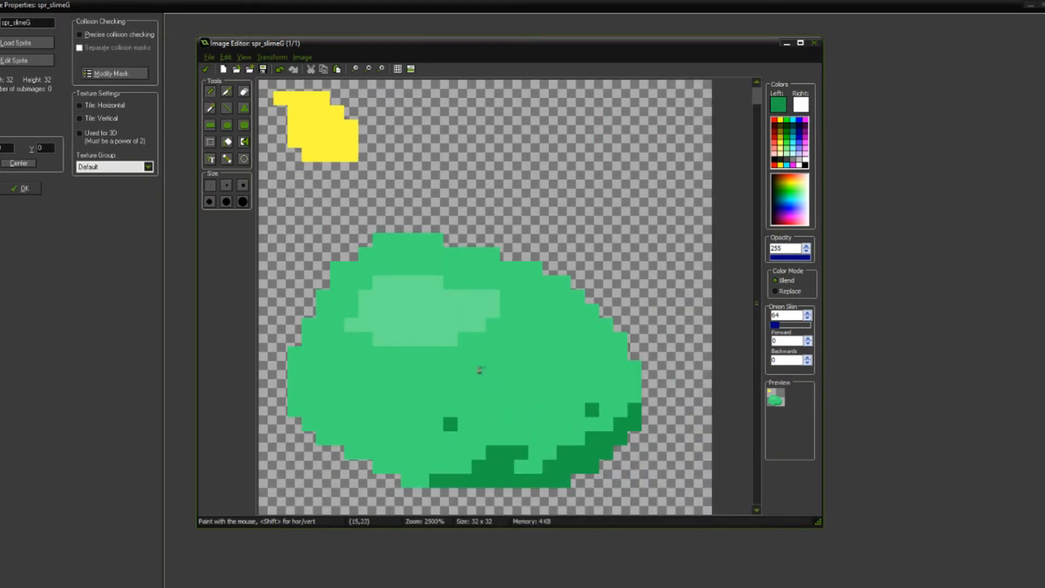
Step: Pick white and recolor the two dark spots on the slime's lower body as single-pixel eyes
{"action": "left_click", "coordinate": [807, 159]}
{"action": "left_click", "coordinate": [450, 423]}
{"action": "left_click", "coordinate": [592, 410]}
{"action": "scroll", "coordinate": [495, 310], "scroll_direction": "down", "scroll_amount": 5}
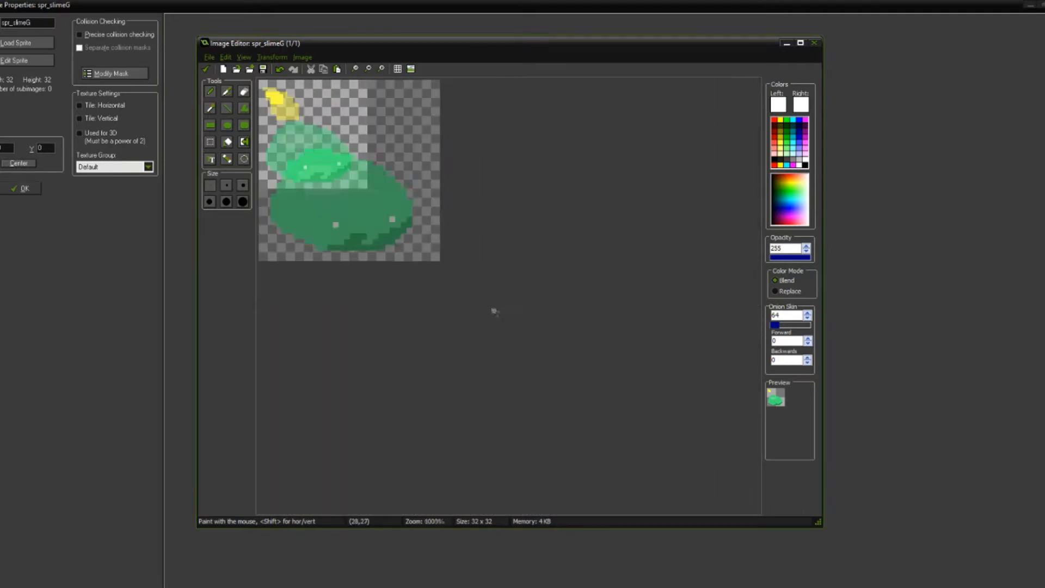
{"action": "scroll", "coordinate": [435, 287], "scroll_direction": "up", "scroll_amount": 5}
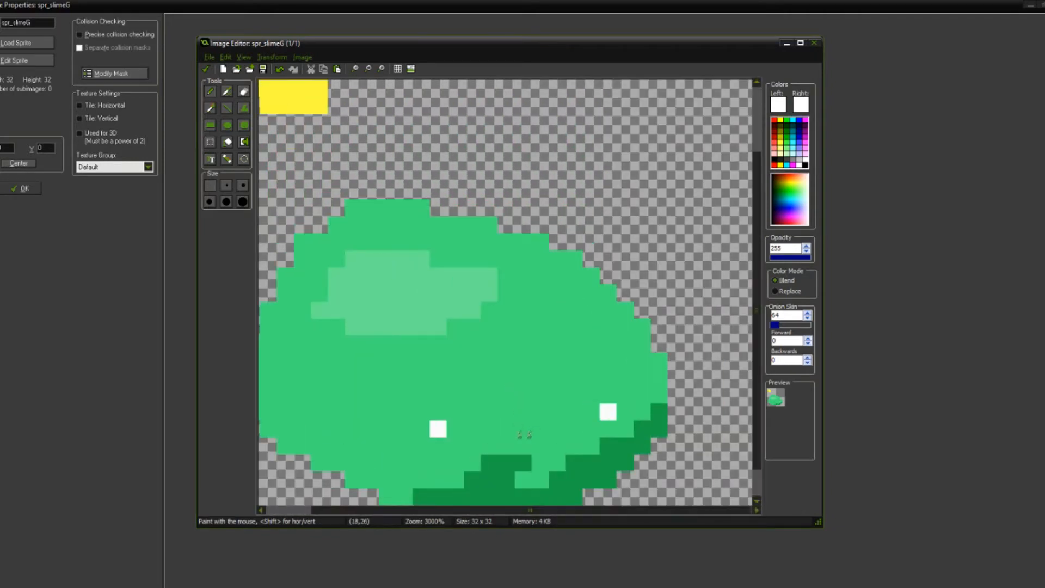
Step: Try enlarging the left eye with extra white pixels and undo them
{"action": "left_click", "coordinate": [471, 429]}
{"action": "left_click", "coordinate": [421, 394]}
{"action": "key", "text": "ctrl+z"}
{"action": "key", "text": "ctrl+z"}
Step: Enlarge both eyes into white squares two pixels wide and two pixels tall
{"action": "left_click", "coordinate": [459, 423]}
{"action": "left_click", "coordinate": [438, 412]}
{"action": "left_click", "coordinate": [453, 407]}
{"action": "scroll", "coordinate": [517, 387], "scroll_direction": "down", "scroll_amount": 2}
{"action": "left_click", "coordinate": [461, 302]}
{"action": "left_click", "coordinate": [463, 293]}
{"action": "left_click", "coordinate": [471, 292]}
{"action": "scroll", "coordinate": [533, 319], "scroll_direction": "down", "scroll_amount": 3}
{"action": "scroll", "coordinate": [506, 313], "scroll_direction": "down", "scroll_amount": 2}
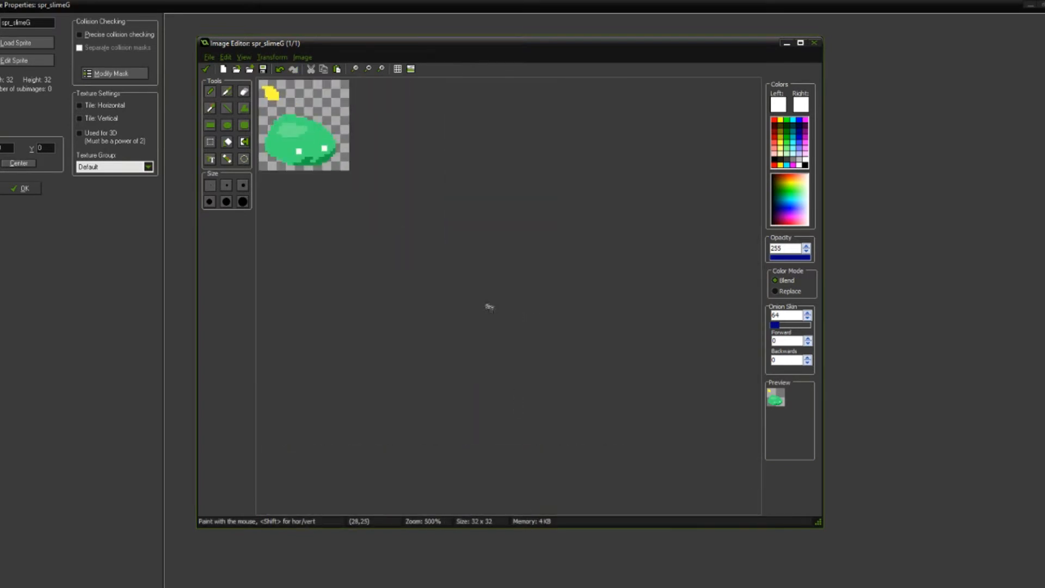
{"action": "scroll", "coordinate": [463, 327], "scroll_direction": "up", "scroll_amount": 6}
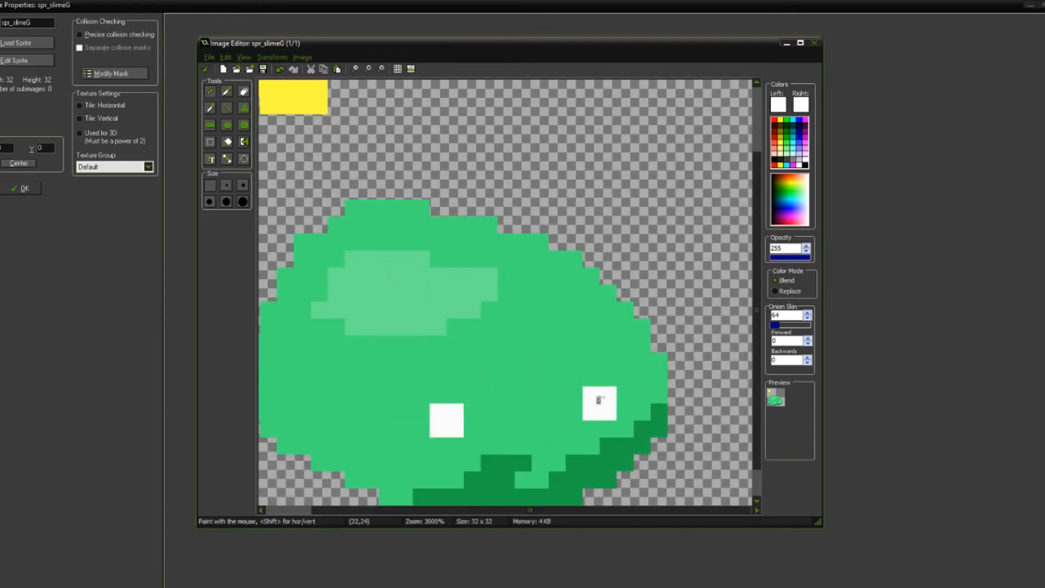
Step: Flood-fill both white eye squares with black
{"action": "left_click", "coordinate": [779, 159]}
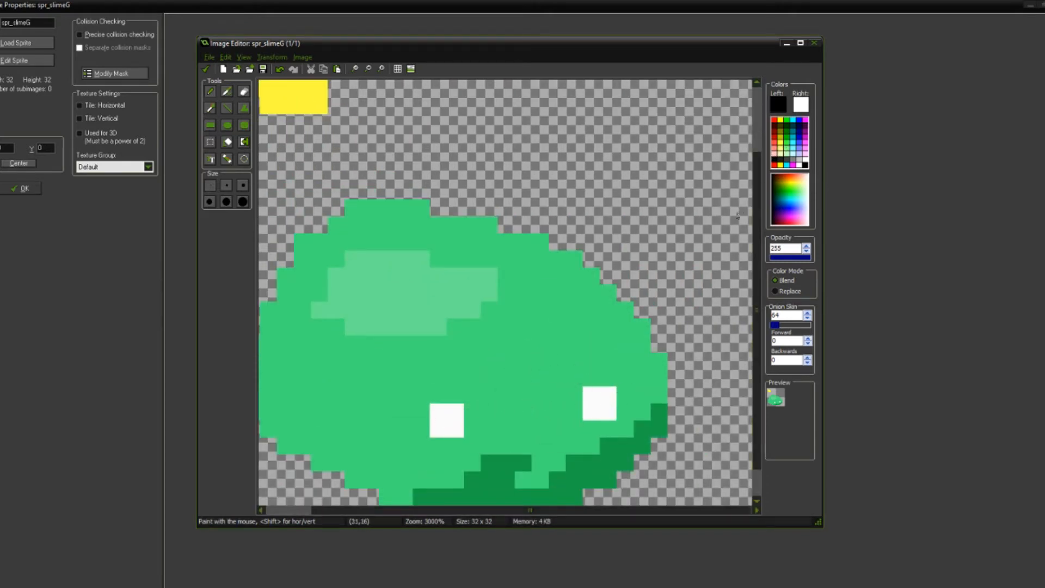
{"action": "key", "text": "f"}
{"action": "left_click", "coordinate": [594, 394]}
{"action": "left_click", "coordinate": [446, 418]}
{"action": "scroll", "coordinate": [496, 387], "scroll_direction": "down", "scroll_amount": 9}
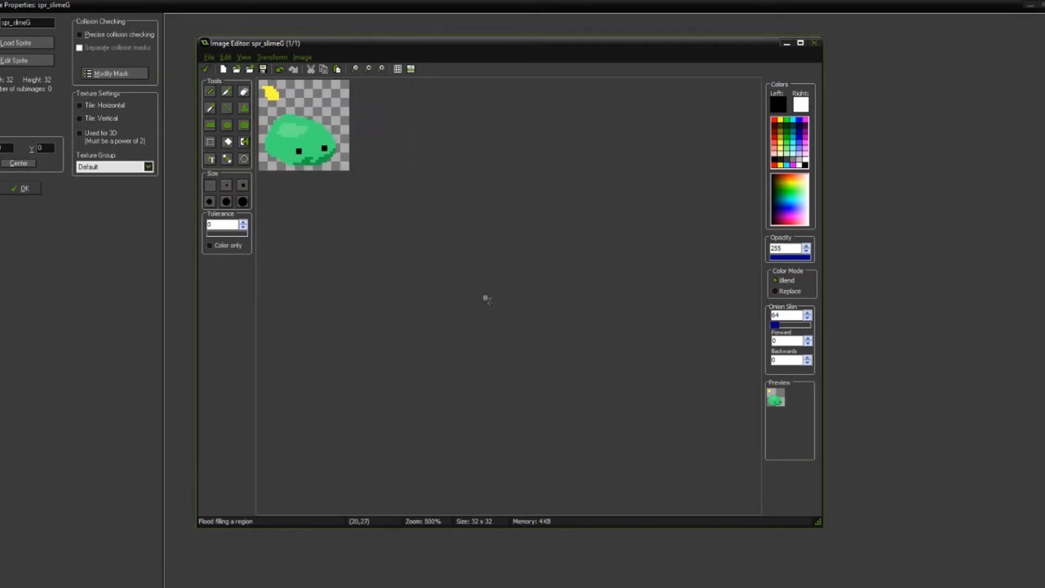
{"action": "scroll", "coordinate": [488, 302], "scroll_direction": "up", "scroll_amount": 4}
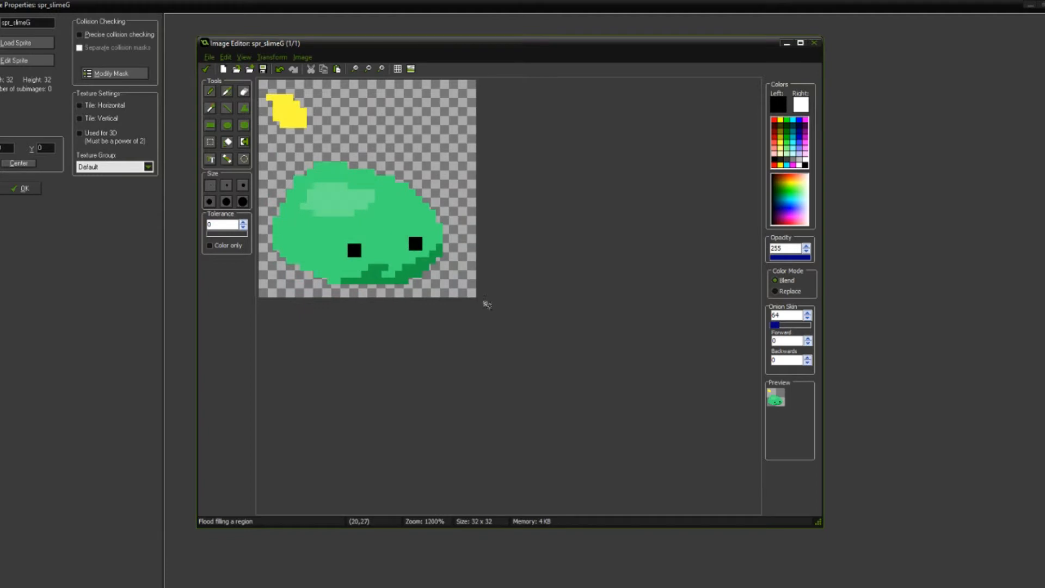
{"action": "scroll", "coordinate": [487, 304], "scroll_direction": "up", "scroll_amount": 1}
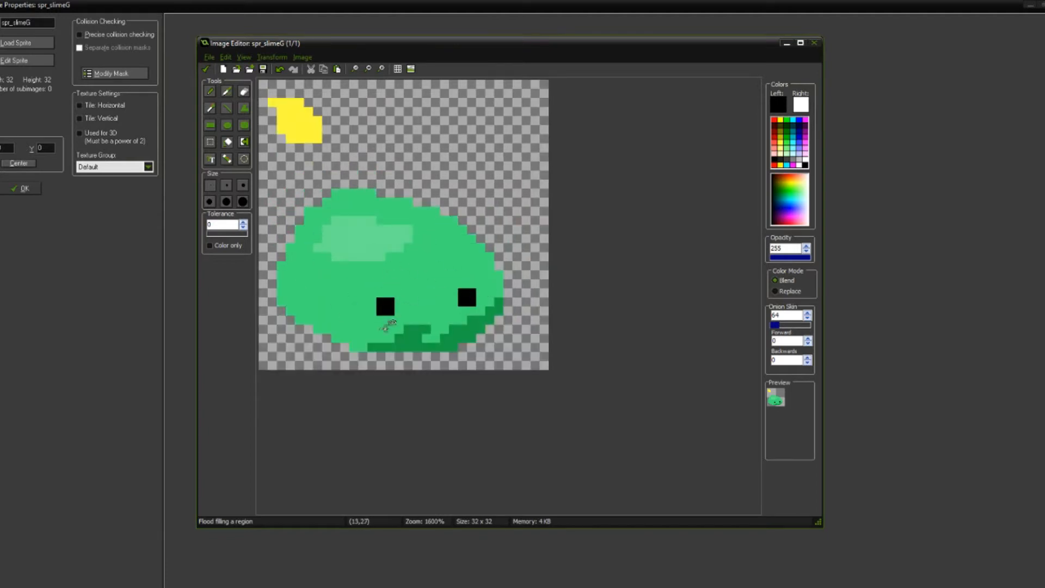
Step: Narrow the left eye to one pixel wide and two tall, using sampled body green and the eye's black
{"action": "key", "text": "o"}
{"action": "left_click", "coordinate": [385, 328]}
{"action": "key", "text": "d"}
{"action": "left_click_drag", "start_coordinate": [381, 311], "coordinate": [386, 299]}
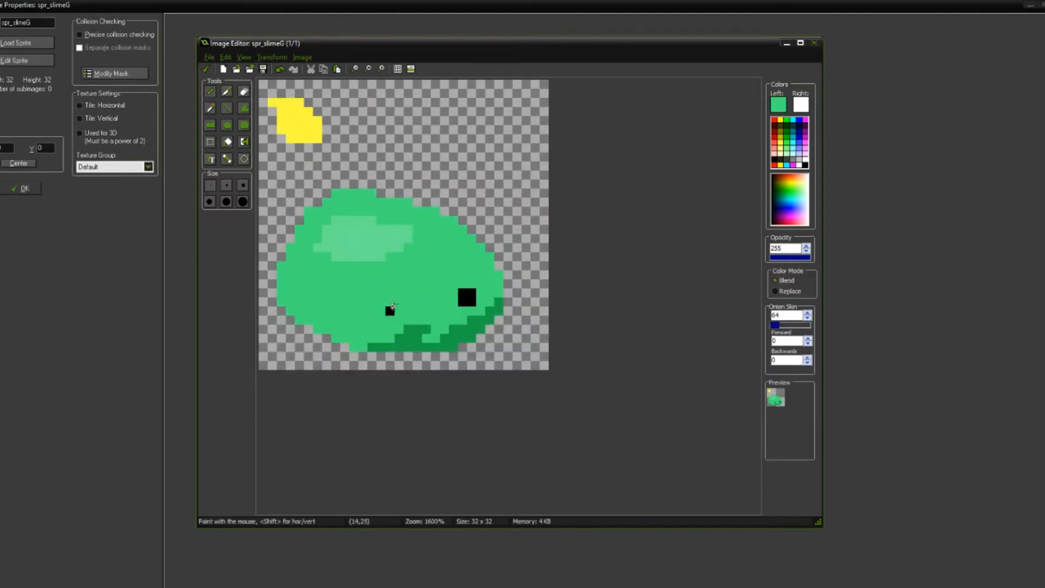
{"action": "key", "text": "o"}
{"action": "left_click", "coordinate": [390, 311]}
{"action": "key", "text": "d"}
{"action": "left_click", "coordinate": [390, 302]}
Step: Sample the body green and paint over the right eye's outer column, leaving it one pixel wide
{"action": "scroll", "coordinate": [411, 256], "scroll_direction": "down", "scroll_amount": 4}
{"action": "scroll", "coordinate": [414, 255], "scroll_direction": "up", "scroll_amount": 5}
{"action": "key", "text": "o"}
{"action": "left_click", "coordinate": [530, 322]}
{"action": "key", "text": "d"}
{"action": "left_click_drag", "start_coordinate": [526, 345], "coordinate": [526, 355]}
{"action": "scroll", "coordinate": [510, 307], "scroll_direction": "down", "scroll_amount": 3}
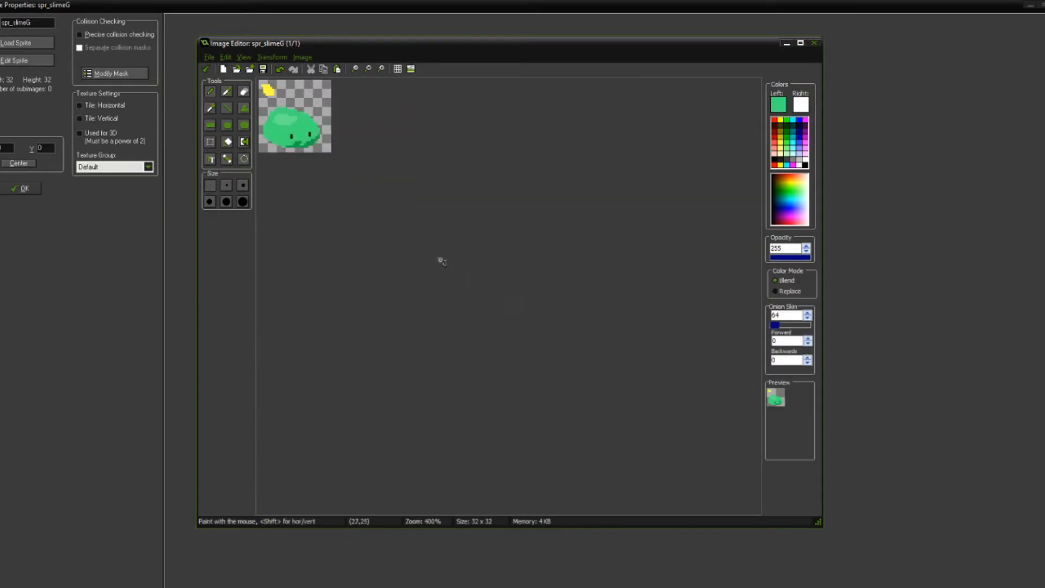
{"action": "scroll", "coordinate": [436, 256], "scroll_direction": "up", "scroll_amount": 2}
{"action": "scroll", "coordinate": [472, 269], "scroll_direction": "up", "scroll_amount": 3}
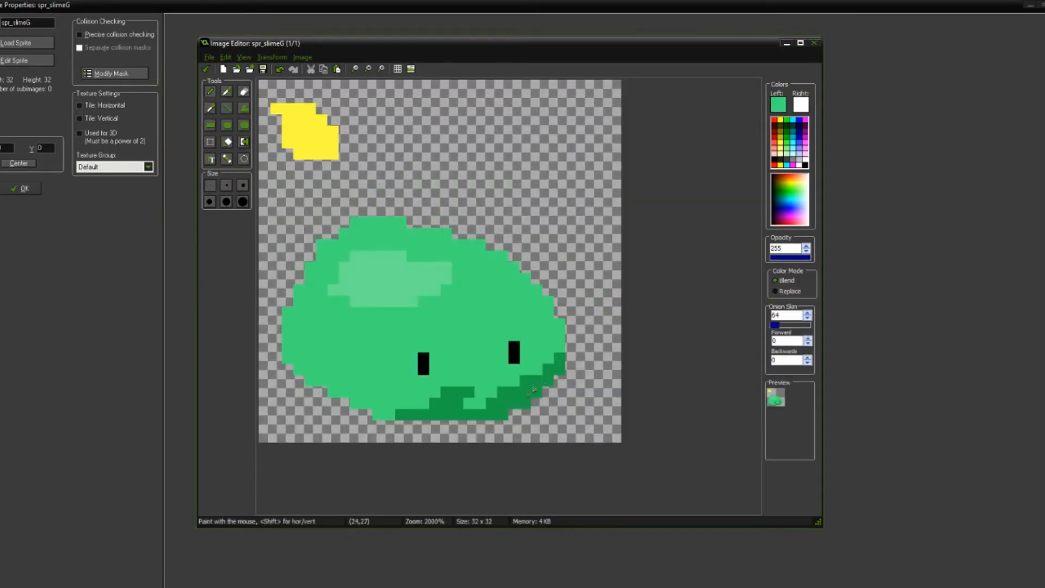
Step: Sample the light highlight green and extend the highlight diagonally down toward the right eye
{"action": "scroll", "coordinate": [531, 397], "scroll_direction": "down", "scroll_amount": 1}
{"action": "key", "text": "o"}
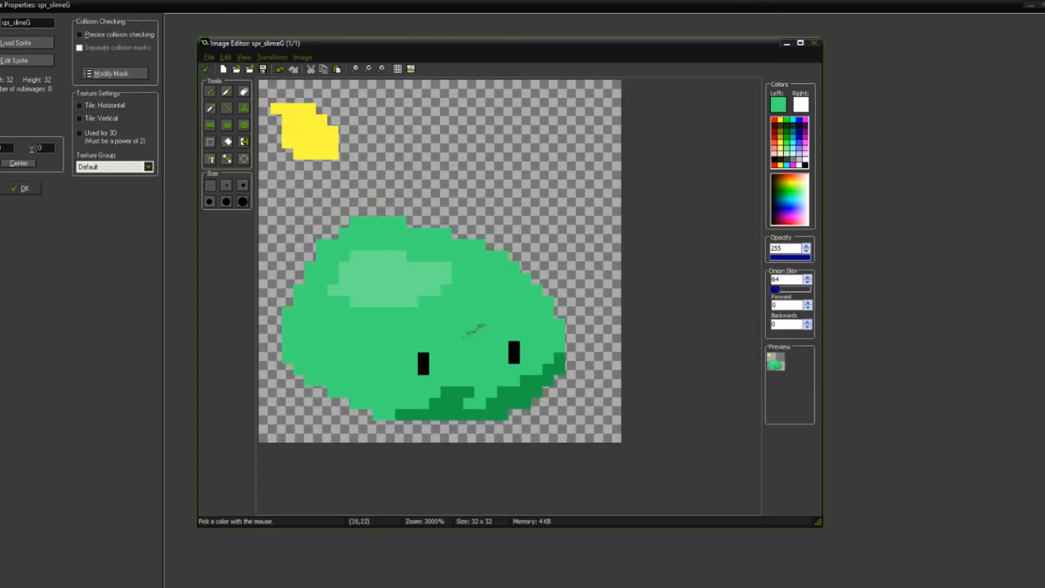
{"action": "left_click", "coordinate": [381, 302]}
{"action": "key", "text": "p"}
{"action": "mouse_move", "coordinate": [380, 298]}
{"action": "left_mouse_down"}
{"action": "mouse_move", "coordinate": [467, 309]}
{"action": "mouse_move", "coordinate": [407, 288]}
{"action": "mouse_move", "coordinate": [470, 299]}
{"action": "left_mouse_up"}
{"action": "scroll", "coordinate": [481, 349], "scroll_direction": "down", "scroll_amount": 4}
{"action": "scroll", "coordinate": [475, 327], "scroll_direction": "up", "scroll_amount": 4}
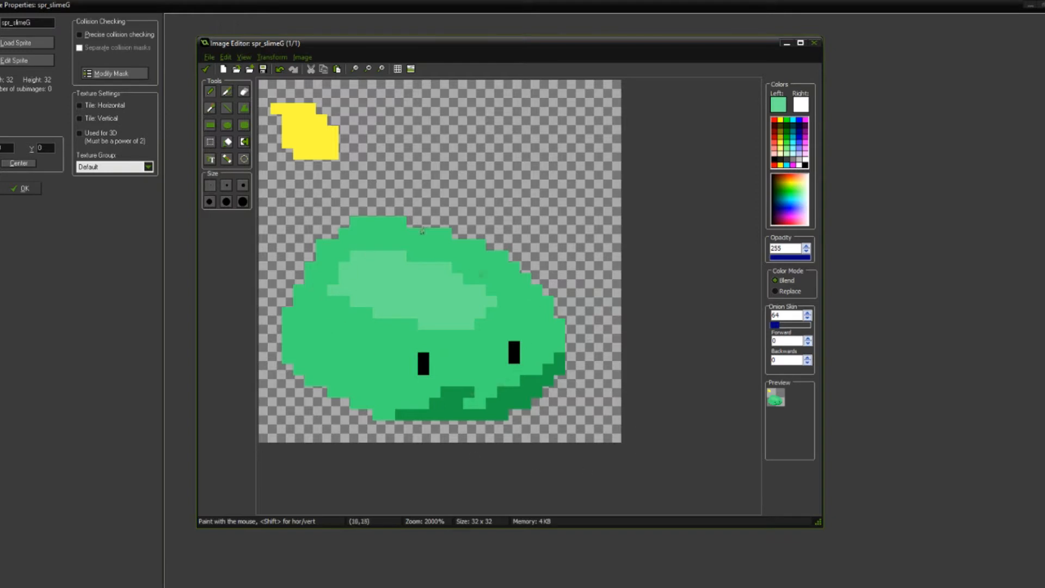
Step: Erase the slime's topmost pixel row and trim the pixels along its upper-left outline to flatten the bump
{"action": "key", "text": "e"}
{"action": "left_click_drag", "start_coordinate": [402, 221], "coordinate": [389, 221]}
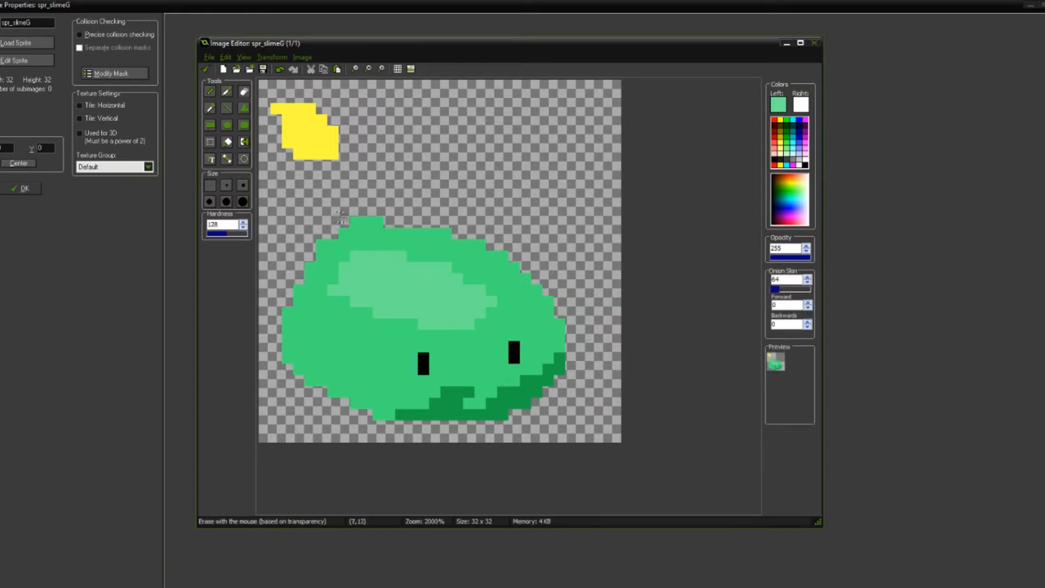
{"action": "scroll", "coordinate": [484, 272], "scroll_direction": "down", "scroll_amount": 4}
{"action": "scroll", "coordinate": [441, 256], "scroll_direction": "up", "scroll_amount": 6}
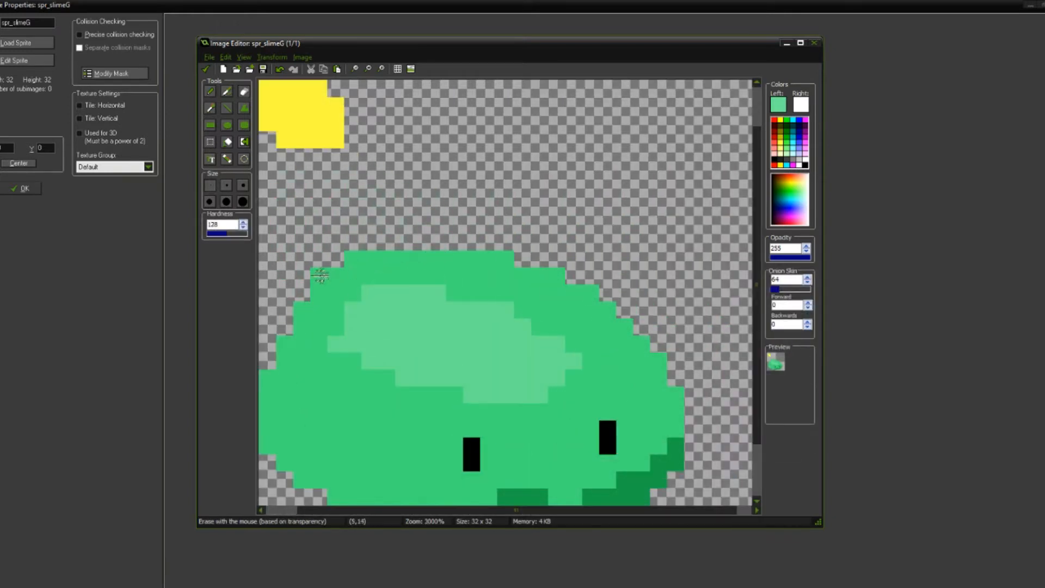
{"action": "left_click_drag", "start_coordinate": [352, 259], "coordinate": [405, 259]}
{"action": "scroll", "coordinate": [479, 247], "scroll_direction": "down", "scroll_amount": 5}
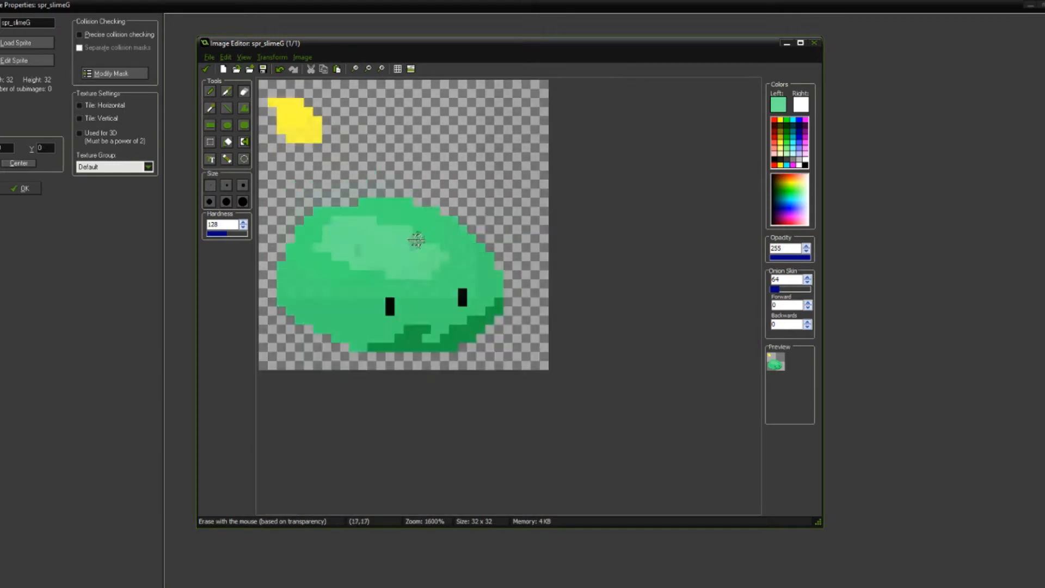
Step: Sample the body green and try adding pixels back at the left end of the slime's top row
{"action": "scroll", "coordinate": [416, 239], "scroll_direction": "up", "scroll_amount": 5}
{"action": "key", "text": "o"}
{"action": "left_click", "coordinate": [429, 263]}
{"action": "key", "text": "d"}
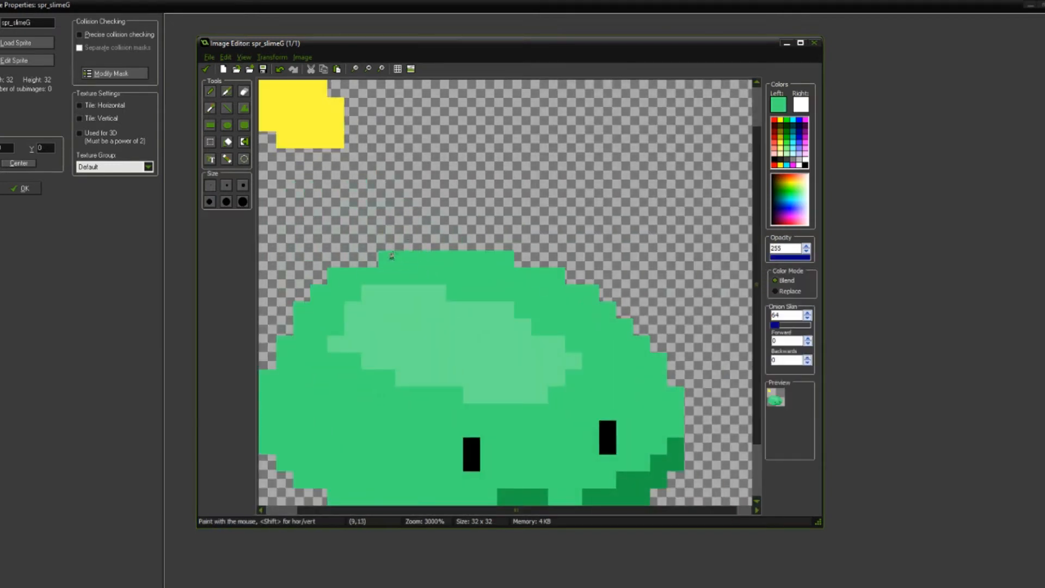
{"action": "scroll", "coordinate": [422, 252], "scroll_direction": "down", "scroll_amount": 3}
{"action": "scroll", "coordinate": [422, 251], "scroll_direction": "up", "scroll_amount": 3}
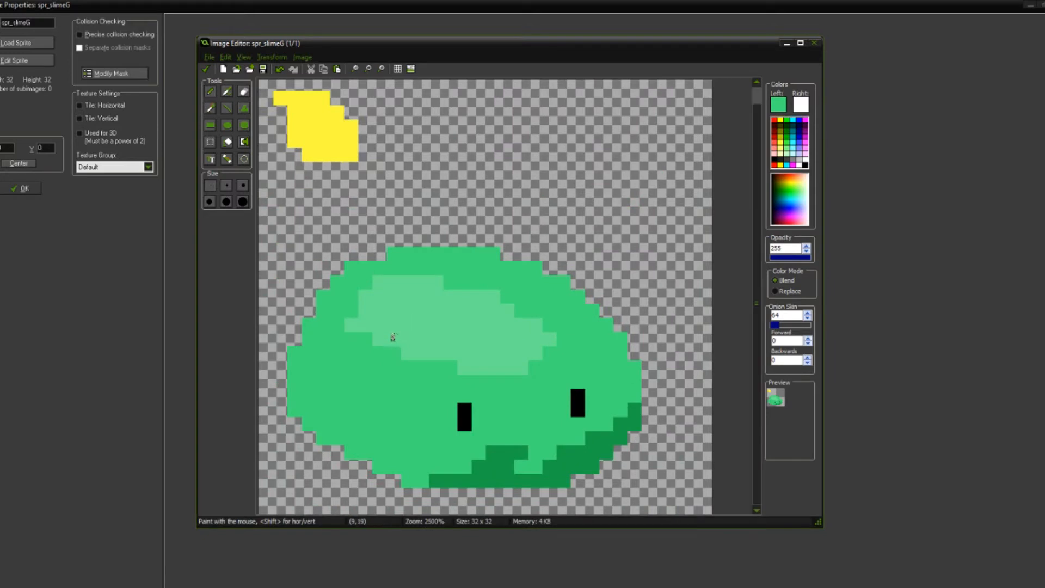
Step: Try widening the slime's left edge with body-green pixels, undoing a misplaced one
{"action": "key", "text": "e"}
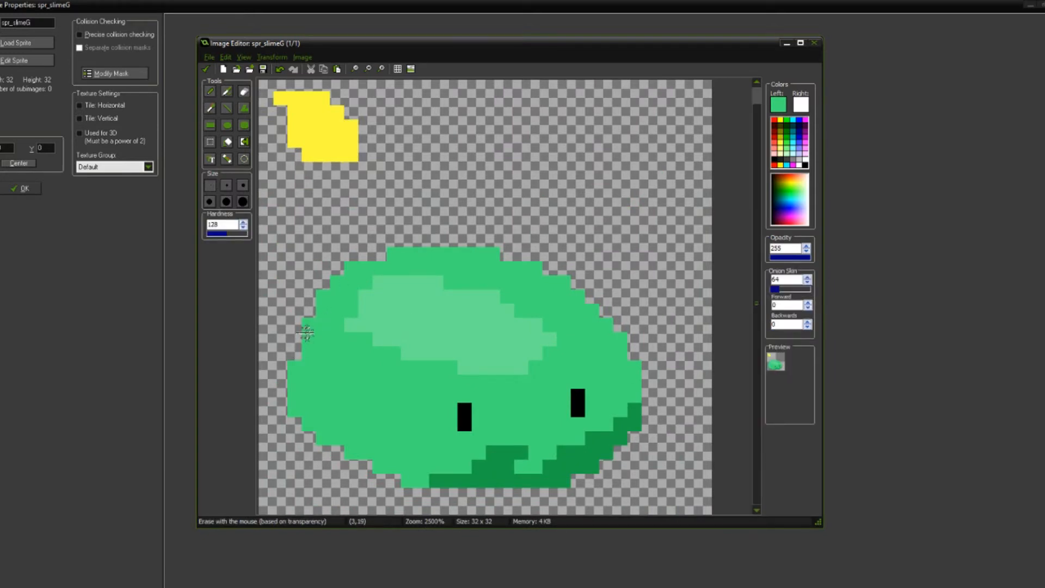
{"action": "scroll", "coordinate": [318, 331], "scroll_direction": "up", "scroll_amount": 3}
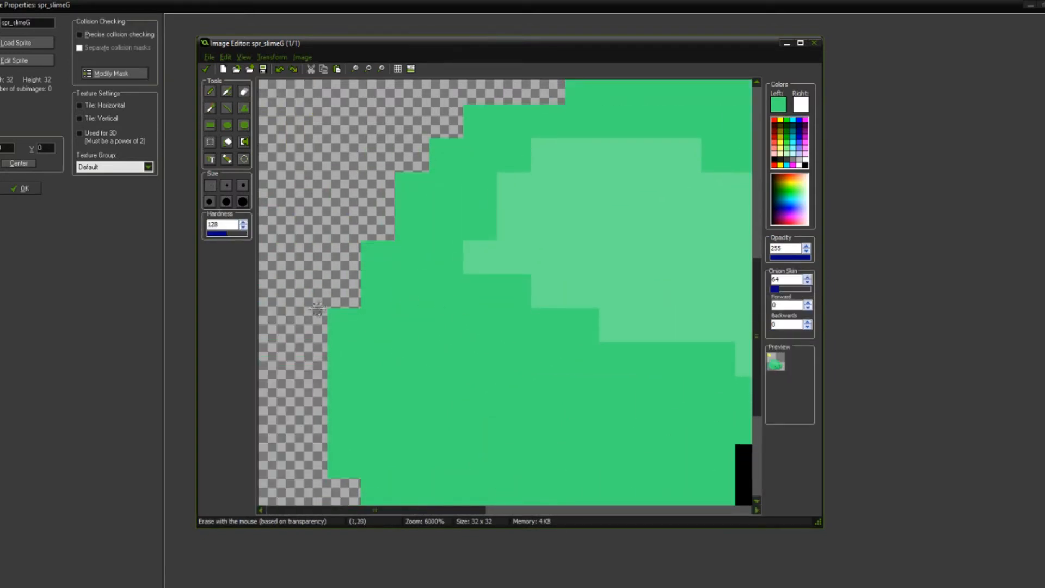
{"action": "key", "text": "p"}
{"action": "left_click", "coordinate": [417, 158]}
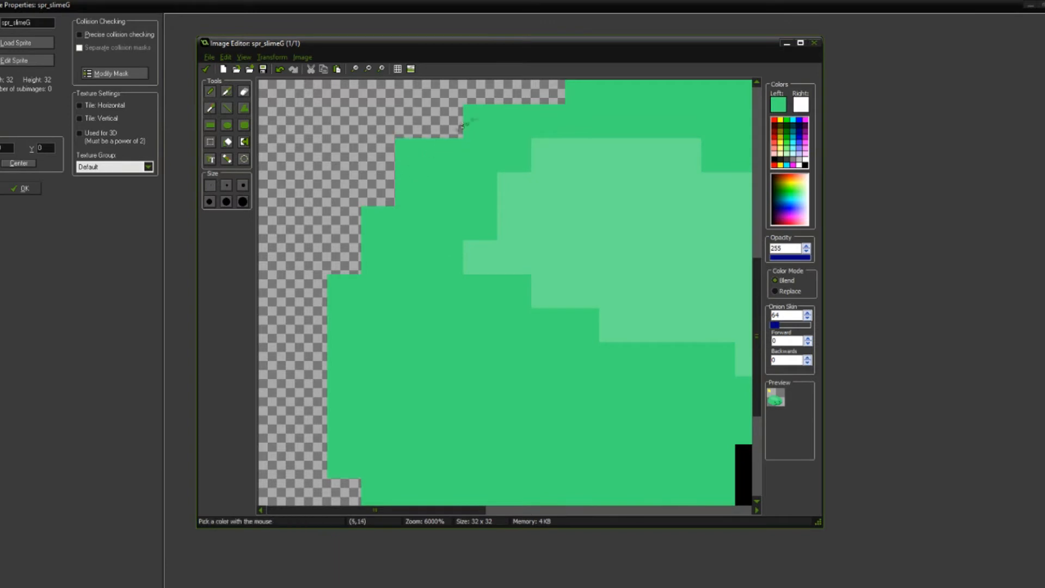
{"action": "key", "text": "ctrl+z"}
{"action": "left_click", "coordinate": [378, 223]}
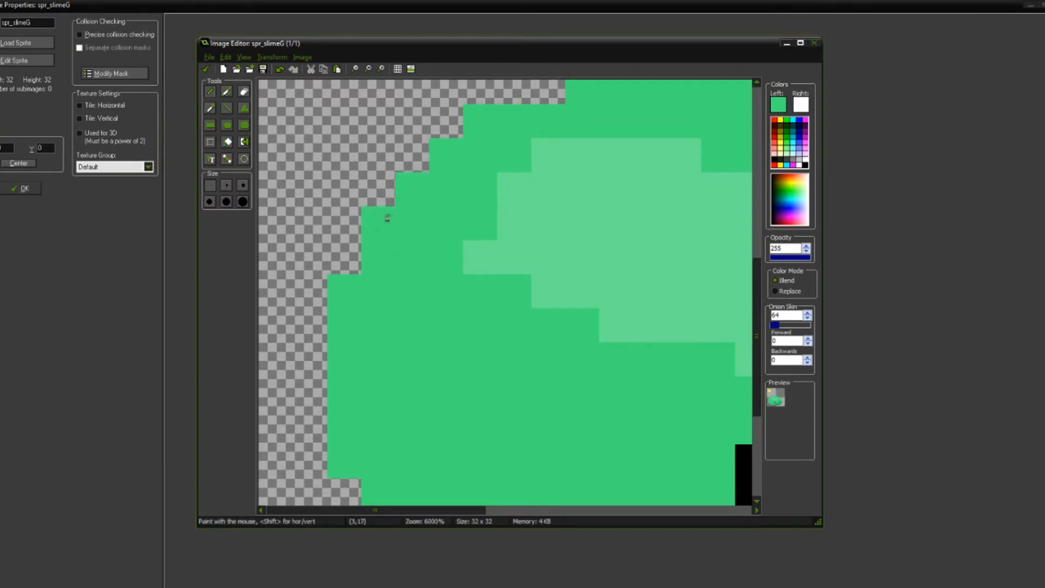
{"action": "left_click", "coordinate": [343, 257]}
Step: Try filling out the slime's upper-left shoulder with more body-green pixels
{"action": "middle_click_drag", "start_coordinate": [463, 161], "coordinate": [440, 255]}
{"action": "left_click_drag", "start_coordinate": [516, 188], "coordinate": [484, 192]}
{"action": "middle_click_drag", "start_coordinate": [485, 196], "coordinate": [436, 286]}
{"action": "scroll", "coordinate": [437, 286], "scroll_direction": "down", "scroll_amount": 4}
{"action": "scroll", "coordinate": [437, 285], "scroll_direction": "down", "scroll_amount": 2}
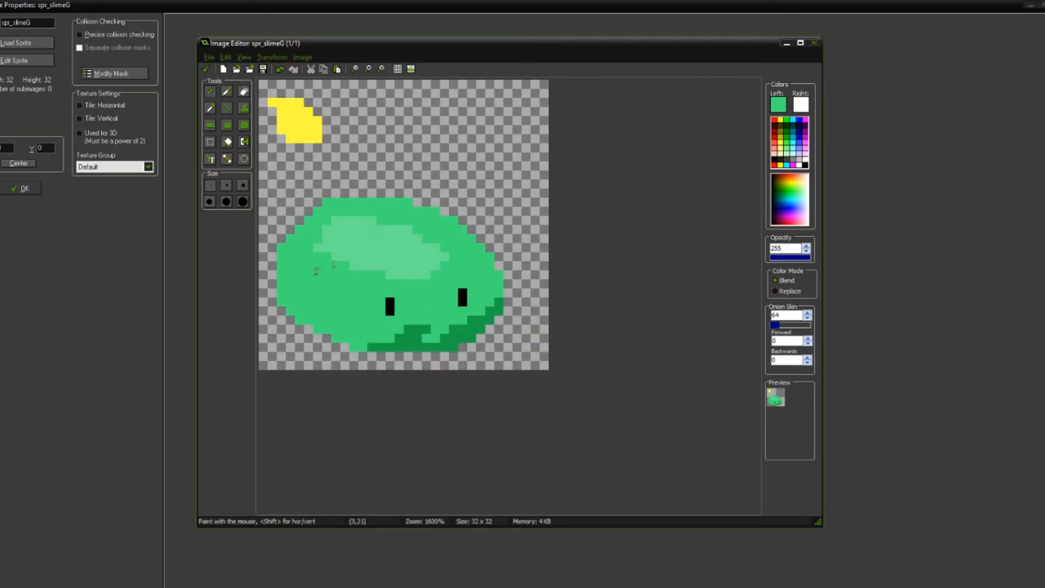
{"action": "scroll", "coordinate": [431, 352], "scroll_direction": "down", "scroll_amount": 1}
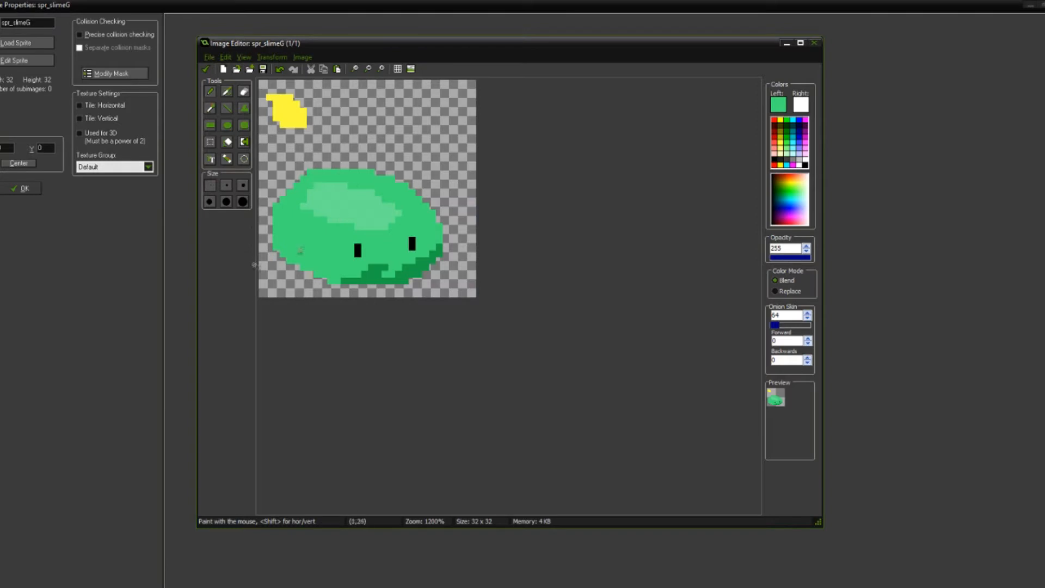
Step: Undo the recent body-green additions along the slime's top and left outline
{"action": "key", "text": "ctrl+z"}
{"action": "key", "text": "ctrl+z"}
{"action": "scroll", "coordinate": [280, 170], "scroll_direction": "up", "scroll_amount": 3}
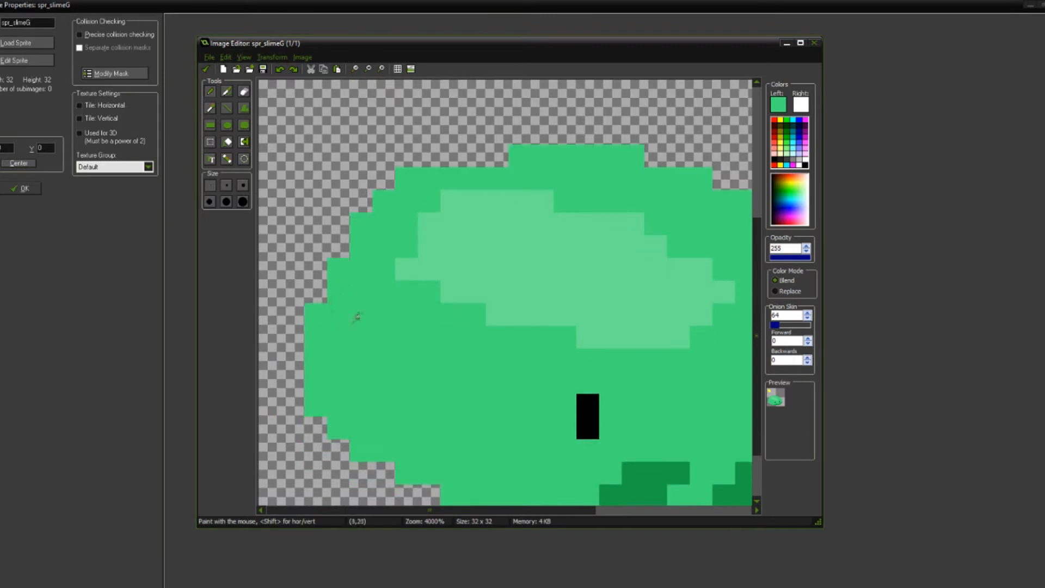
Step: Trim the shadow's bump with body green, and sample the dark green to raise the shadow's edge below the right eye
{"action": "scroll", "coordinate": [355, 313], "scroll_direction": "down", "scroll_amount": 6}
{"action": "scroll", "coordinate": [406, 395], "scroll_direction": "up", "scroll_amount": 6}
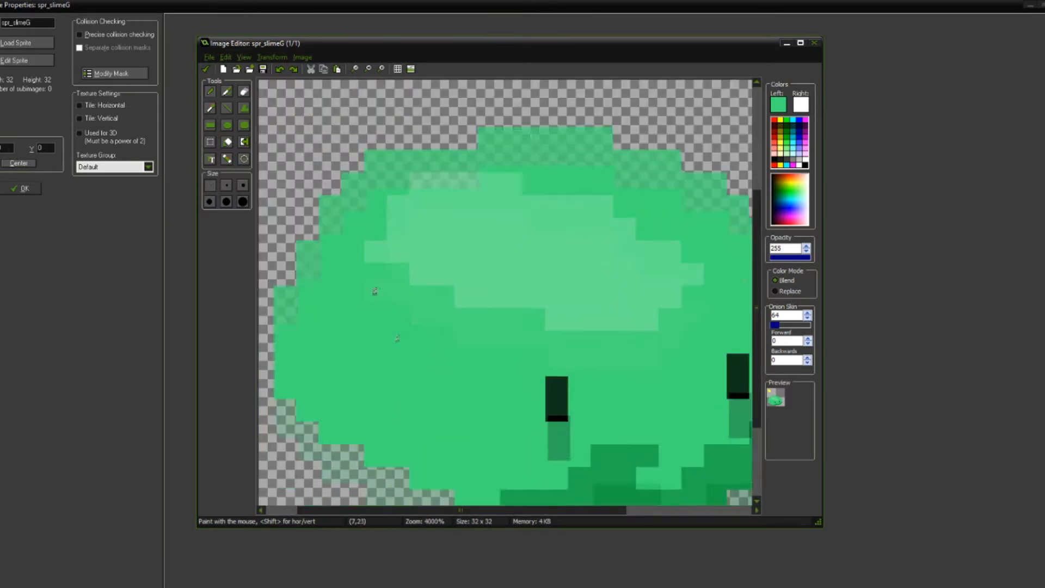
{"action": "middle_click_drag", "start_coordinate": [397, 338], "coordinate": [360, 256]}
{"action": "left_click_drag", "start_coordinate": [592, 407], "coordinate": [677, 385]}
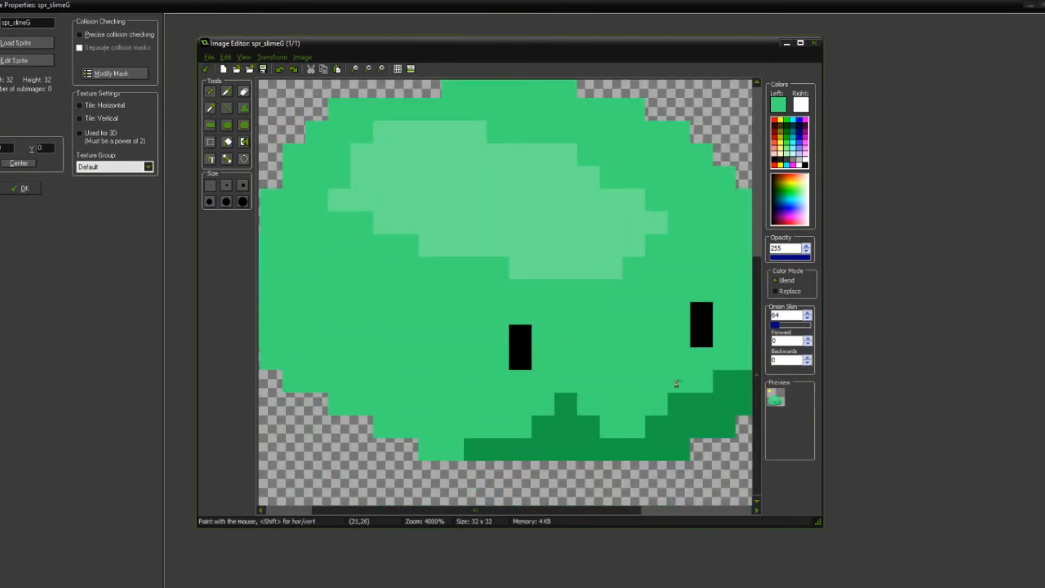
{"action": "left_click", "coordinate": [590, 427], "text": "ctrl"}
{"action": "left_click_drag", "start_coordinate": [610, 427], "coordinate": [681, 382]}
{"action": "scroll", "coordinate": [600, 374], "scroll_direction": "down", "scroll_amount": 4}
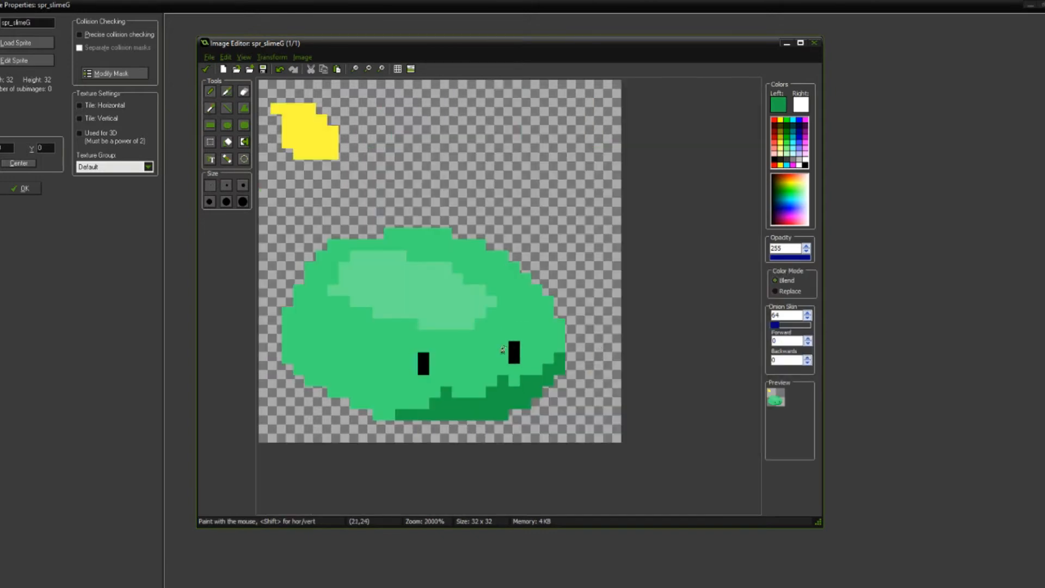
Step: Extend the dark green shadow leftward along the slime's base, past the left eye
{"action": "scroll", "coordinate": [476, 303], "scroll_direction": "up", "scroll_amount": 4}
{"action": "middle_click_drag", "start_coordinate": [503, 381], "coordinate": [509, 261]}
{"action": "mouse_move", "coordinate": [390, 405]}
{"action": "left_mouse_down"}
{"action": "mouse_move", "coordinate": [436, 427]}
{"action": "mouse_move", "coordinate": [368, 404]}
{"action": "mouse_move", "coordinate": [436, 381]}
{"action": "left_mouse_up"}
{"action": "scroll", "coordinate": [457, 376], "scroll_direction": "down", "scroll_amount": 4}
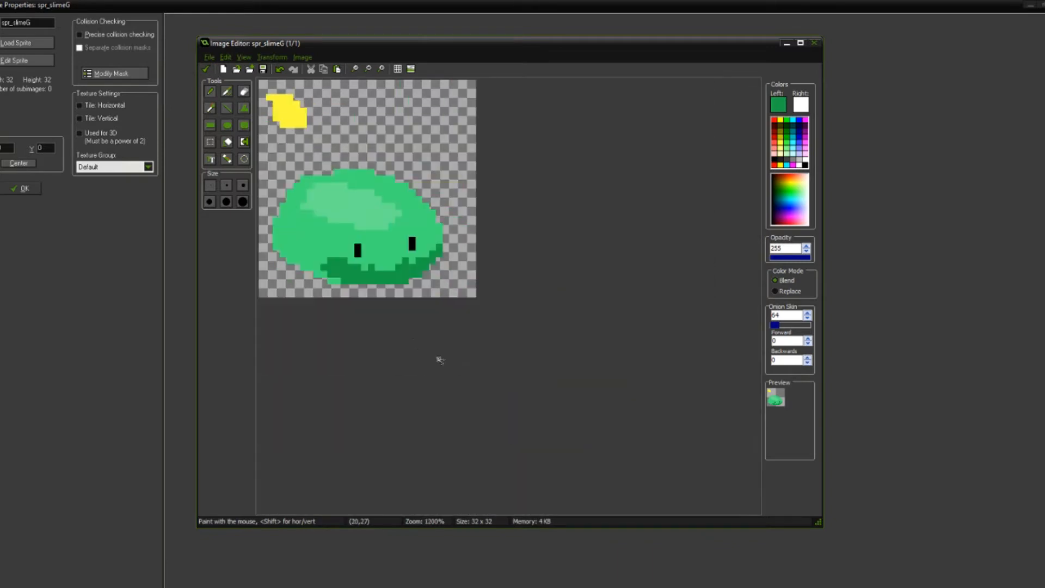
Step: Examine the slime's shading and eyes at several zoom levels
{"action": "scroll", "coordinate": [436, 305], "scroll_direction": "up", "scroll_amount": 2}
{"action": "scroll", "coordinate": [430, 284], "scroll_direction": "down", "scroll_amount": 4}
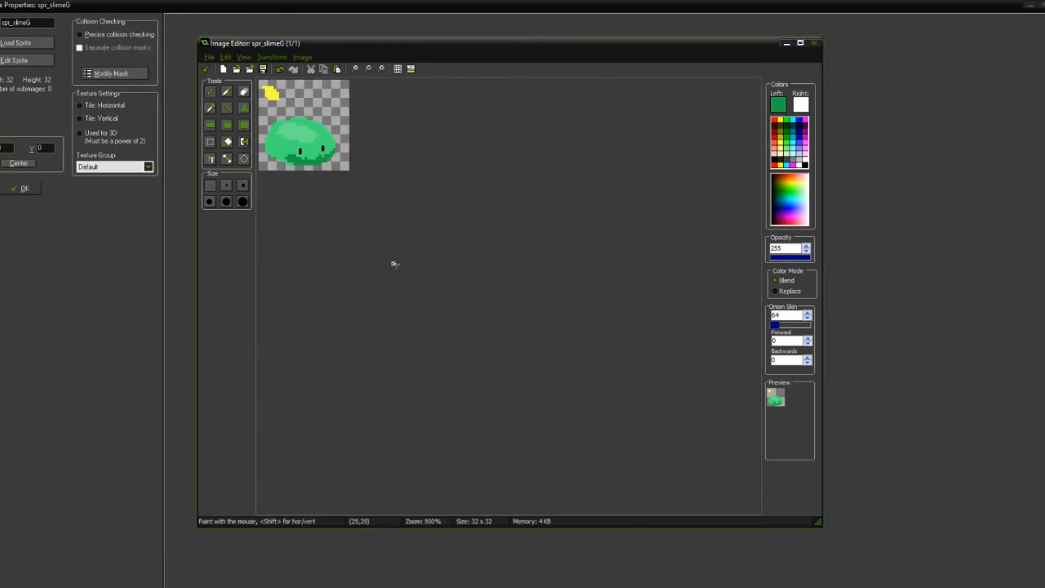
{"action": "scroll", "coordinate": [391, 251], "scroll_direction": "up", "scroll_amount": 6}
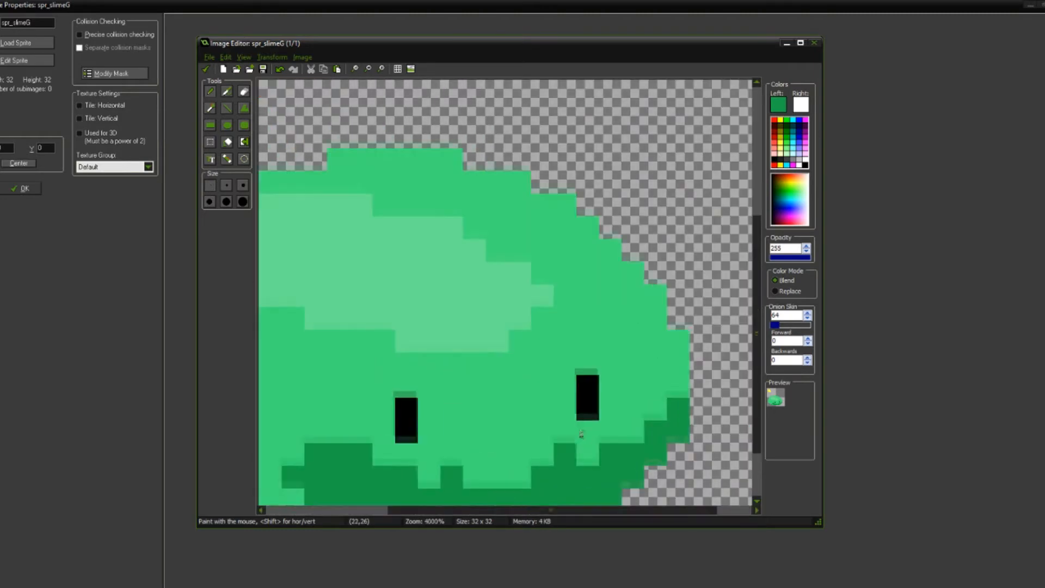
{"action": "scroll", "coordinate": [524, 348], "scroll_direction": "down", "scroll_amount": 2}
{"action": "scroll", "coordinate": [511, 373], "scroll_direction": "up", "scroll_amount": 1}
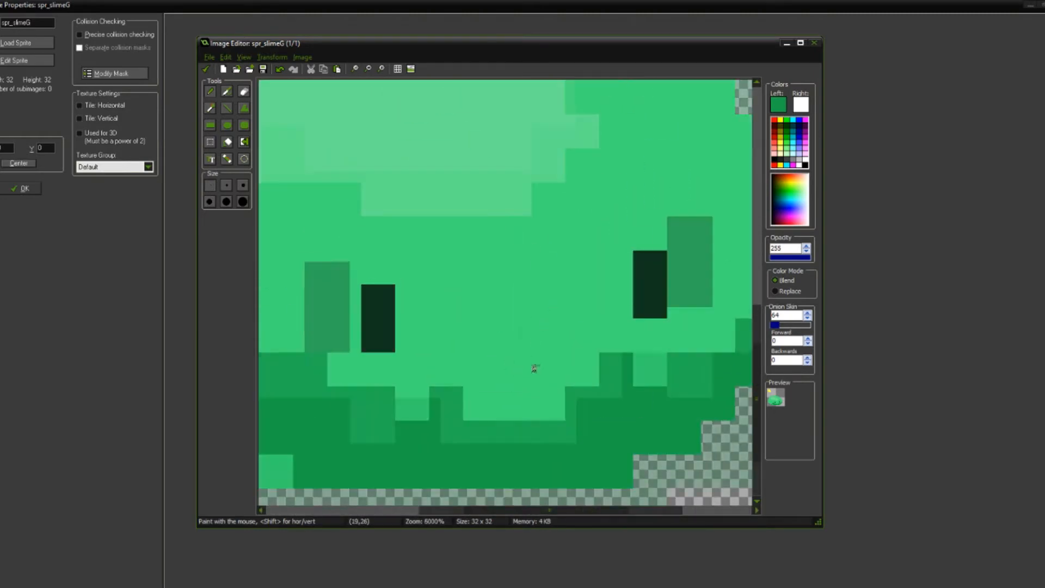
{"action": "scroll", "coordinate": [534, 367], "scroll_direction": "down", "scroll_amount": 2}
{"action": "scroll", "coordinate": [490, 370], "scroll_direction": "up", "scroll_amount": 3}
{"action": "scroll", "coordinate": [460, 376], "scroll_direction": "down", "scroll_amount": 2}
{"action": "scroll", "coordinate": [422, 370], "scroll_direction": "up", "scroll_amount": 3}
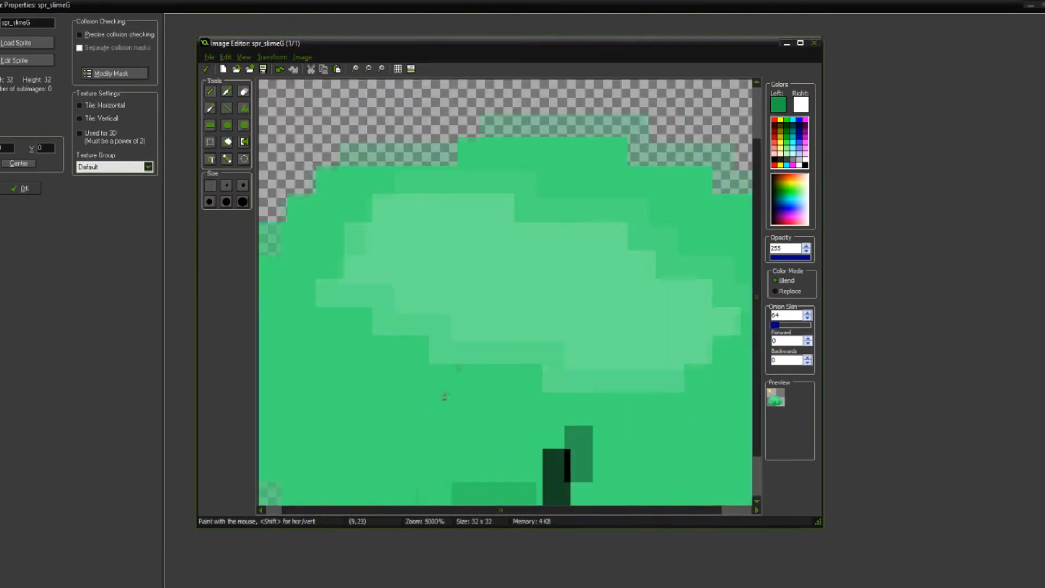
Step: Continue the dark green shadow along the slime's lower-left underside up to its left edge, with an uneven upper border
{"action": "mouse_move", "coordinate": [412, 392]}
{"action": "left_mouse_down"}
{"action": "mouse_move", "coordinate": [330, 339]}
{"action": "mouse_move", "coordinate": [299, 363]}
{"action": "mouse_move", "coordinate": [400, 391]}
{"action": "mouse_move", "coordinate": [406, 410]}
{"action": "mouse_move", "coordinate": [485, 444]}
{"action": "left_mouse_up"}
{"action": "scroll", "coordinate": [485, 444], "scroll_direction": "down", "scroll_amount": 2}
{"action": "scroll", "coordinate": [444, 386], "scroll_direction": "up", "scroll_amount": 5}
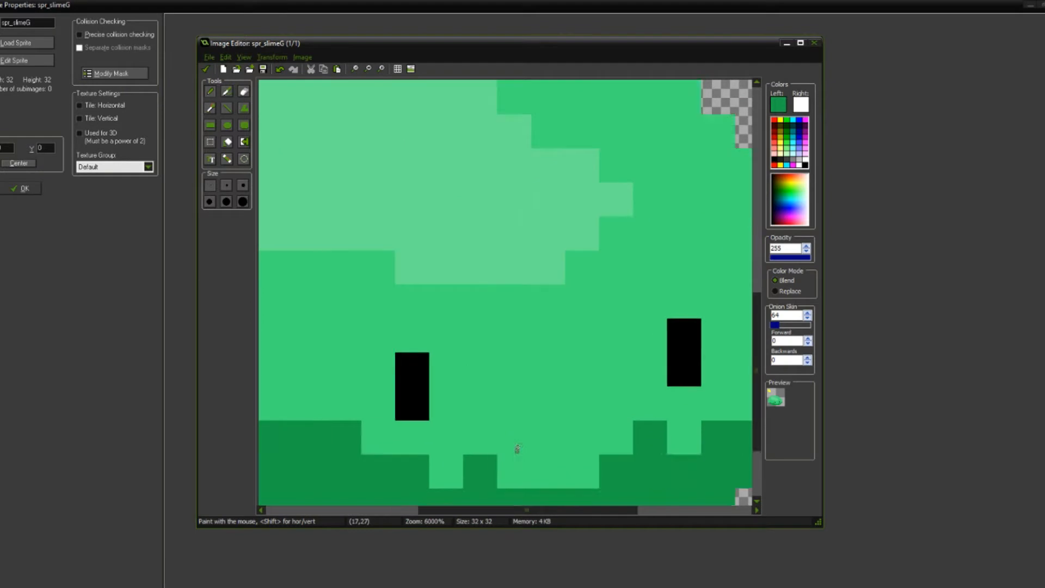
{"action": "scroll", "coordinate": [473, 431], "scroll_direction": "up", "scroll_amount": 1}
{"action": "scroll", "coordinate": [327, 381], "scroll_direction": "up", "scroll_amount": 1}
{"action": "left_click", "coordinate": [456, 313], "text": "ctrl"}
{"action": "mouse_move", "coordinate": [437, 317]}
{"action": "left_mouse_down"}
{"action": "mouse_move", "coordinate": [331, 261]}
{"action": "mouse_move", "coordinate": [310, 279]}
{"action": "left_mouse_up"}
{"action": "middle_click_drag", "start_coordinate": [295, 286], "coordinate": [403, 323]}
{"action": "left_click", "coordinate": [389, 344], "text": "ctrl"}
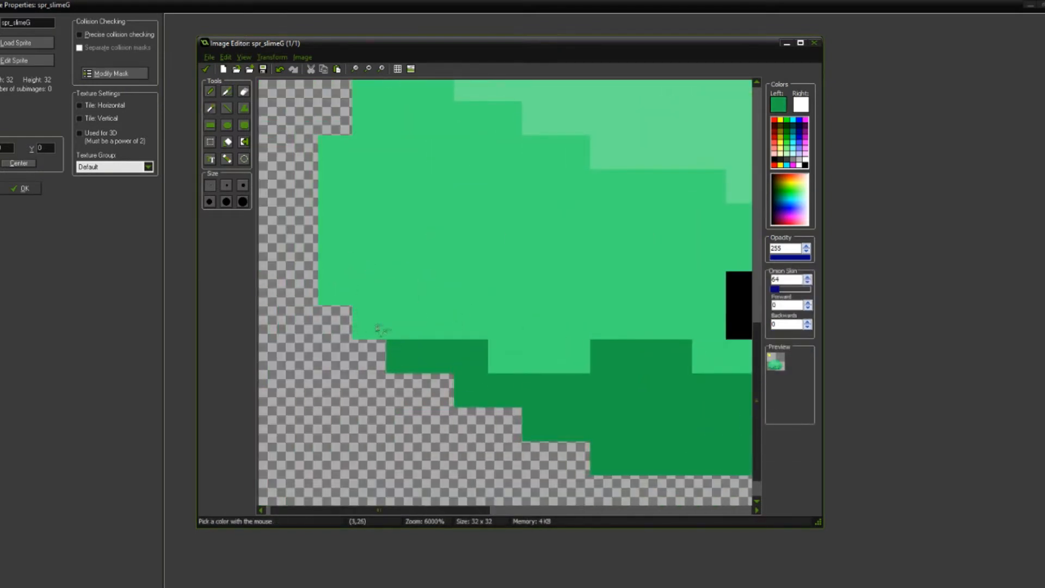
{"action": "left_click", "coordinate": [378, 328]}
{"action": "scroll", "coordinate": [483, 355], "scroll_direction": "down", "scroll_amount": 5}
{"action": "scroll", "coordinate": [375, 351], "scroll_direction": "up", "scroll_amount": 3}
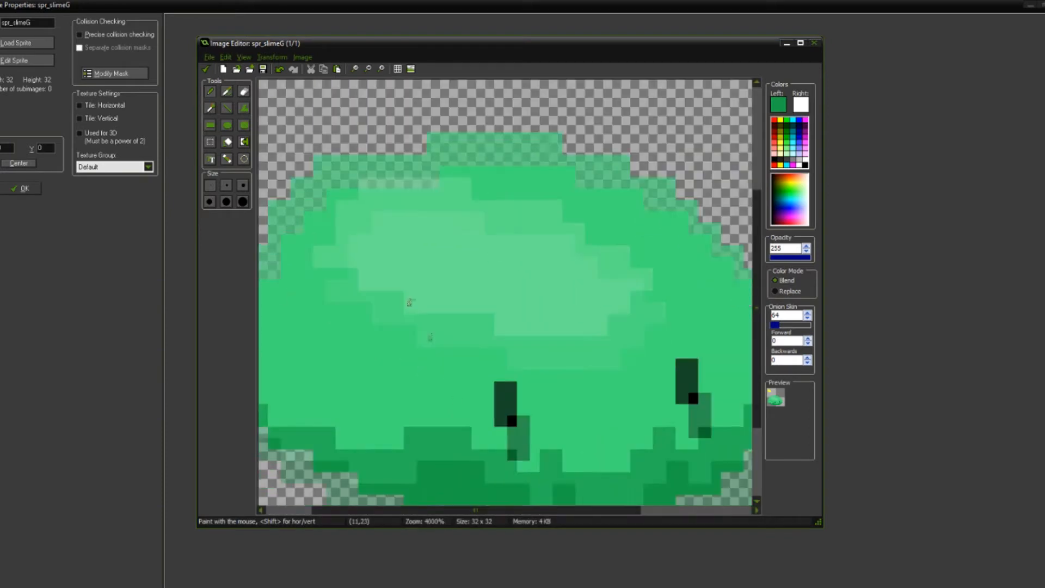
Step: Raise and straighten the dark green shadow's upper edge beneath both eyes, stepping it up toward the slime's right edge
{"action": "left_click", "coordinate": [437, 391], "text": "ctrl"}
{"action": "left_click", "coordinate": [466, 400], "text": "ctrl"}
{"action": "mouse_move", "coordinate": [467, 401]}
{"action": "left_mouse_down"}
{"action": "mouse_move", "coordinate": [376, 382]}
{"action": "mouse_move", "coordinate": [466, 405]}
{"action": "left_mouse_up"}
{"action": "mouse_move", "coordinate": [527, 372]}
{"action": "left_mouse_down"}
{"action": "mouse_move", "coordinate": [599, 381]}
{"action": "mouse_move", "coordinate": [566, 361]}
{"action": "mouse_move", "coordinate": [673, 356]}
{"action": "left_mouse_up"}
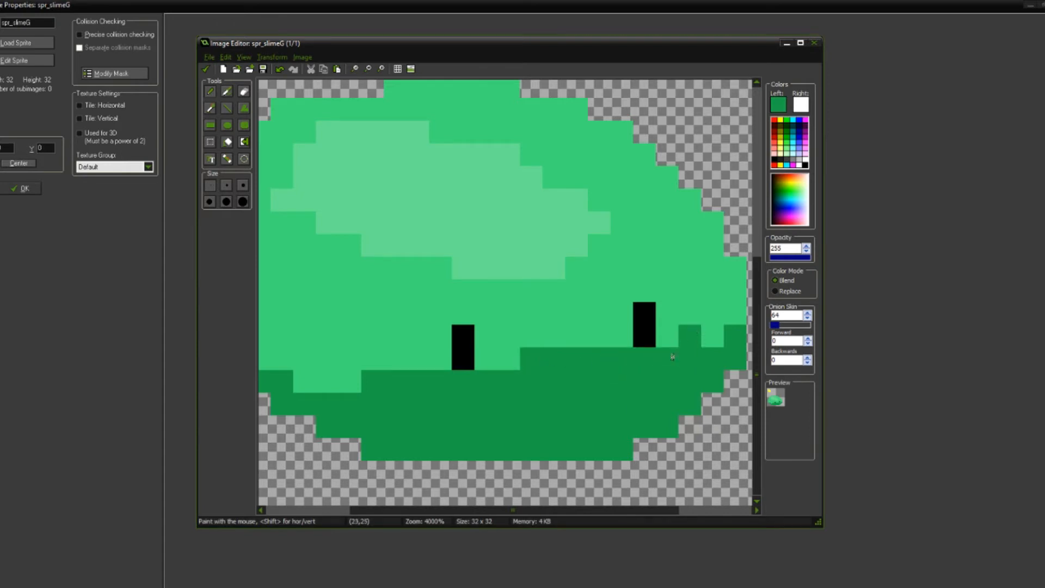
{"action": "scroll", "coordinate": [609, 356], "scroll_direction": "down", "scroll_amount": 2}
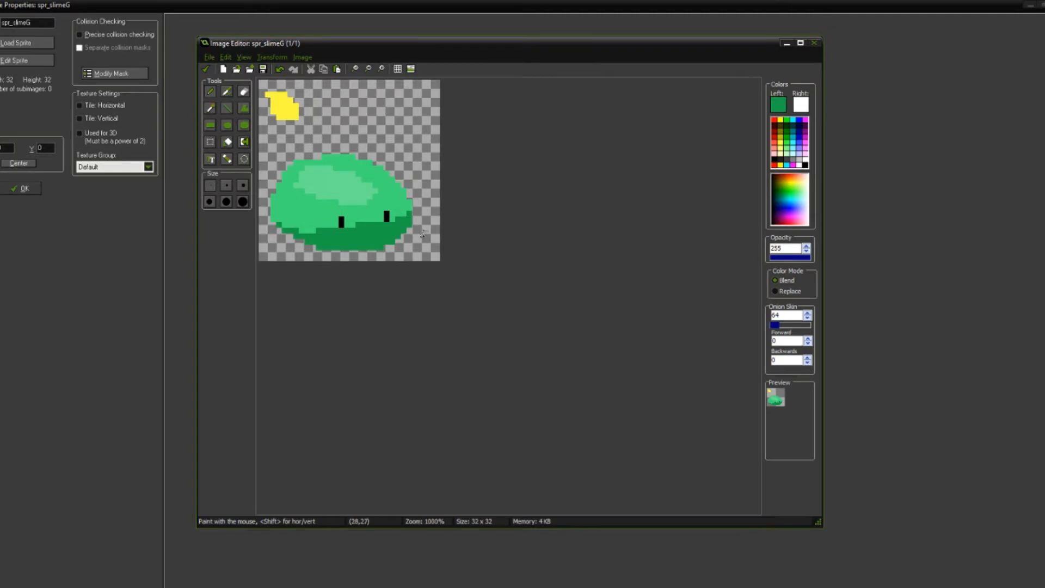
{"action": "scroll", "coordinate": [423, 234], "scroll_direction": "up", "scroll_amount": 4}
{"action": "scroll", "coordinate": [468, 253], "scroll_direction": "down", "scroll_amount": 1}
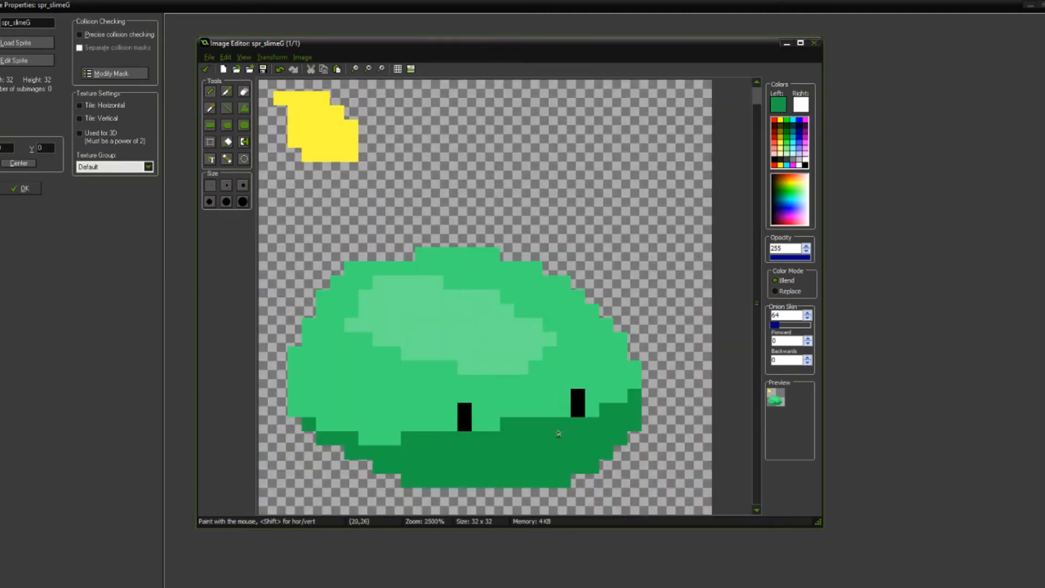
Step: Sample the body green and trim the shadow between the eyes and along the slime's right edge
{"action": "scroll", "coordinate": [604, 406], "scroll_direction": "up", "scroll_amount": 5}
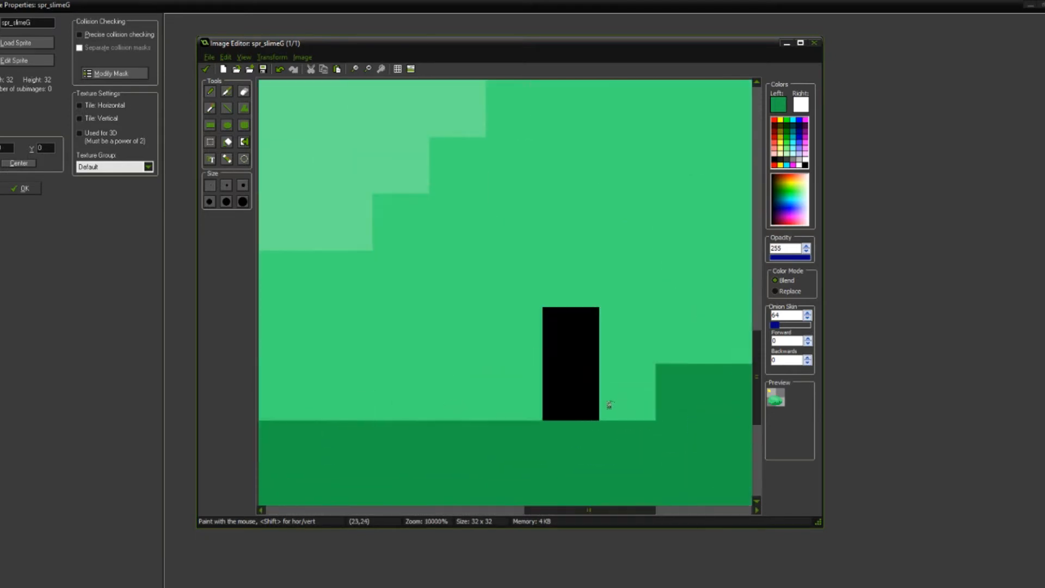
{"action": "left_click", "coordinate": [588, 214], "text": "alt"}
{"action": "mouse_move", "coordinate": [632, 196]}
{"action": "left_mouse_down"}
{"action": "mouse_move", "coordinate": [562, 222]}
{"action": "mouse_move", "coordinate": [464, 285]}
{"action": "left_mouse_up"}
{"action": "scroll", "coordinate": [464, 285], "scroll_direction": "down", "scroll_amount": 4}
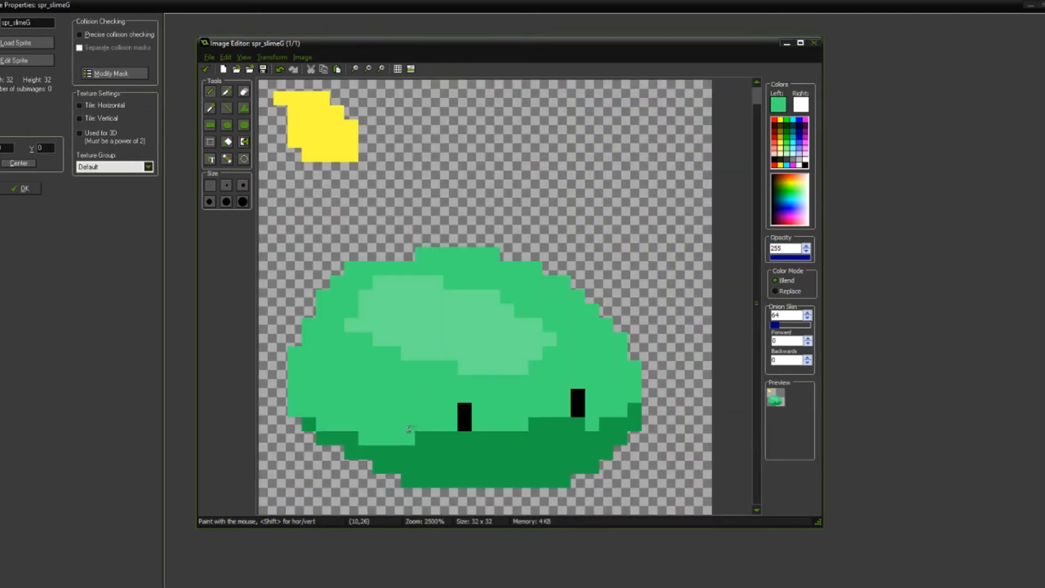
{"action": "scroll", "coordinate": [591, 431], "scroll_direction": "up", "scroll_amount": 2}
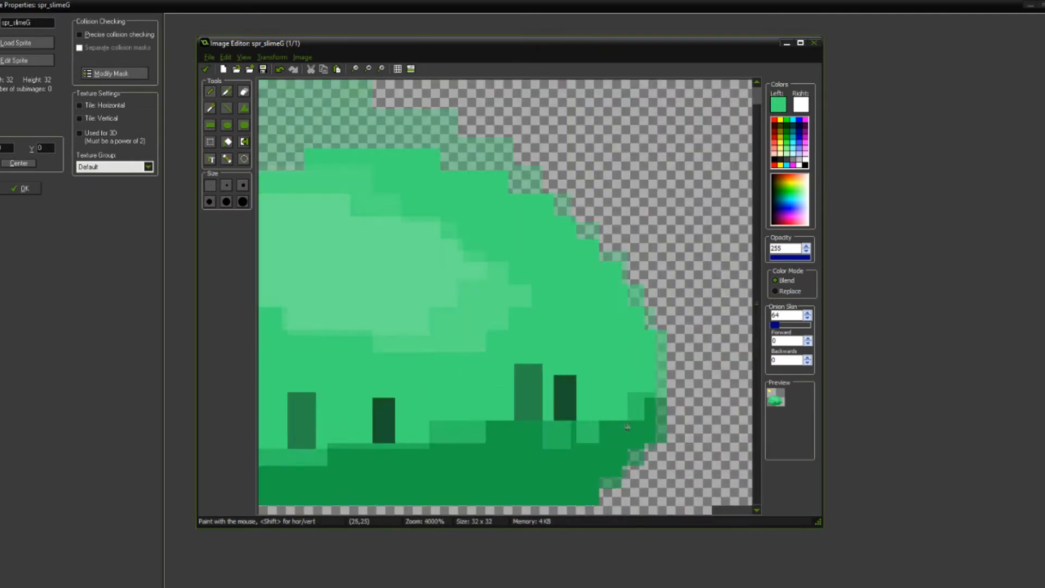
{"action": "mouse_move", "coordinate": [602, 364]}
{"action": "left_mouse_down"}
{"action": "mouse_move", "coordinate": [583, 393]}
{"action": "mouse_move", "coordinate": [539, 386]}
{"action": "mouse_move", "coordinate": [556, 411]}
{"action": "left_mouse_up"}
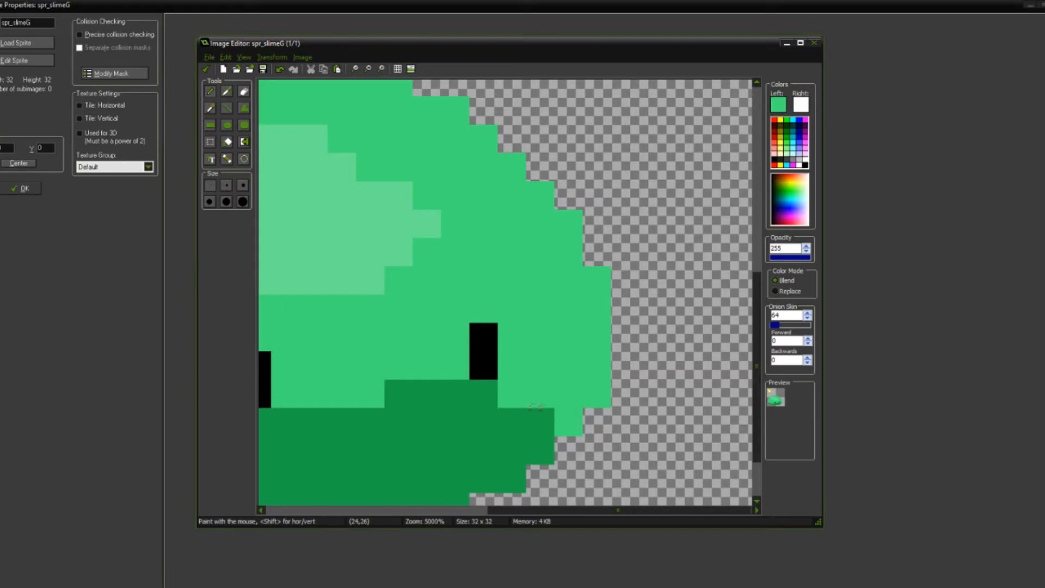
{"action": "scroll", "coordinate": [537, 411], "scroll_direction": "down", "scroll_amount": 4}
{"action": "scroll", "coordinate": [398, 352], "scroll_direction": "up", "scroll_amount": 1}
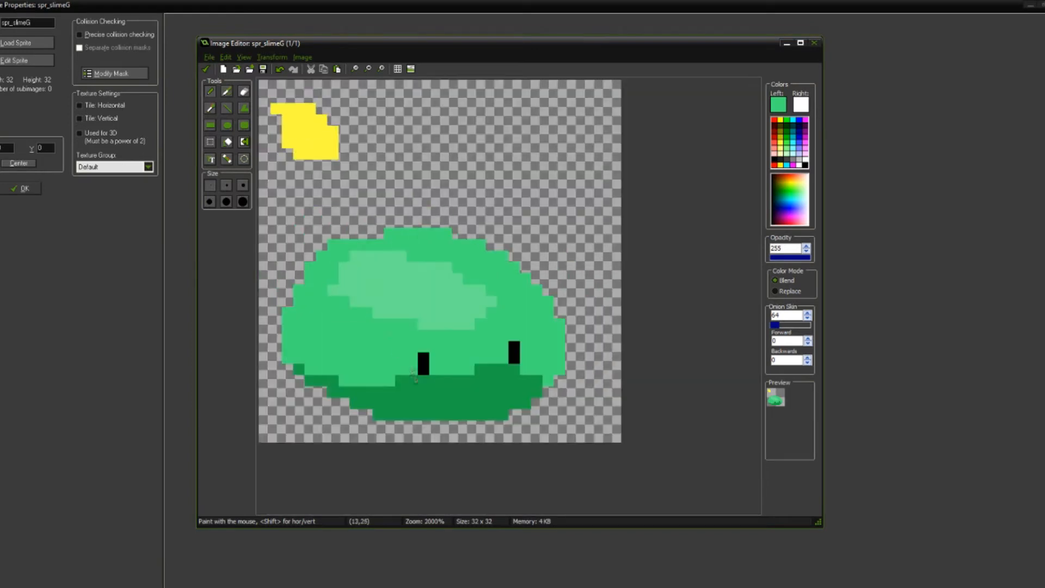
Step: Lower the shadow's upper border with body green beneath the left eye and under the right eye
{"action": "left_click_drag", "start_coordinate": [381, 388], "coordinate": [411, 374]}
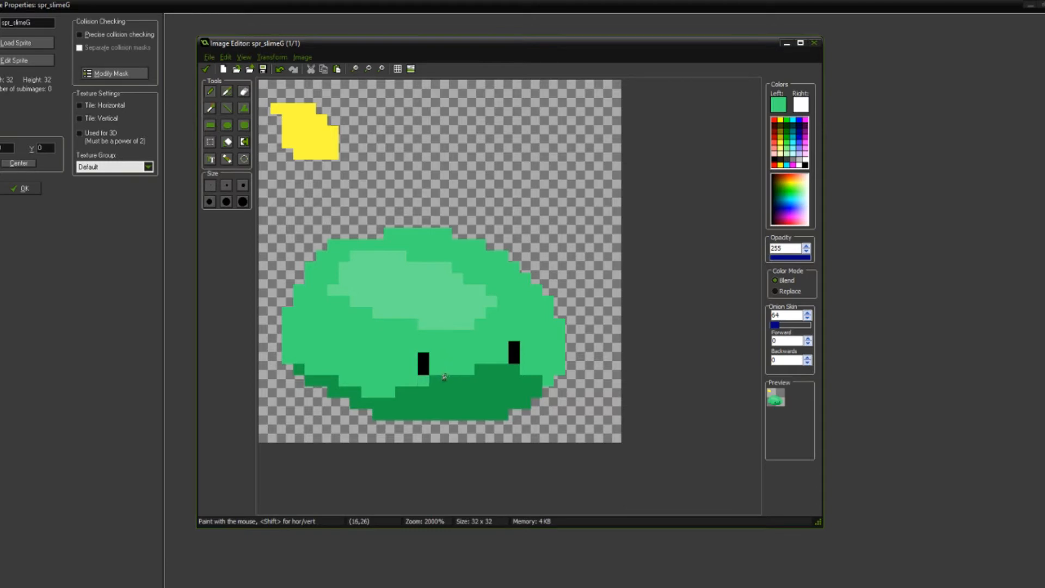
{"action": "left_click_drag", "start_coordinate": [506, 364], "coordinate": [539, 372]}
{"action": "scroll", "coordinate": [520, 376], "scroll_direction": "down", "scroll_amount": 3}
{"action": "scroll", "coordinate": [439, 345], "scroll_direction": "up", "scroll_amount": 4}
Step: Sample the dark green and touch up the shadow's raised bump between the two eyes
{"action": "left_click", "coordinate": [502, 455], "text": "ctrl"}
{"action": "left_click", "coordinate": [519, 423]}
{"action": "left_click", "coordinate": [489, 415], "text": "ctrl"}
{"action": "left_click", "coordinate": [479, 438]}
{"action": "left_click", "coordinate": [518, 425], "text": "ctrl"}
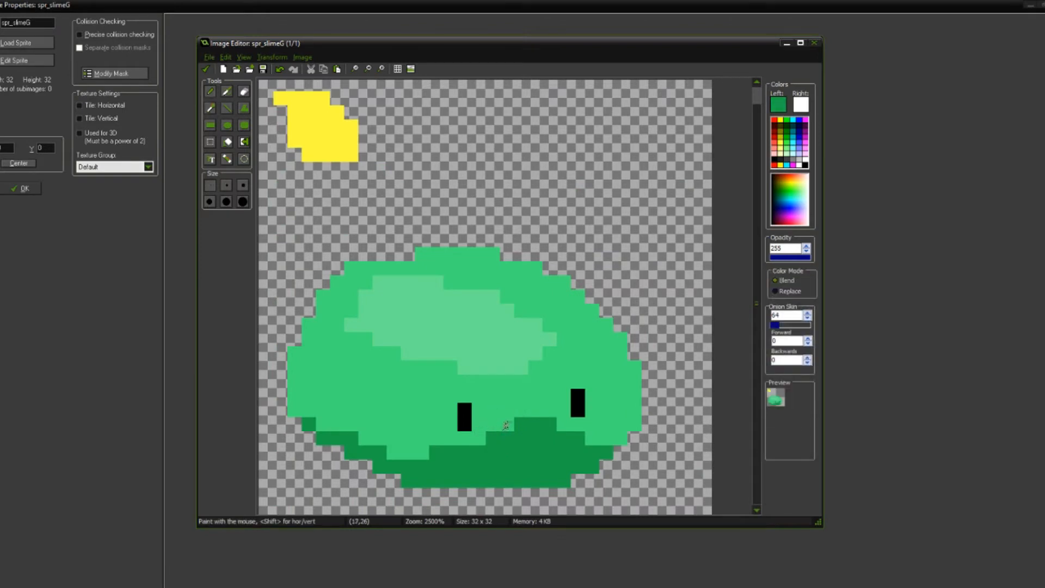
{"action": "left_click", "coordinate": [506, 424]}
{"action": "scroll", "coordinate": [520, 428], "scroll_direction": "down", "scroll_amount": 4}
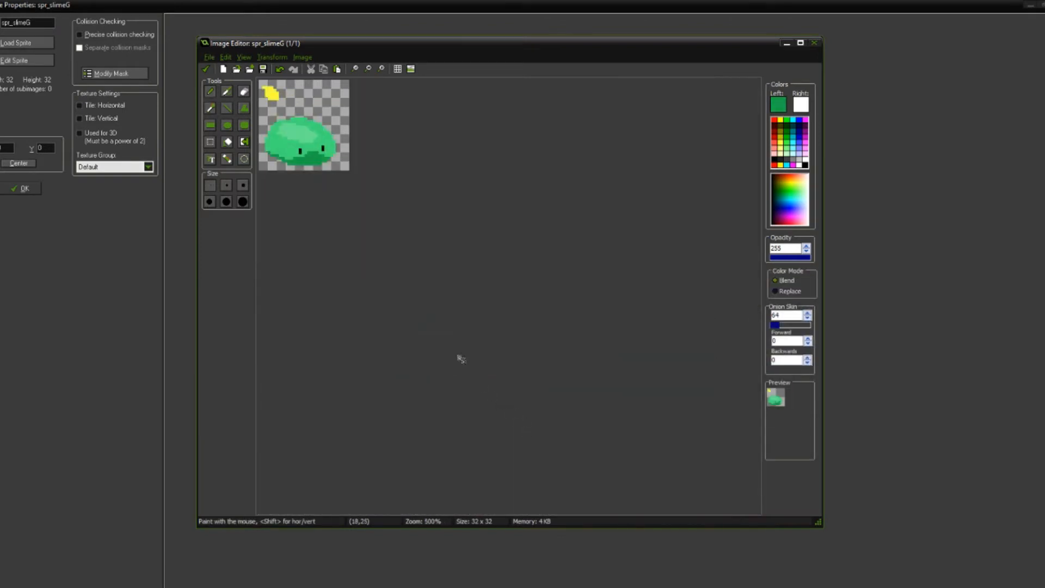
{"action": "scroll", "coordinate": [457, 324], "scroll_direction": "down", "scroll_amount": 2}
{"action": "scroll", "coordinate": [476, 334], "scroll_direction": "up", "scroll_amount": 8}
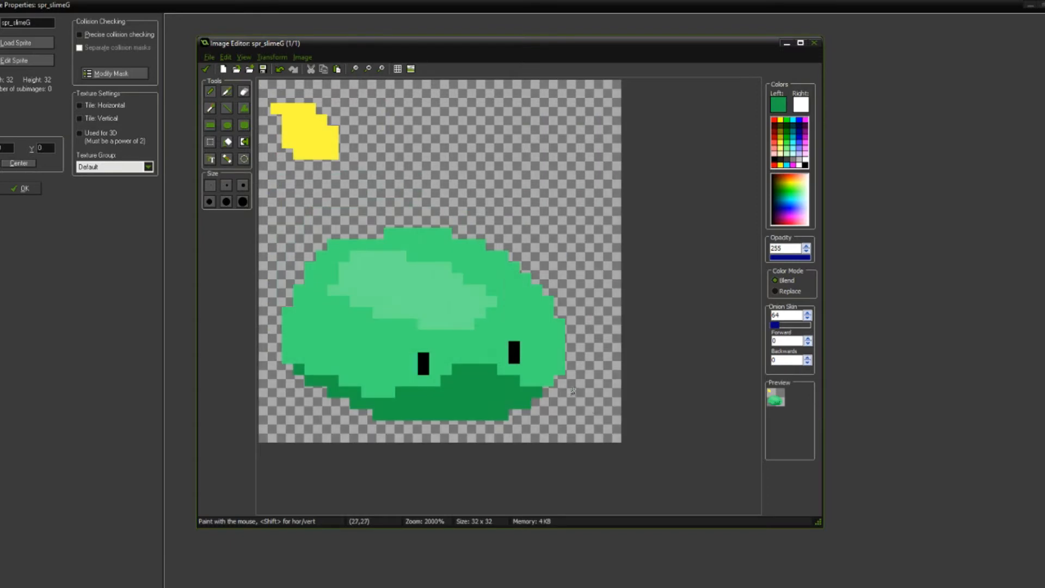
{"action": "scroll", "coordinate": [455, 320], "scroll_direction": "up", "scroll_amount": 1}
{"action": "scroll", "coordinate": [523, 334], "scroll_direction": "down", "scroll_amount": 4}
{"action": "scroll", "coordinate": [425, 288], "scroll_direction": "up", "scroll_amount": 3}
Step: Widen the slime's top edge two pixels leftward with body green and lengthen the highlight's top row by one pixel
{"action": "left_click", "coordinate": [429, 270], "text": "alt"}
{"action": "left_click", "coordinate": [425, 288], "text": "alt"}
{"action": "left_click_drag", "start_coordinate": [450, 284], "coordinate": [492, 283]}
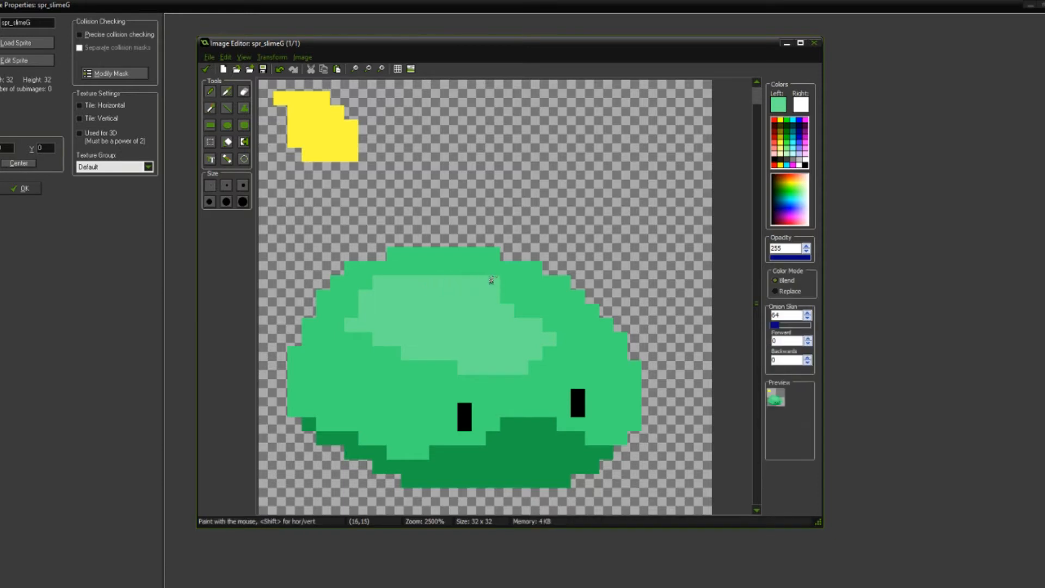
{"action": "left_click", "coordinate": [511, 285], "text": "alt"}
{"action": "left_click", "coordinate": [492, 282]}
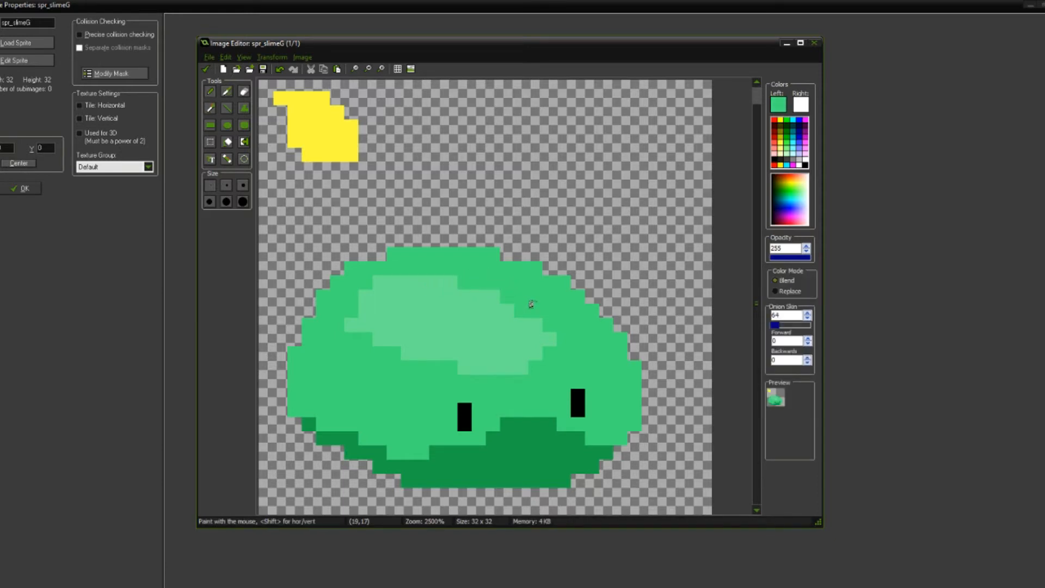
{"action": "scroll", "coordinate": [532, 304], "scroll_direction": "down", "scroll_amount": 2}
{"action": "scroll", "coordinate": [469, 293], "scroll_direction": "up", "scroll_amount": 2}
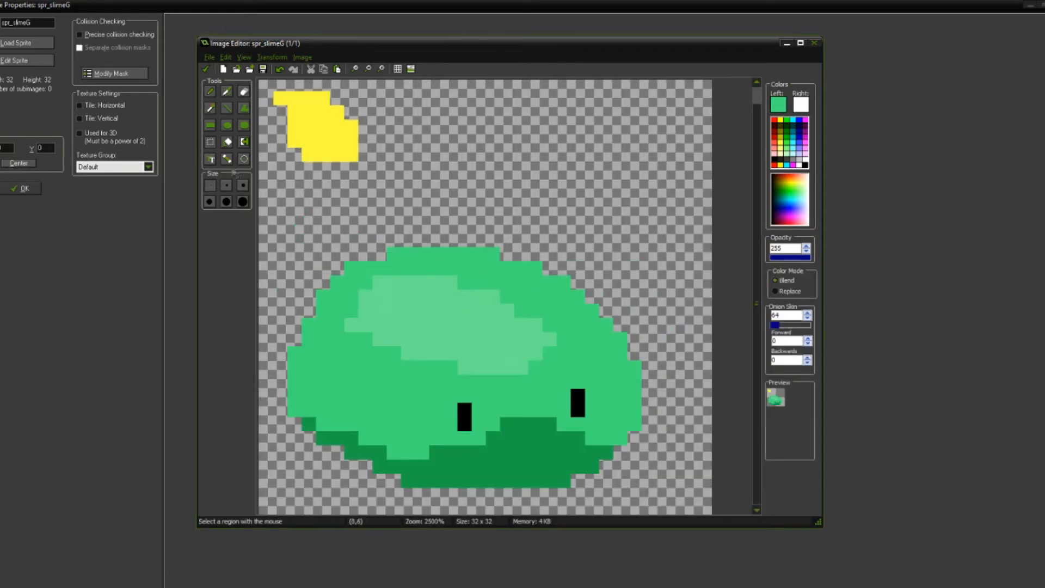
Step: Move the highlight area two pixels right and one pixel down, and fill the resulting gap with body green
{"action": "left_click_drag", "start_coordinate": [351, 284], "coordinate": [557, 376]}
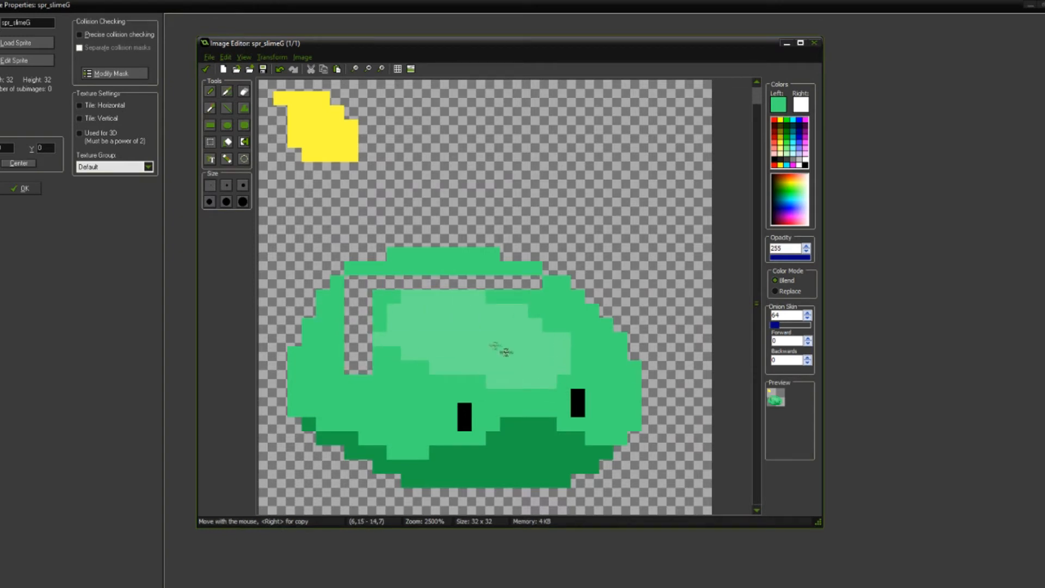
{"action": "key", "text": "o"}
{"action": "key", "text": "f"}
{"action": "left_click", "coordinate": [359, 330]}
Step: Sample the light green and repaint the upper edge of the moved highlight
{"action": "key", "text": "o"}
{"action": "left_click", "coordinate": [455, 323]}
{"action": "key", "text": "d"}
{"action": "left_click_drag", "start_coordinate": [493, 295], "coordinate": [418, 290]}
{"action": "scroll", "coordinate": [509, 301], "scroll_direction": "down", "scroll_amount": 1}
{"action": "scroll", "coordinate": [411, 251], "scroll_direction": "up", "scroll_amount": 1}
Step: Add a four-pixel-wide light green row on top of the highlight, trimming its ends with body green
{"action": "key", "text": "o"}
{"action": "left_click", "coordinate": [408, 272]}
{"action": "key", "text": "d"}
{"action": "left_click_drag", "start_coordinate": [418, 282], "coordinate": [460, 282]}
{"action": "key", "text": "o"}
{"action": "left_click", "coordinate": [452, 284]}
{"action": "key", "text": "d"}
{"action": "scroll", "coordinate": [483, 284], "scroll_direction": "down", "scroll_amount": 1}
{"action": "scroll", "coordinate": [498, 267], "scroll_direction": "up", "scroll_amount": 1}
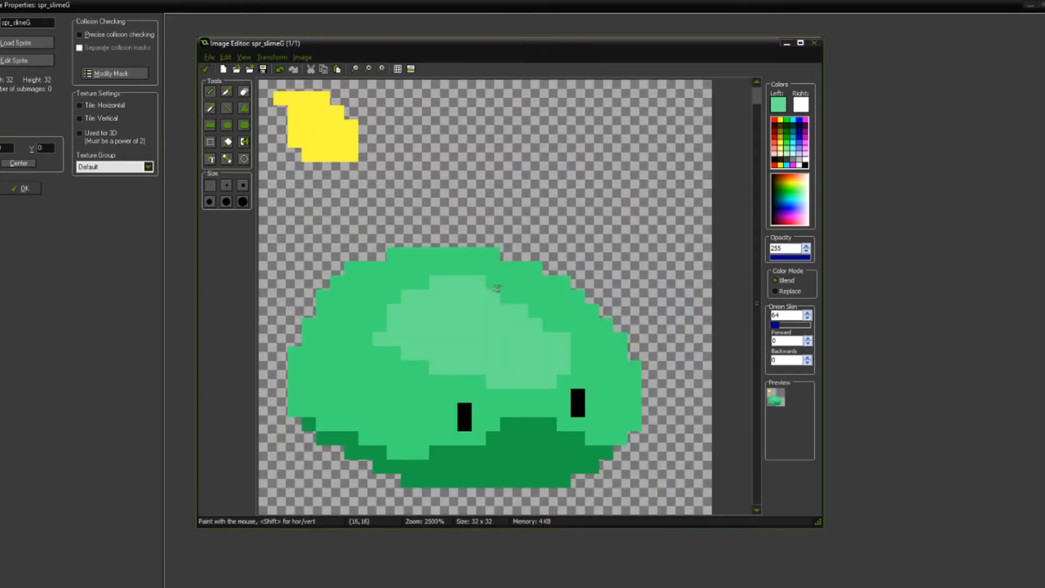
{"action": "scroll", "coordinate": [492, 287], "scroll_direction": "down", "scroll_amount": 4}
{"action": "scroll", "coordinate": [431, 256], "scroll_direction": "up", "scroll_amount": 2}
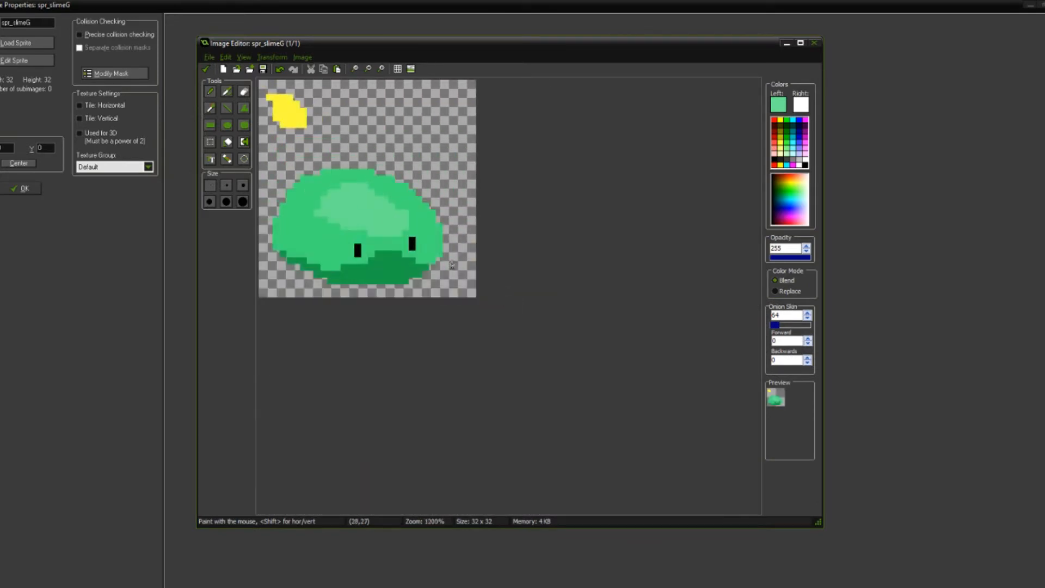
Step: Move the slime's upper part two pixels down to flatten it, then restore the right eye and the body green around it
{"action": "scroll", "coordinate": [452, 265], "scroll_direction": "up", "scroll_amount": 1}
{"action": "left_click", "coordinate": [210, 142]}
{"action": "left_click_drag", "start_coordinate": [281, 183], "coordinate": [443, 261]}
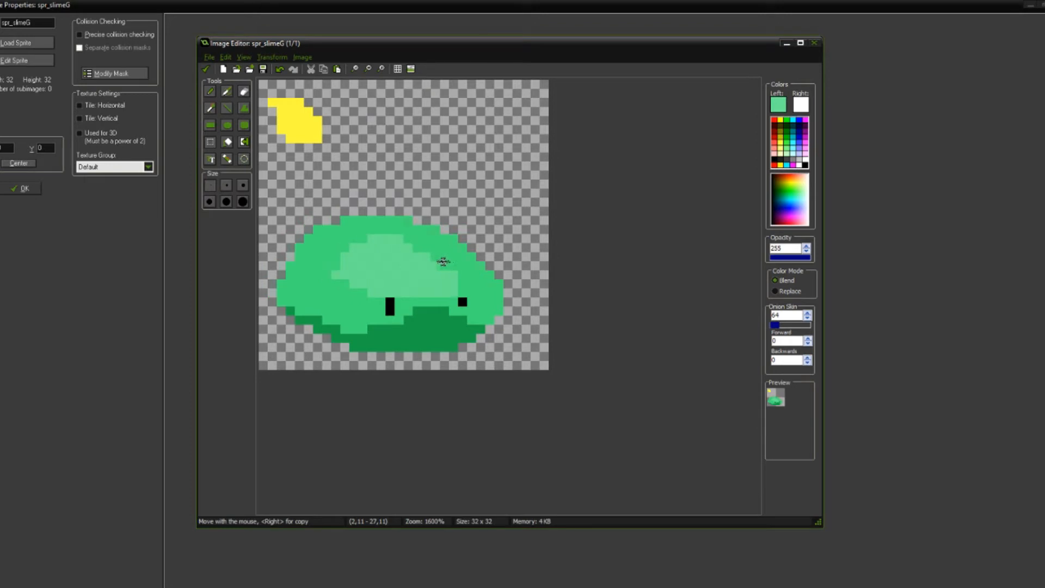
{"action": "left_click", "coordinate": [210, 92]}
{"action": "left_click", "coordinate": [462, 301], "text": "ctrl"}
{"action": "left_click", "coordinate": [463, 293]}
{"action": "left_click", "coordinate": [466, 283], "text": "ctrl"}
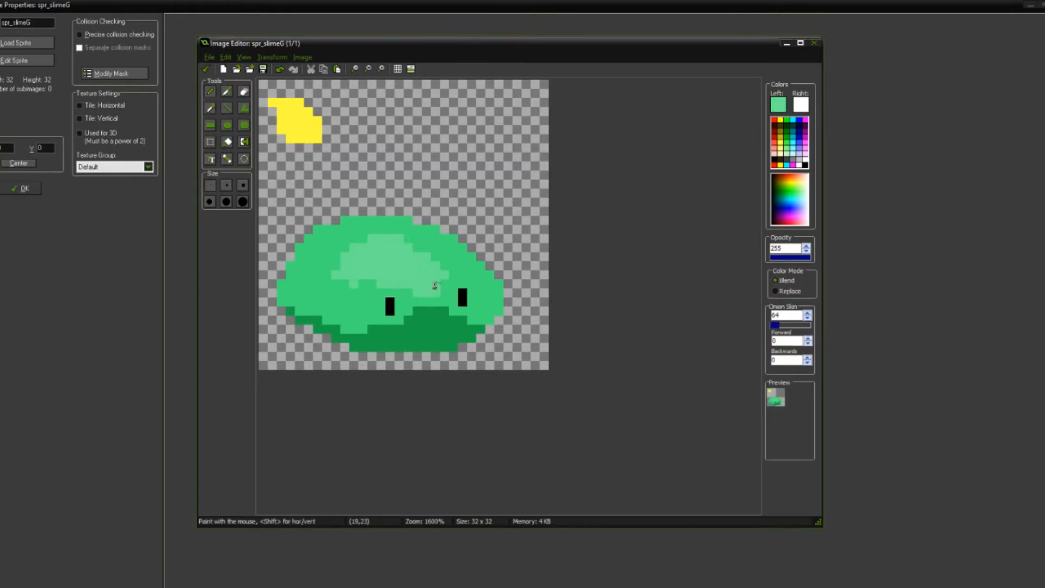
Step: Reshape the highlight's lower edge, extend it toward the right eye, and add a small separate light spot near the right edge
{"action": "scroll", "coordinate": [397, 267], "scroll_direction": "up", "scroll_amount": 2}
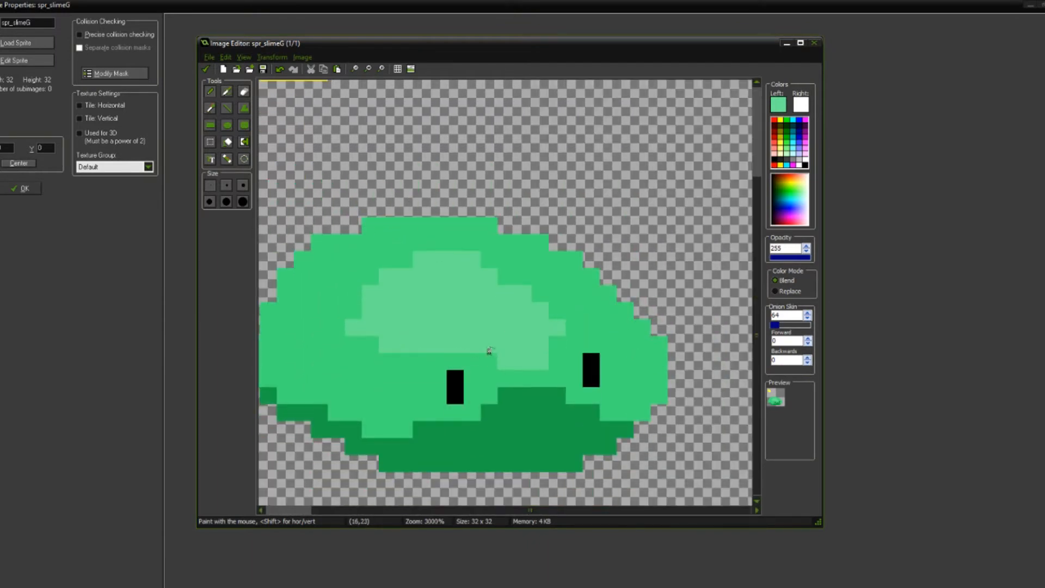
{"action": "scroll", "coordinate": [408, 343], "scroll_direction": "down", "scroll_amount": 4}
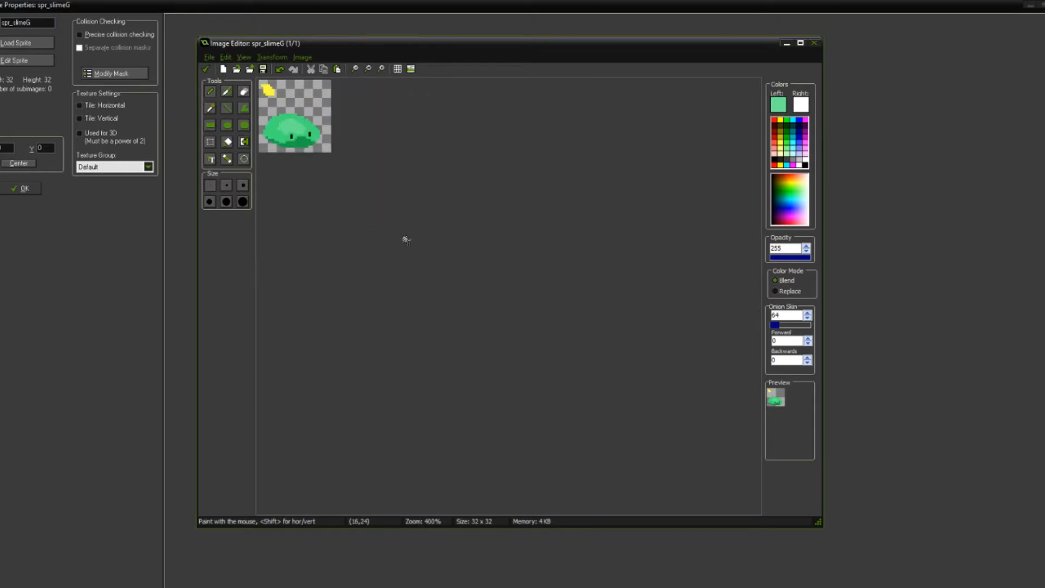
{"action": "scroll", "coordinate": [406, 240], "scroll_direction": "up", "scroll_amount": 4}
{"action": "left_click_drag", "start_coordinate": [553, 357], "coordinate": [580, 381]}
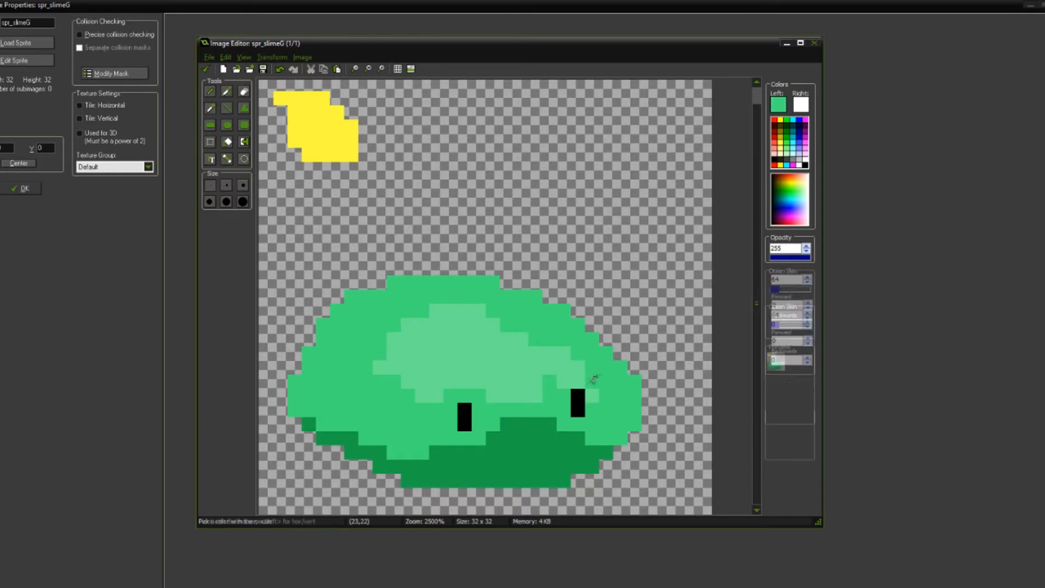
{"action": "left_click_drag", "start_coordinate": [604, 377], "coordinate": [620, 395]}
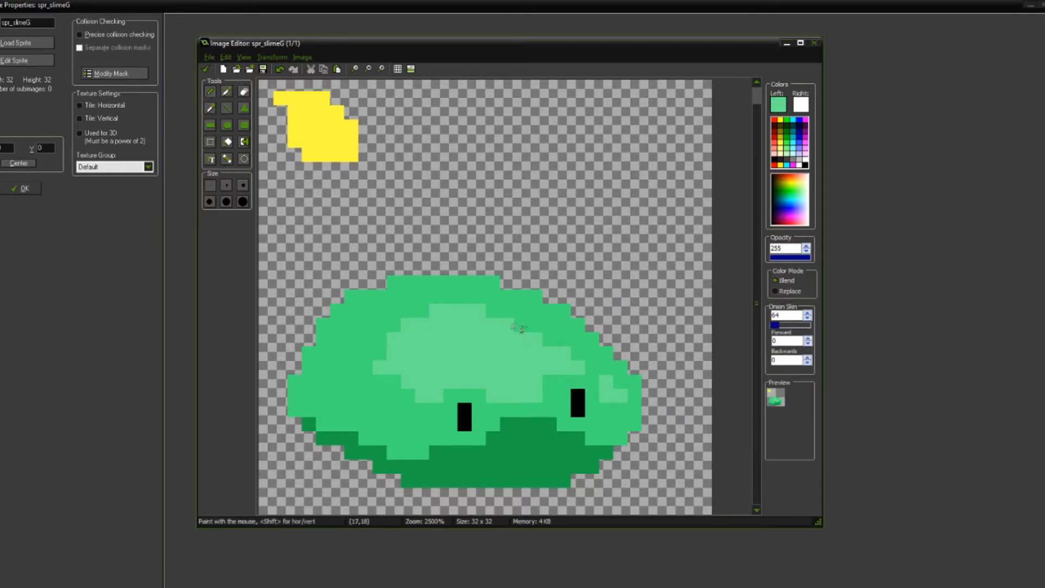
{"action": "scroll", "coordinate": [490, 321], "scroll_direction": "down", "scroll_amount": 3}
{"action": "scroll", "coordinate": [450, 301], "scroll_direction": "up", "scroll_amount": 2}
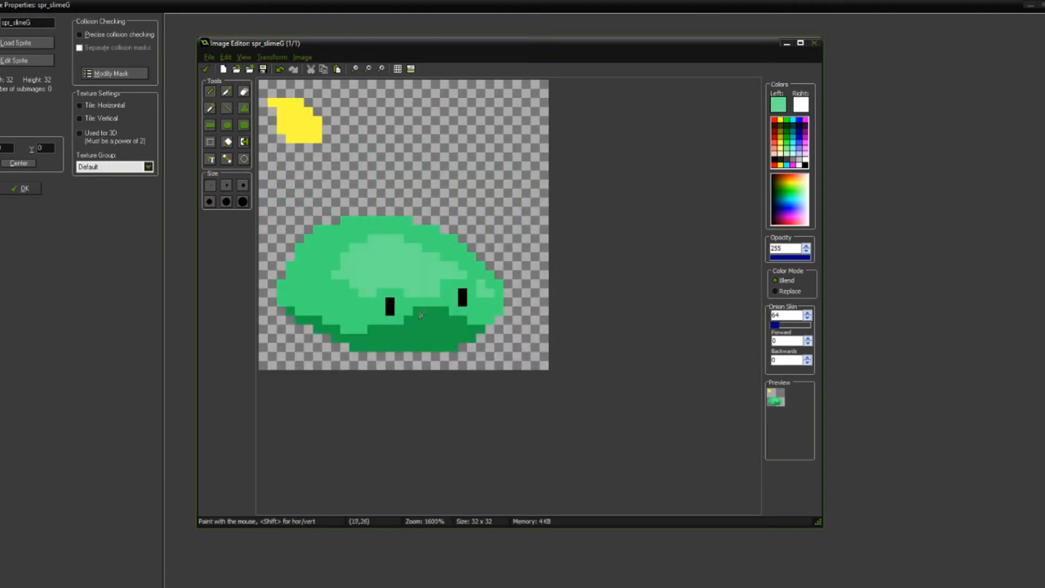
Step: Erase the slime's leftmost pixel column and repaint the dark green shadow pixel at its lower-left edge
{"action": "scroll", "coordinate": [424, 311], "scroll_direction": "up", "scroll_amount": 3}
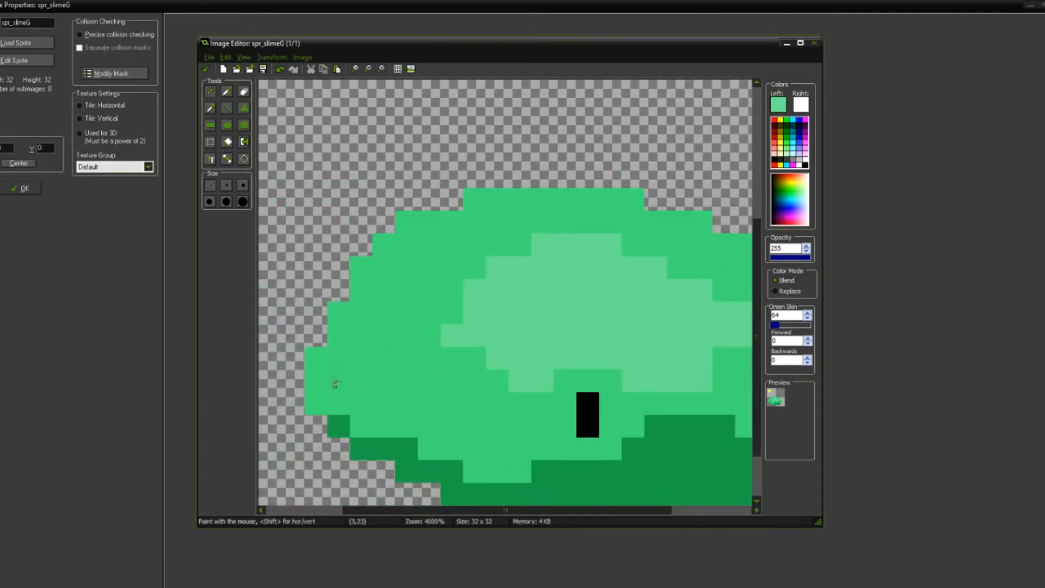
{"action": "key", "text": "e"}
{"action": "left_click_drag", "start_coordinate": [338, 426], "coordinate": [320, 346]}
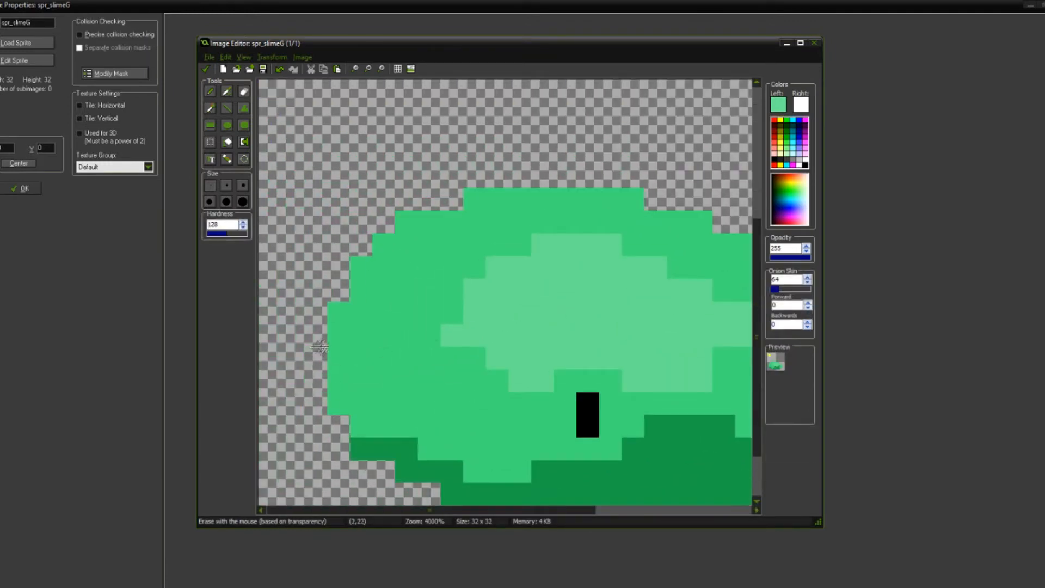
{"action": "key", "text": "o"}
{"action": "left_click", "coordinate": [383, 445]}
{"action": "left_click", "coordinate": [362, 426]}
{"action": "scroll", "coordinate": [458, 446], "scroll_direction": "down", "scroll_amount": 5}
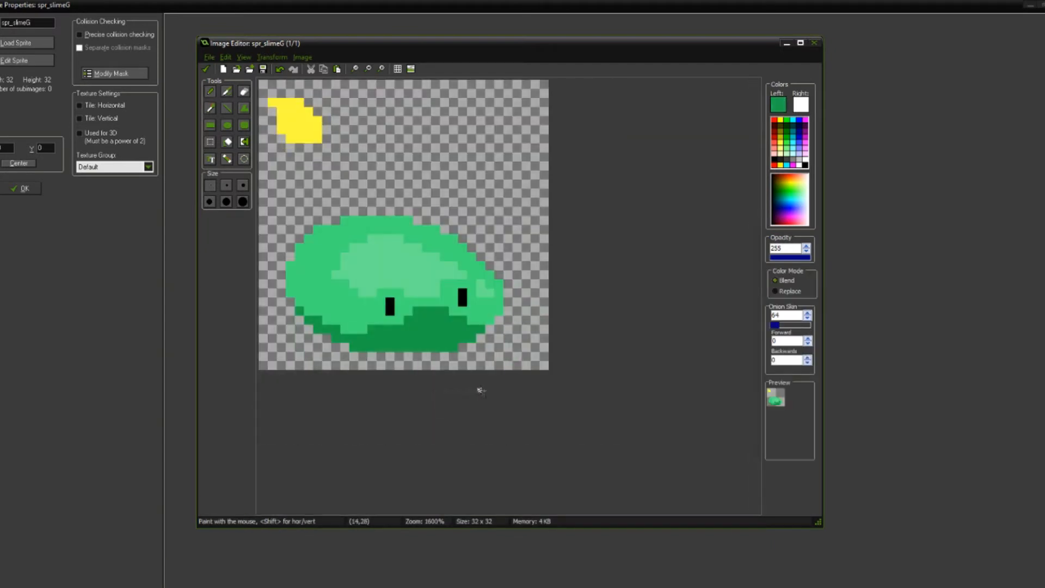
{"action": "scroll", "coordinate": [392, 300], "scroll_direction": "down", "scroll_amount": 3}
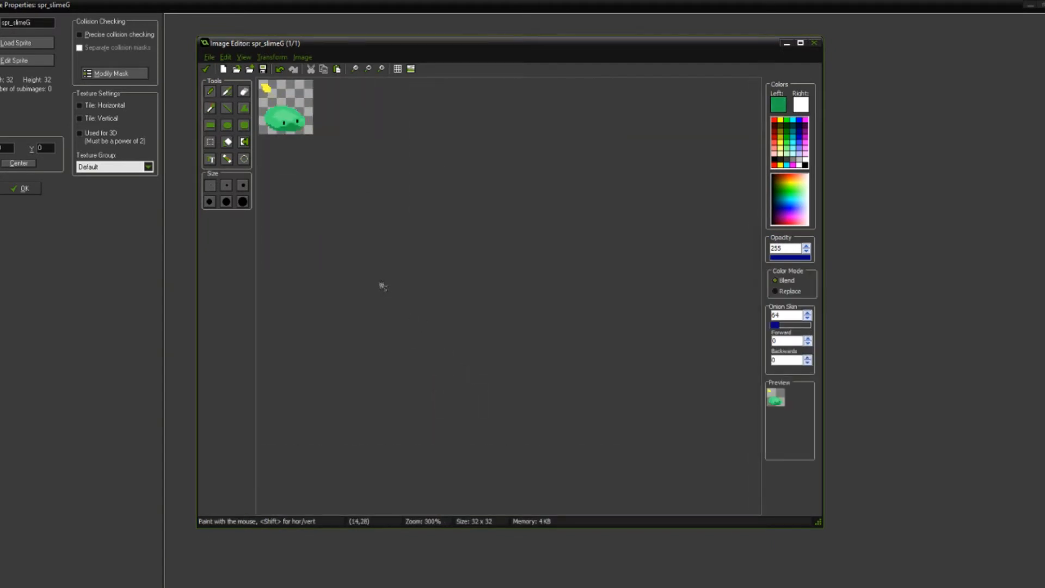
{"action": "scroll", "coordinate": [427, 287], "scroll_direction": "up", "scroll_amount": 8}
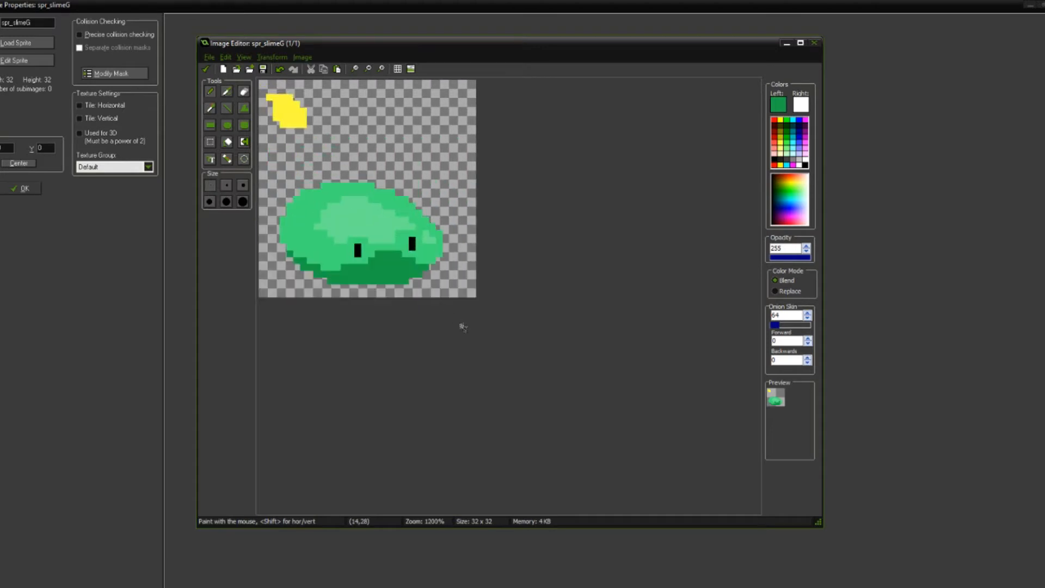
{"action": "scroll", "coordinate": [589, 404], "scroll_direction": "up", "scroll_amount": 1}
{"action": "scroll", "coordinate": [614, 410], "scroll_direction": "down", "scroll_amount": 2}
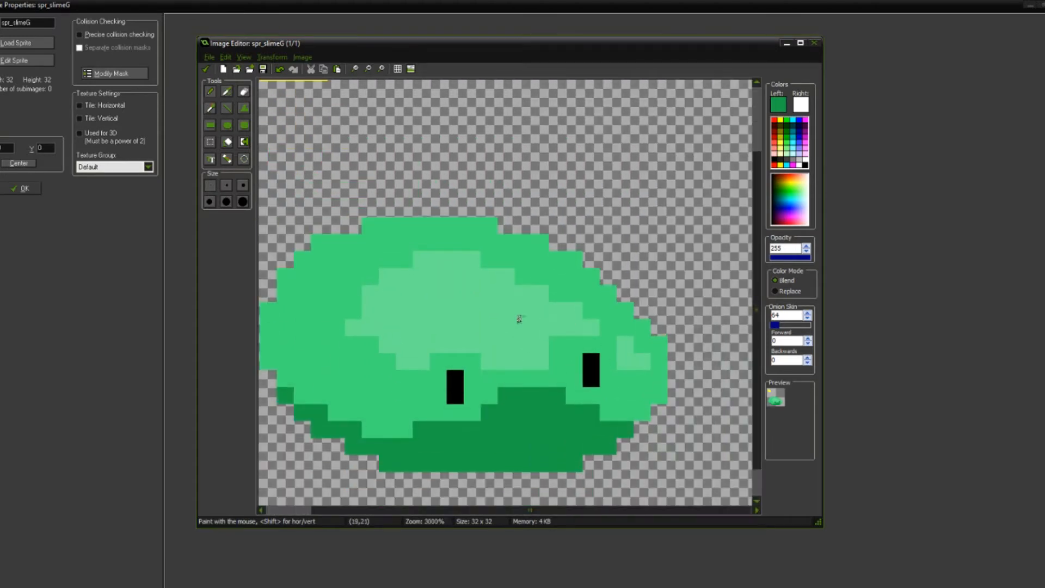
Step: Shift the slime's left part, including the left eye, one pixel to the right
{"action": "left_click", "coordinate": [210, 143]}
{"action": "left_click_drag", "start_coordinate": [458, 210], "coordinate": [295, 463]}
{"action": "left_click_drag", "start_coordinate": [415, 387], "coordinate": [426, 387]}
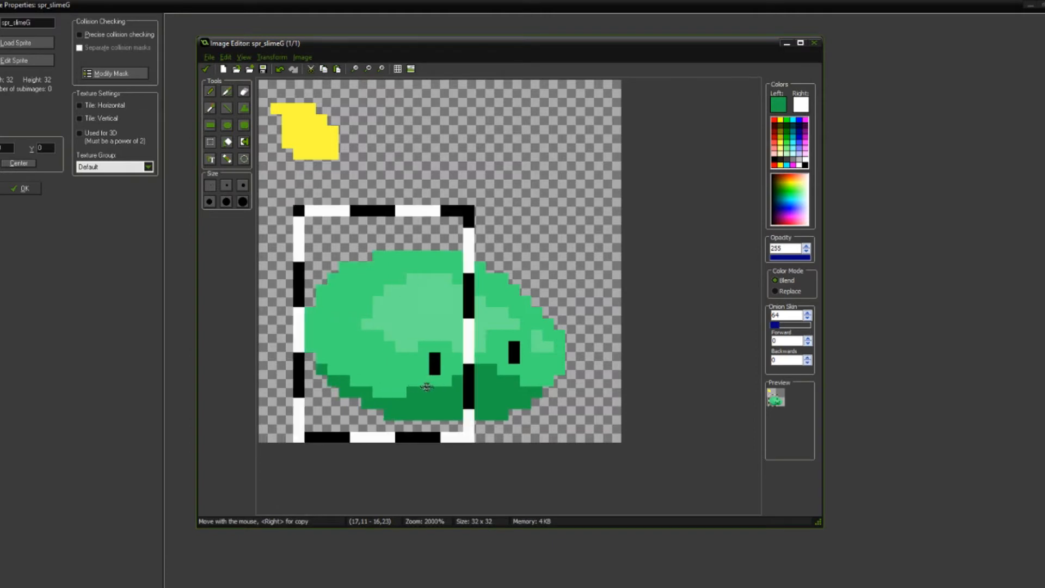
{"action": "left_click", "coordinate": [526, 233]}
Step: Shift the slime's right part, including the right eye and the small light spot, one pixel to the left
{"action": "mouse_move", "coordinate": [480, 234]}
{"action": "left_mouse_down"}
{"action": "mouse_move", "coordinate": [563, 404]}
{"action": "mouse_move", "coordinate": [605, 404]}
{"action": "left_mouse_up"}
{"action": "left_click", "coordinate": [560, 165]}
{"action": "left_click_drag", "start_coordinate": [510, 269], "coordinate": [608, 407]}
{"action": "mouse_move", "coordinate": [534, 348]}
{"action": "left_mouse_down"}
{"action": "mouse_move", "coordinate": [518, 351]}
{"action": "mouse_move", "coordinate": [522, 341]}
{"action": "mouse_move", "coordinate": [523, 354]}
{"action": "left_mouse_up"}
{"action": "key", "text": "o"}
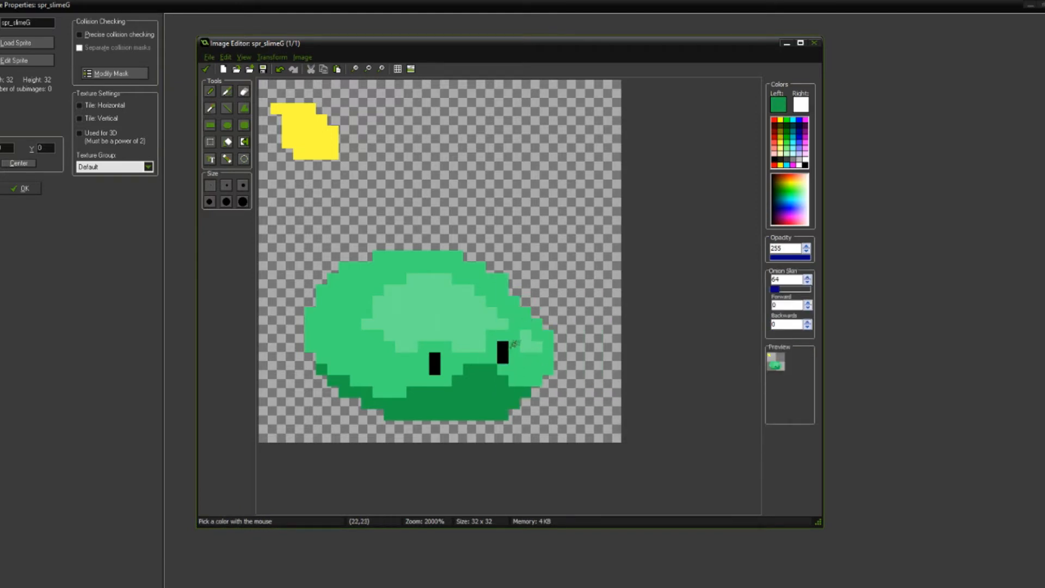
{"action": "scroll", "coordinate": [507, 361], "scroll_direction": "down", "scroll_amount": 4}
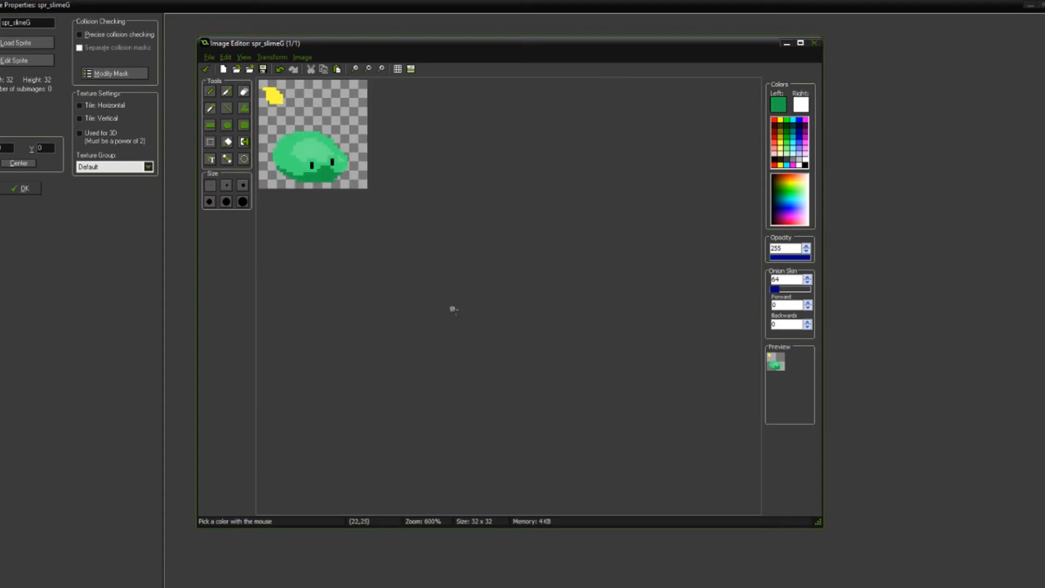
{"action": "scroll", "coordinate": [490, 345], "scroll_direction": "up", "scroll_amount": 5}
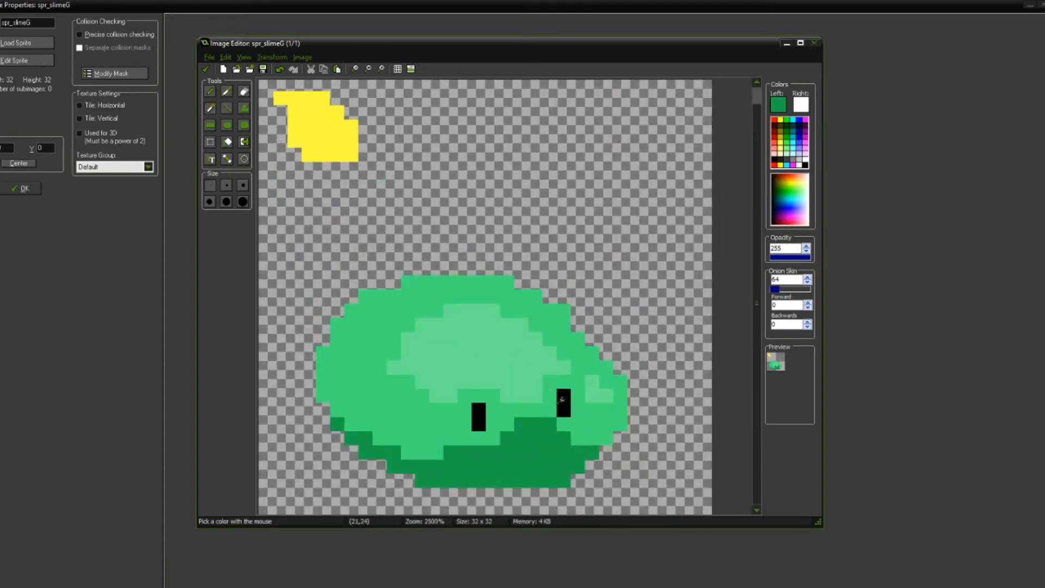
Step: Move the slime's black right eye one pixel left and one pixel down, restoring the body colour where it was
{"action": "left_click", "coordinate": [561, 400]}
{"action": "left_click", "coordinate": [550, 424]}
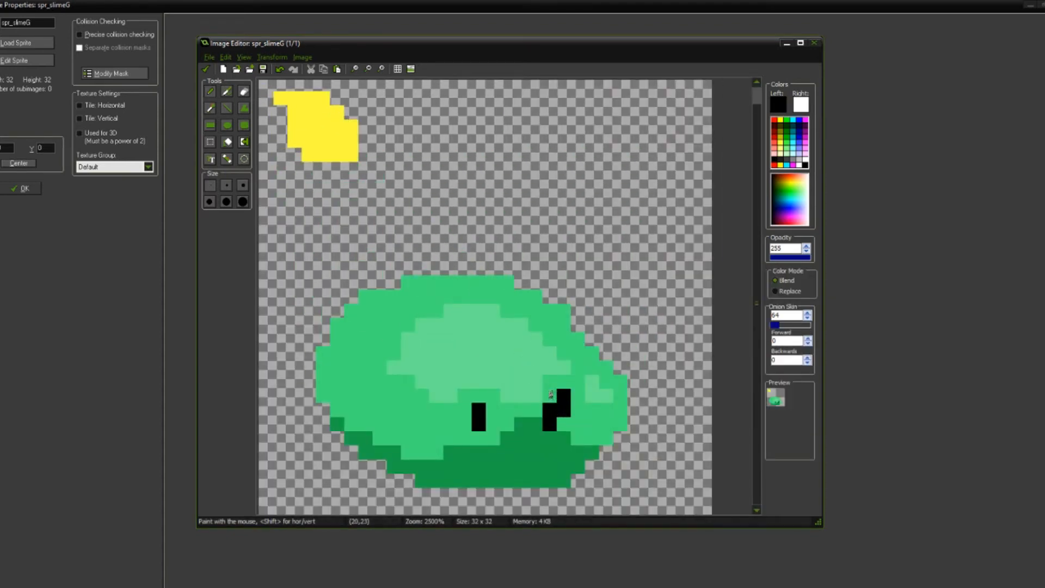
{"action": "left_click", "coordinate": [556, 381]}
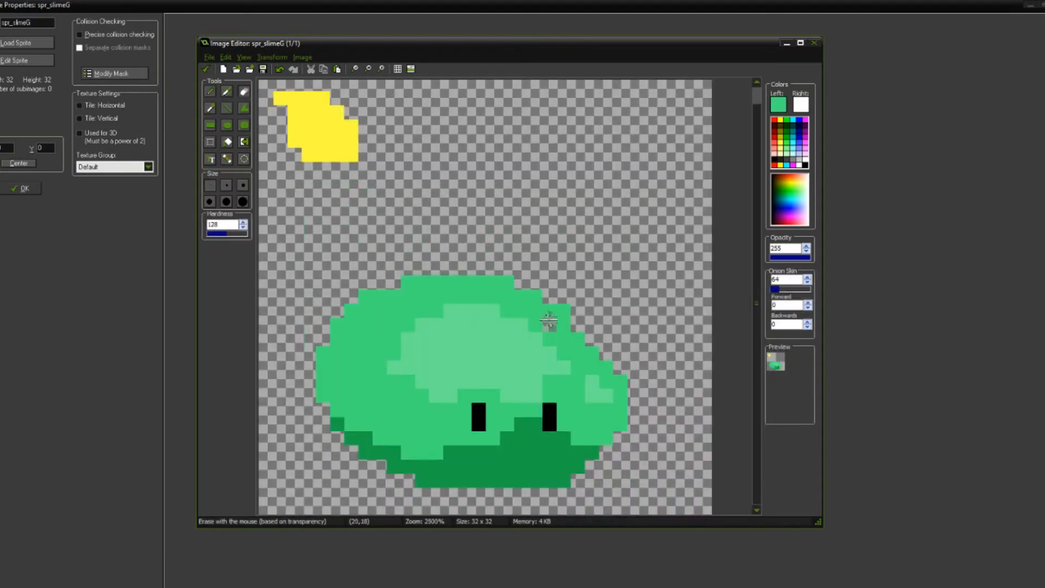
Step: Erase the outer pixels along the slime's right side, upper-right slope and top edge to narrow its silhouette
{"action": "left_click", "coordinate": [564, 311]}
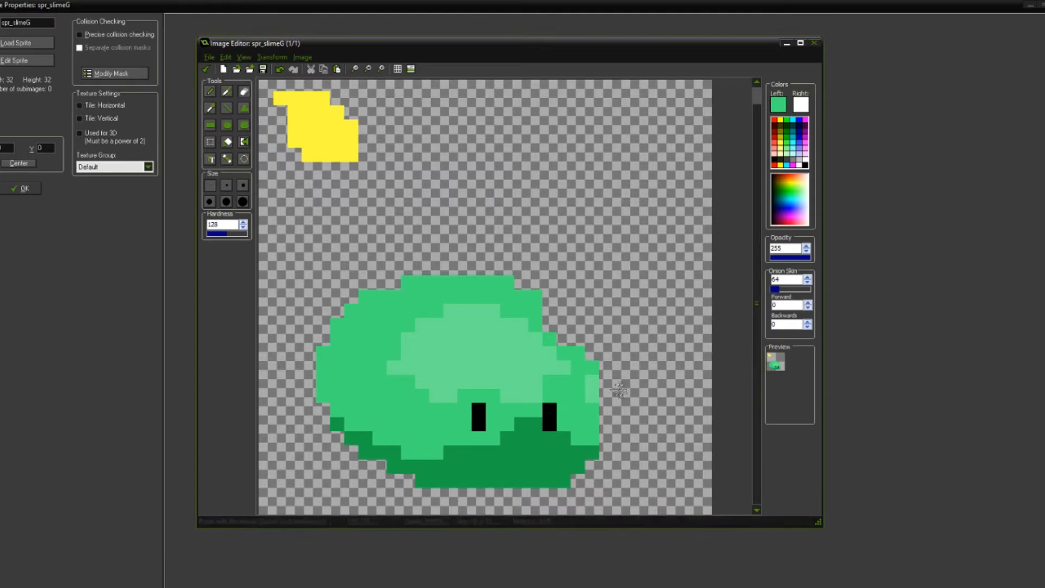
{"action": "left_click_drag", "start_coordinate": [518, 281], "coordinate": [408, 281]}
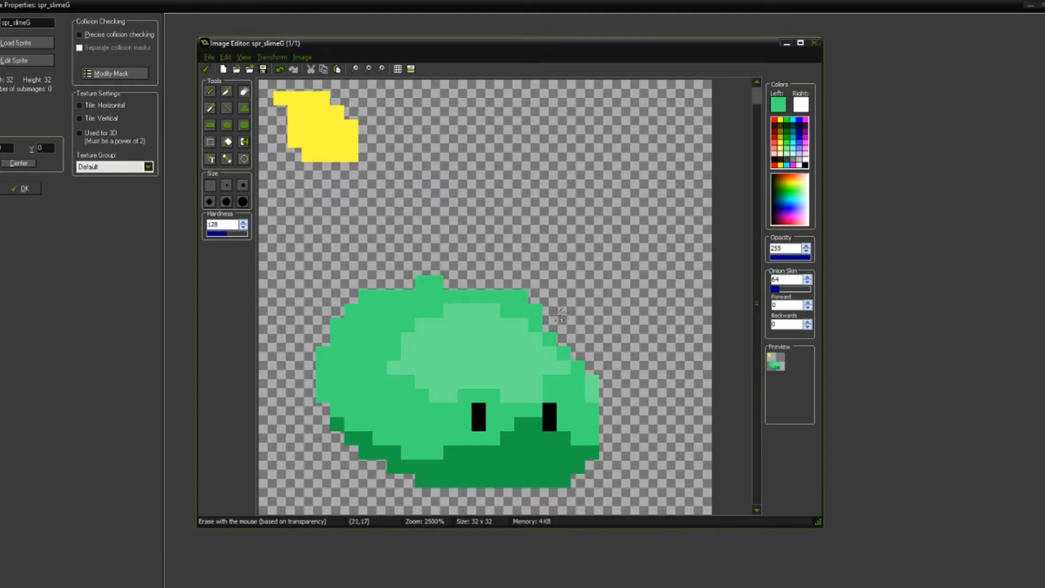
{"action": "key", "text": "o"}
{"action": "key", "text": "e"}
{"action": "left_click", "coordinate": [524, 297]}
Step: Repaint the slime's top row in mid green as a strip six pixels wide
{"action": "key", "text": "o"}
{"action": "key", "text": "p"}
{"action": "key", "text": "o"}
{"action": "key", "text": "p"}
{"action": "left_click_drag", "start_coordinate": [464, 282], "coordinate": [482, 282]}
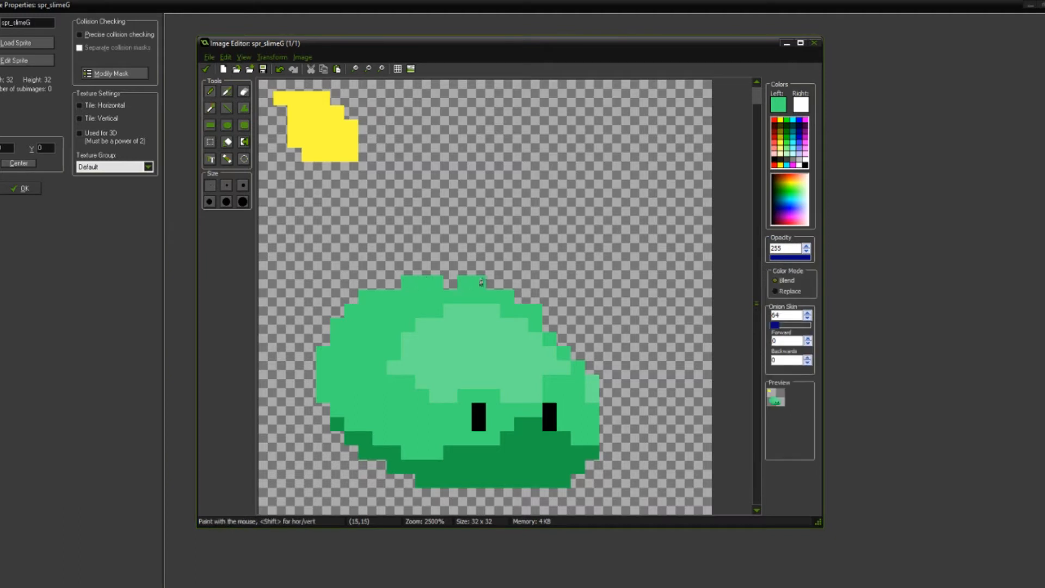
{"action": "scroll", "coordinate": [454, 281], "scroll_direction": "down", "scroll_amount": 4}
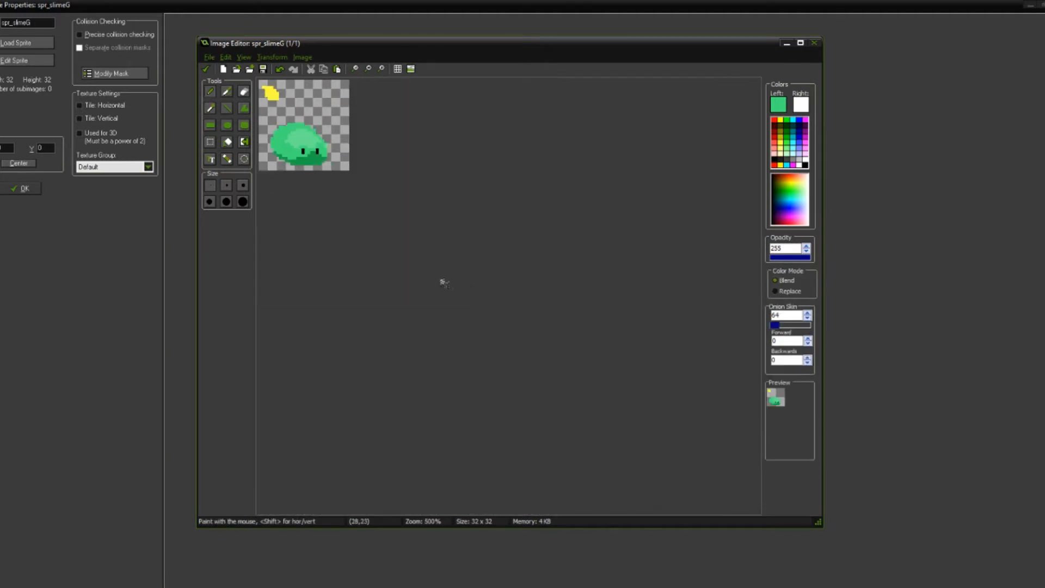
{"action": "scroll", "coordinate": [445, 273], "scroll_direction": "up", "scroll_amount": 3}
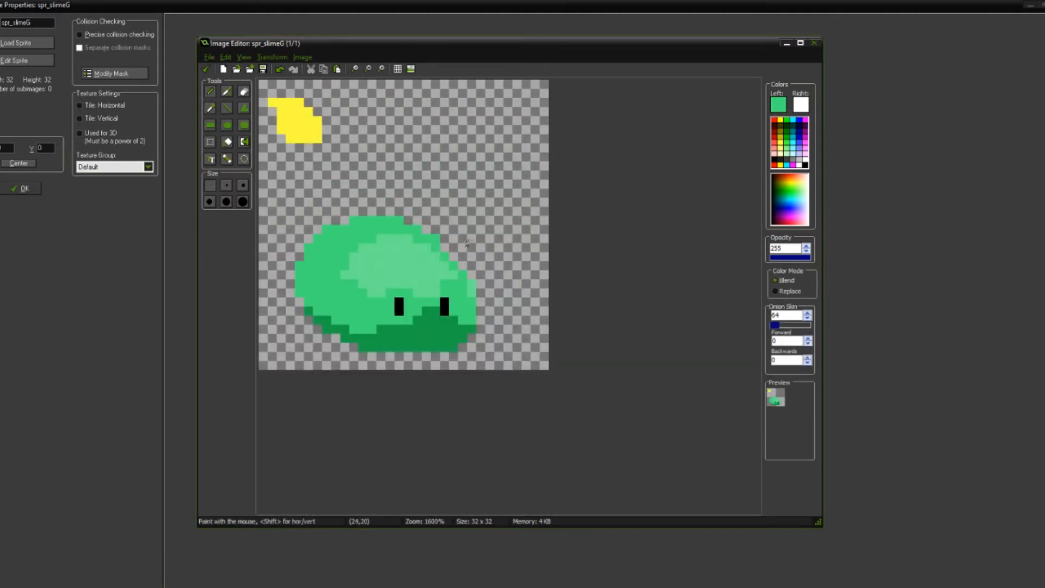
{"action": "left_click_drag", "start_coordinate": [362, 156], "coordinate": [493, 221]}
{"action": "key", "text": "o"}
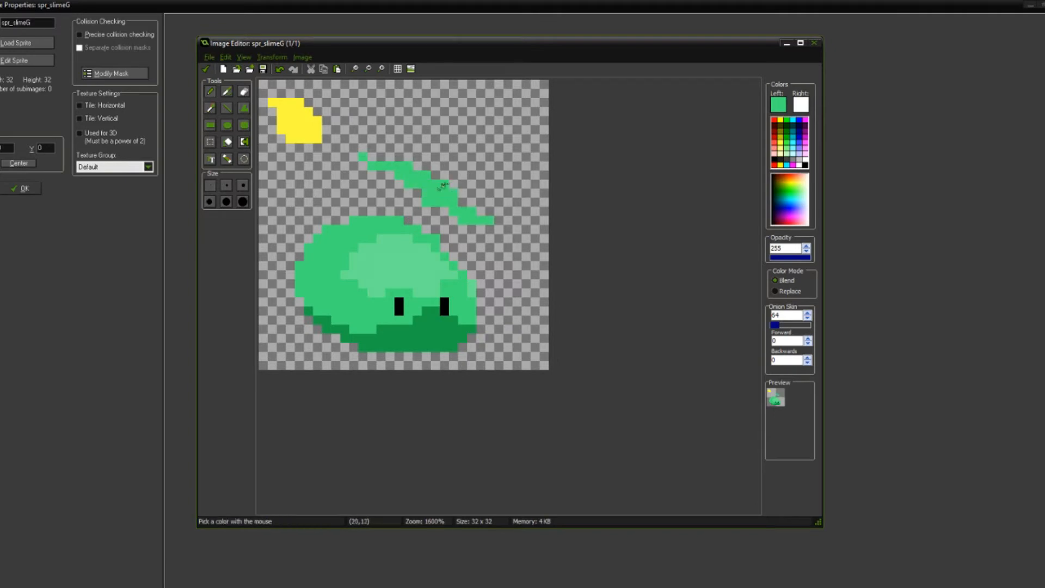
{"action": "key", "text": "p"}
{"action": "key", "text": "ctrl+z"}
{"action": "left_click_drag", "start_coordinate": [390, 145], "coordinate": [418, 204]}
{"action": "key", "text": "ctrl+z"}
Step: Fill out the slime's stepped right slope in mid green, lower the small light spot one pixel and add a light pixel diagonally above it
{"action": "scroll", "coordinate": [466, 311], "scroll_direction": "up", "scroll_amount": 2}
{"action": "scroll", "coordinate": [466, 310], "scroll_direction": "down", "scroll_amount": 1}
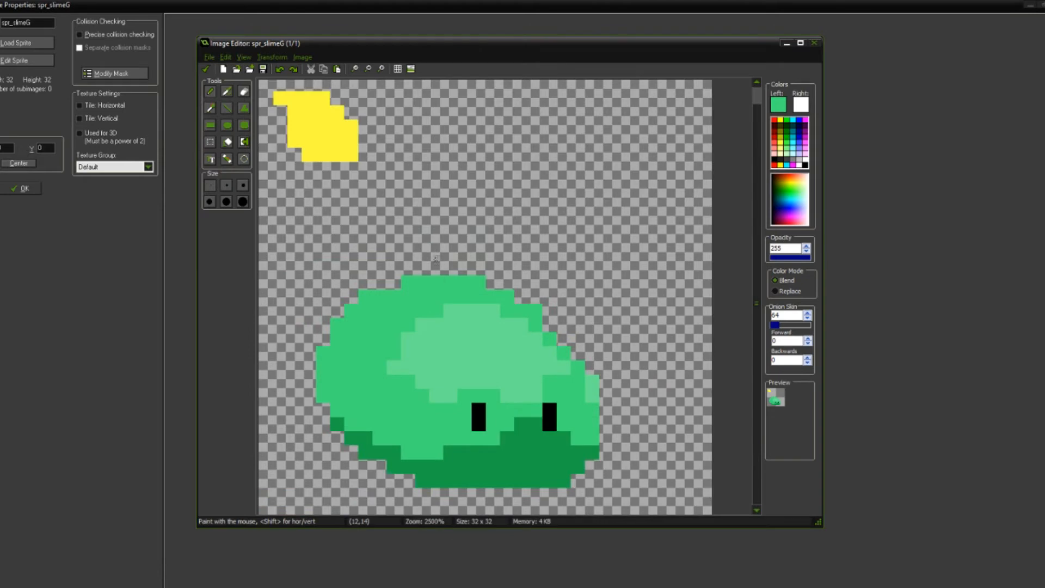
{"action": "scroll", "coordinate": [506, 378], "scroll_direction": "up", "scroll_amount": 1}
{"action": "scroll", "coordinate": [490, 354], "scroll_direction": "down", "scroll_amount": 2}
{"action": "scroll", "coordinate": [553, 349], "scroll_direction": "up", "scroll_amount": 2}
{"action": "left_click", "coordinate": [588, 364]}
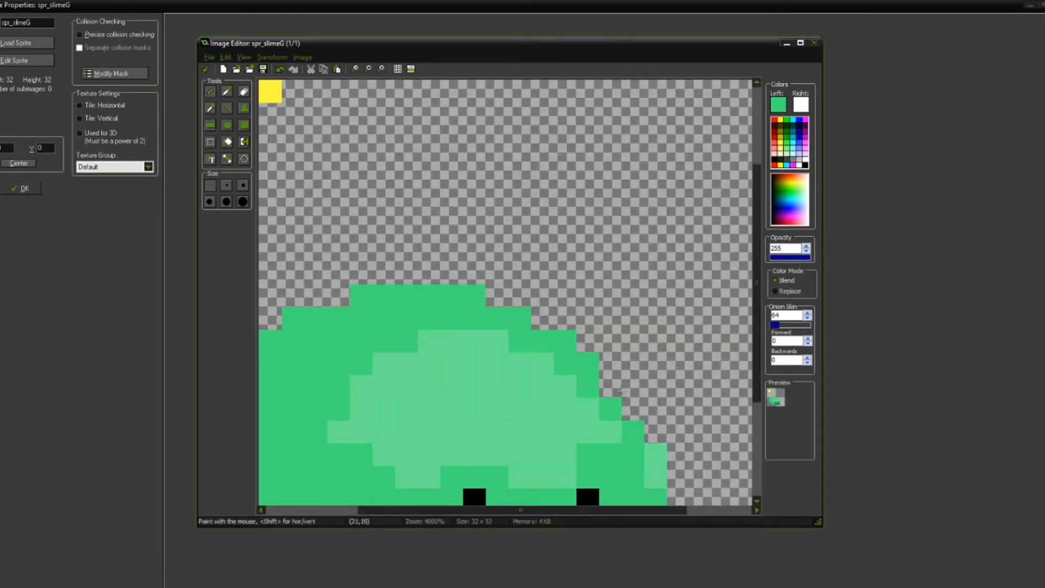
{"action": "middle_click_drag", "start_coordinate": [604, 380], "coordinate": [536, 275]}
{"action": "mouse_move", "coordinate": [547, 287]}
{"action": "left_mouse_down"}
{"action": "mouse_move", "coordinate": [569, 306]}
{"action": "mouse_move", "coordinate": [601, 376]}
{"action": "left_mouse_up"}
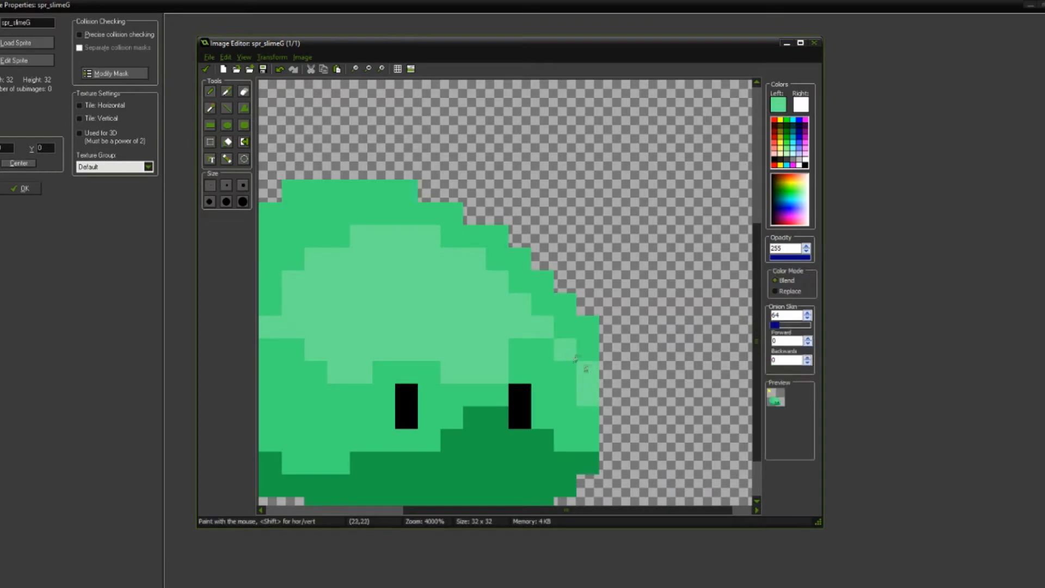
{"action": "scroll", "coordinate": [588, 362], "scroll_direction": "down", "scroll_amount": 2}
{"action": "scroll", "coordinate": [588, 362], "scroll_direction": "down", "scroll_amount": 2}
{"action": "scroll", "coordinate": [503, 316], "scroll_direction": "up", "scroll_amount": 4}
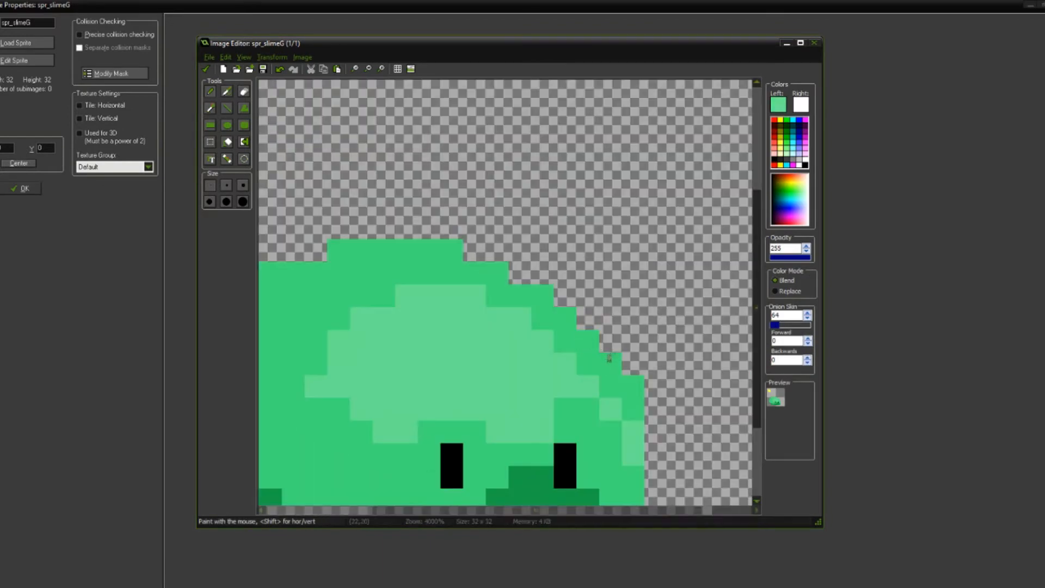
Step: Repaint the upper pixel of the two-pixel light spot at the slime's right edge in mid green
{"action": "left_click", "coordinate": [568, 394], "text": "ctrl"}
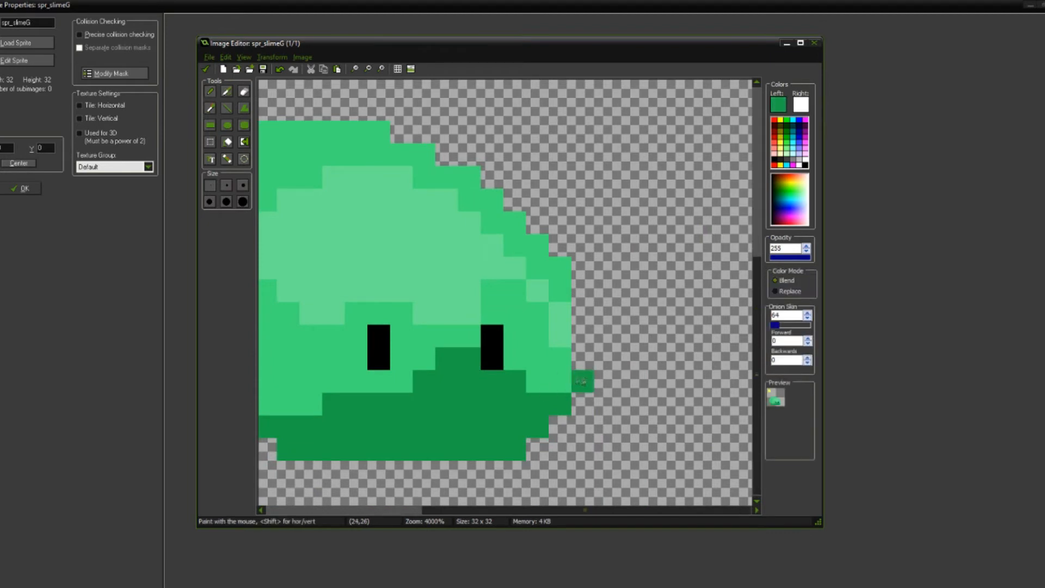
{"action": "scroll", "coordinate": [604, 384], "scroll_direction": "down", "scroll_amount": 1}
{"action": "left_click", "coordinate": [614, 414], "text": "ctrl"}
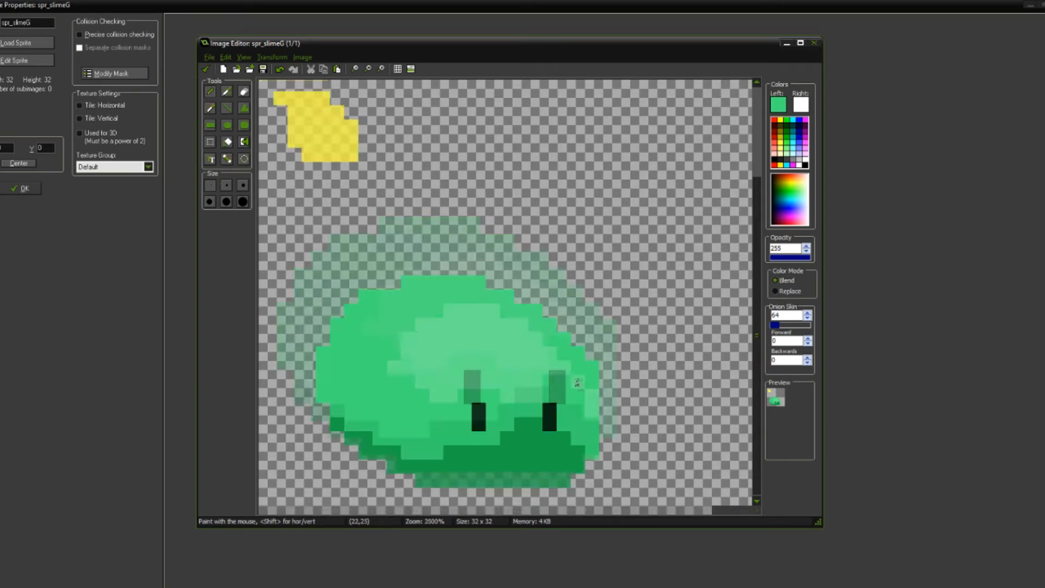
{"action": "scroll", "coordinate": [604, 414], "scroll_direction": "down", "scroll_amount": 2}
{"action": "scroll", "coordinate": [533, 342], "scroll_direction": "up", "scroll_amount": 1}
{"action": "scroll", "coordinate": [533, 342], "scroll_direction": "up", "scroll_amount": 3}
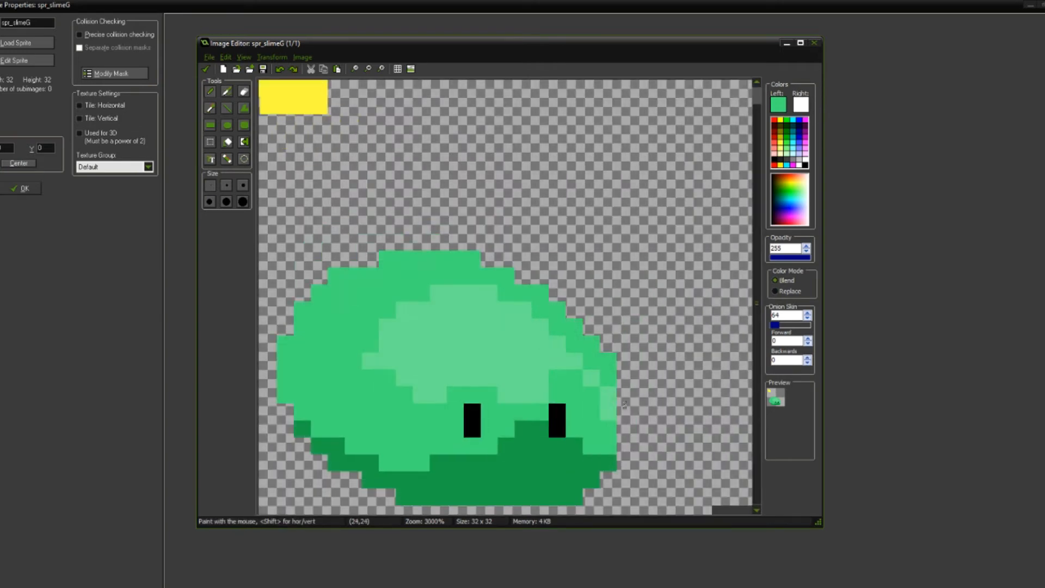
{"action": "left_click", "coordinate": [540, 338]}
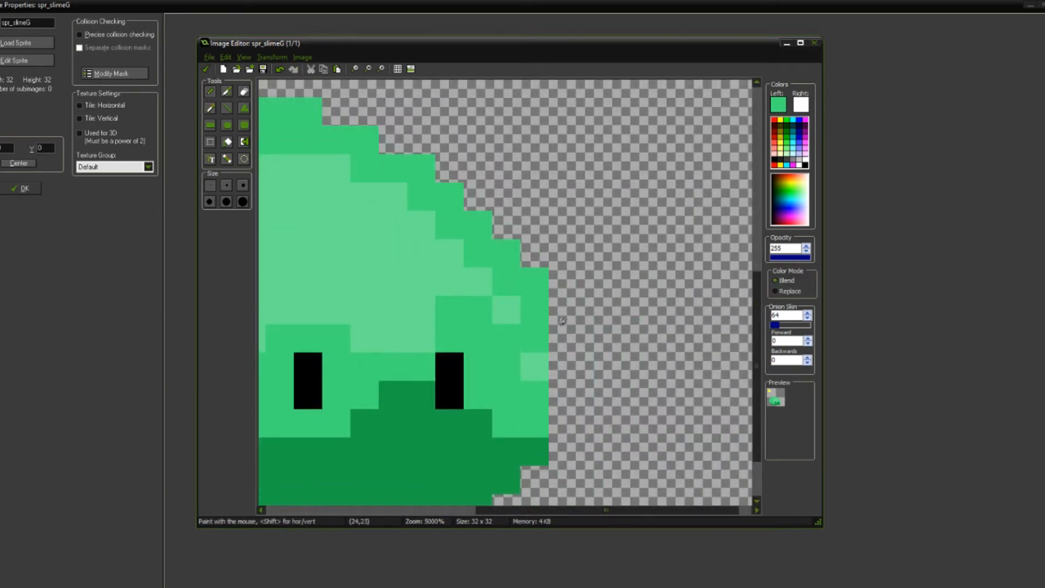
Step: Add a mid green bulge one pixel wide and three pixels tall to the slime's right edge beside the light spot
{"action": "left_click_drag", "start_coordinate": [556, 327], "coordinate": [570, 383]}
{"action": "left_click", "coordinate": [571, 322]}
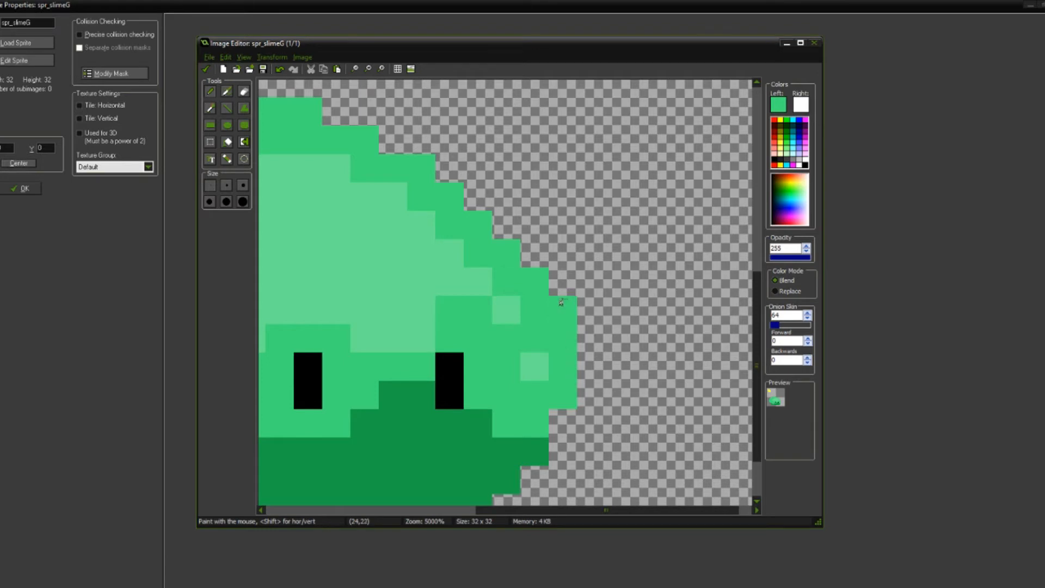
{"action": "scroll", "coordinate": [574, 324], "scroll_direction": "down", "scroll_amount": 3}
{"action": "scroll", "coordinate": [574, 323], "scroll_direction": "down", "scroll_amount": 2}
{"action": "scroll", "coordinate": [483, 230], "scroll_direction": "up", "scroll_amount": 2}
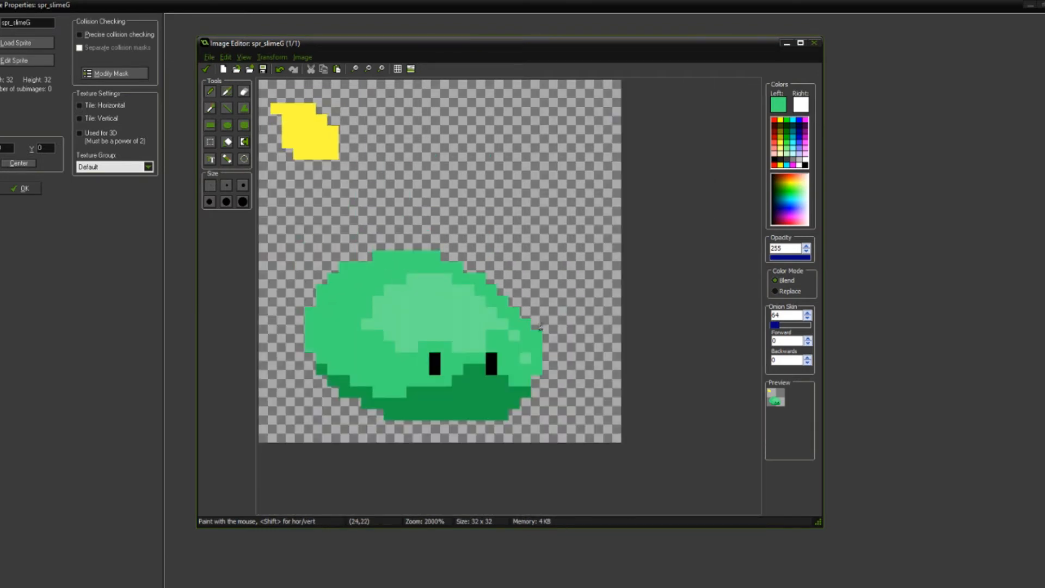
{"action": "key", "text": "e"}
{"action": "scroll", "coordinate": [546, 336], "scroll_direction": "down", "scroll_amount": 4}
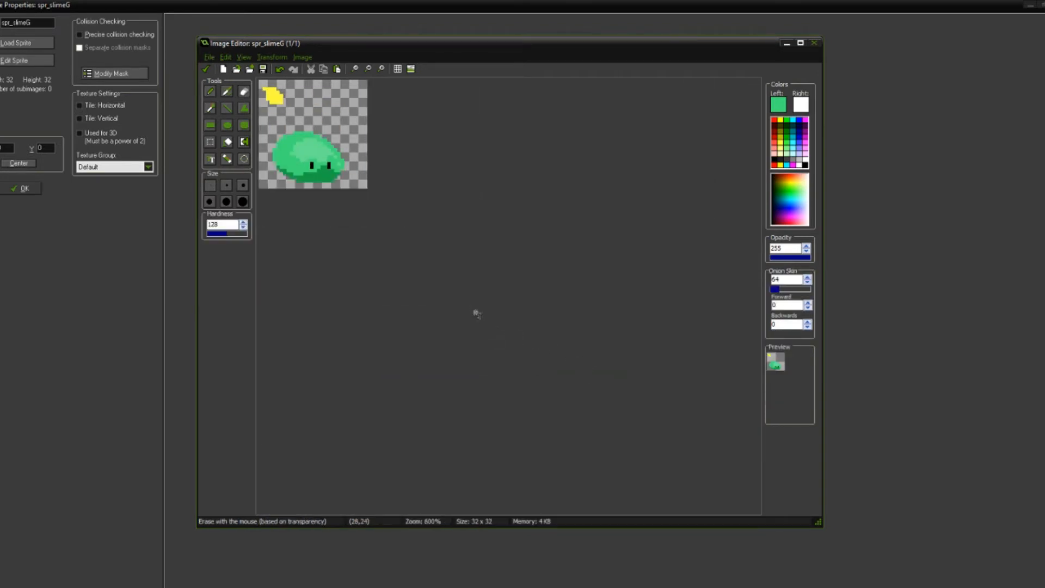
{"action": "scroll", "coordinate": [577, 380], "scroll_direction": "up", "scroll_amount": 8}
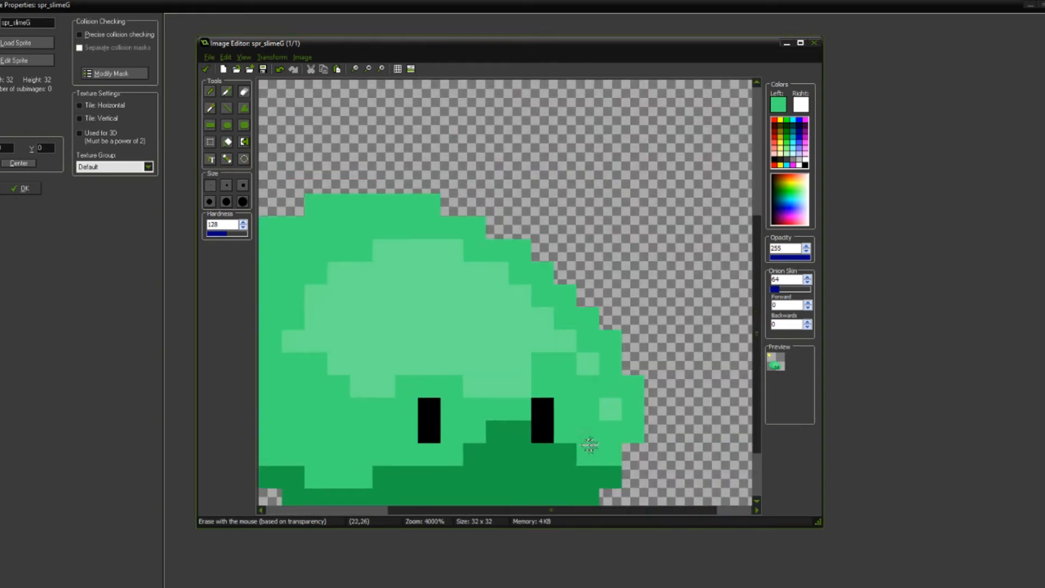
Step: Raise the slime's black right eye one pixel, cleaning up the surrounding pixels with the body colours
{"action": "scroll", "coordinate": [590, 440], "scroll_direction": "down", "scroll_amount": 1}
{"action": "key", "text": "o"}
{"action": "left_click", "coordinate": [560, 387]}
{"action": "left_click", "coordinate": [561, 386]}
{"action": "left_click", "coordinate": [574, 377]}
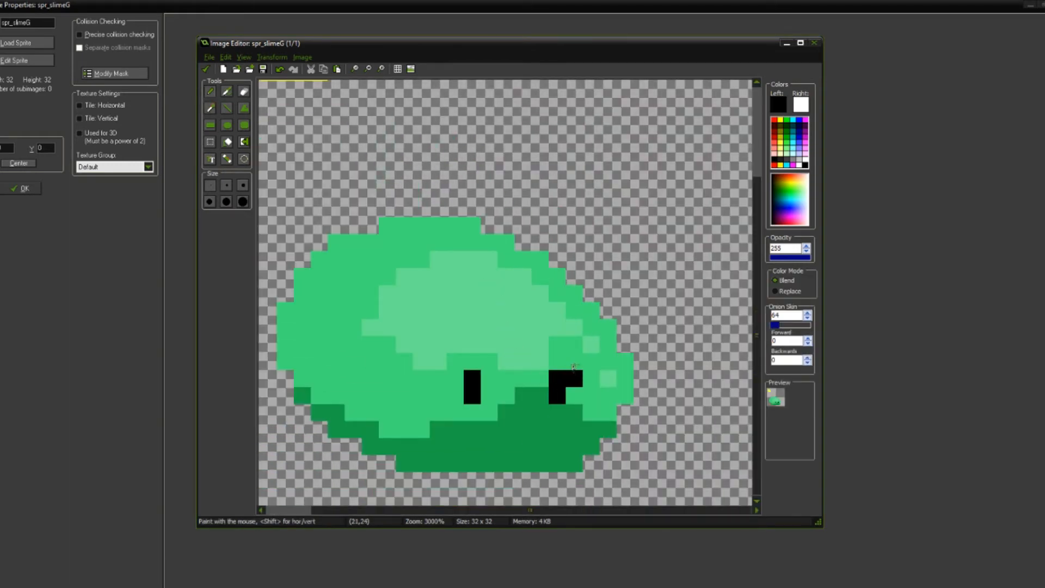
{"action": "left_click", "coordinate": [559, 364]}
{"action": "key", "text": "o"}
{"action": "left_click", "coordinate": [584, 386]}
{"action": "left_click", "coordinate": [574, 384]}
{"action": "left_click", "coordinate": [560, 395]}
{"action": "scroll", "coordinate": [569, 391], "scroll_direction": "down", "scroll_amount": 6}
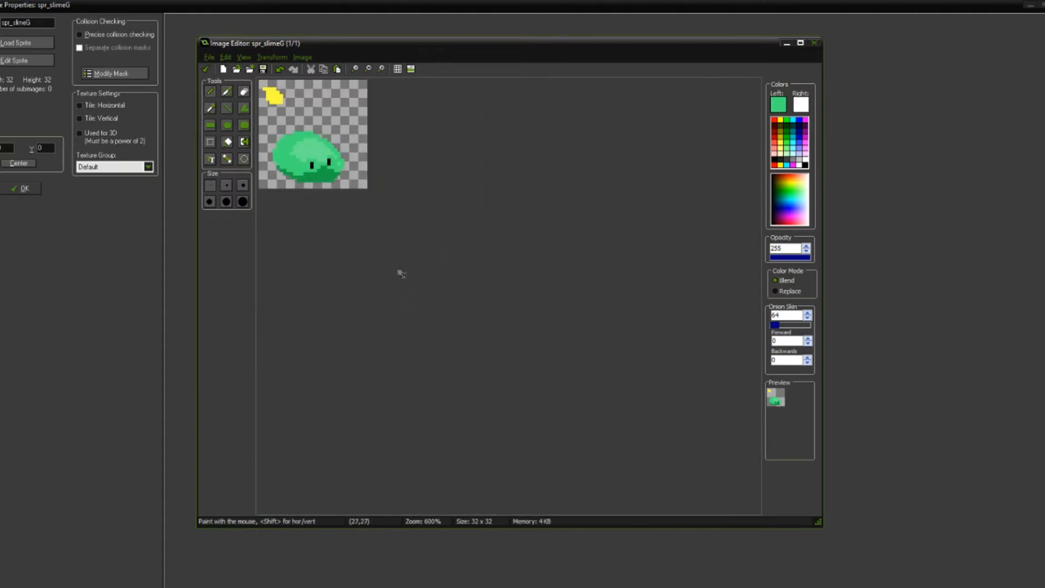
Step: Extend the light green highlight toward the slime's left side and round its upper-left corner with mid green
{"action": "scroll", "coordinate": [399, 264], "scroll_direction": "down", "scroll_amount": 1}
{"action": "scroll", "coordinate": [408, 263], "scroll_direction": "up", "scroll_amount": 5}
{"action": "mouse_move", "coordinate": [437, 341]}
{"action": "left_mouse_down"}
{"action": "mouse_move", "coordinate": [381, 322]}
{"action": "mouse_move", "coordinate": [456, 330]}
{"action": "mouse_move", "coordinate": [464, 315]}
{"action": "left_mouse_up"}
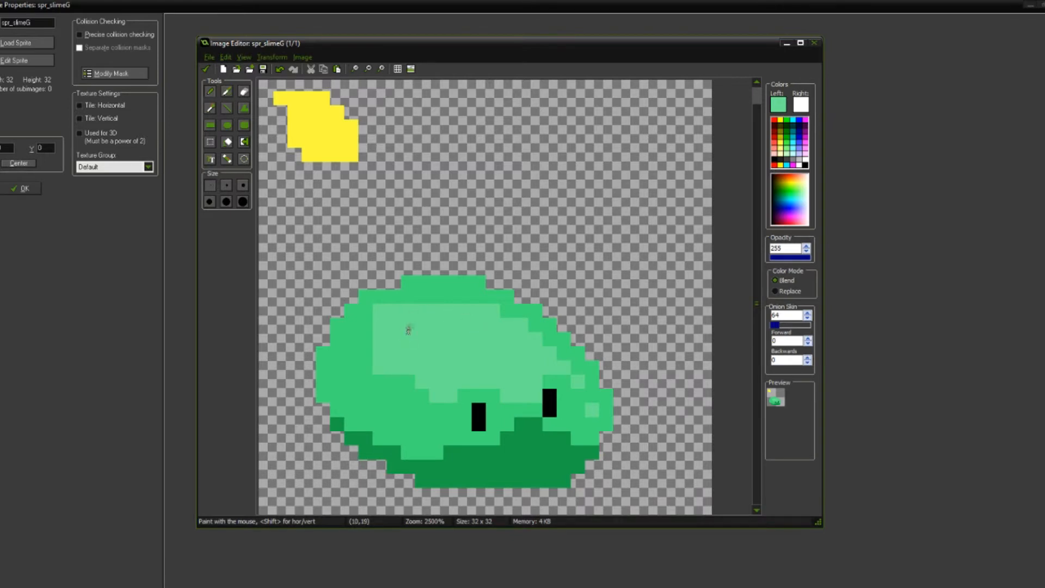
{"action": "left_click_drag", "start_coordinate": [381, 325], "coordinate": [390, 316]}
{"action": "scroll", "coordinate": [506, 365], "scroll_direction": "up", "scroll_amount": 1}
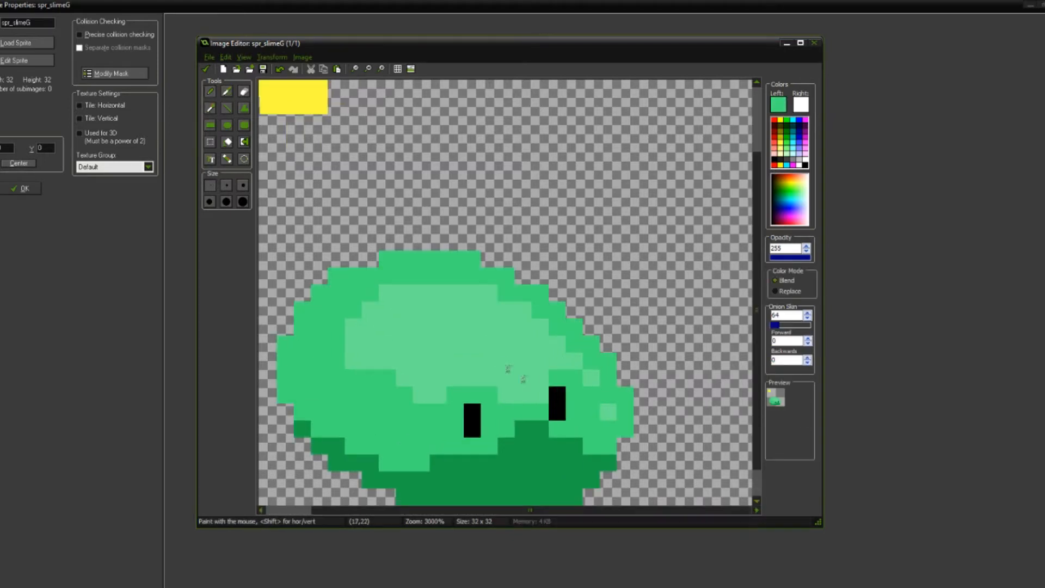
Step: Remove the separate light pixel beside the highlight and make the light spot near the right edge two pixels tall
{"action": "left_click", "coordinate": [607, 407], "text": "ctrl"}
{"action": "left_click", "coordinate": [608, 401]}
{"action": "left_click", "coordinate": [606, 359], "text": "ctrl"}
{"action": "left_click", "coordinate": [590, 379]}
{"action": "left_click", "coordinate": [565, 362], "text": "ctrl"}
{"action": "left_click", "coordinate": [589, 359]}
{"action": "scroll", "coordinate": [588, 358], "scroll_direction": "down", "scroll_amount": 4}
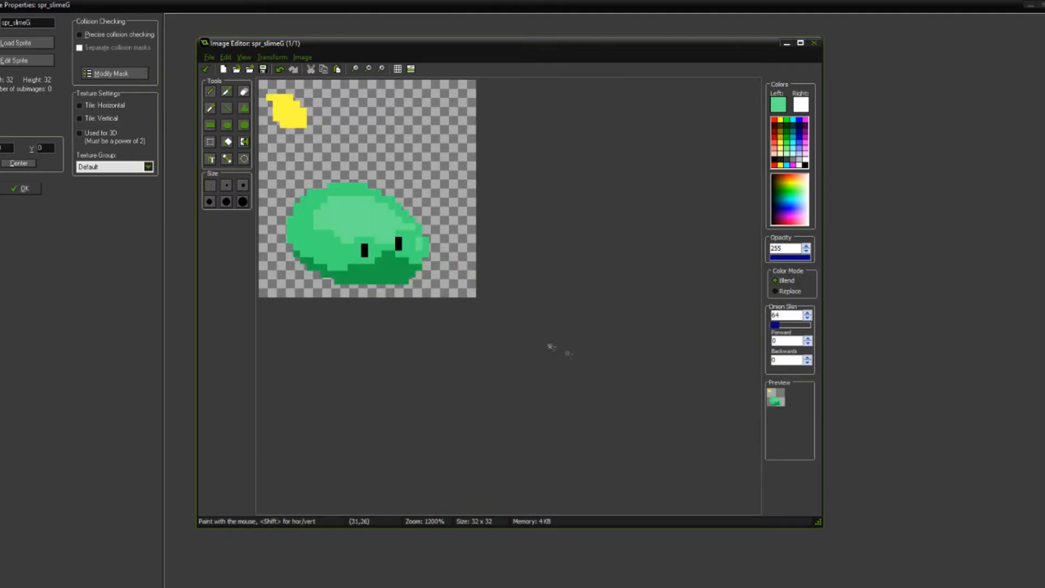
{"action": "scroll", "coordinate": [471, 322], "scroll_direction": "up", "scroll_amount": 3}
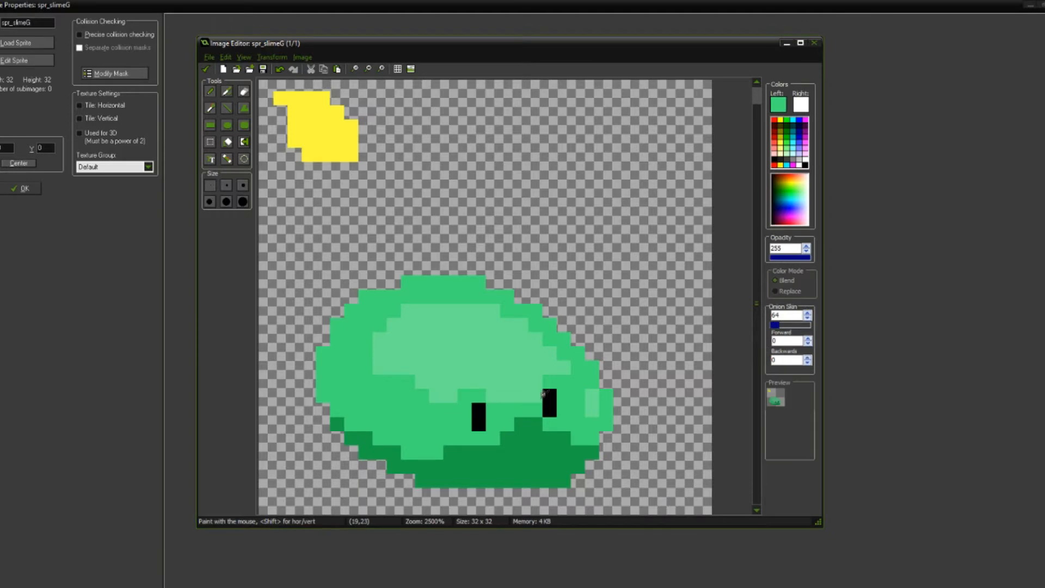
Step: Set the drawing colour to a lighter version of the highlight green with red 135, green 237 and blue 171
{"action": "scroll", "coordinate": [463, 302], "scroll_direction": "down", "scroll_amount": 3}
{"action": "scroll", "coordinate": [462, 303], "scroll_direction": "down", "scroll_amount": 1}
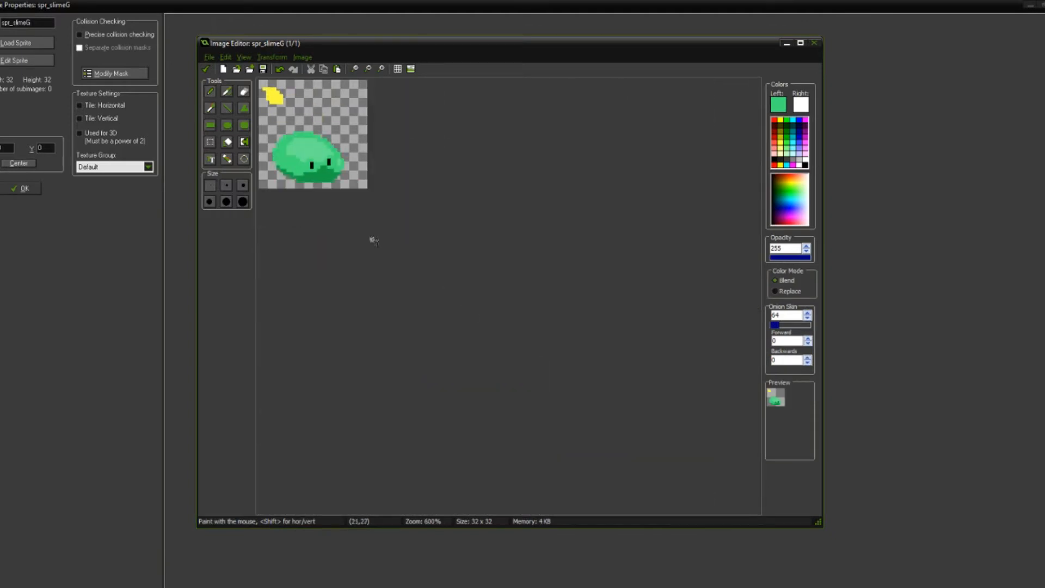
{"action": "scroll", "coordinate": [374, 241], "scroll_direction": "up", "scroll_amount": 4}
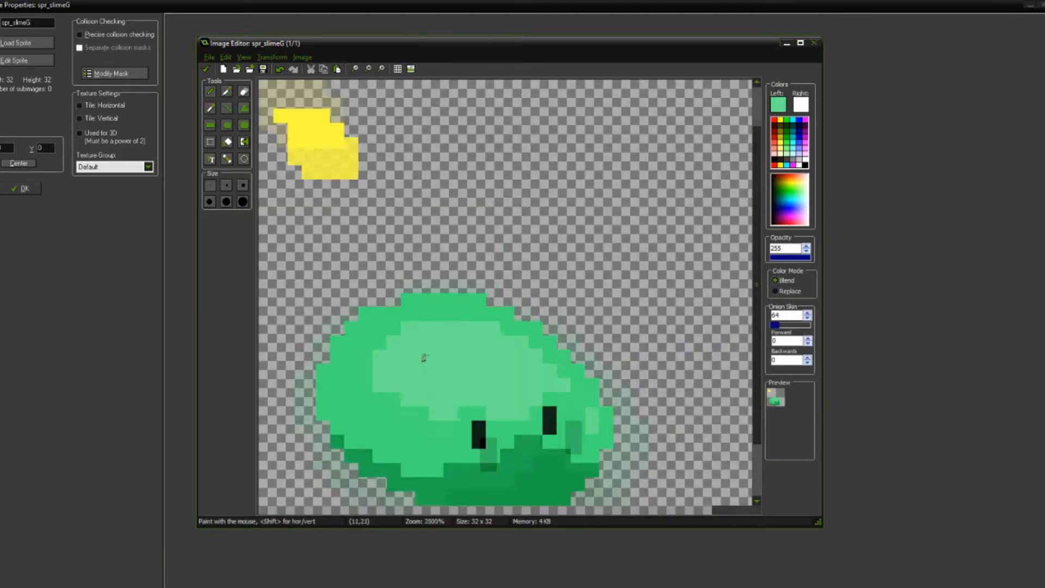
{"action": "scroll", "coordinate": [423, 358], "scroll_direction": "up", "scroll_amount": 1}
{"action": "key", "text": "ctrl"}
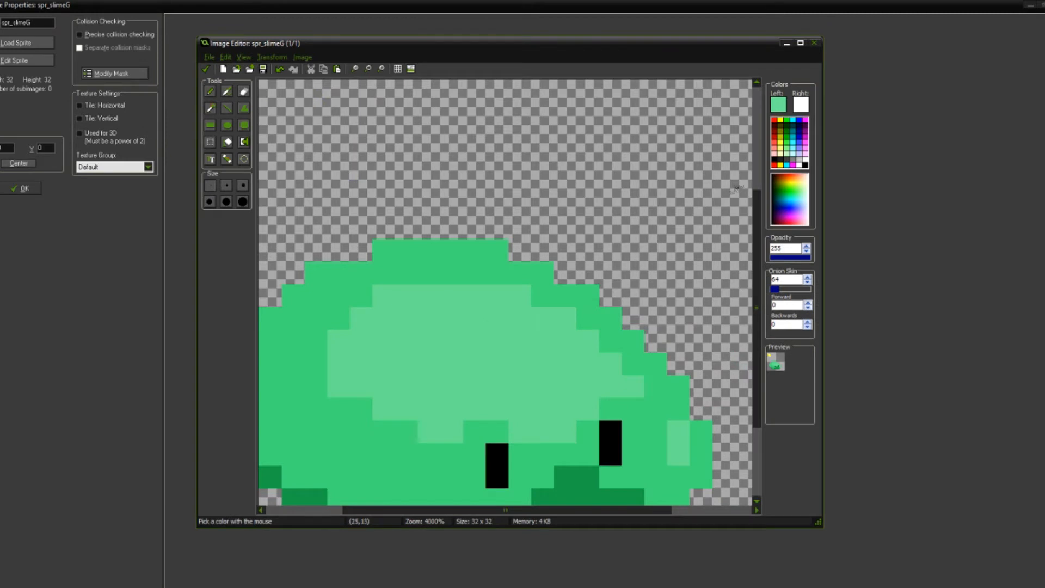
{"action": "left_click", "coordinate": [784, 101]}
{"action": "left_click_drag", "start_coordinate": [643, 194], "coordinate": [640, 199]}
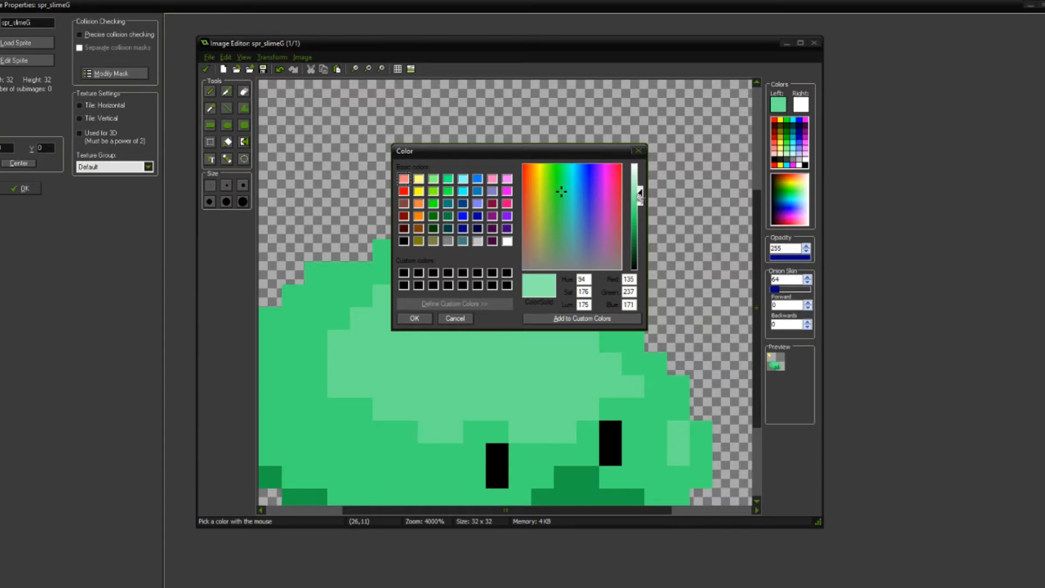
{"action": "left_click", "coordinate": [417, 318]}
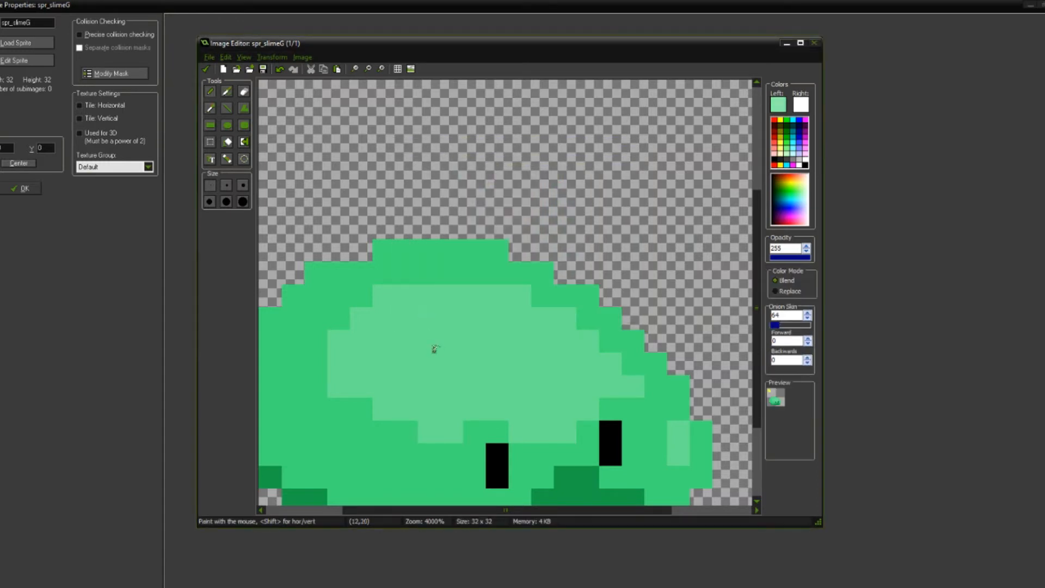
Step: Paint a small brighter spot in the middle of the highlight, two pixels wide above and three pixels wide below
{"action": "left_click_drag", "start_coordinate": [452, 342], "coordinate": [464, 364]}
{"action": "scroll", "coordinate": [463, 363], "scroll_direction": "down", "scroll_amount": 5}
{"action": "scroll", "coordinate": [439, 303], "scroll_direction": "up", "scroll_amount": 5}
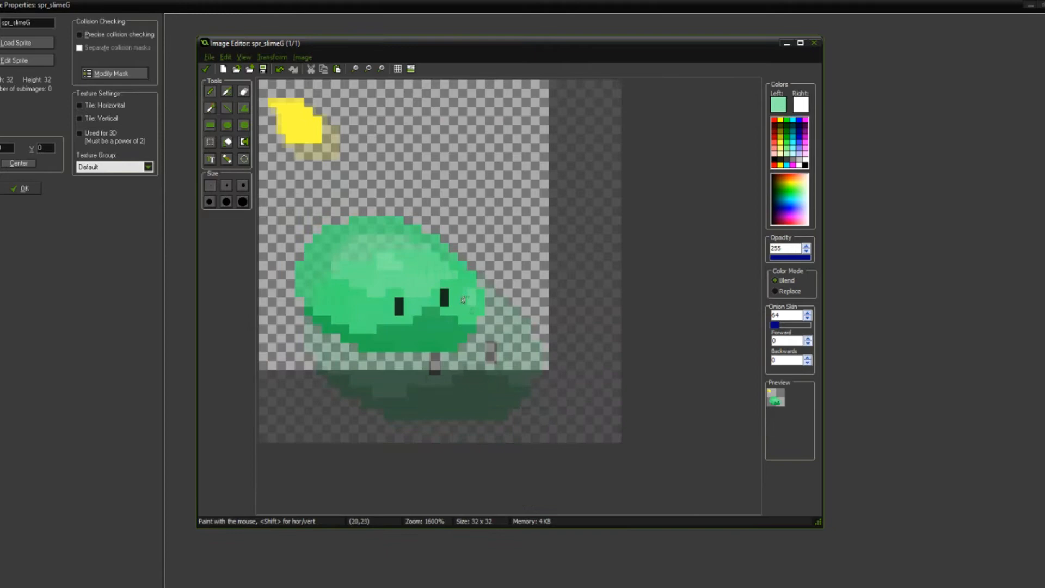
{"action": "middle_click_drag", "start_coordinate": [472, 328], "coordinate": [410, 235]}
{"action": "key", "text": "o"}
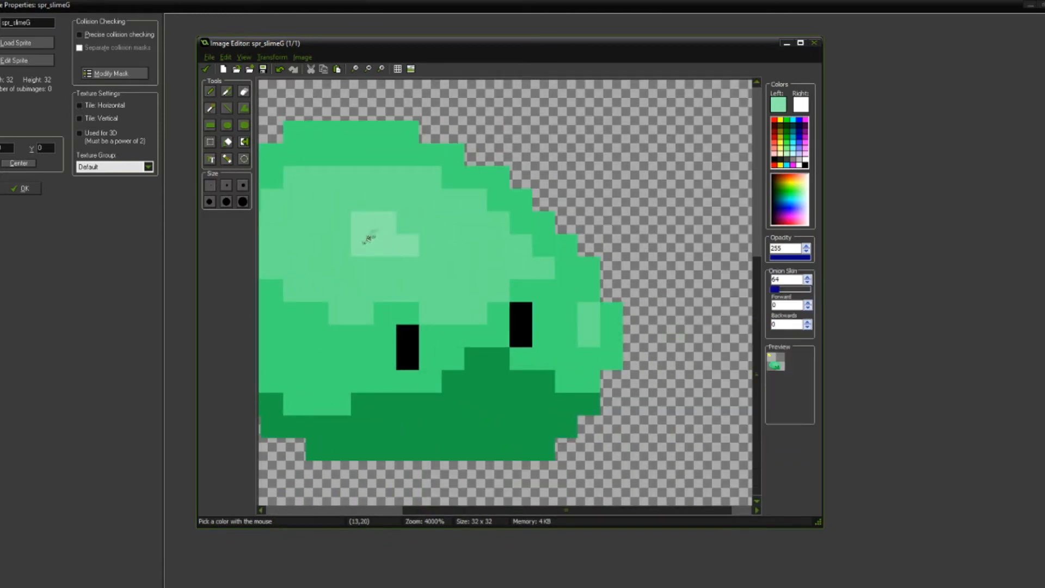
{"action": "scroll", "coordinate": [414, 262], "scroll_direction": "down", "scroll_amount": 2}
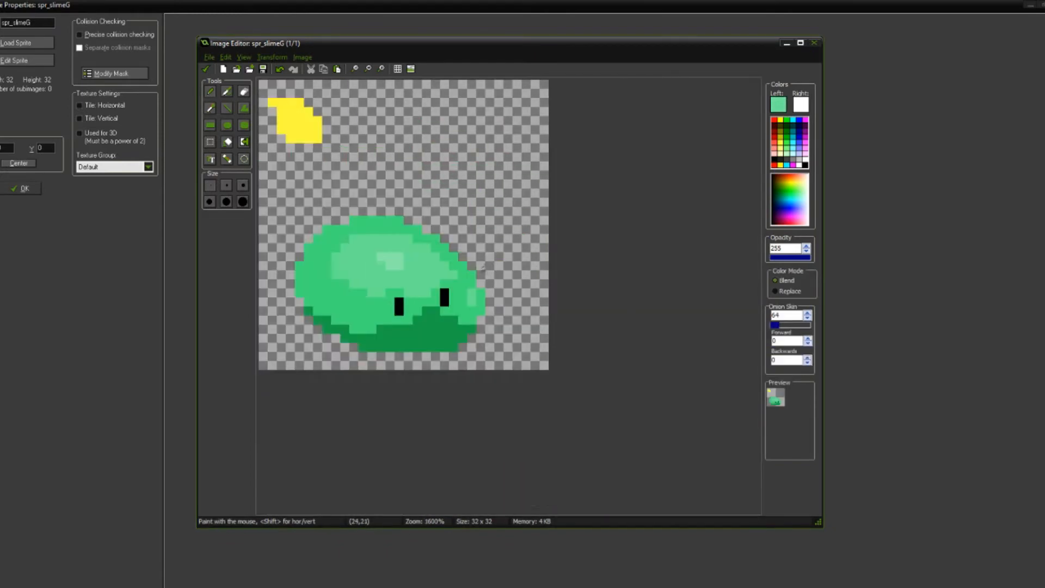
{"action": "scroll", "coordinate": [375, 250], "scroll_direction": "up", "scroll_amount": 1}
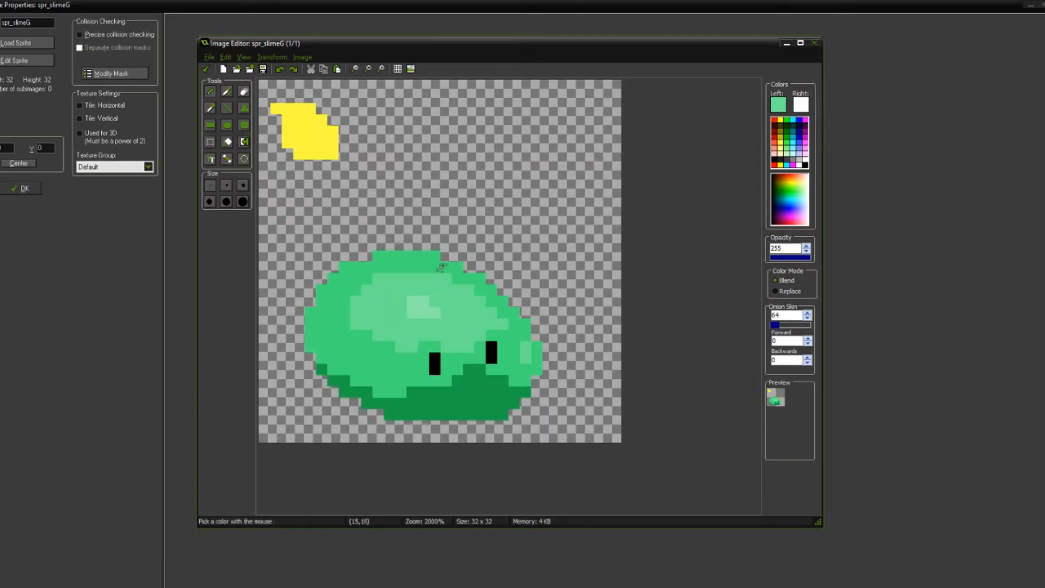
Step: Enlarge the brighter spot in the middle of the highlight to three rows of three, four and three pixels
{"action": "scroll", "coordinate": [471, 279], "scroll_direction": "down", "scroll_amount": 1}
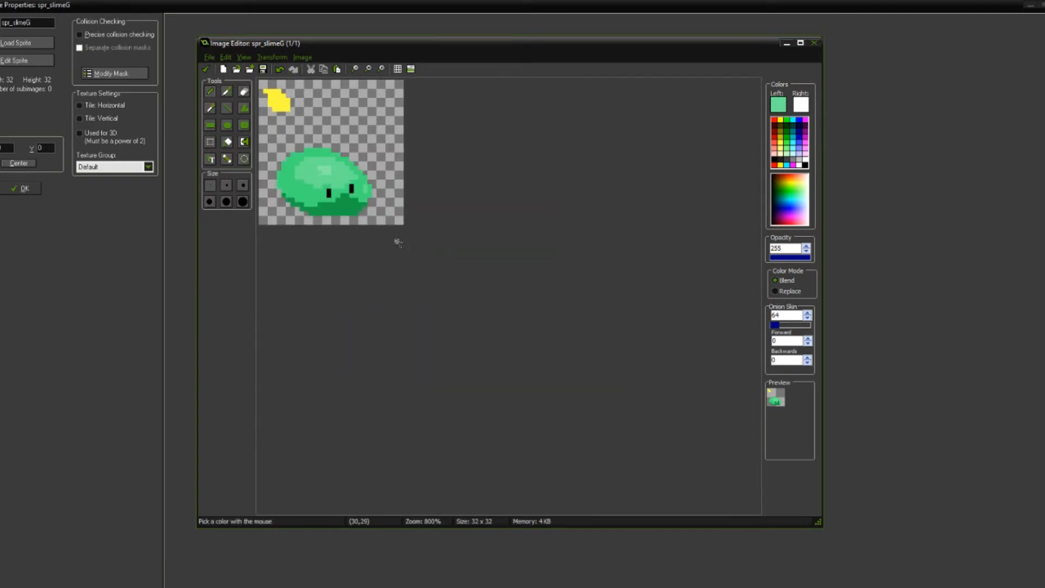
{"action": "scroll", "coordinate": [397, 238], "scroll_direction": "up", "scroll_amount": 2}
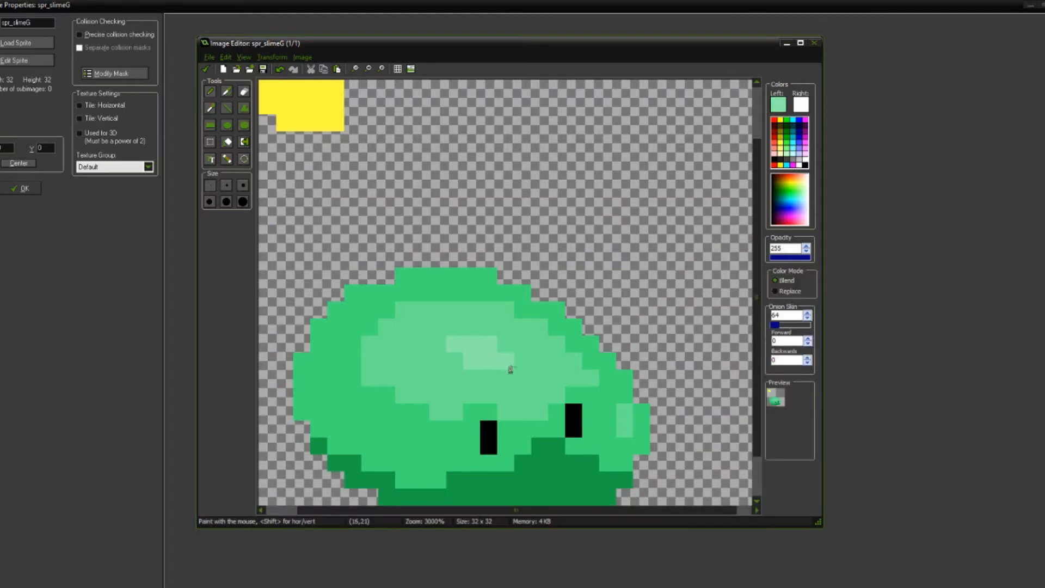
{"action": "scroll", "coordinate": [536, 383], "scroll_direction": "down", "scroll_amount": 3}
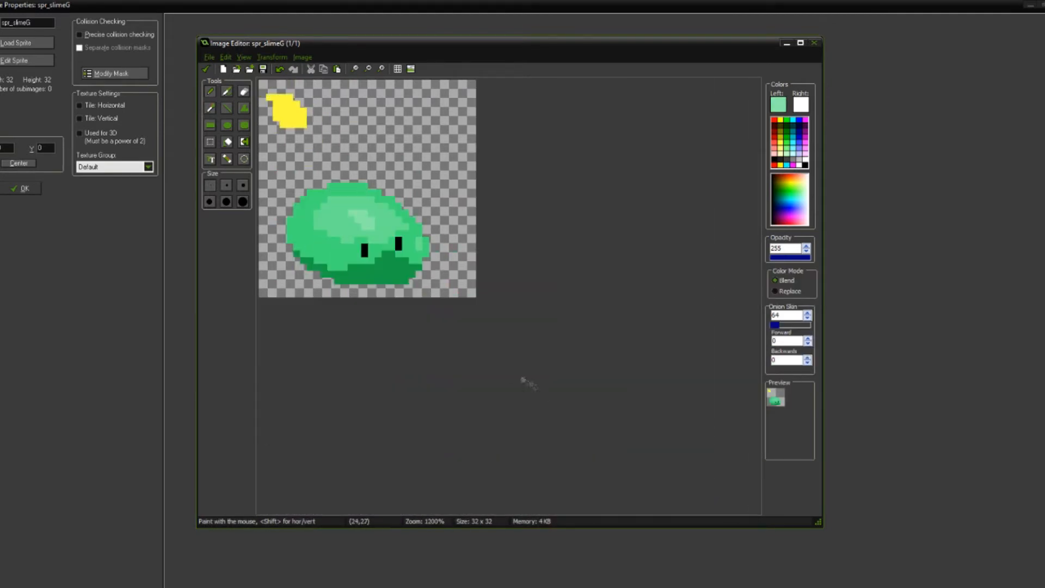
{"action": "scroll", "coordinate": [443, 315], "scroll_direction": "down", "scroll_amount": 3}
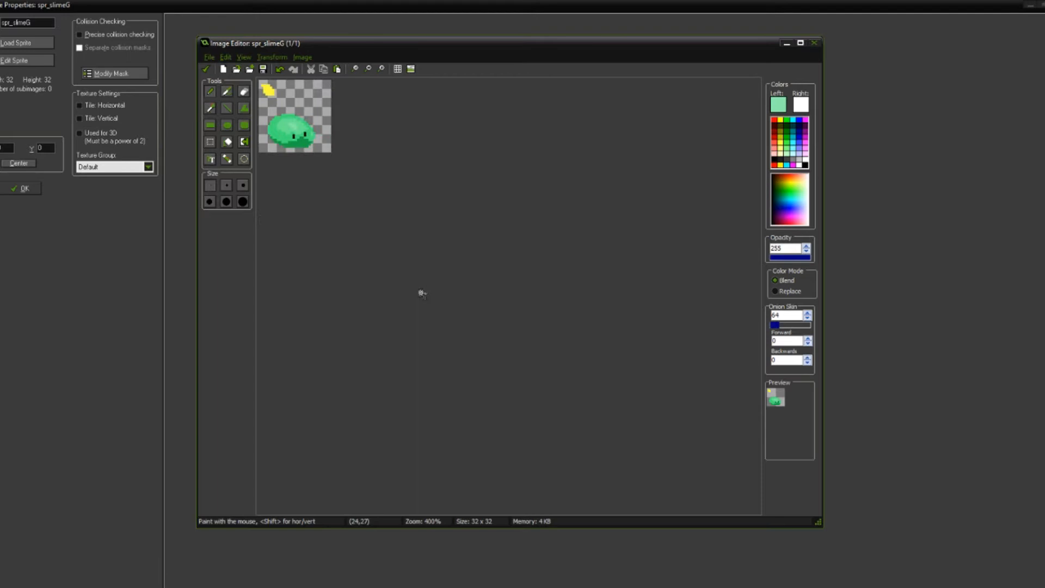
{"action": "scroll", "coordinate": [420, 292], "scroll_direction": "up", "scroll_amount": 5}
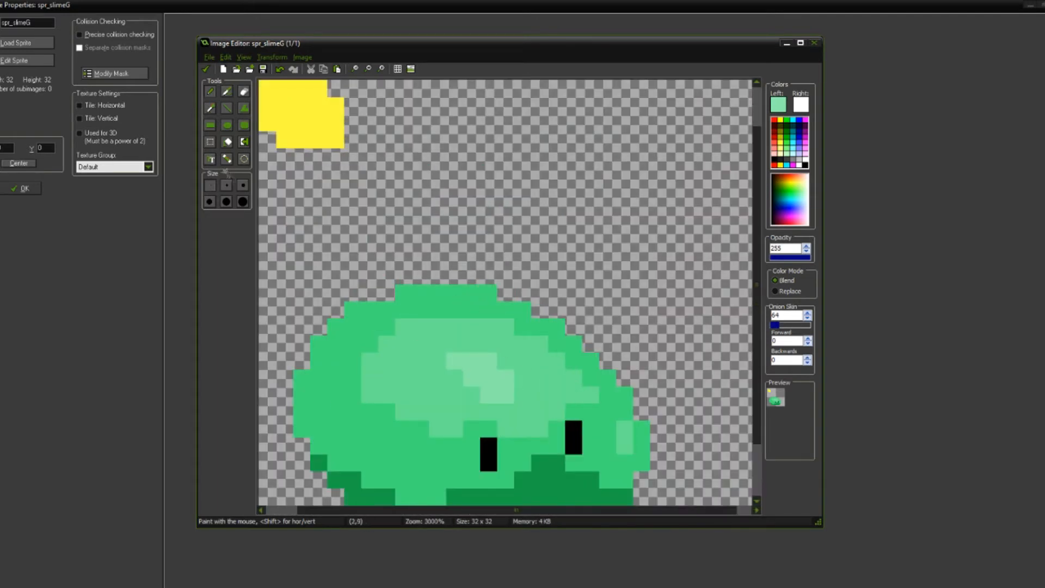
{"action": "left_click_drag", "start_coordinate": [456, 378], "coordinate": [472, 395]}
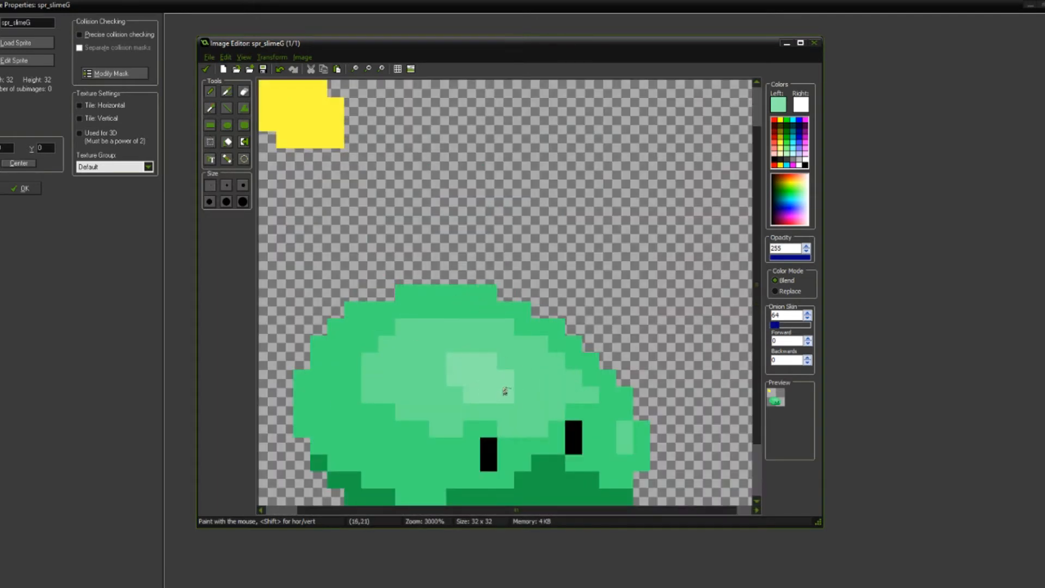
{"action": "scroll", "coordinate": [449, 297], "scroll_direction": "down", "scroll_amount": 3}
{"action": "scroll", "coordinate": [418, 270], "scroll_direction": "up", "scroll_amount": 1}
Step: Paint a second bright spot of two by two pixels in the left part of the highlight, using the brightest green
{"action": "left_click", "coordinate": [211, 143]}
{"action": "mouse_move", "coordinate": [377, 253]}
{"action": "left_mouse_down"}
{"action": "mouse_move", "coordinate": [413, 279]}
{"action": "mouse_move", "coordinate": [400, 257]}
{"action": "mouse_move", "coordinate": [384, 264]}
{"action": "left_mouse_up"}
{"action": "left_click", "coordinate": [383, 249]}
{"action": "key", "text": "o"}
{"action": "left_click", "coordinate": [397, 248]}
{"action": "key", "text": "d"}
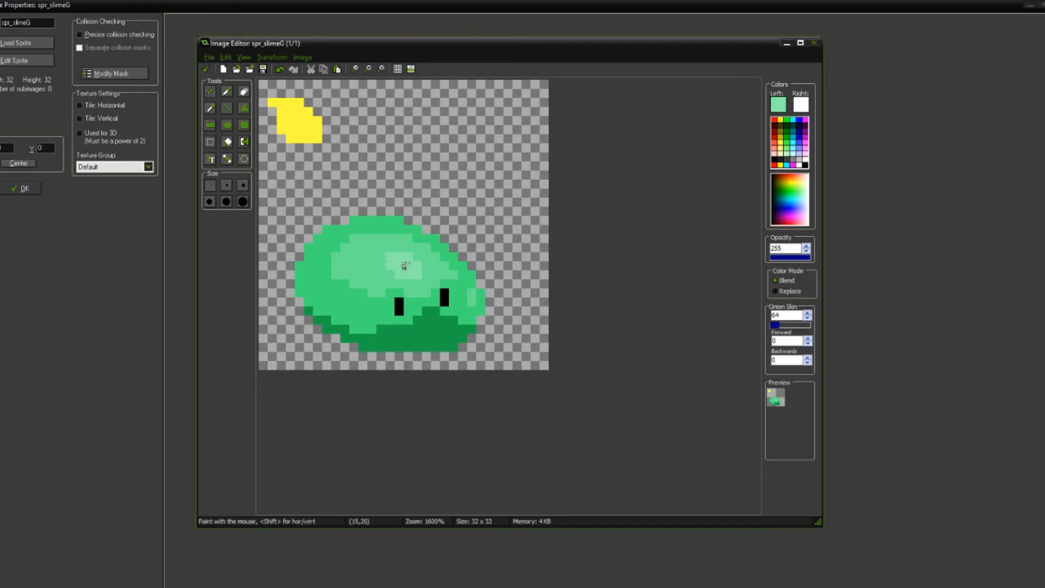
{"action": "scroll", "coordinate": [404, 265], "scroll_direction": "up", "scroll_amount": 1}
{"action": "scroll", "coordinate": [455, 328], "scroll_direction": "down", "scroll_amount": 2}
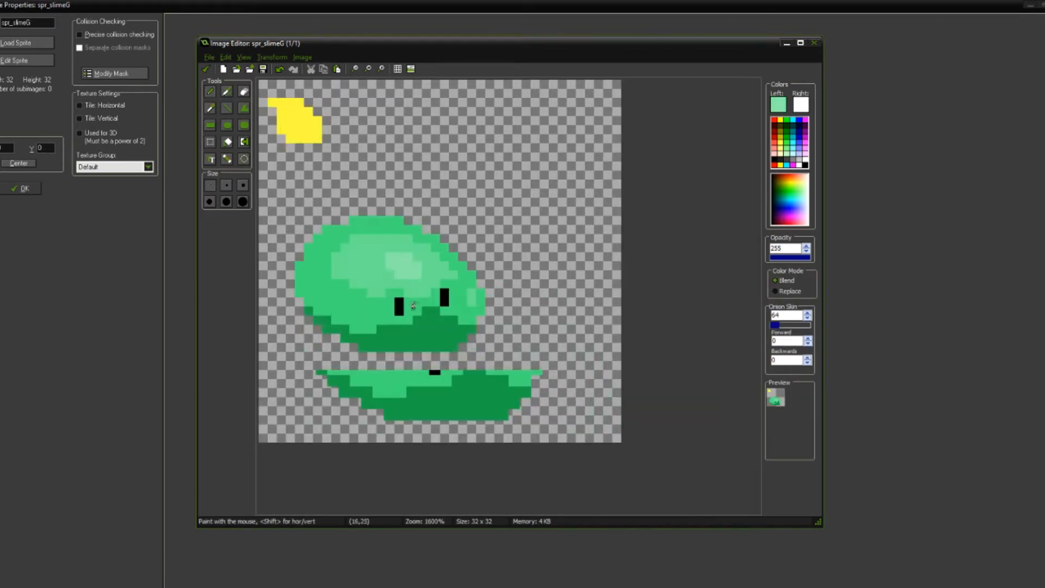
{"action": "scroll", "coordinate": [456, 330], "scroll_direction": "up", "scroll_amount": 4}
{"action": "key", "text": "o"}
{"action": "scroll", "coordinate": [432, 343], "scroll_direction": "down", "scroll_amount": 4}
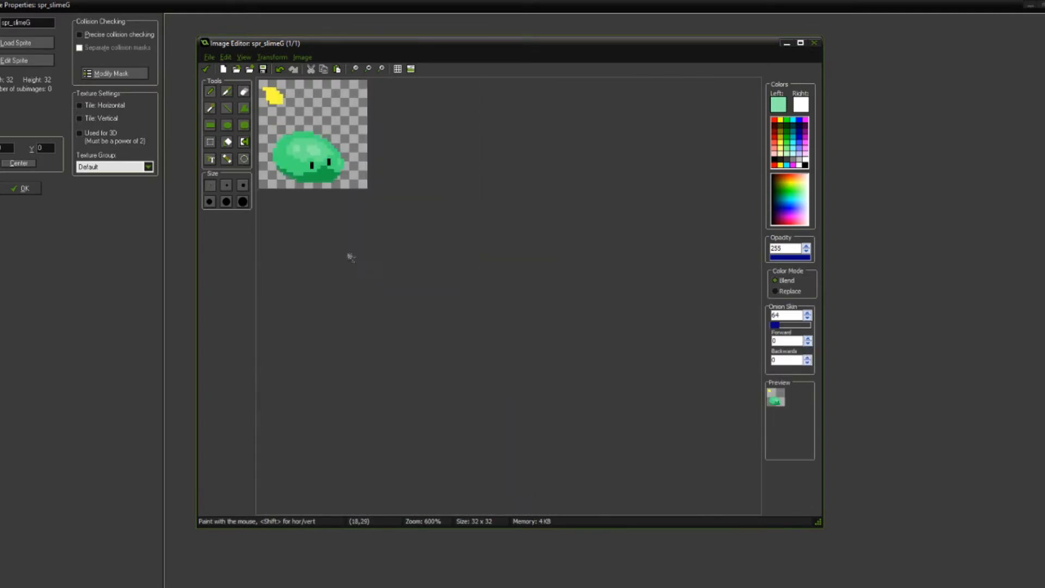
{"action": "scroll", "coordinate": [352, 258], "scroll_direction": "up", "scroll_amount": 4}
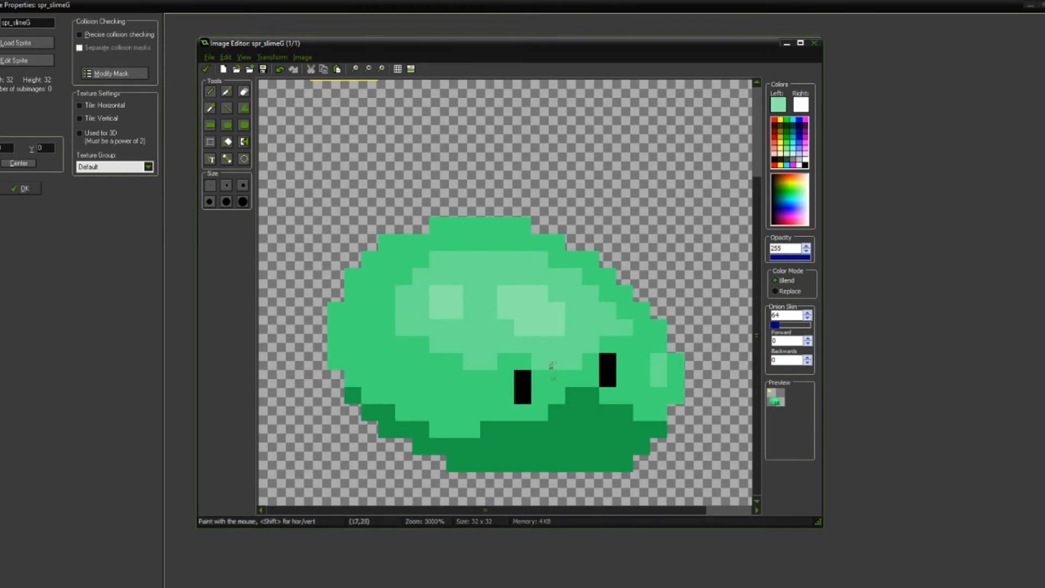
Step: Try a test spot on the slime's lower-left body in a slightly lighter shade of the body green
{"action": "scroll", "coordinate": [517, 299], "scroll_direction": "down", "scroll_amount": 2}
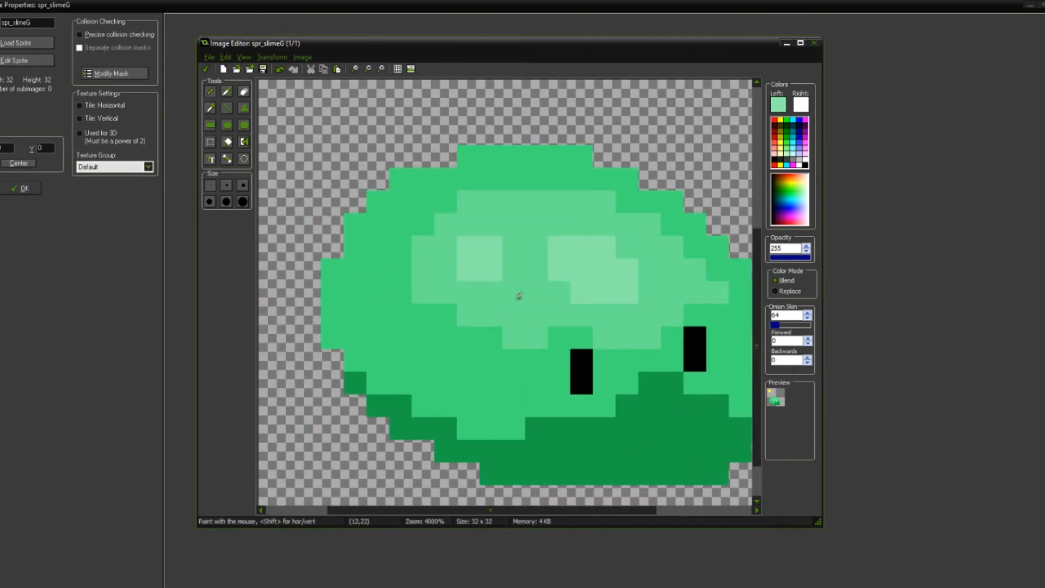
{"action": "scroll", "coordinate": [493, 243], "scroll_direction": "down", "scroll_amount": 3}
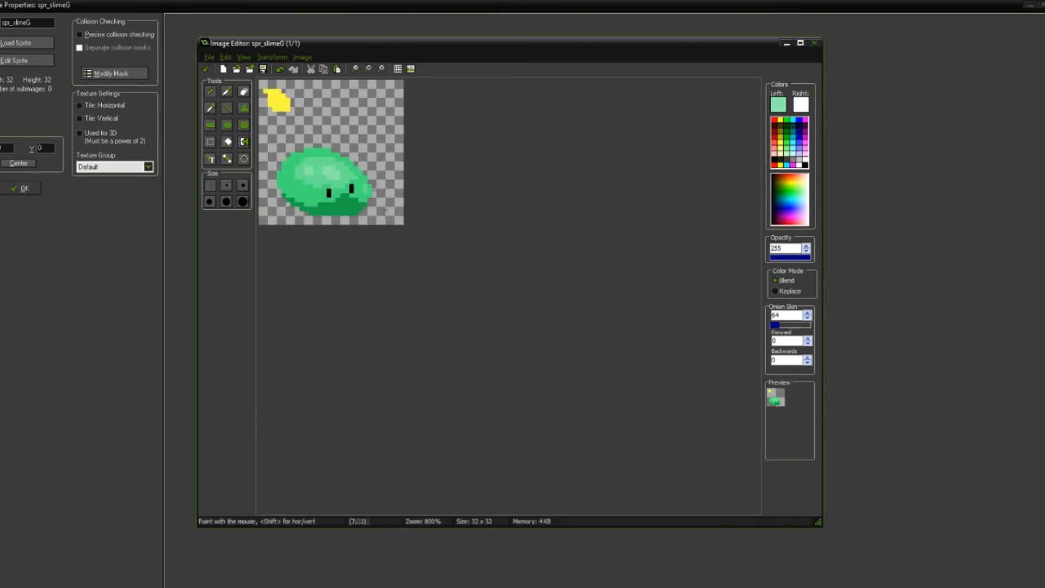
{"action": "scroll", "coordinate": [338, 179], "scroll_direction": "up", "scroll_amount": 5}
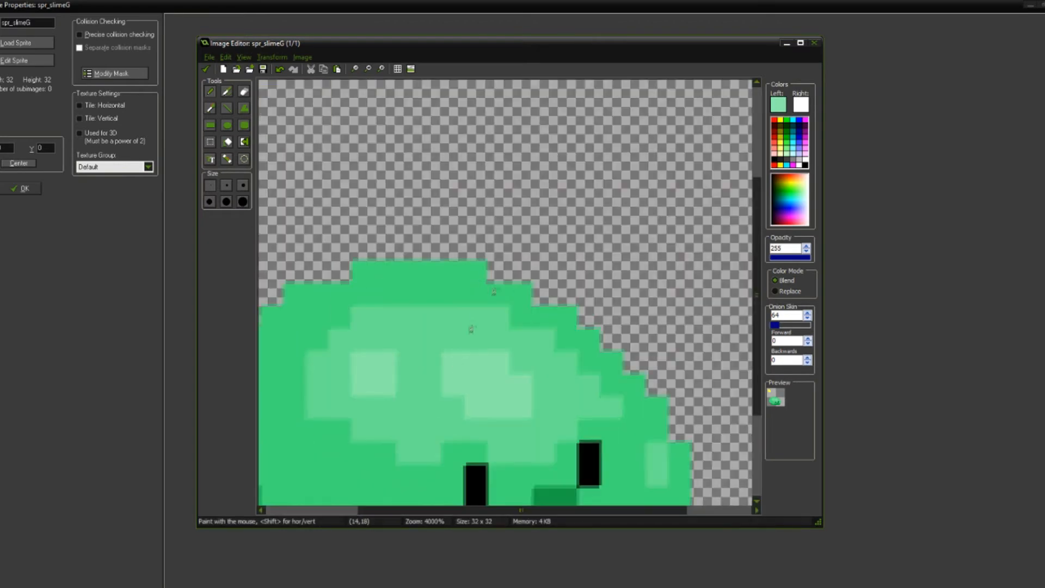
{"action": "scroll", "coordinate": [444, 346], "scroll_direction": "up", "scroll_amount": 1}
{"action": "key", "text": "o"}
{"action": "left_click", "coordinate": [455, 342]}
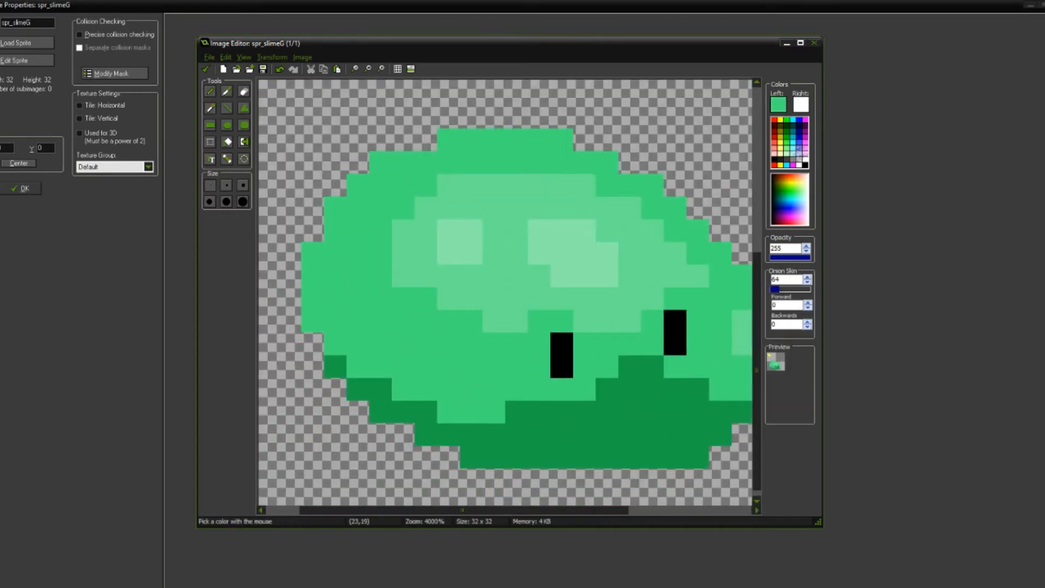
{"action": "left_click", "coordinate": [778, 105]}
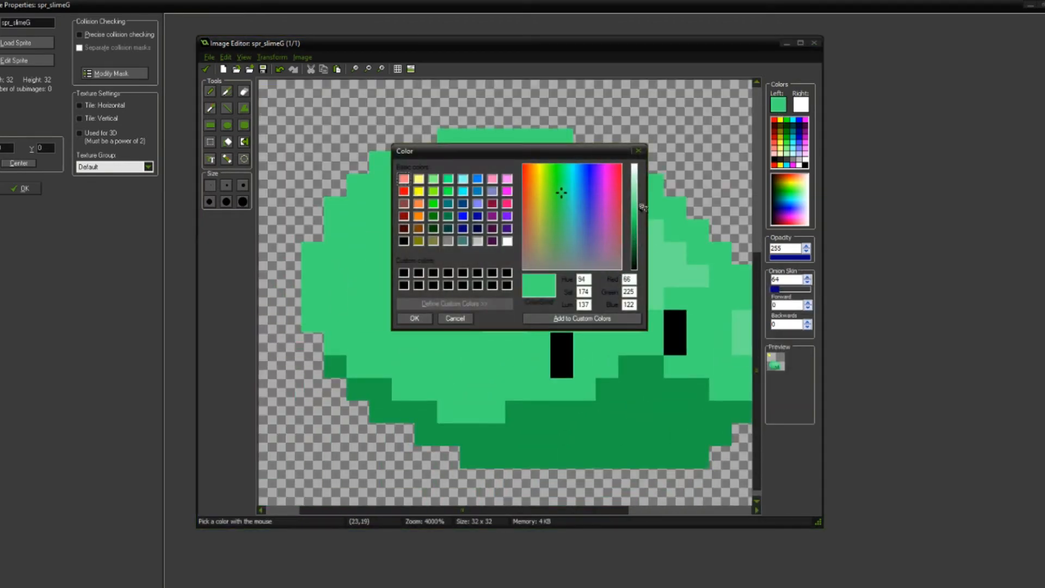
{"action": "left_click_drag", "start_coordinate": [643, 207], "coordinate": [640, 204]}
{"action": "left_click", "coordinate": [414, 318]}
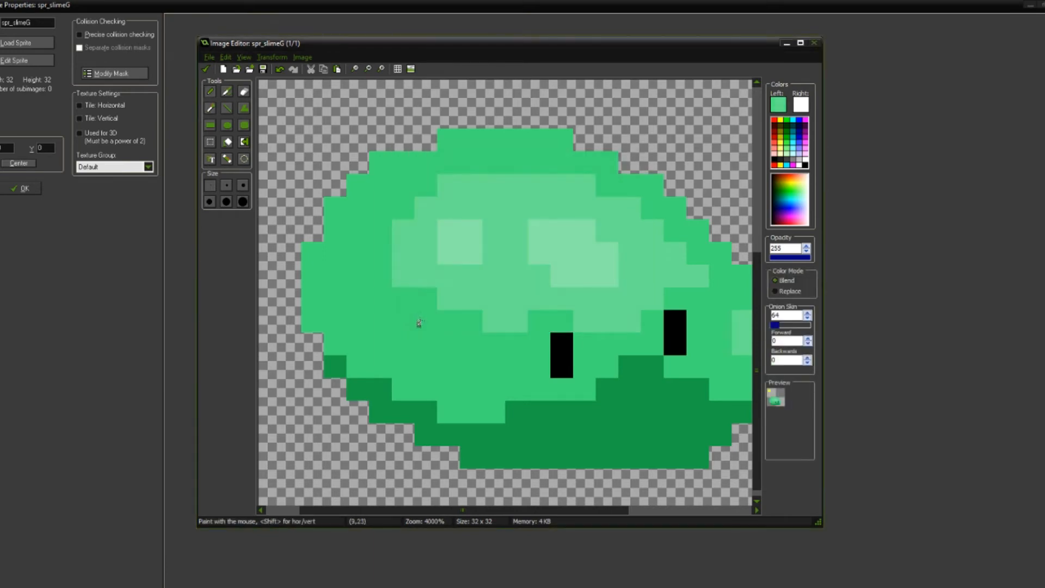
{"action": "left_click", "coordinate": [405, 334]}
{"action": "scroll", "coordinate": [519, 317], "scroll_direction": "down", "scroll_amount": 6}
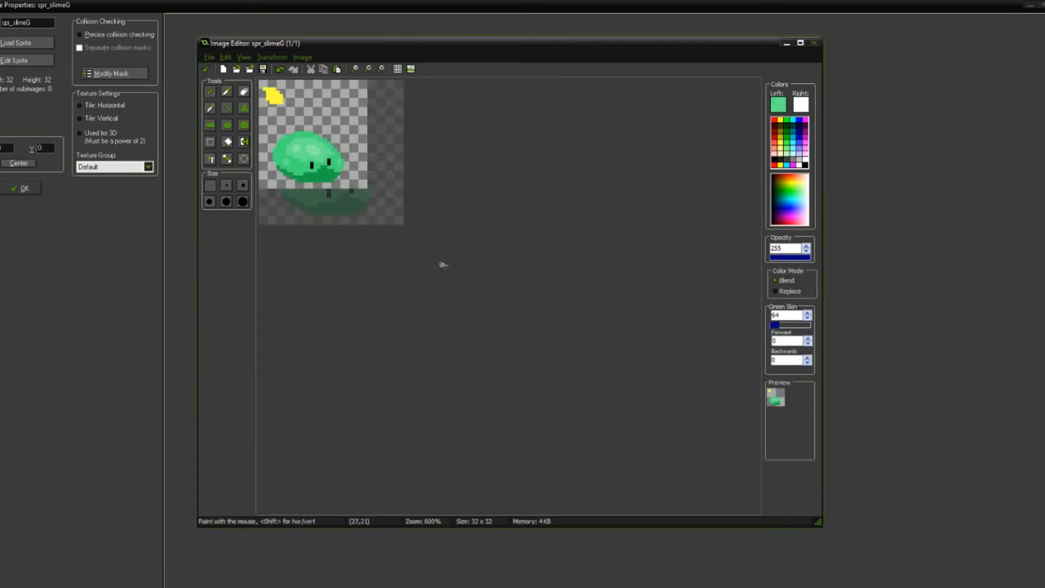
{"action": "scroll", "coordinate": [403, 253], "scroll_direction": "down", "scroll_amount": 1}
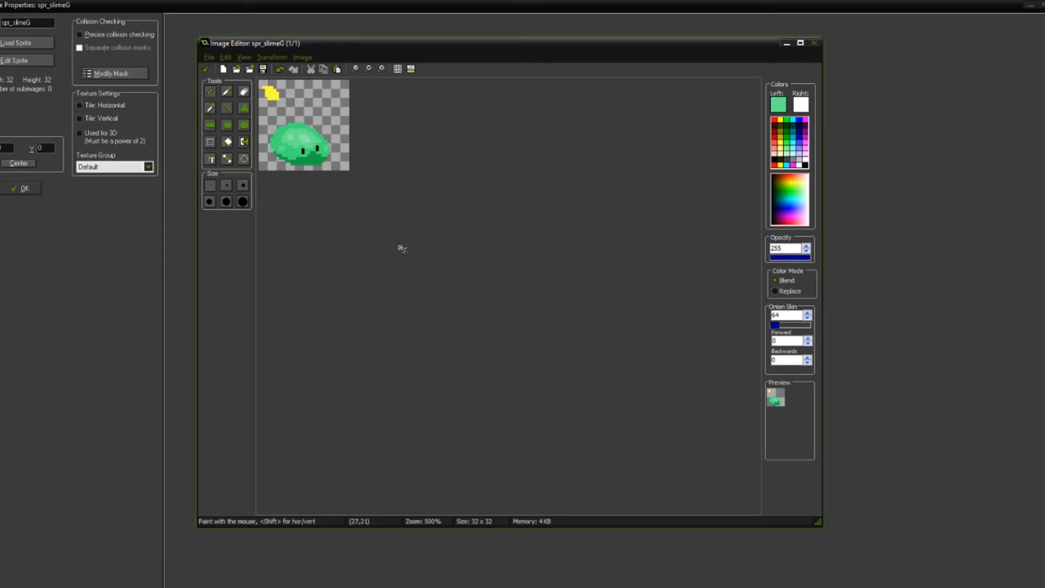
{"action": "scroll", "coordinate": [404, 250], "scroll_direction": "up", "scroll_amount": 7}
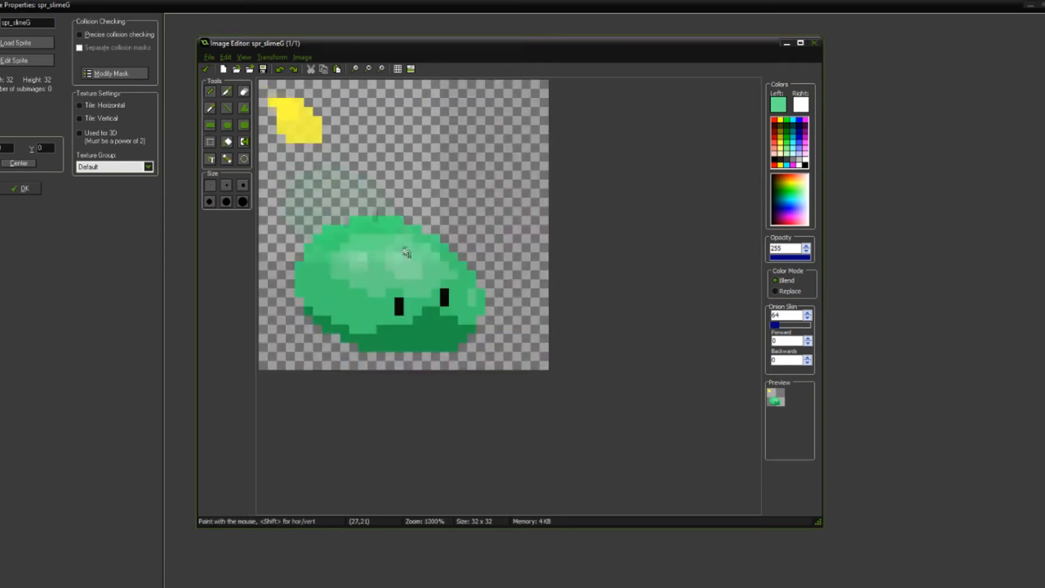
Step: Try a test spot on the slime's lower-left body in a green slightly darker than the body
{"action": "left_click", "coordinate": [779, 105]}
{"action": "left_click_drag", "start_coordinate": [642, 212], "coordinate": [642, 208]}
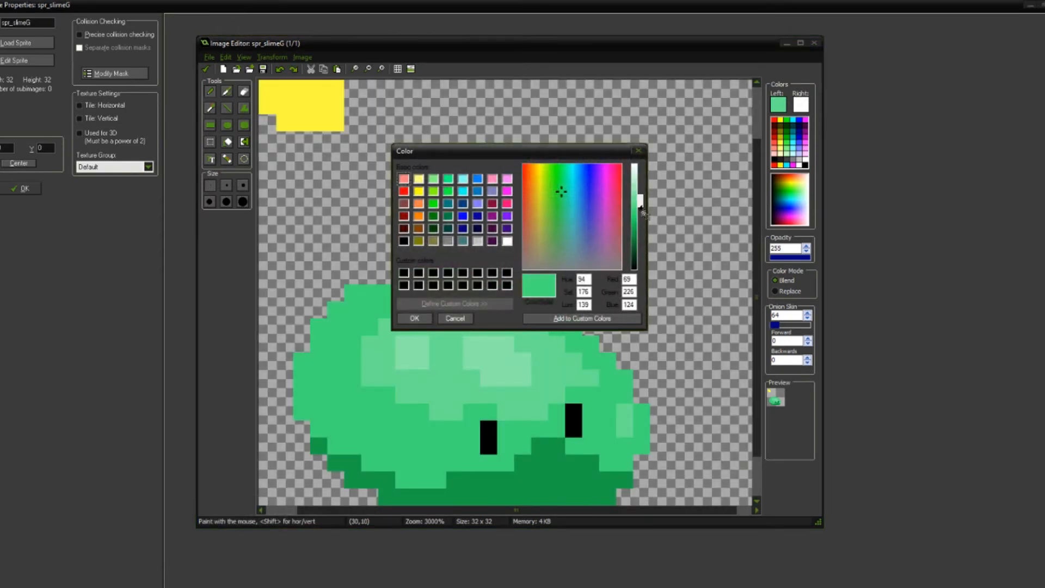
{"action": "left_click", "coordinate": [443, 318]}
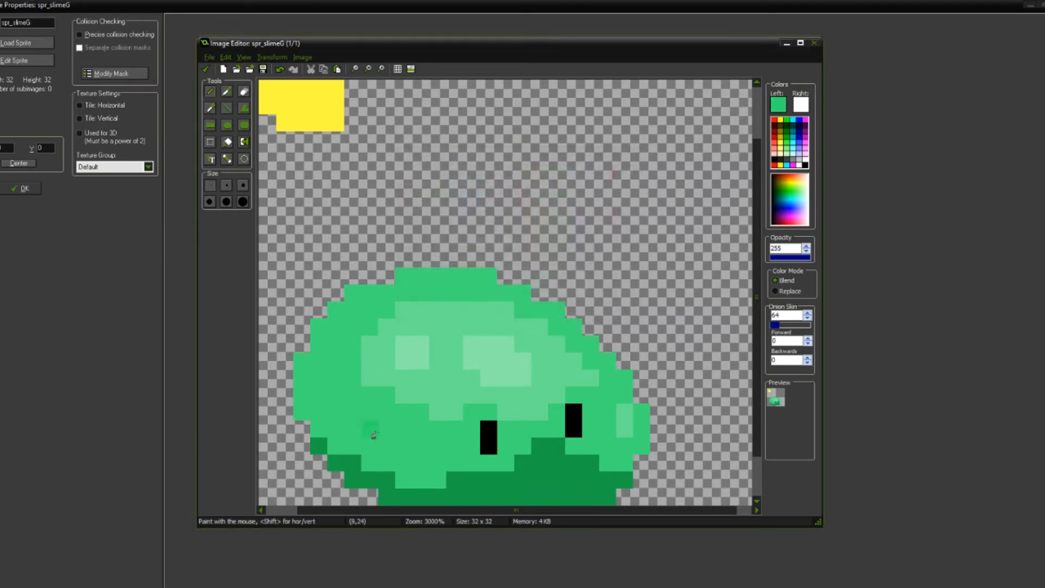
{"action": "scroll", "coordinate": [441, 355], "scroll_direction": "down", "scroll_amount": 3}
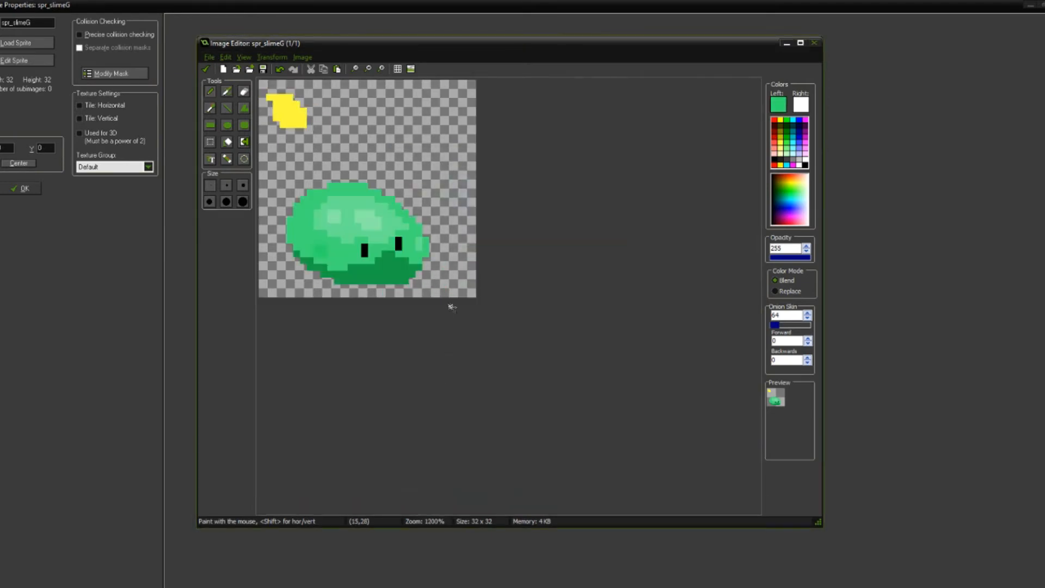
{"action": "scroll", "coordinate": [458, 311], "scroll_direction": "up", "scroll_amount": 3}
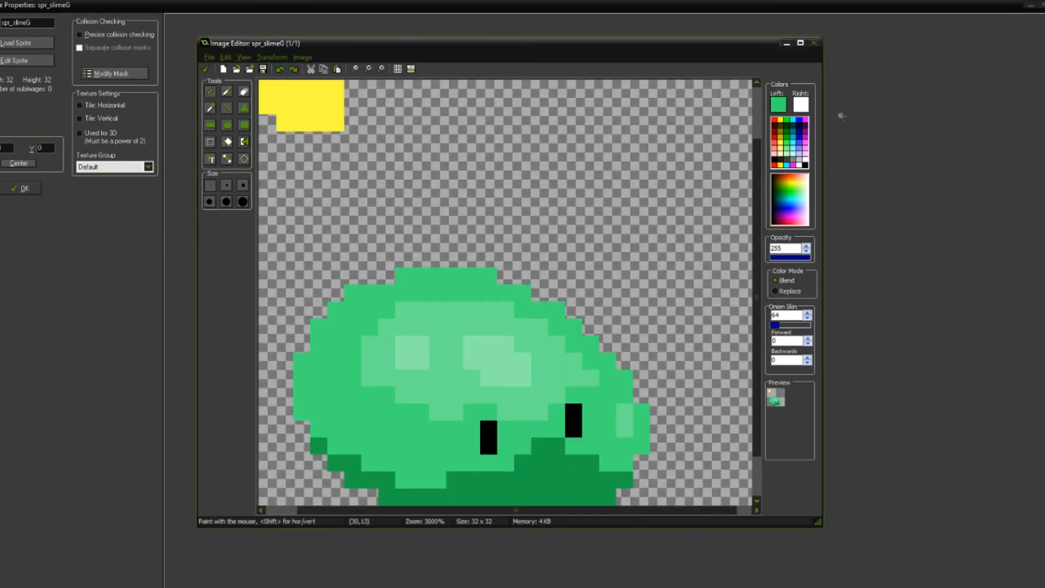
Step: Set the drawing colour to red 33, green 211, blue 96 and paint a two-by-two-pixel spot on the slime's lower-left body
{"action": "left_click", "coordinate": [777, 104]}
{"action": "left_click", "coordinate": [641, 221]}
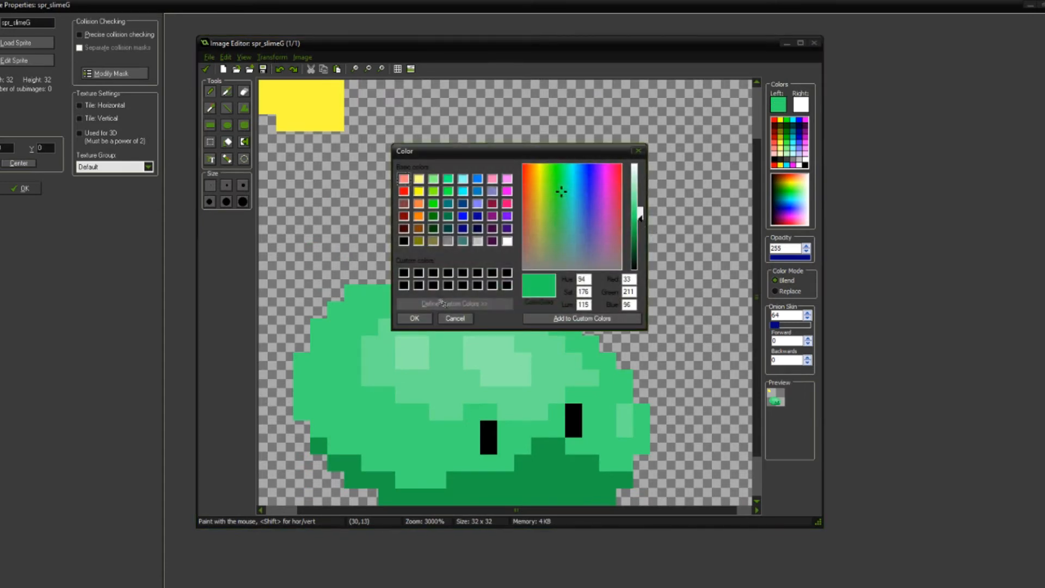
{"action": "left_click", "coordinate": [418, 318]}
{"action": "left_click_drag", "start_coordinate": [371, 427], "coordinate": [386, 440]}
{"action": "scroll", "coordinate": [450, 357], "scroll_direction": "down", "scroll_amount": 3}
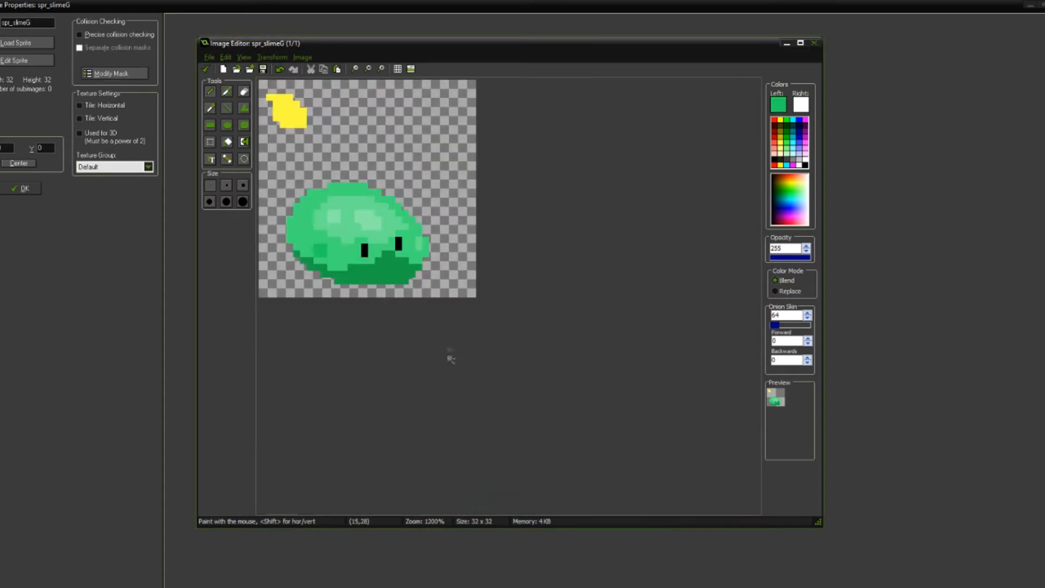
{"action": "scroll", "coordinate": [451, 359], "scroll_direction": "down", "scroll_amount": 3}
Step: Paint single darker pixels on the slime's left side, beside the left eye and between the eyes, plus a two-pixel spot on its top edge
{"action": "scroll", "coordinate": [435, 232], "scroll_direction": "up", "scroll_amount": 5}
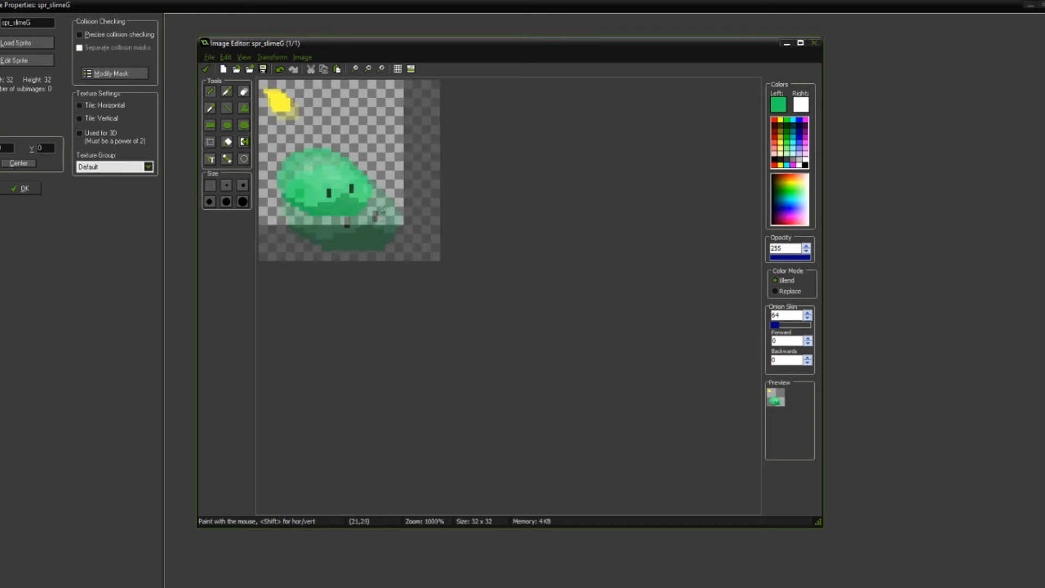
{"action": "left_click", "coordinate": [351, 365]}
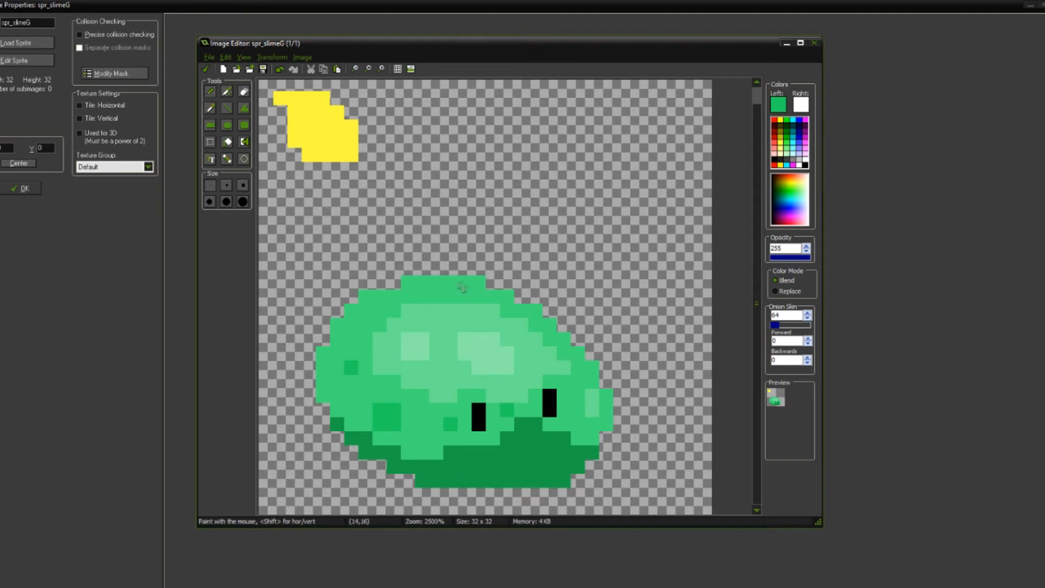
{"action": "scroll", "coordinate": [454, 281], "scroll_direction": "down", "scroll_amount": 1}
Step: Paint an L-shaped darker spot of three pixels around the upper-left corner of the light spot near the slime's right edge
{"action": "scroll", "coordinate": [499, 289], "scroll_direction": "up", "scroll_amount": 2}
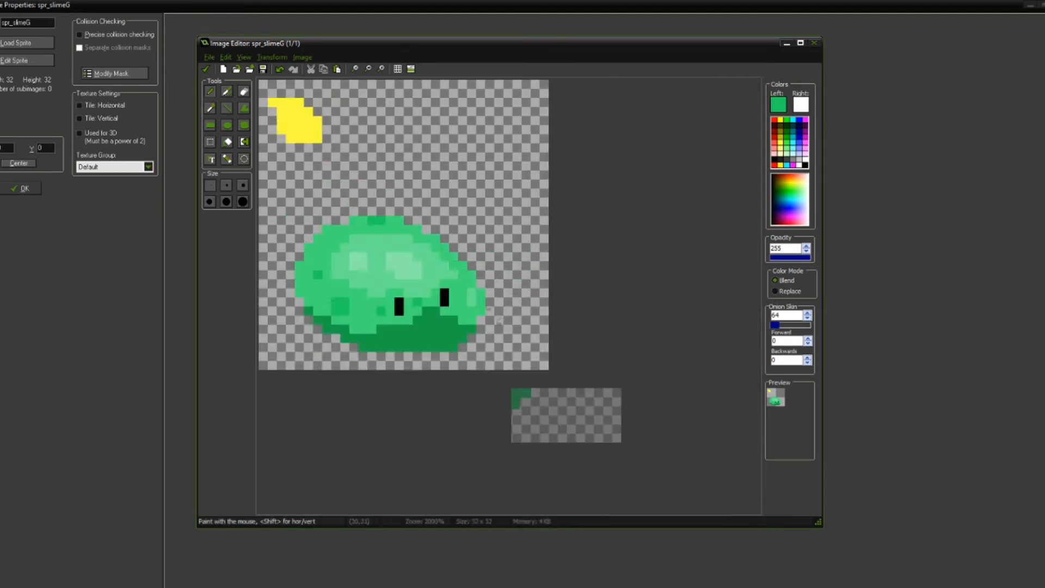
{"action": "left_click", "coordinate": [538, 291]}
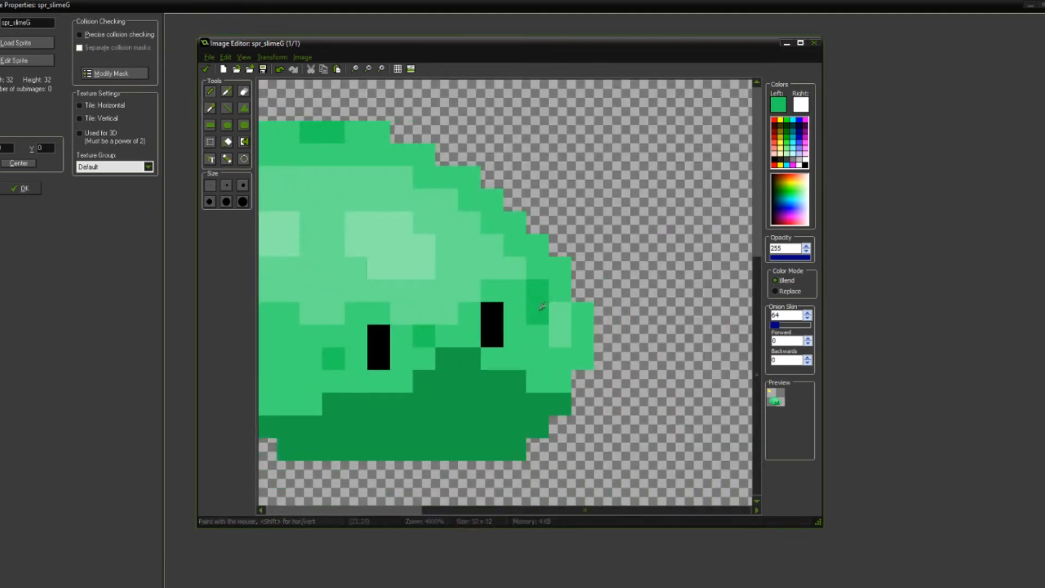
{"action": "left_click", "coordinate": [560, 294]}
{"action": "scroll", "coordinate": [589, 341], "scroll_direction": "down", "scroll_amount": 1}
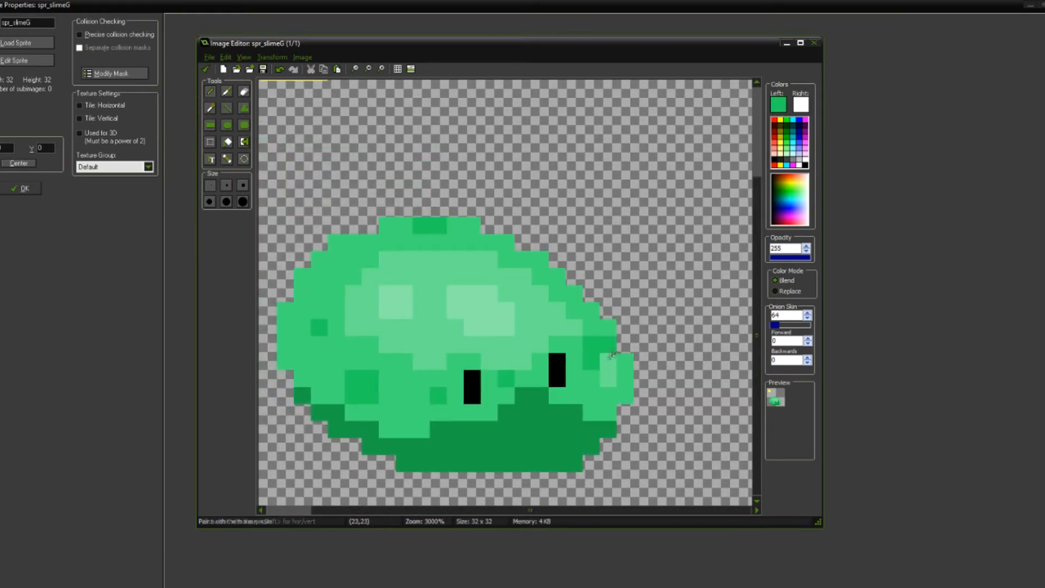
Step: Try to shorten the light spot near the right edge to its lower pixel and fill the darker spot to two by two pixels
{"action": "key", "text": "ctrl"}
{"action": "left_click", "coordinate": [578, 341], "text": "ctrl"}
{"action": "left_click", "coordinate": [614, 362]}
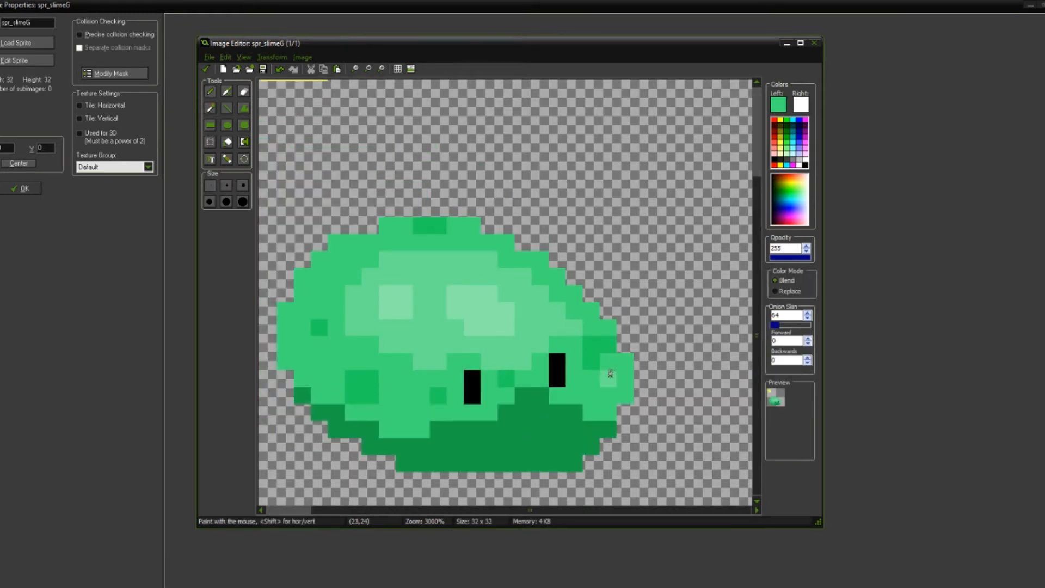
{"action": "left_click", "coordinate": [612, 372], "text": "ctrl"}
{"action": "scroll", "coordinate": [644, 346], "scroll_direction": "down", "scroll_amount": 1}
{"action": "left_click", "coordinate": [592, 385], "text": "ctrl"}
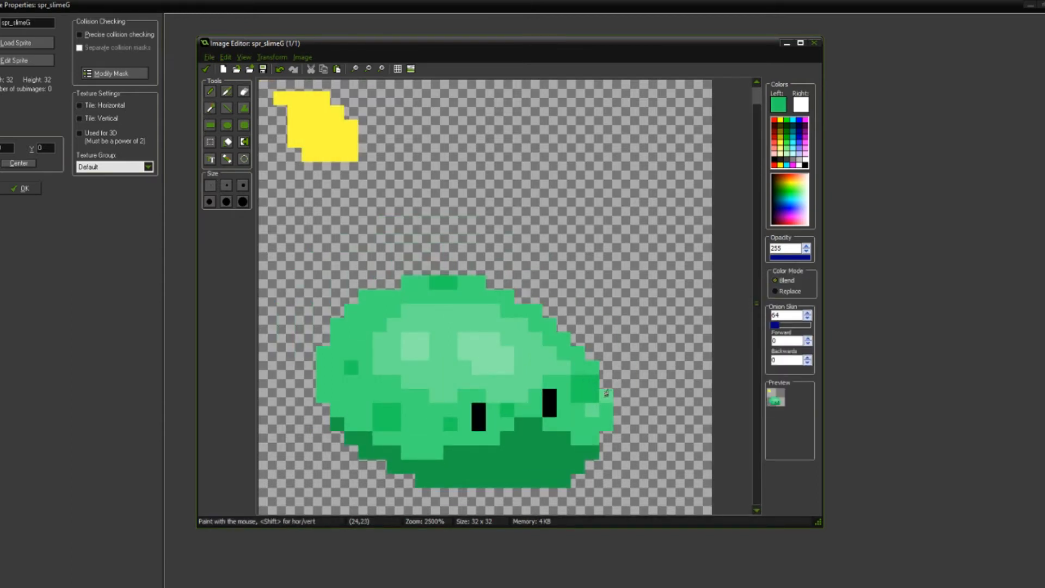
{"action": "scroll", "coordinate": [609, 390], "scroll_direction": "down", "scroll_amount": 1}
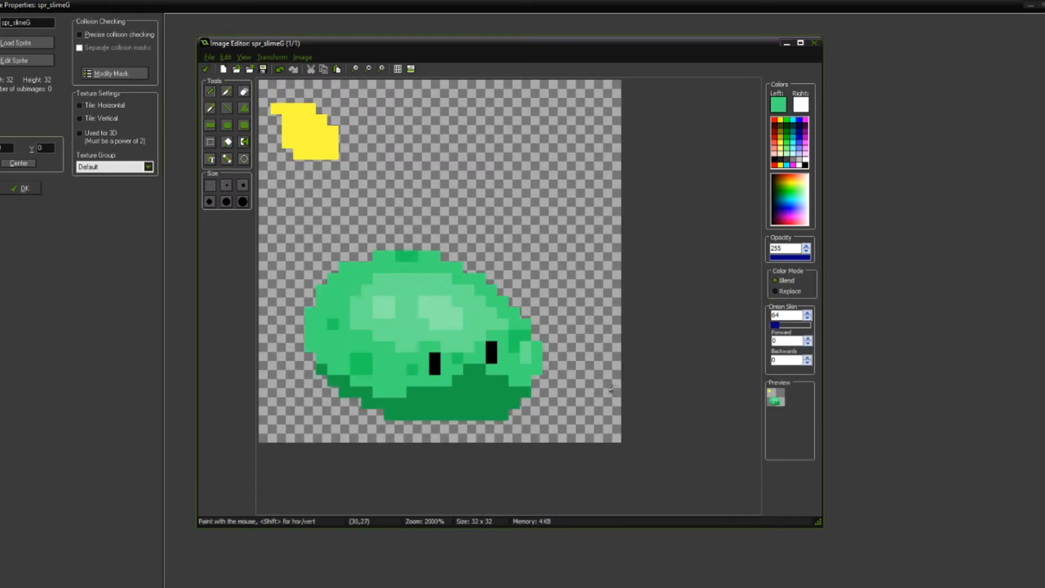
{"action": "scroll", "coordinate": [537, 331], "scroll_direction": "up", "scroll_amount": 4}
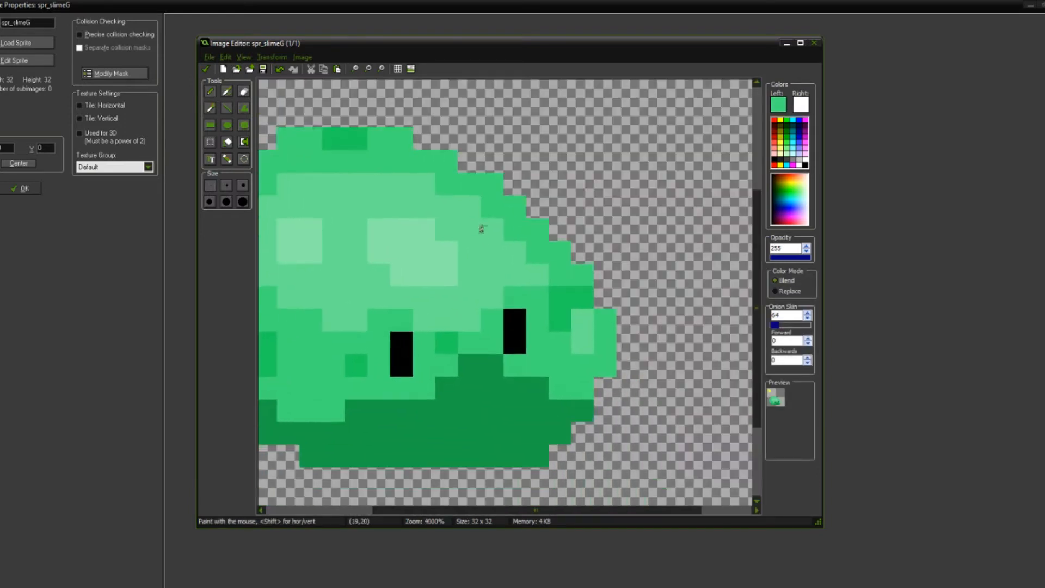
{"action": "scroll", "coordinate": [540, 303], "scroll_direction": "down", "scroll_amount": 4}
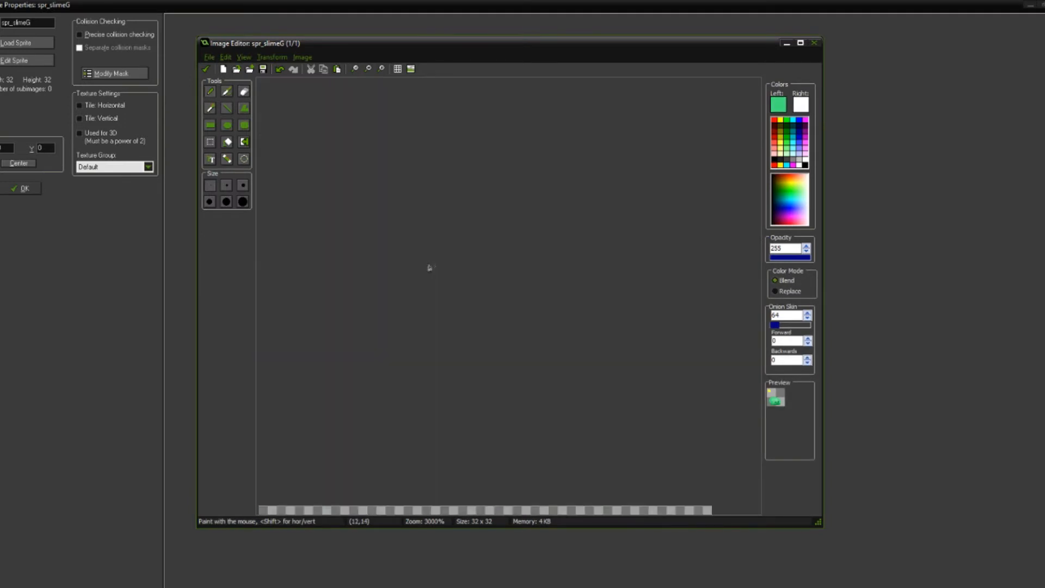
Step: Try to paint a two-by-two-pixel spot in red 34, green 208, blue 95 on the slime's bottom shadow
{"action": "scroll", "coordinate": [422, 330], "scroll_direction": "up", "scroll_amount": 6}
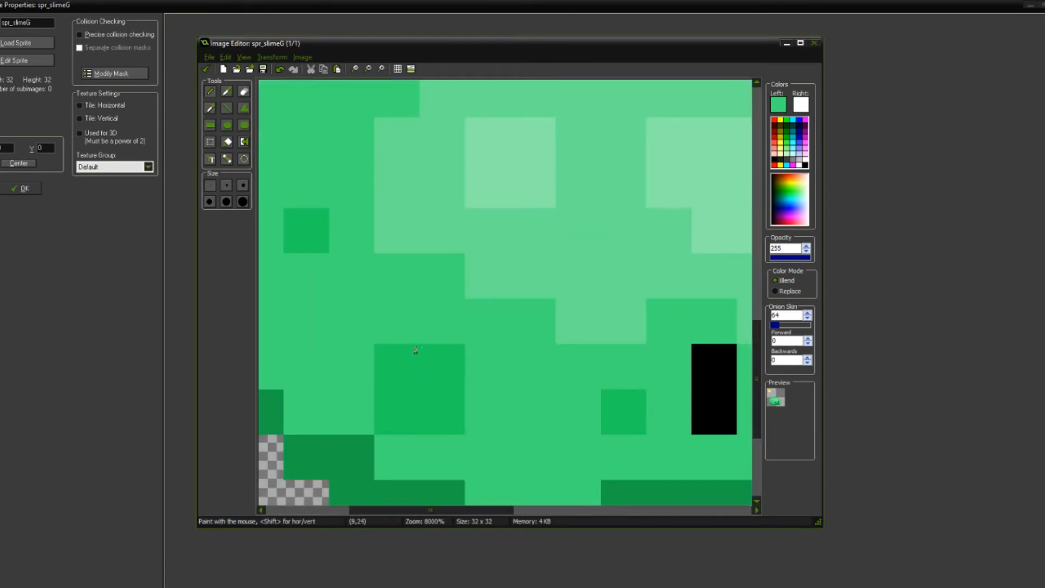
{"action": "scroll", "coordinate": [416, 350], "scroll_direction": "down", "scroll_amount": 5}
{"action": "key", "text": "ctrl"}
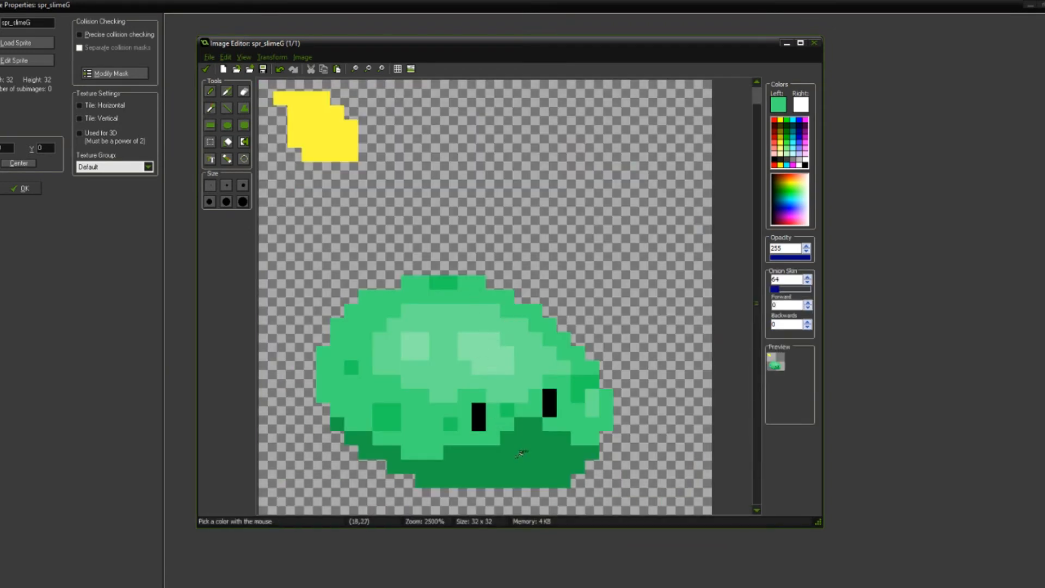
{"action": "scroll", "coordinate": [607, 312], "scroll_direction": "up", "scroll_amount": 2, "text": "ctrl"}
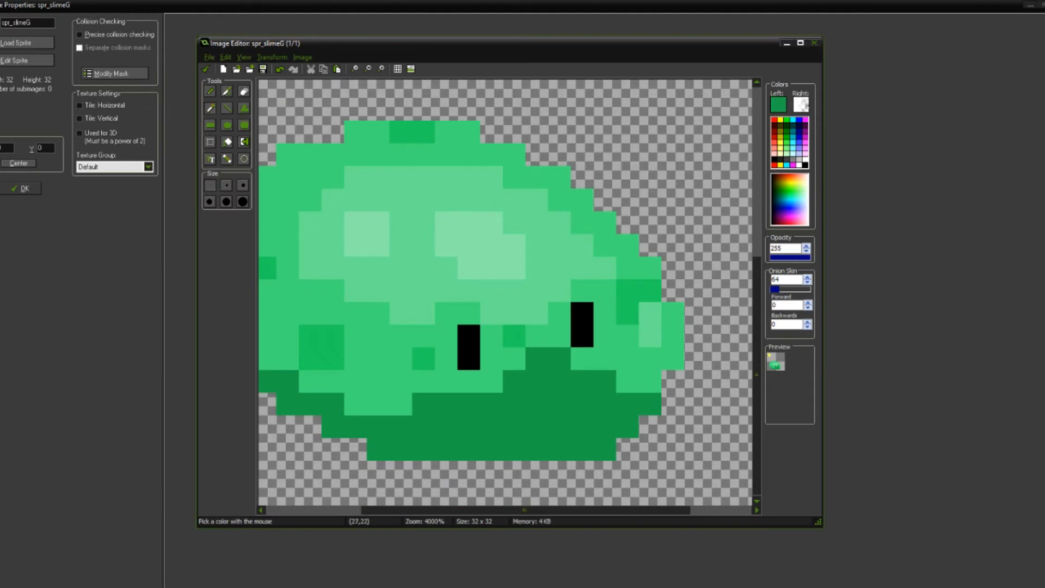
{"action": "left_click", "coordinate": [780, 105]}
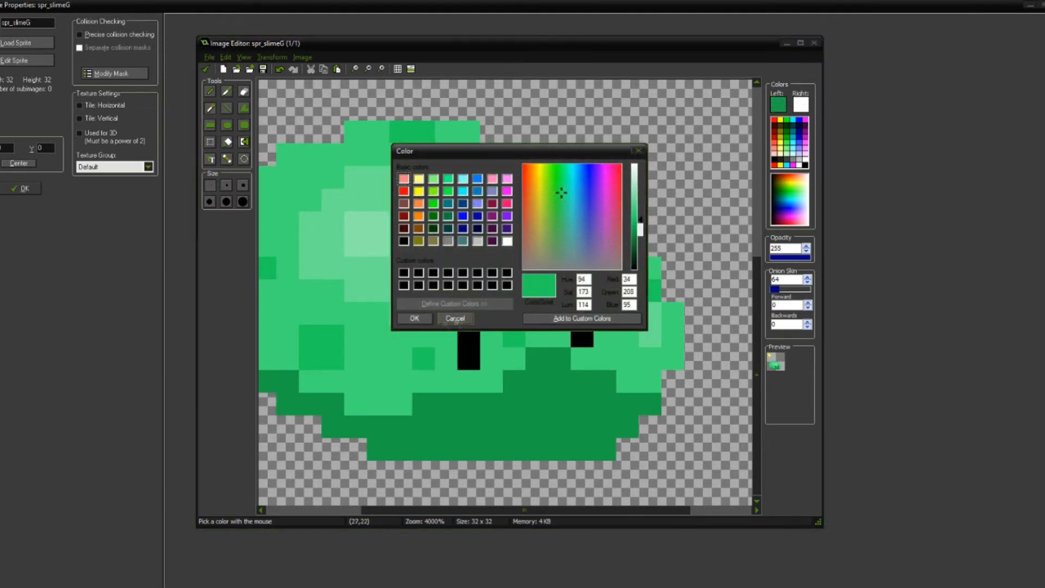
{"action": "left_click", "coordinate": [415, 318]}
{"action": "mouse_move", "coordinate": [509, 428]}
{"action": "left_mouse_down"}
{"action": "mouse_move", "coordinate": [566, 427]}
{"action": "mouse_move", "coordinate": [548, 406]}
{"action": "mouse_move", "coordinate": [520, 405]}
{"action": "left_mouse_up"}
{"action": "left_click", "coordinate": [572, 398], "text": "ctrl"}
{"action": "left_click", "coordinate": [553, 421]}
{"action": "scroll", "coordinate": [546, 400], "scroll_direction": "down", "scroll_amount": 4}
{"action": "scroll", "coordinate": [529, 346], "scroll_direction": "down", "scroll_amount": 2}
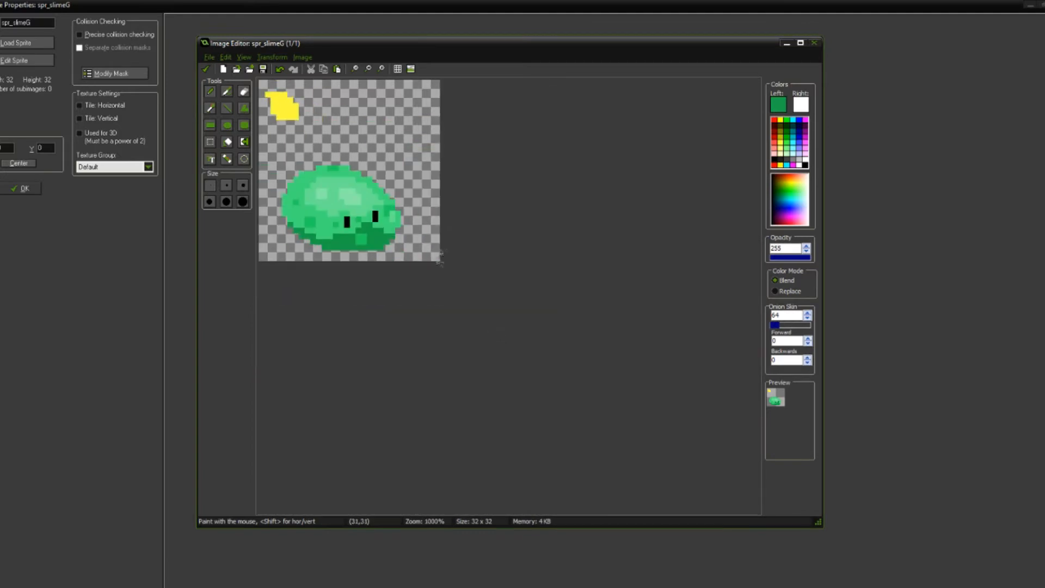
Step: Darken the shadow green to red 21, green 128, blue 58 and paint a two-by-two-pixel spot in the bottom shadow
{"action": "scroll", "coordinate": [426, 260], "scroll_direction": "up", "scroll_amount": 6}
{"action": "scroll", "coordinate": [567, 383], "scroll_direction": "up", "scroll_amount": 1}
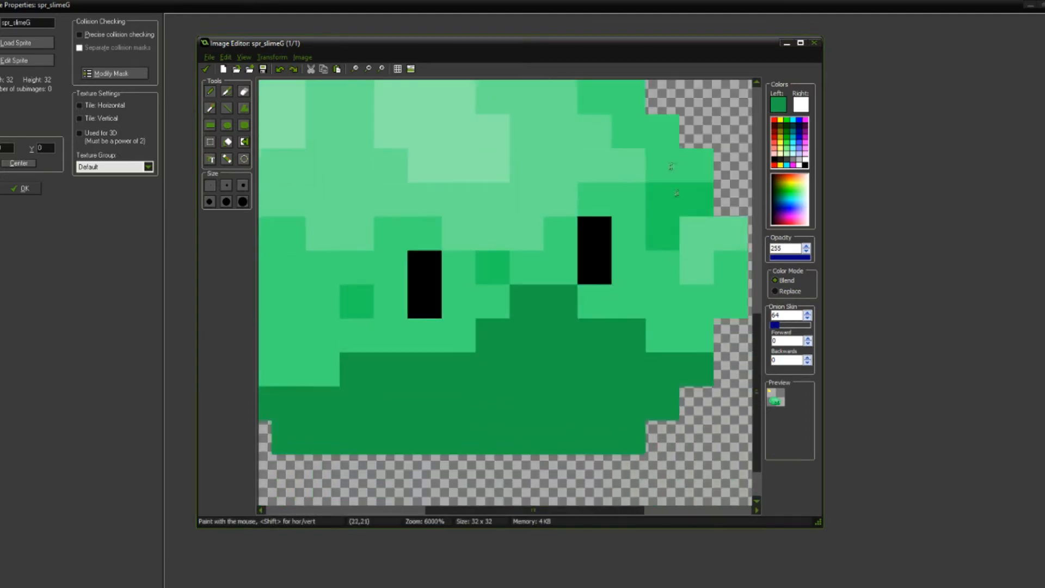
{"action": "left_click", "coordinate": [583, 345], "text": "ctrl"}
{"action": "left_click", "coordinate": [778, 104]}
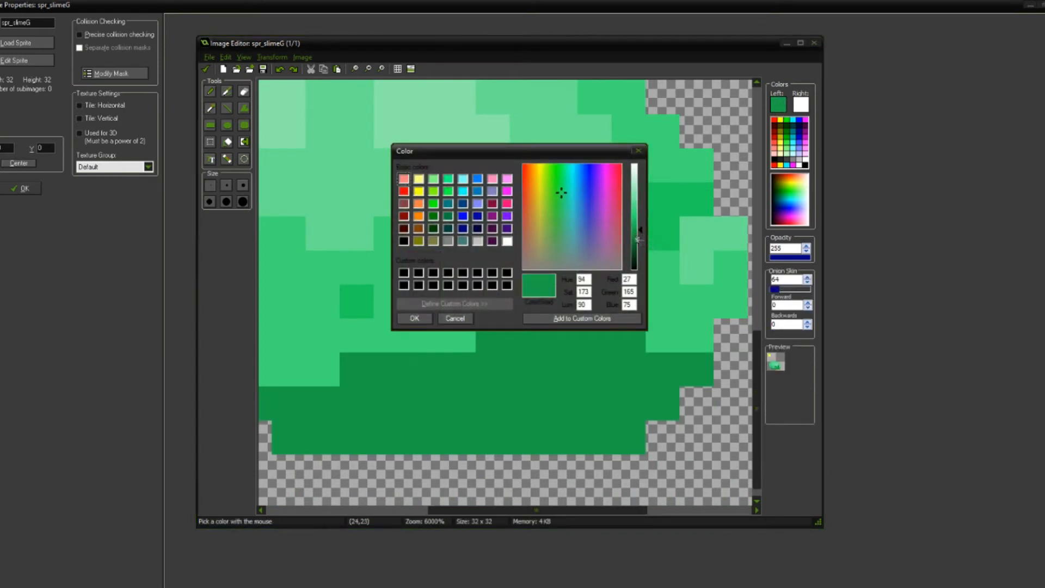
{"action": "left_click", "coordinate": [638, 237]}
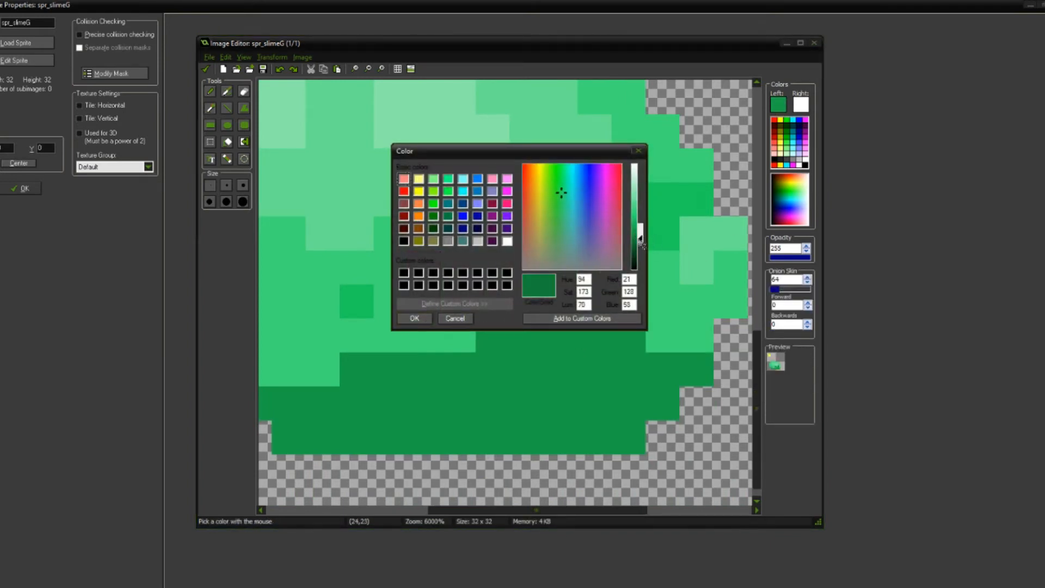
{"action": "left_click", "coordinate": [415, 319]}
{"action": "mouse_move", "coordinate": [527, 370]}
{"action": "left_mouse_down"}
{"action": "mouse_move", "coordinate": [527, 404]}
{"action": "mouse_move", "coordinate": [560, 381]}
{"action": "left_mouse_up"}
Step: Paint a horizontal two-pixel dark spot in the bottom shadow, plus single dark pixels along its left side and at its peak between the eyes
{"action": "scroll", "coordinate": [554, 359], "scroll_direction": "down", "scroll_amount": 3}
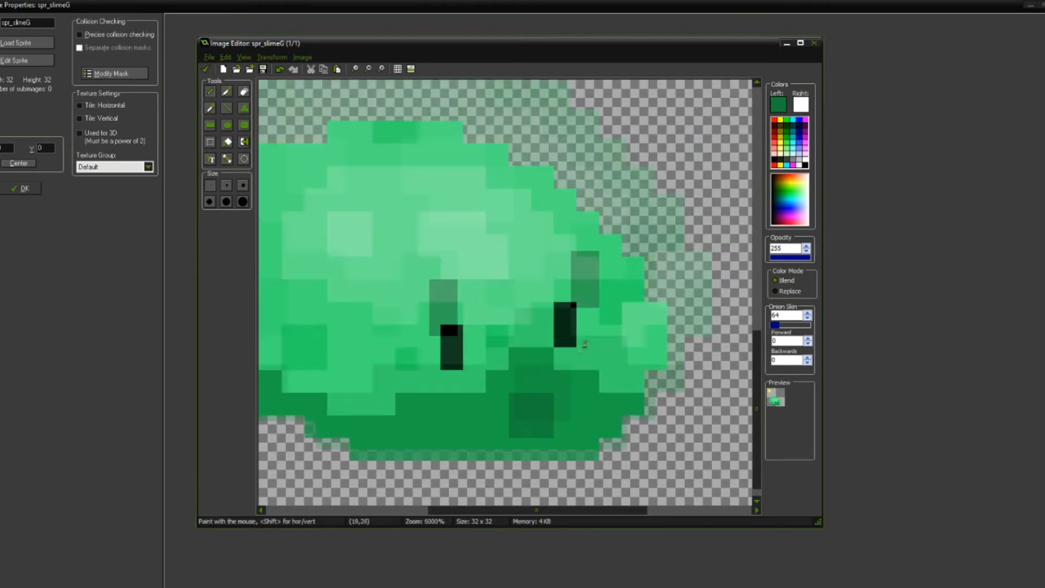
{"action": "scroll", "coordinate": [554, 359], "scroll_direction": "up", "scroll_amount": 2}
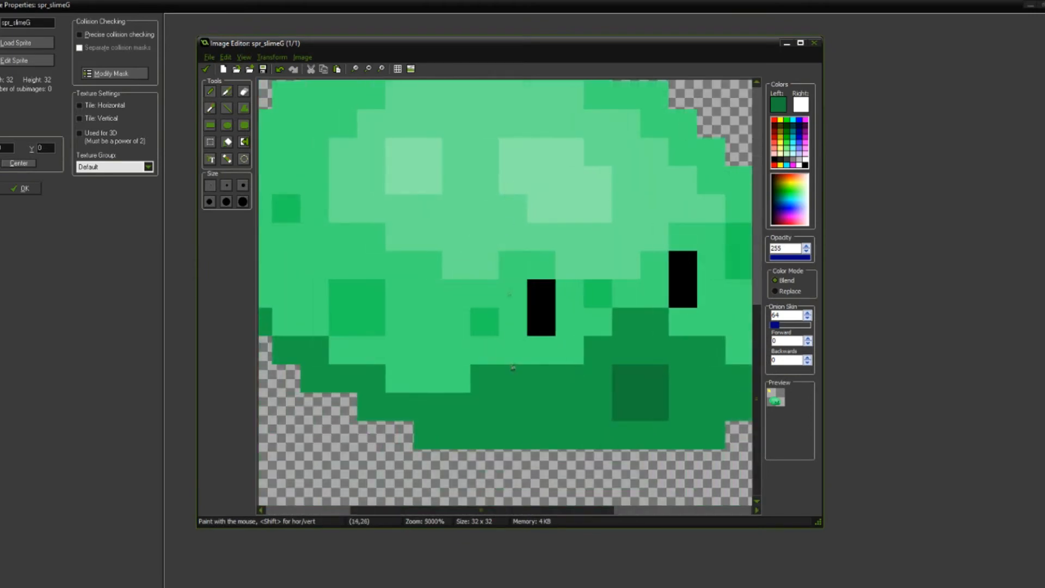
{"action": "left_click_drag", "start_coordinate": [508, 404], "coordinate": [541, 406]}
{"action": "scroll", "coordinate": [542, 405], "scroll_direction": "down", "scroll_amount": 1}
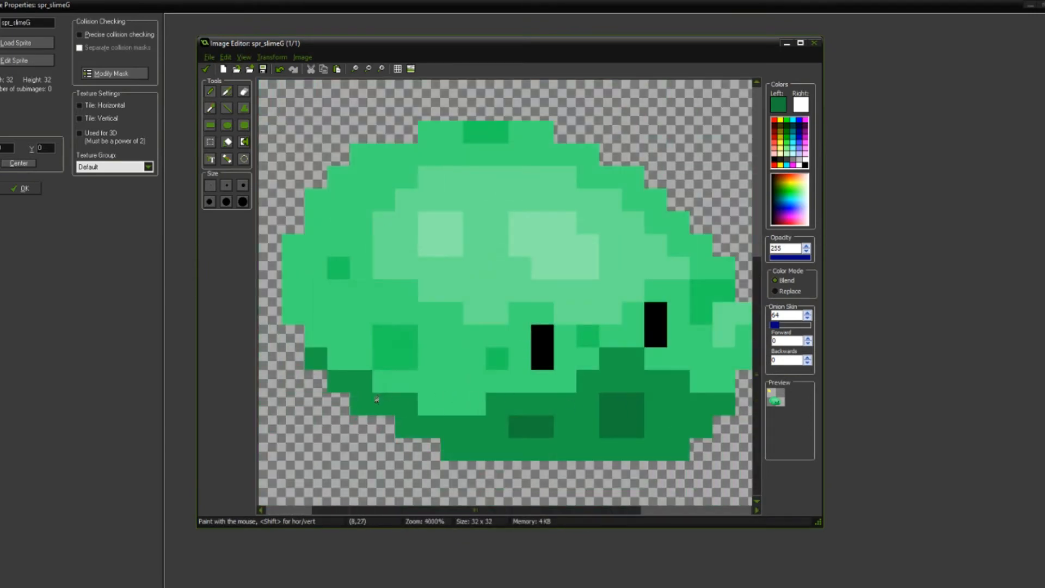
{"action": "left_click", "coordinate": [364, 386]}
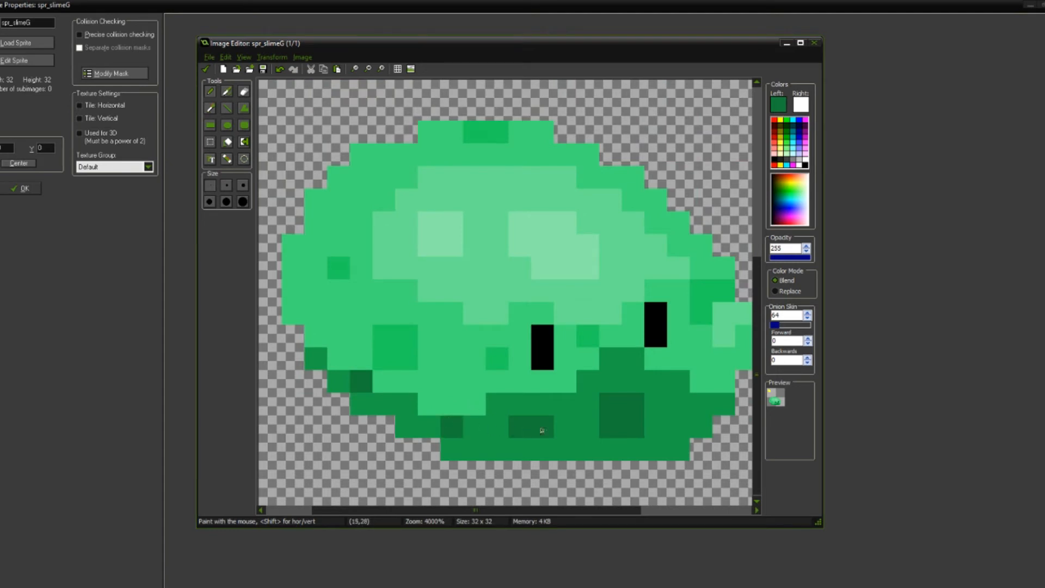
{"action": "scroll", "coordinate": [541, 430], "scroll_direction": "down", "scroll_amount": 3}
{"action": "scroll", "coordinate": [507, 352], "scroll_direction": "up", "scroll_amount": 2}
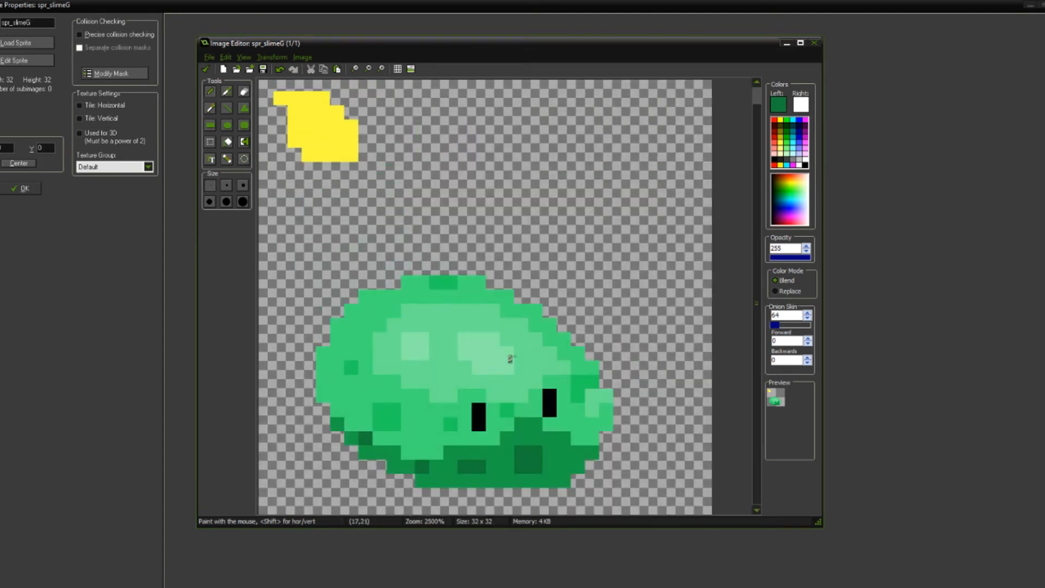
{"action": "scroll", "coordinate": [587, 431], "scroll_direction": "down", "scroll_amount": 2}
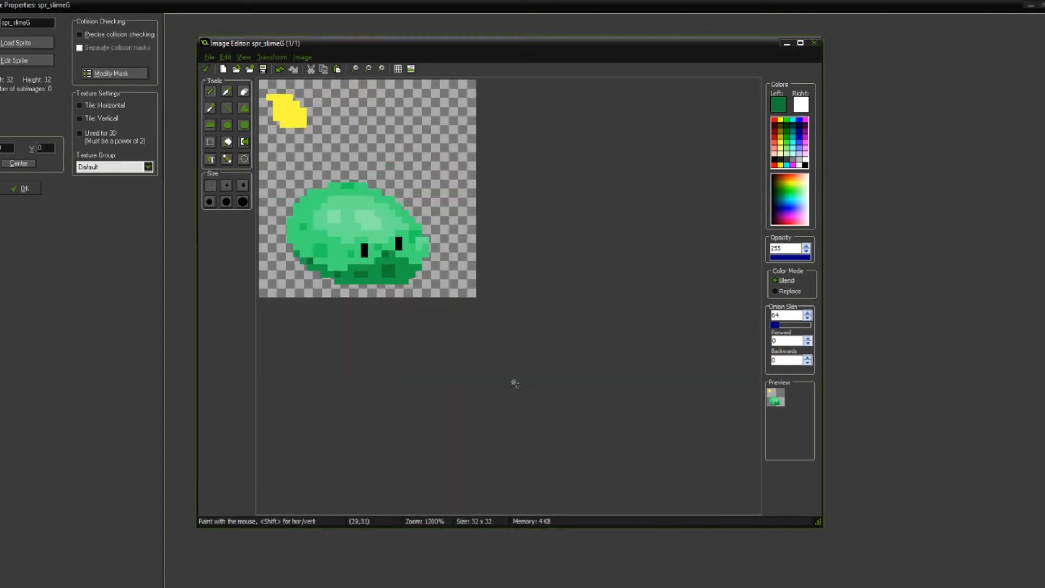
{"action": "scroll", "coordinate": [450, 340], "scroll_direction": "up", "scroll_amount": 6}
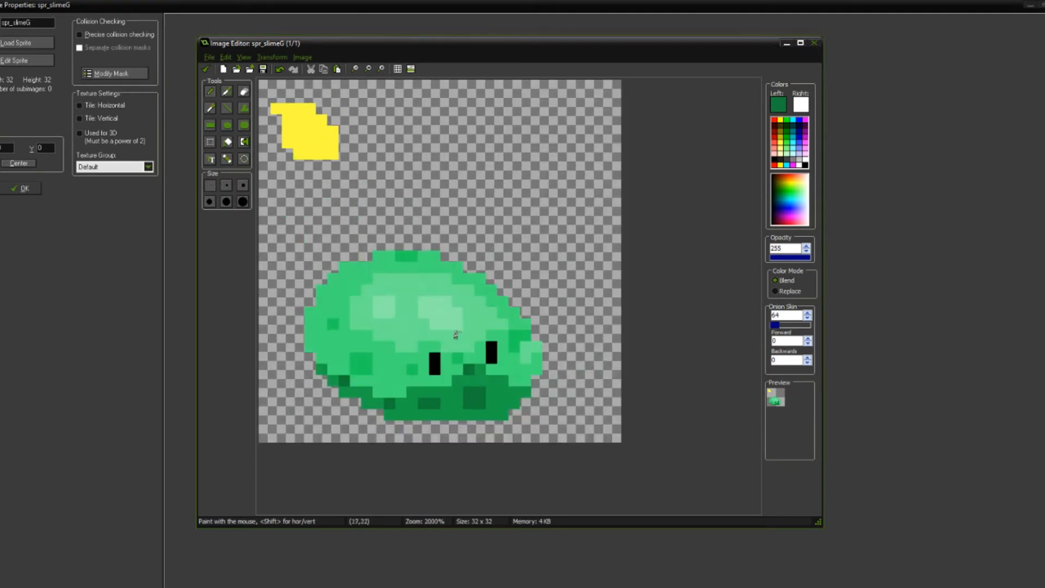
Step: Darken the highlight green slightly and paint single pixels at the left bright patch's lower-right corner and above the right bright patch
{"action": "middle_click_drag", "start_coordinate": [459, 428], "coordinate": [547, 302]}
{"action": "key", "text": "o"}
{"action": "left_click", "coordinate": [576, 263]}
{"action": "left_click", "coordinate": [777, 101]}
{"action": "left_click_drag", "start_coordinate": [641, 202], "coordinate": [640, 203]}
{"action": "left_click", "coordinate": [429, 318]}
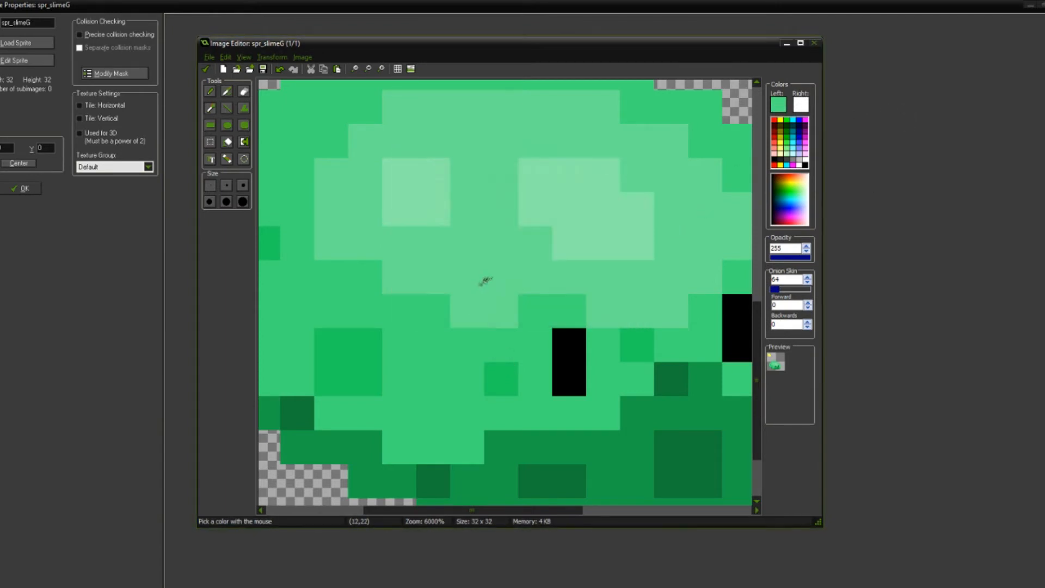
{"action": "left_click", "coordinate": [484, 255]}
{"action": "scroll", "coordinate": [519, 286], "scroll_direction": "down", "scroll_amount": 1}
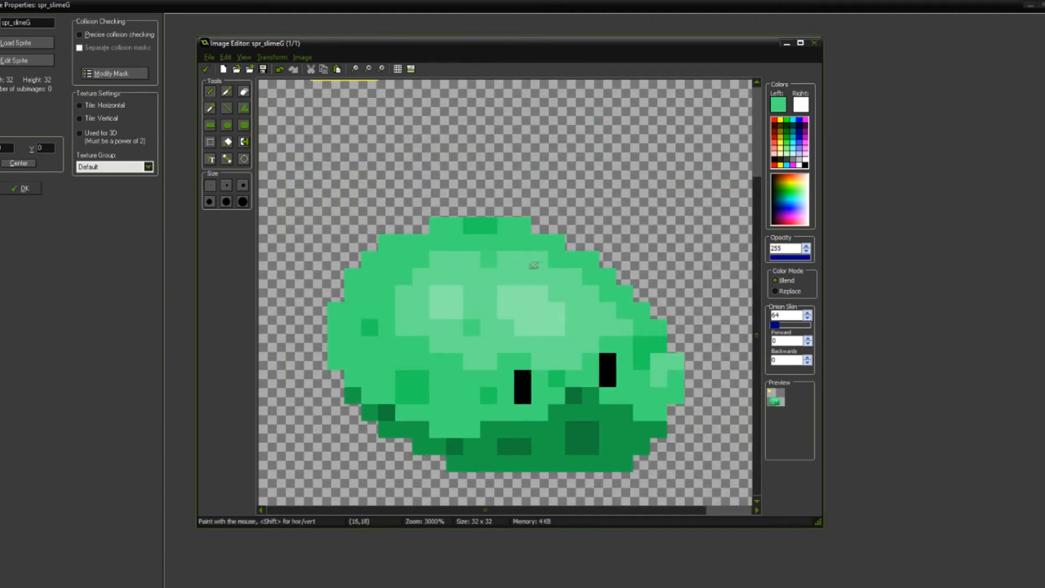
{"action": "scroll", "coordinate": [538, 260], "scroll_direction": "up", "scroll_amount": 2}
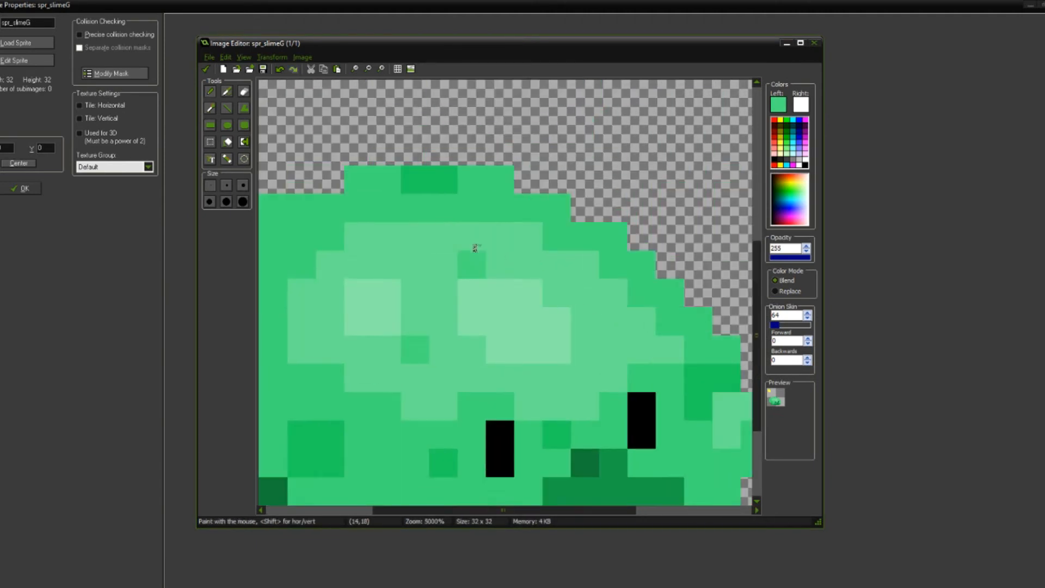
Step: Pick the highlight's mid green and paint a single pixel of it inside the right bright patch
{"action": "scroll", "coordinate": [602, 338], "scroll_direction": "up", "scroll_amount": 2}
{"action": "key", "text": "ctrl"}
{"action": "scroll", "coordinate": [518, 289], "scroll_direction": "down", "scroll_amount": 4}
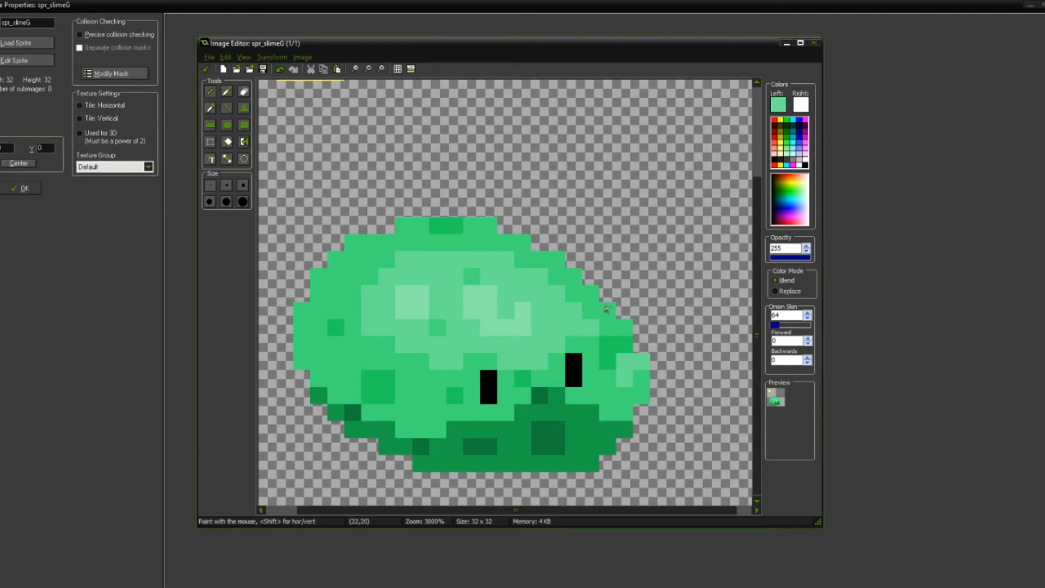
{"action": "scroll", "coordinate": [609, 310], "scroll_direction": "down", "scroll_amount": 4}
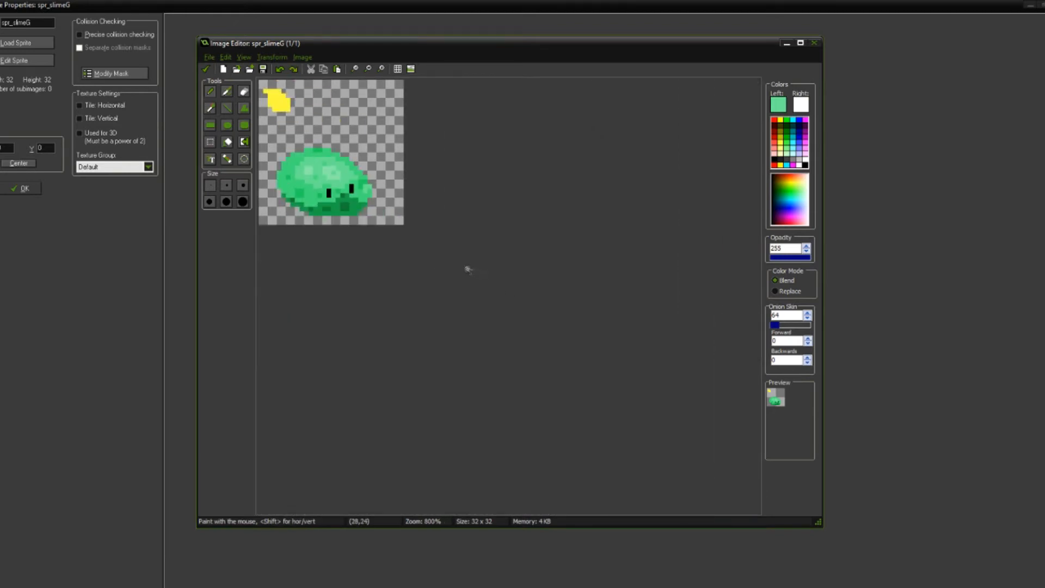
{"action": "scroll", "coordinate": [470, 270], "scroll_direction": "down", "scroll_amount": 1}
{"action": "scroll", "coordinate": [417, 245], "scroll_direction": "up", "scroll_amount": 9}
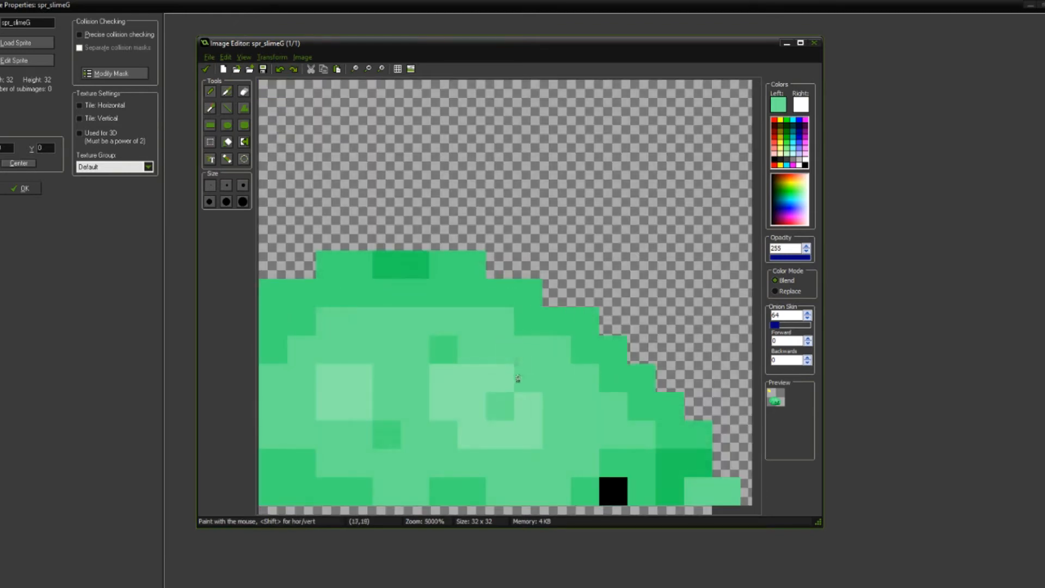
Step: Pick the green of the small highlight spot and paint one pixel of it on the highlight, just above and left of the right eye
{"action": "left_click", "coordinate": [291, 235], "text": "ctrl"}
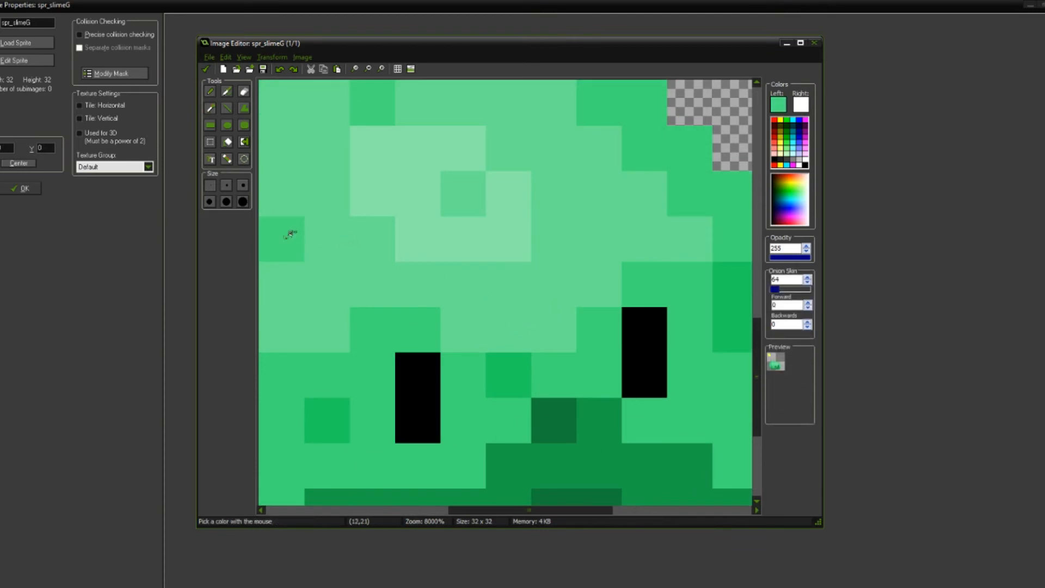
{"action": "left_click", "coordinate": [603, 250]}
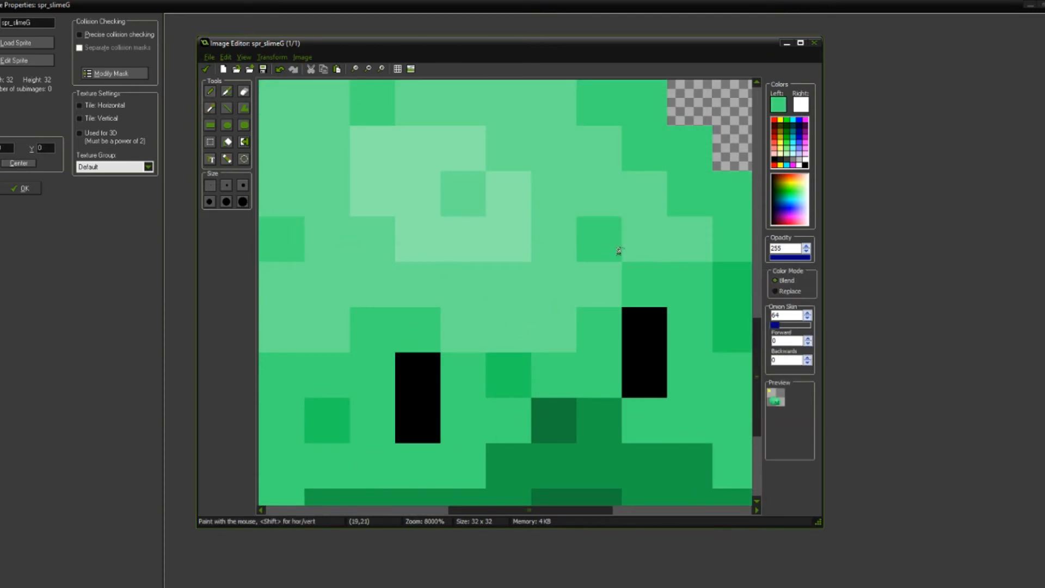
{"action": "middle_click_drag", "start_coordinate": [470, 231], "coordinate": [572, 273]}
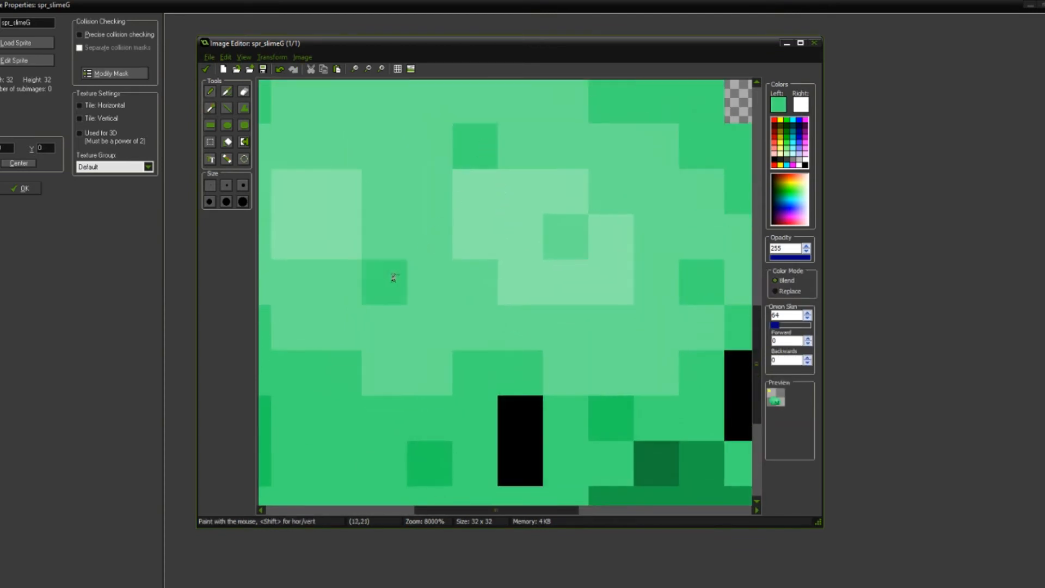
{"action": "scroll", "coordinate": [510, 275], "scroll_direction": "down", "scroll_amount": 4}
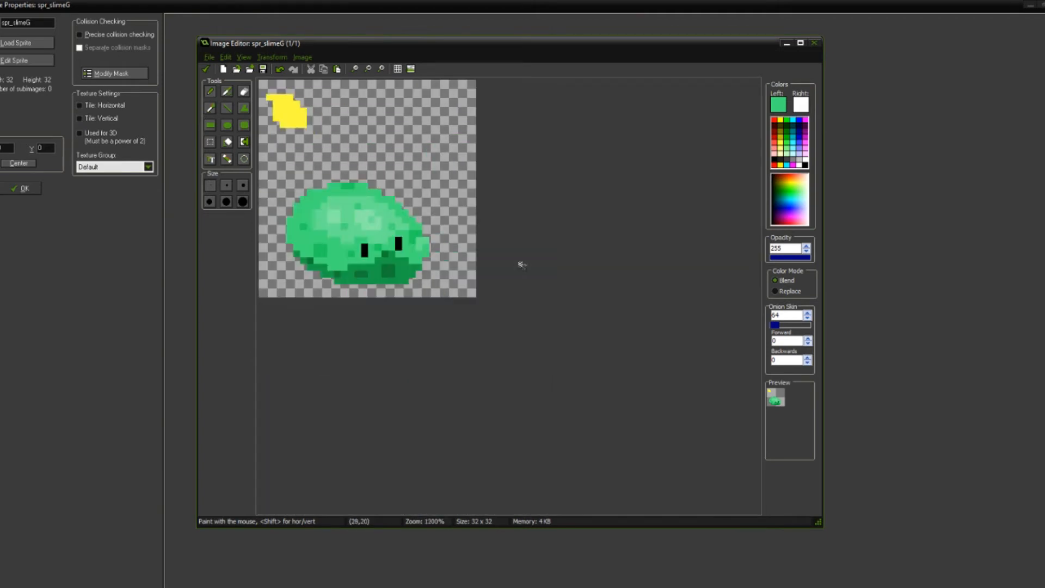
{"action": "scroll", "coordinate": [522, 265], "scroll_direction": "down", "scroll_amount": 1}
{"action": "scroll", "coordinate": [394, 236], "scroll_direction": "up", "scroll_amount": 5}
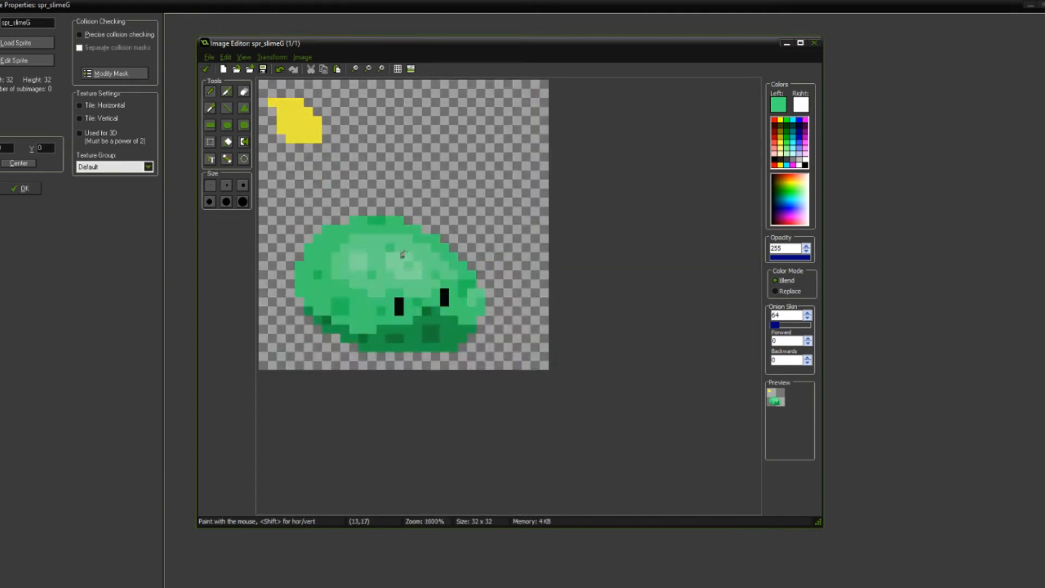
{"action": "scroll", "coordinate": [544, 283], "scroll_direction": "down", "scroll_amount": 1}
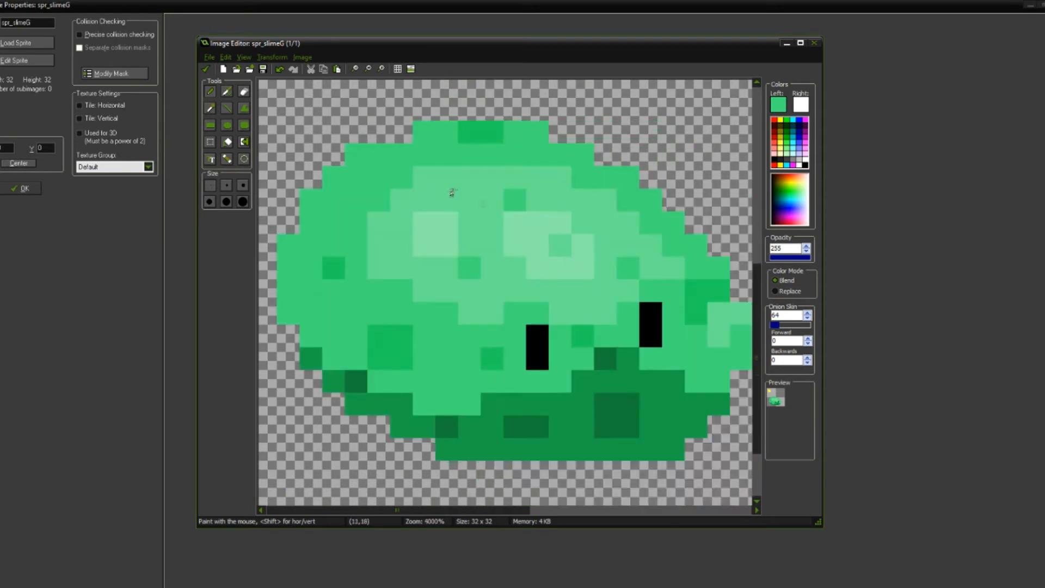
Step: Try to paint a horizontal two-pixel spot on the slime's upper-left body in the darker green of its left-side spot
{"action": "scroll", "coordinate": [419, 269], "scroll_direction": "up", "scroll_amount": 2}
{"action": "left_click", "coordinate": [363, 274], "text": "ctrl"}
{"action": "middle_click_drag", "start_coordinate": [401, 123], "coordinate": [425, 237]}
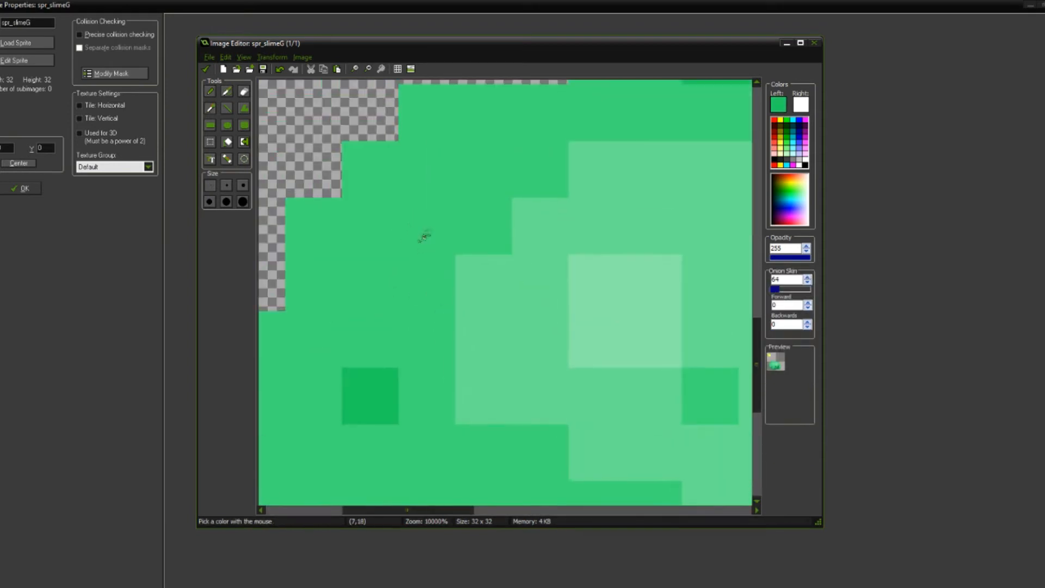
{"action": "middle_click_drag", "start_coordinate": [474, 187], "coordinate": [485, 269]}
{"action": "left_click_drag", "start_coordinate": [484, 228], "coordinate": [457, 239]}
{"action": "scroll", "coordinate": [517, 234], "scroll_direction": "down", "scroll_amount": 3}
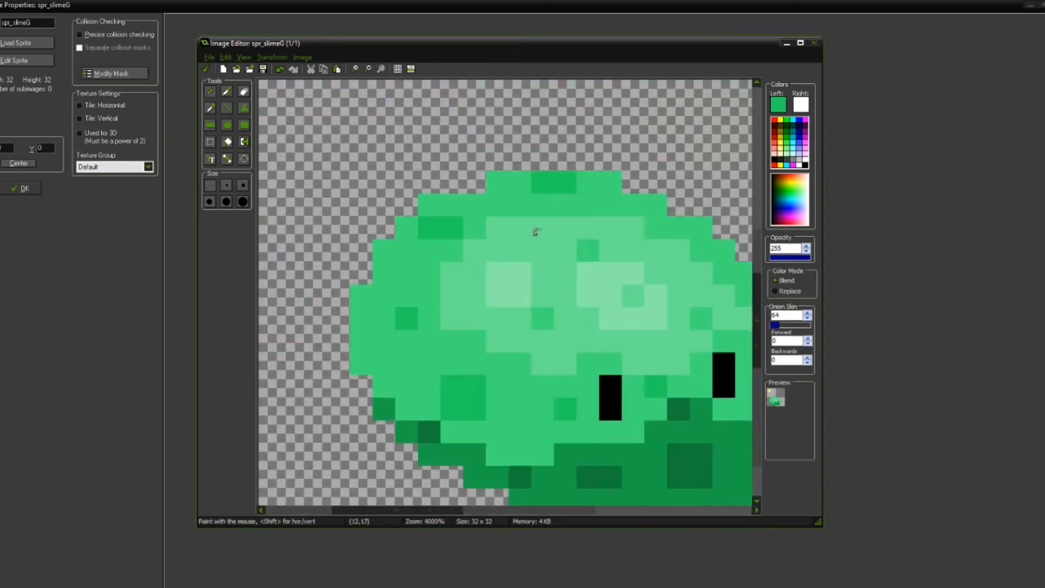
{"action": "scroll", "coordinate": [504, 347], "scroll_direction": "up", "scroll_amount": 2}
{"action": "key", "text": "ctrl+z"}
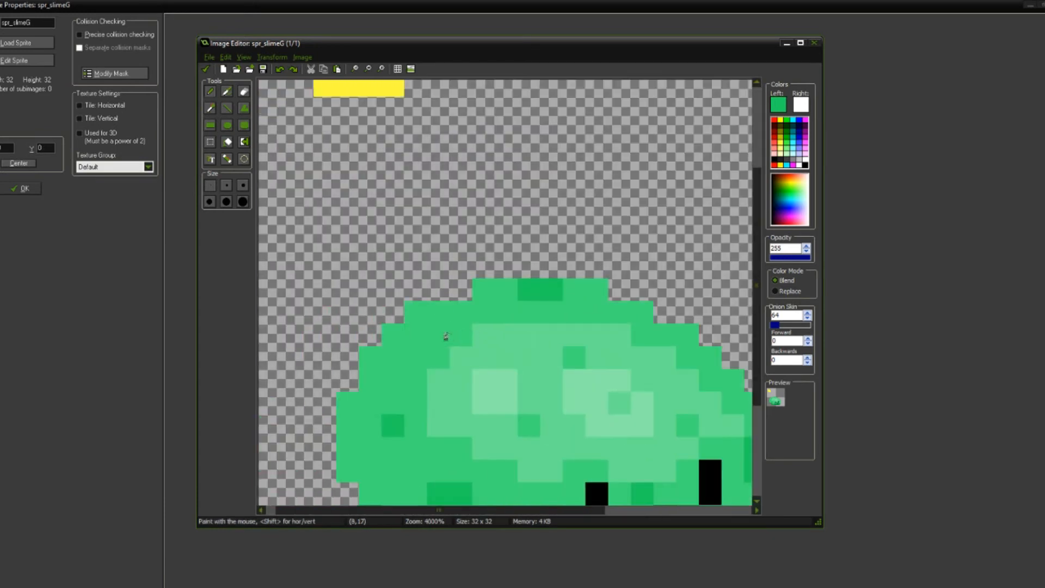
Step: Try to paint a darker two-pixel spot beside the highlight's upper-left corner with a softer green pixel inside the highlight below it
{"action": "left_click", "coordinate": [461, 335]}
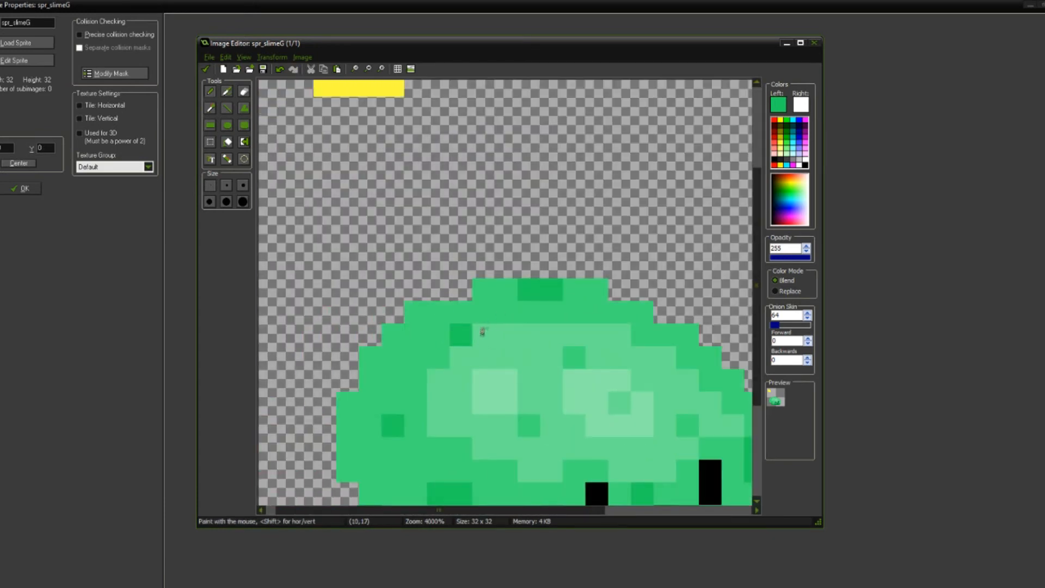
{"action": "left_click", "coordinate": [481, 347]}
{"action": "scroll", "coordinate": [488, 338], "scroll_direction": "down", "scroll_amount": 5}
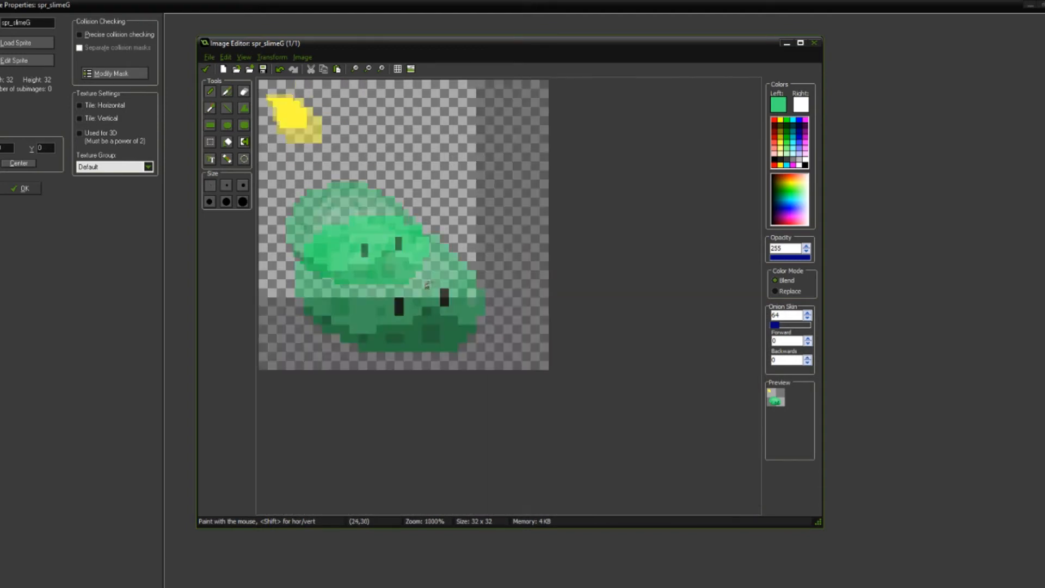
{"action": "scroll", "coordinate": [425, 289], "scroll_direction": "up", "scroll_amount": 5}
{"action": "key", "text": "o"}
{"action": "left_click", "coordinate": [389, 294]}
{"action": "scroll", "coordinate": [496, 310], "scroll_direction": "down", "scroll_amount": 1}
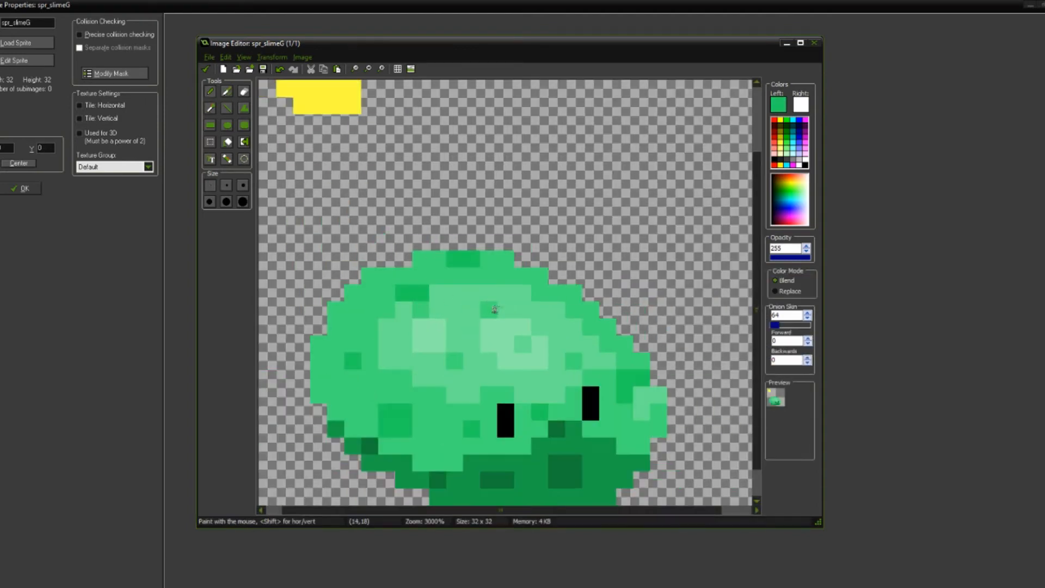
{"action": "scroll", "coordinate": [456, 303], "scroll_direction": "down", "scroll_amount": 4}
{"action": "scroll", "coordinate": [408, 276], "scroll_direction": "up", "scroll_amount": 5}
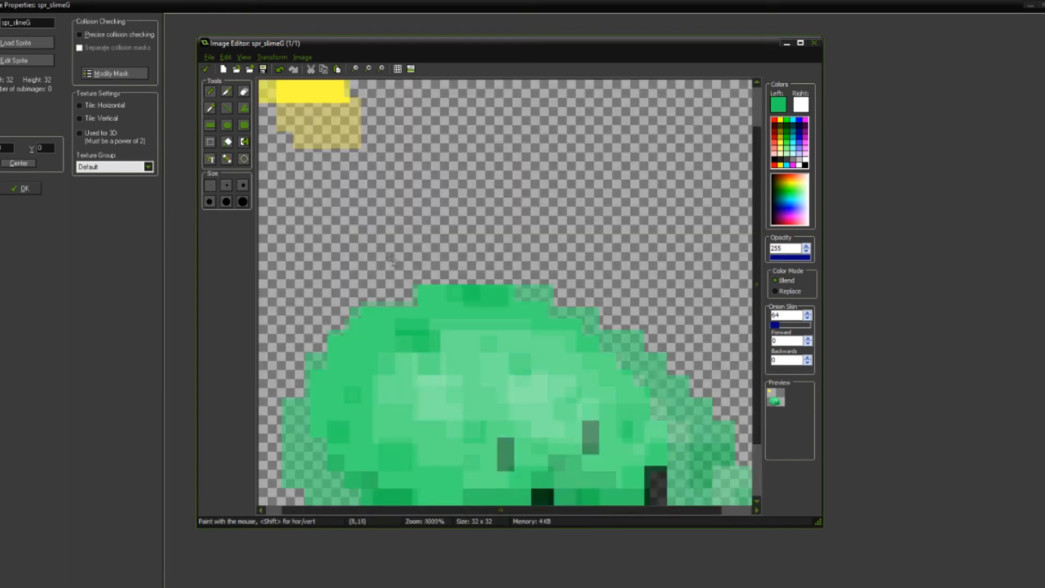
{"action": "key", "text": "ctrl+z"}
{"action": "key", "text": "ctrl+z"}
{"action": "key", "text": "ctrl+z"}
Step: Paint a single darker pixel on the body directly beside the second row of the highlight's upper-left edge
{"action": "left_click", "coordinate": [385, 359]}
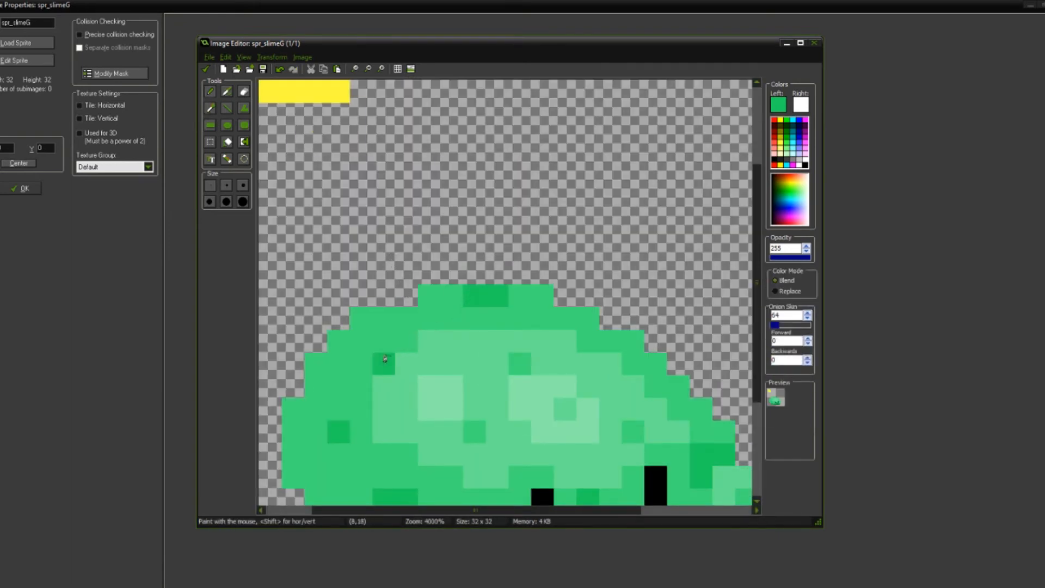
Step: Pick the body green and paint one pixel of it beside the dark spot, on its highlight-facing side
{"action": "left_click", "coordinate": [521, 359], "text": "ctrl"}
{"action": "left_click", "coordinate": [413, 359]}
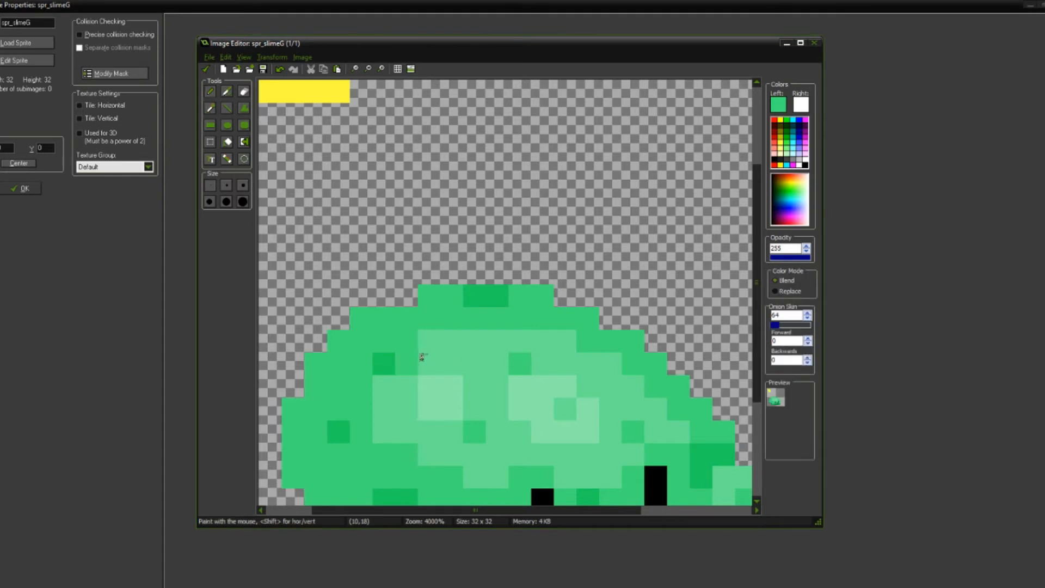
{"action": "scroll", "coordinate": [423, 340], "scroll_direction": "down", "scroll_amount": 3}
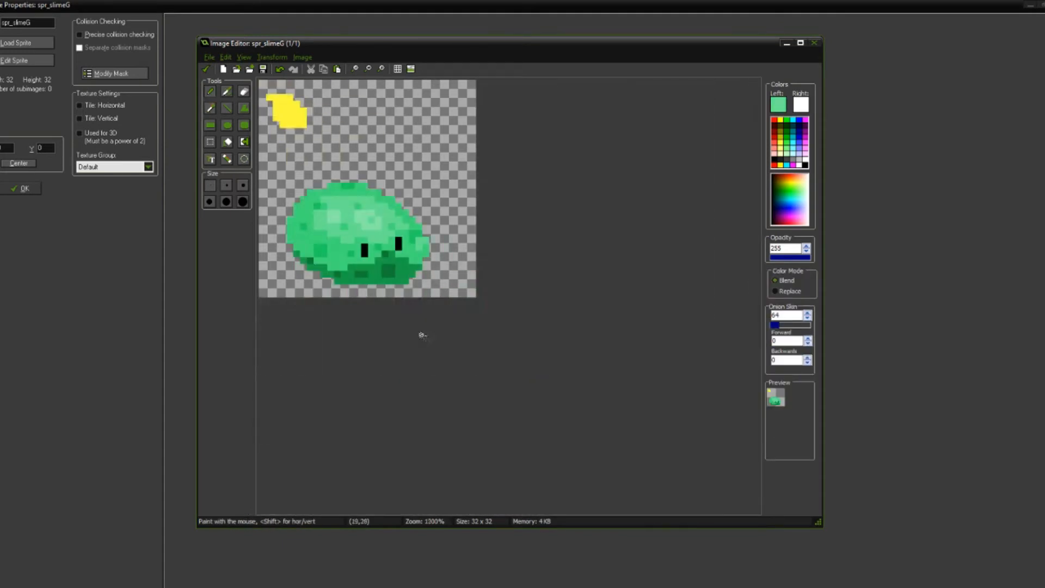
{"action": "scroll", "coordinate": [423, 335], "scroll_direction": "down", "scroll_amount": 1}
{"action": "scroll", "coordinate": [376, 251], "scroll_direction": "down", "scroll_amount": 1}
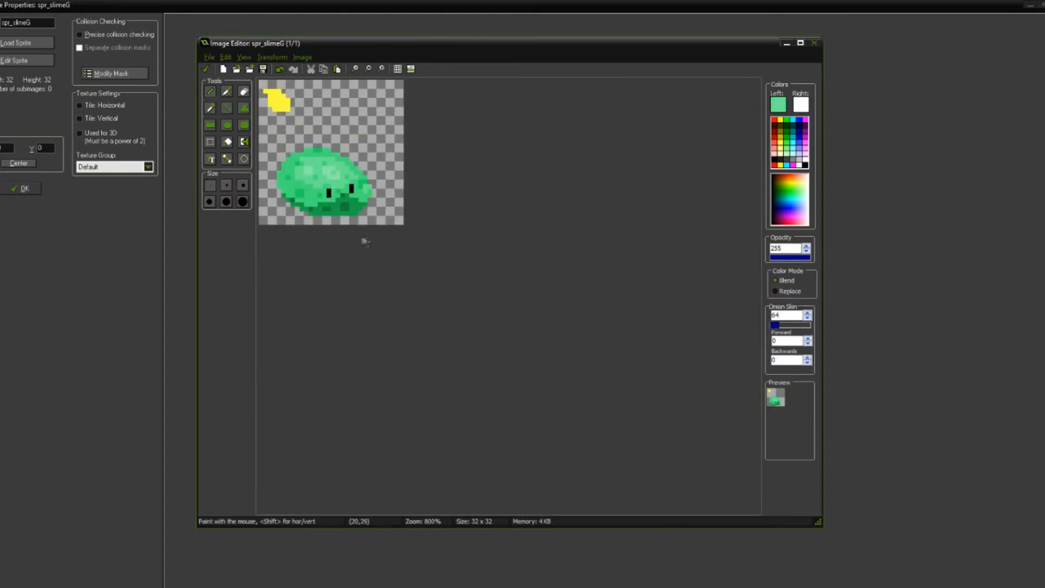
Step: Pick the highlight green and paint one pixel of it on the outer side of the dark upper-left spot
{"action": "scroll", "coordinate": [412, 316], "scroll_direction": "up", "scroll_amount": 8}
{"action": "key", "text": "o"}
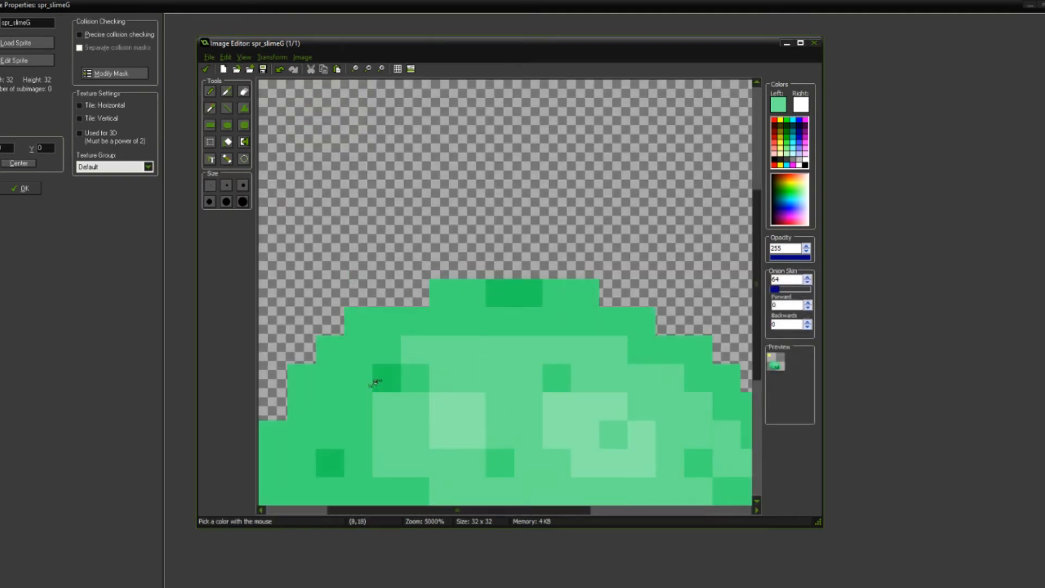
{"action": "left_click", "coordinate": [358, 377]}
{"action": "scroll", "coordinate": [390, 349], "scroll_direction": "down", "scroll_amount": 3}
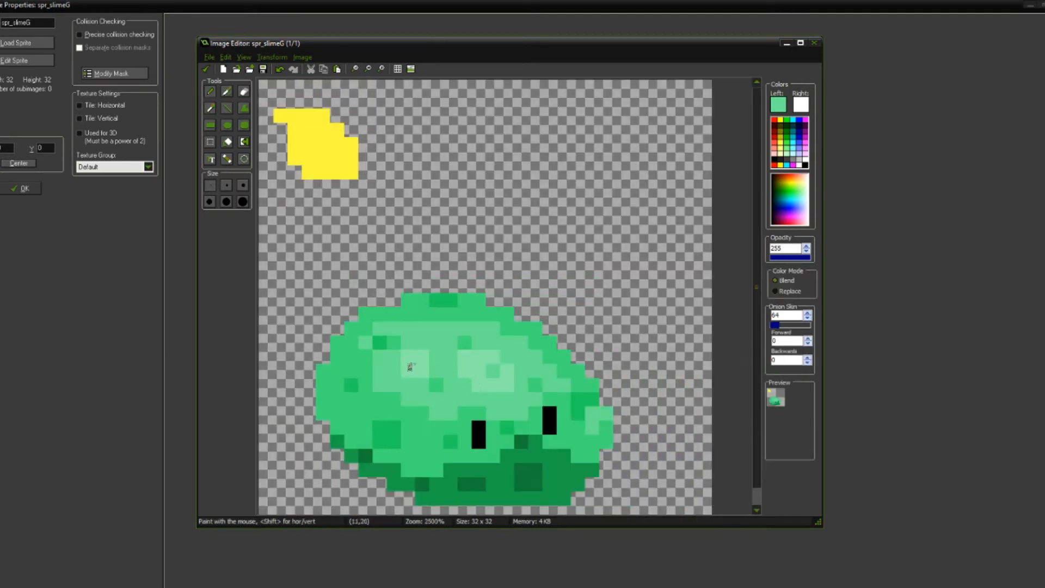
{"action": "scroll", "coordinate": [408, 378], "scroll_direction": "down", "scroll_amount": 3}
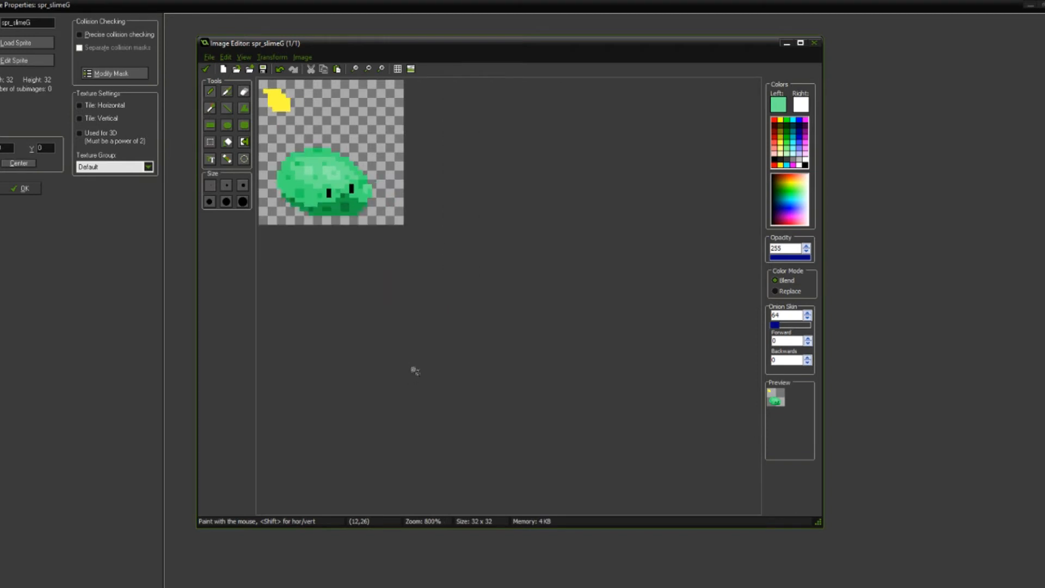
Step: Trim the small highlight near the slime's right edge to a column one pixel wide, using the body green
{"action": "scroll", "coordinate": [354, 381], "scroll_direction": "up", "scroll_amount": 4}
{"action": "scroll", "coordinate": [473, 410], "scroll_direction": "down", "scroll_amount": 5}
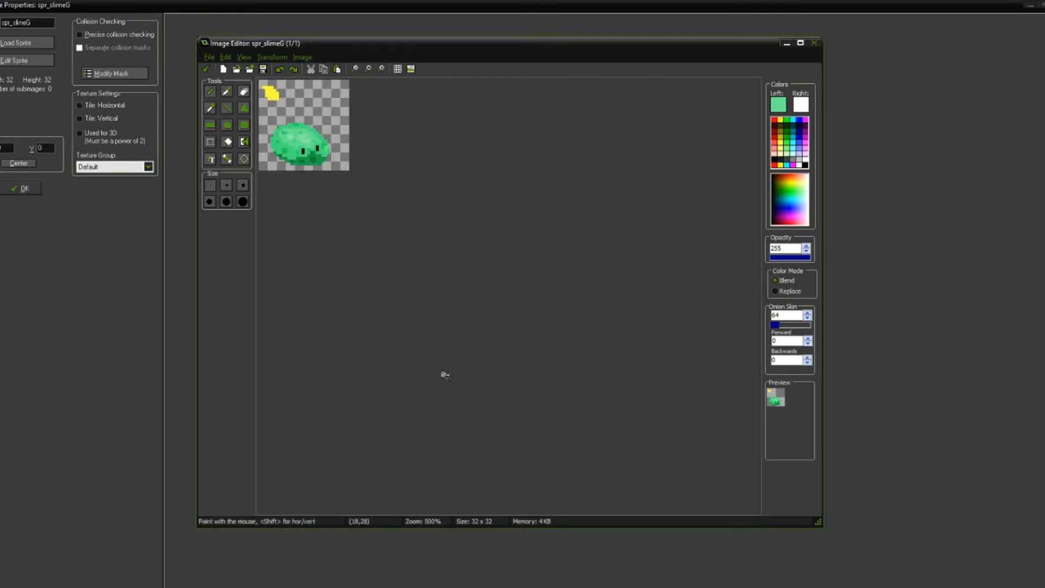
{"action": "scroll", "coordinate": [441, 371], "scroll_direction": "up", "scroll_amount": 5}
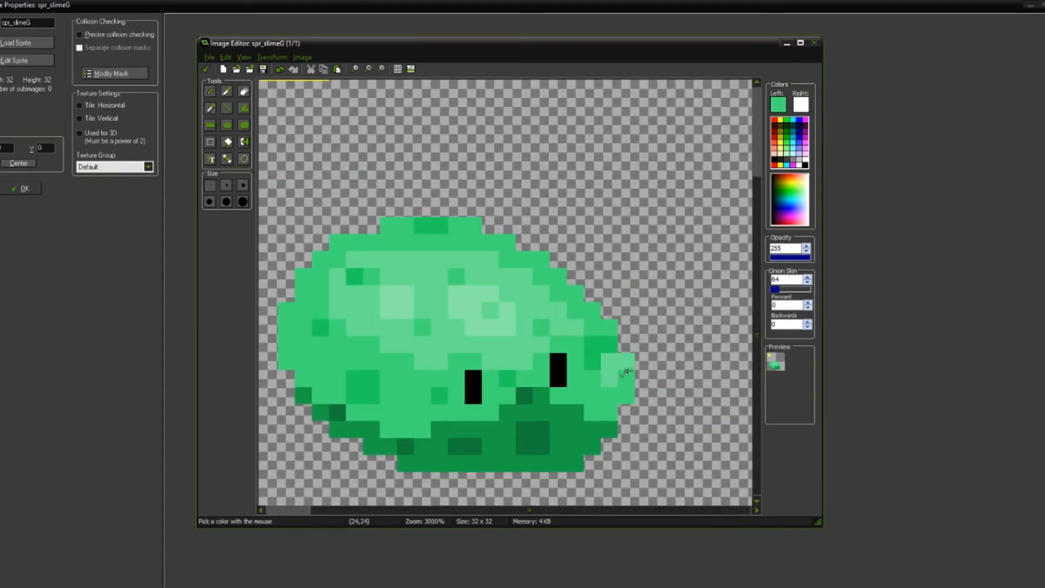
{"action": "scroll", "coordinate": [587, 365], "scroll_direction": "down", "scroll_amount": 3}
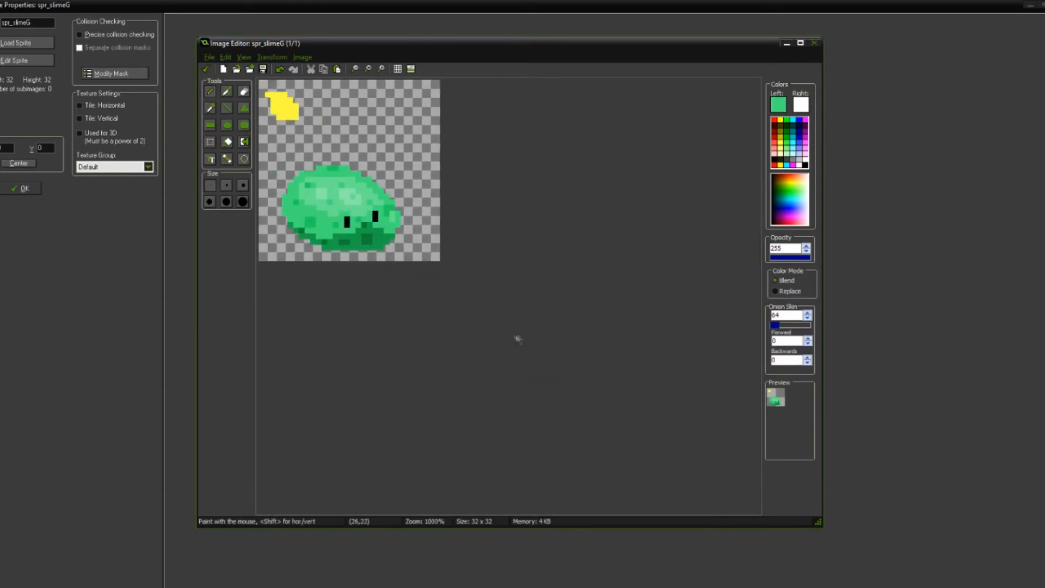
Step: Pick the dark green of the shadow's spots and paint one pixel of it at the shadow's upper-right corner
{"action": "scroll", "coordinate": [520, 342], "scroll_direction": "up", "scroll_amount": 4}
{"action": "left_click", "coordinate": [463, 426], "text": "ctrl"}
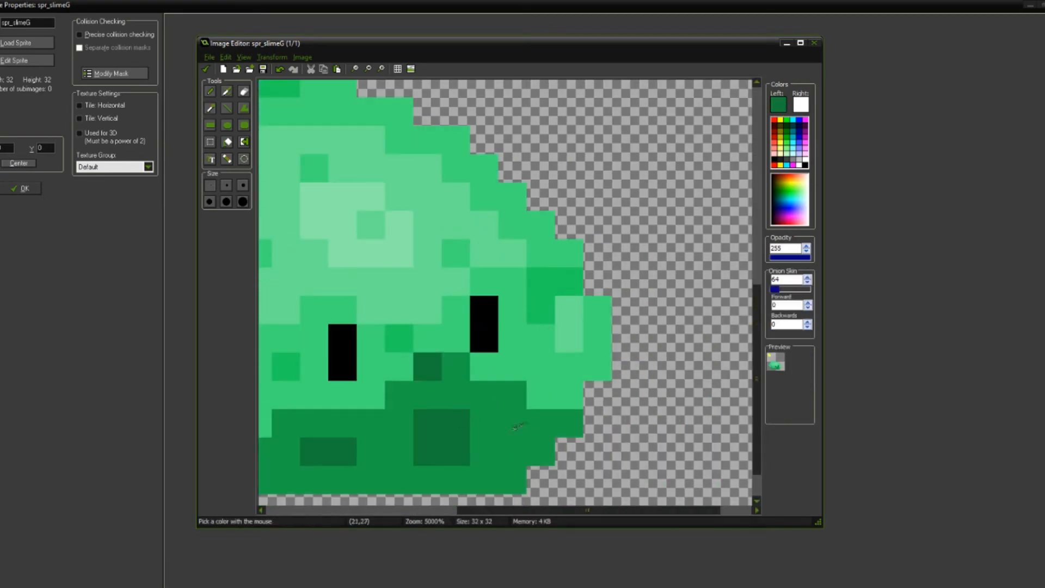
{"action": "left_click", "coordinate": [545, 417]}
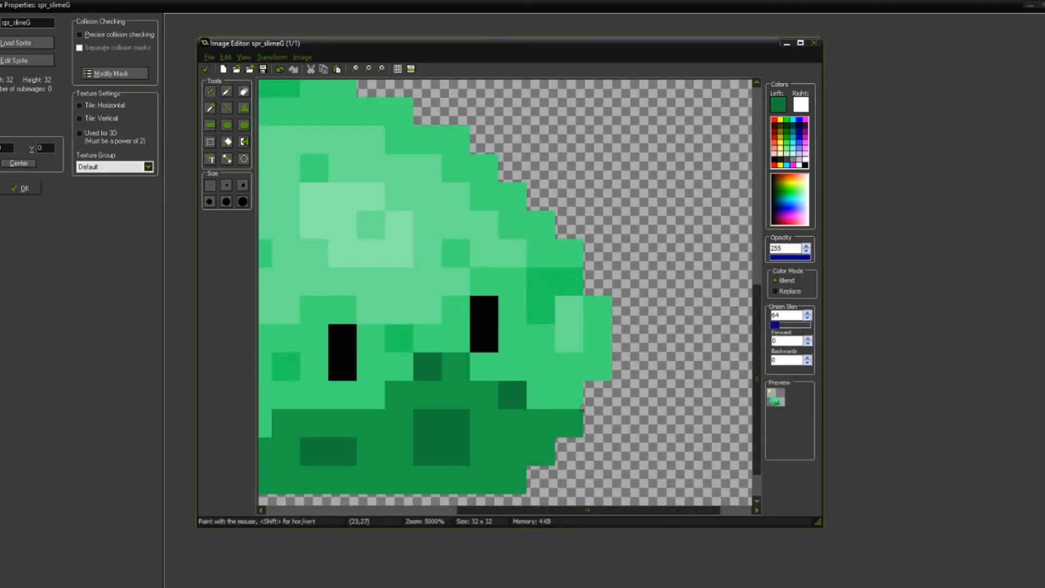
{"action": "scroll", "coordinate": [565, 392], "scroll_direction": "down", "scroll_amount": 2}
{"action": "scroll", "coordinate": [591, 424], "scroll_direction": "down", "scroll_amount": 2}
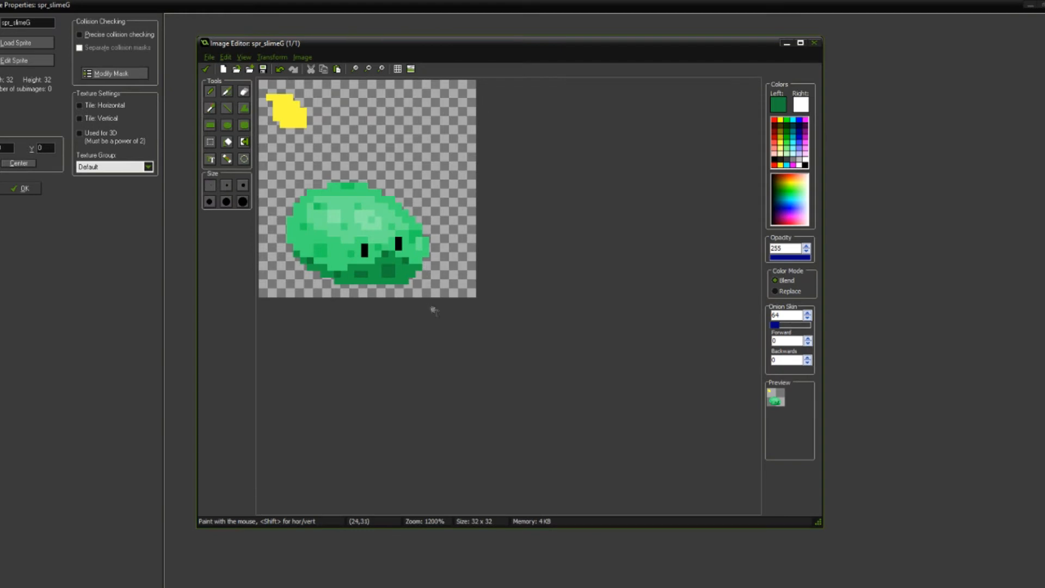
Step: Pick a shadow green and darken the drawing colour to luminance 47 (red 14, green 86, blue 39)
{"action": "scroll", "coordinate": [433, 309], "scroll_direction": "up", "scroll_amount": 4}
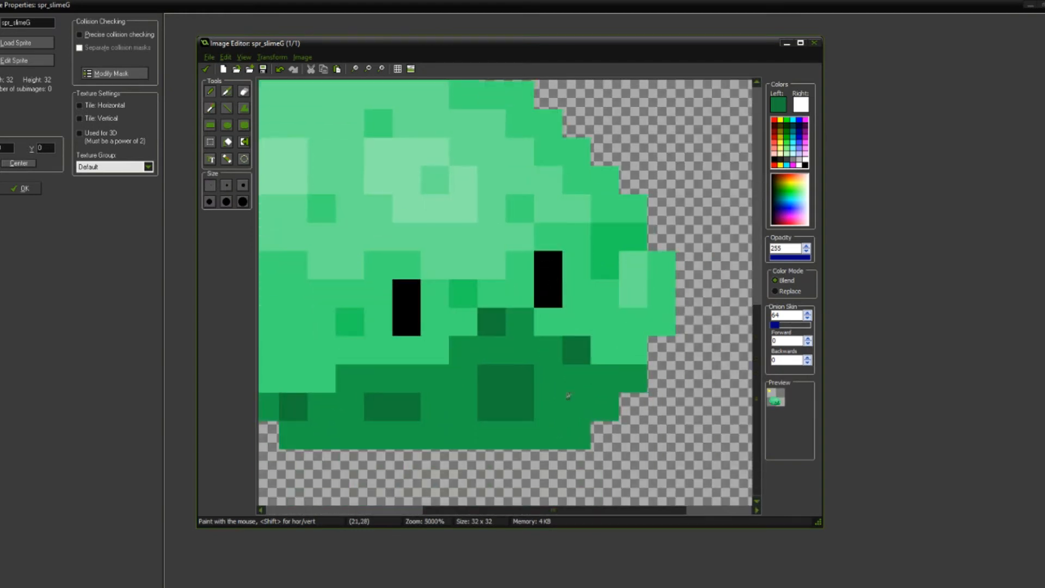
{"action": "key", "text": "o"}
{"action": "left_click", "coordinate": [571, 394]}
{"action": "left_click", "coordinate": [779, 105]}
{"action": "left_click", "coordinate": [641, 249]}
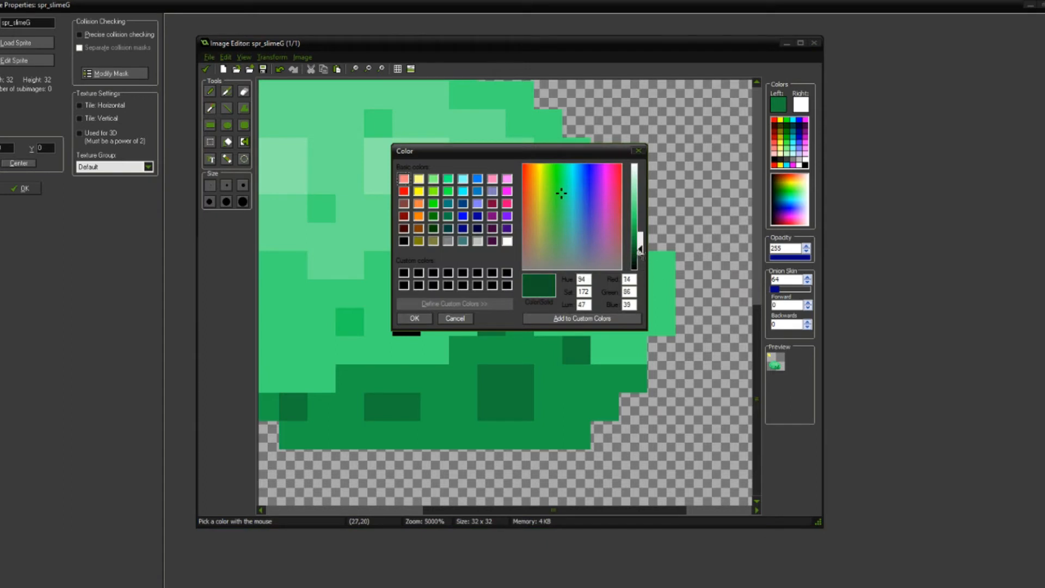
{"action": "left_click", "coordinate": [429, 318]}
Step: Paint the slime's lower-right edge pixels and the whole bottom row in the very dark green
{"action": "left_click_drag", "start_coordinate": [631, 378], "coordinate": [605, 393]}
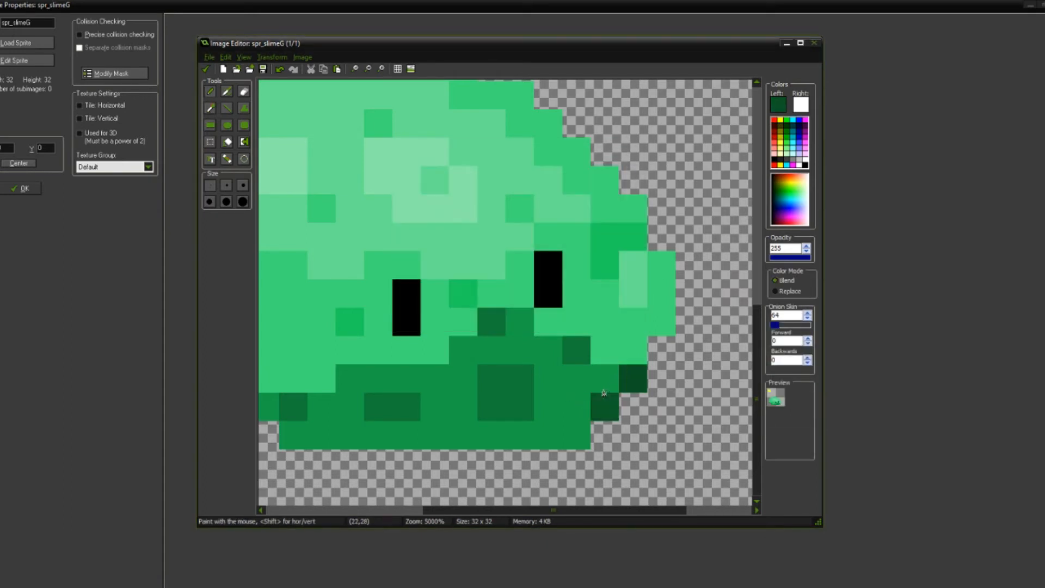
{"action": "left_click_drag", "start_coordinate": [571, 425], "coordinate": [452, 422]}
{"action": "scroll", "coordinate": [507, 428], "scroll_direction": "left", "scroll_amount": 3}
{"action": "left_click_drag", "start_coordinate": [547, 432], "coordinate": [376, 428]}
{"action": "scroll", "coordinate": [516, 370], "scroll_direction": "down", "scroll_amount": 1}
Step: Undo the two-pixel stroke at the lower left and continue the very dark edge up that side in single pixels
{"action": "left_click_drag", "start_coordinate": [440, 431], "coordinate": [446, 431]}
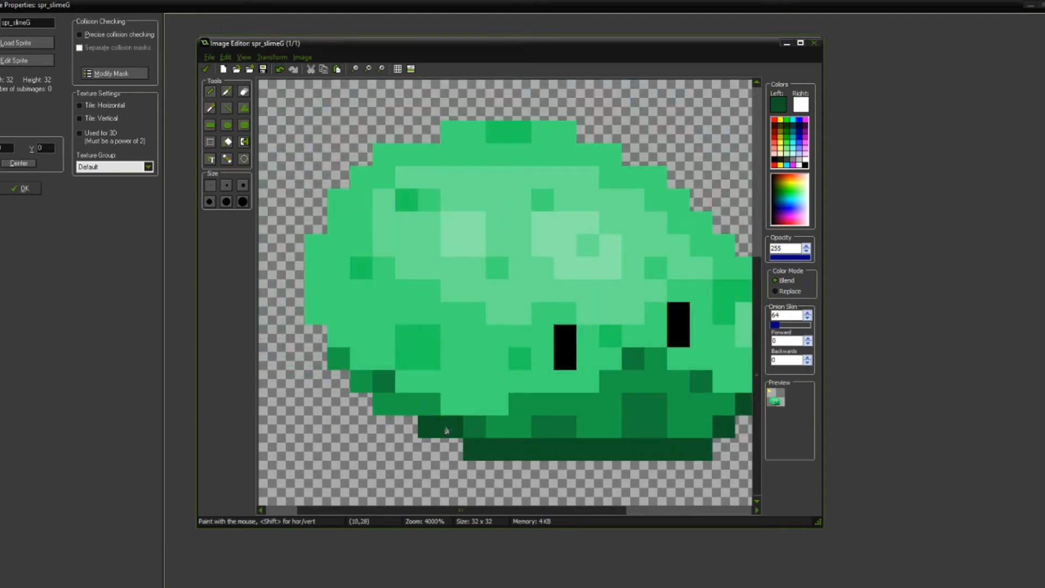
{"action": "key", "text": "ctrl+z"}
{"action": "scroll", "coordinate": [453, 439], "scroll_direction": "down", "scroll_amount": 3}
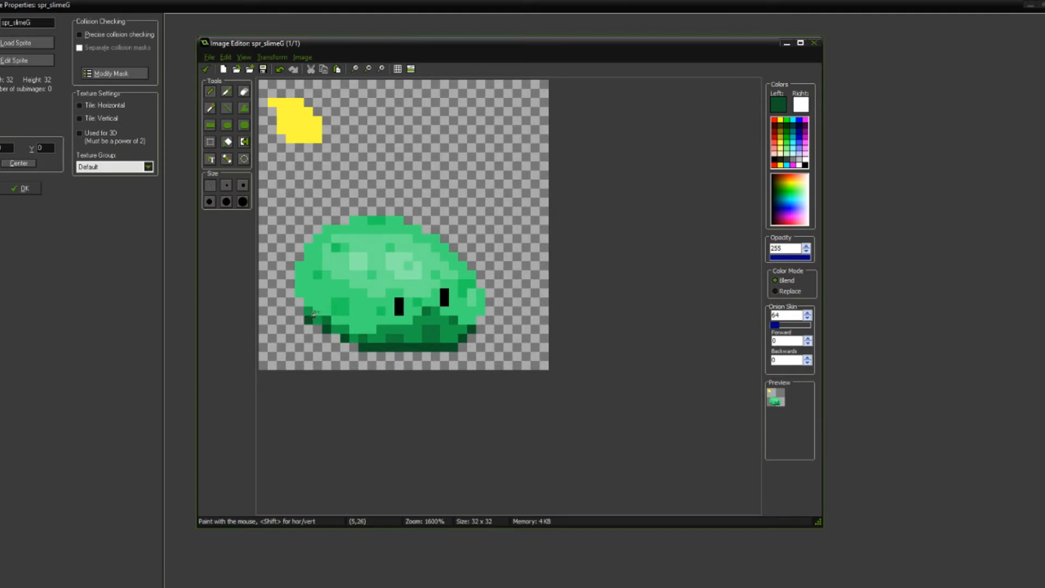
{"action": "scroll", "coordinate": [373, 338], "scroll_direction": "down", "scroll_amount": 3}
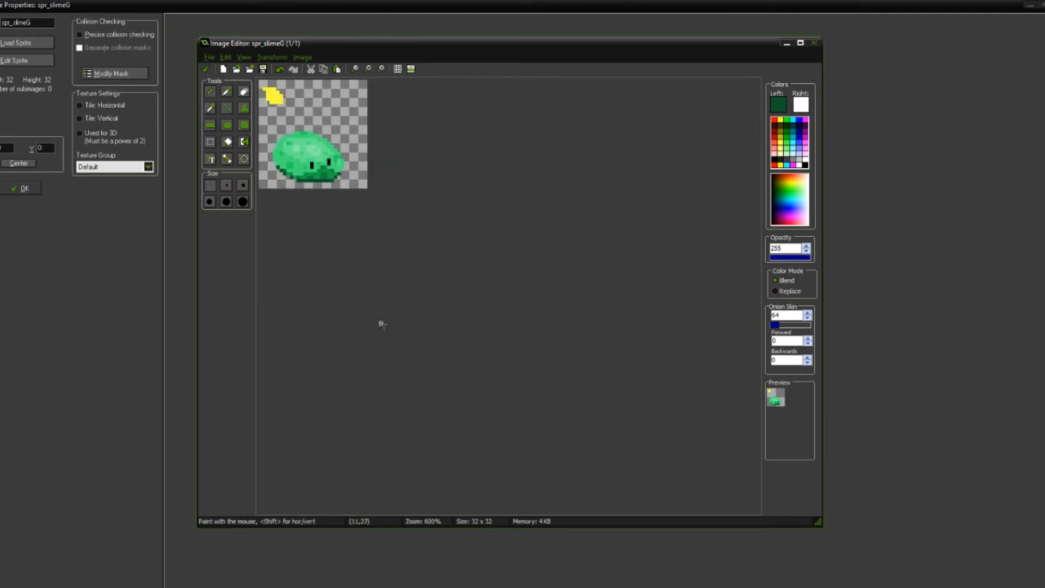
Step: Pick the shadow's main green and outline the slime's right side just outside the body, upward from the dark bottom edge
{"action": "scroll", "coordinate": [373, 301], "scroll_direction": "up", "scroll_amount": 4}
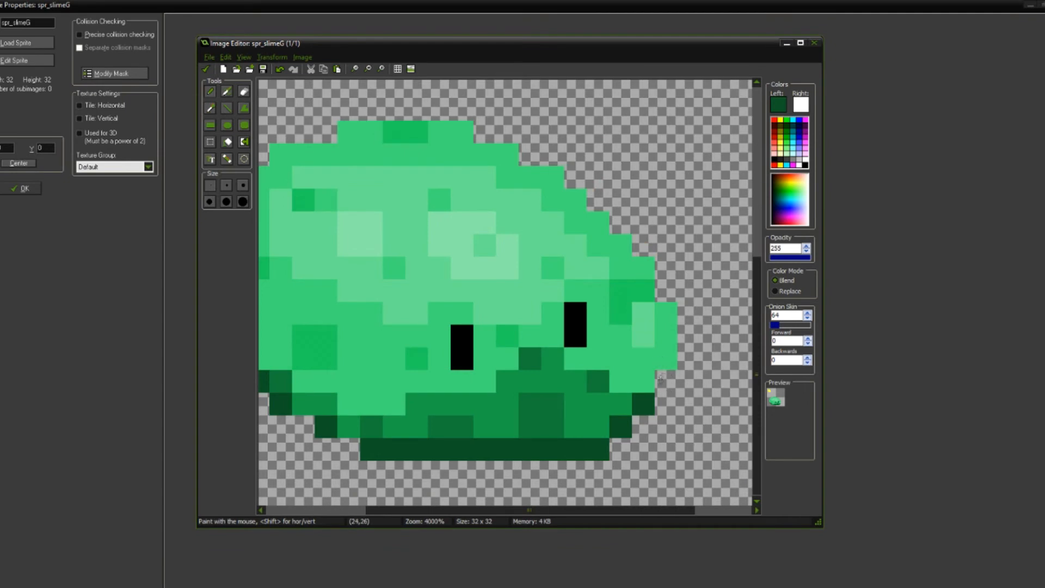
{"action": "key", "text": "o"}
{"action": "left_click", "coordinate": [626, 398]}
{"action": "key", "text": "d"}
{"action": "left_click", "coordinate": [672, 381]}
{"action": "left_click_drag", "start_coordinate": [686, 360], "coordinate": [686, 335]}
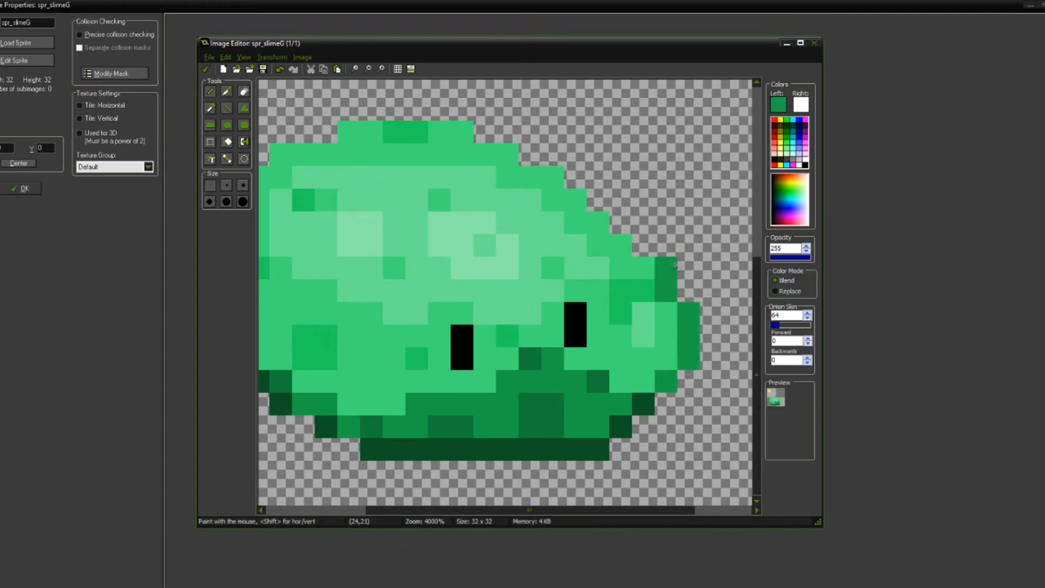
{"action": "scroll", "coordinate": [649, 317], "scroll_direction": "down", "scroll_amount": 3}
{"action": "scroll", "coordinate": [495, 289], "scroll_direction": "up", "scroll_amount": 4}
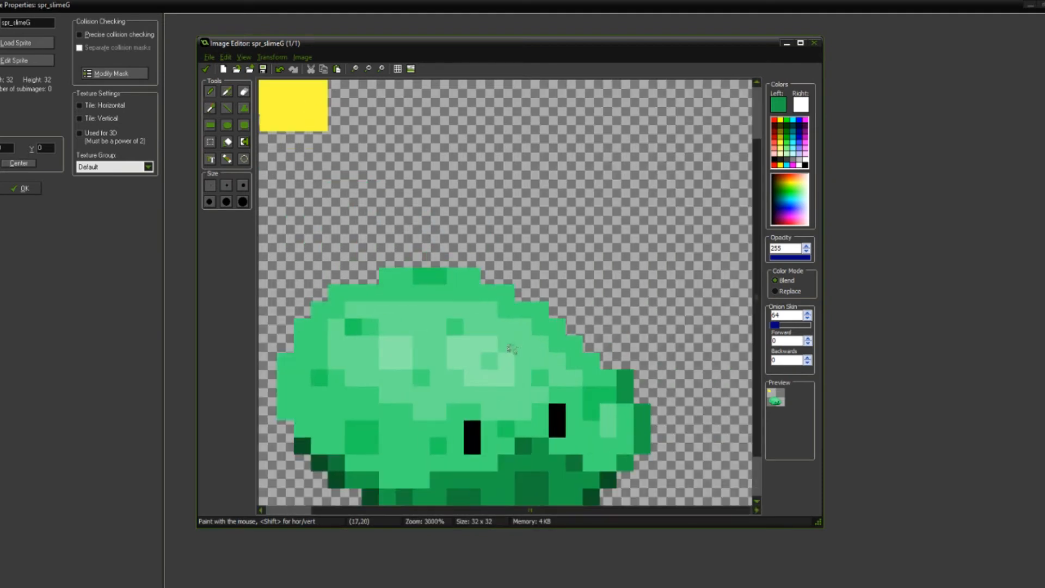
Step: Continue the shadow-green outline pixel by pixel up the slime's stepped upper-right slope
{"action": "left_click", "coordinate": [653, 233]}
{"action": "left_click", "coordinate": [625, 204]}
{"action": "middle_click_drag", "start_coordinate": [624, 202], "coordinate": [631, 256]}
{"action": "left_click", "coordinate": [602, 228]}
{"action": "left_click", "coordinate": [576, 198]}
{"action": "left_click", "coordinate": [543, 172]}
{"action": "left_click", "coordinate": [516, 172]}
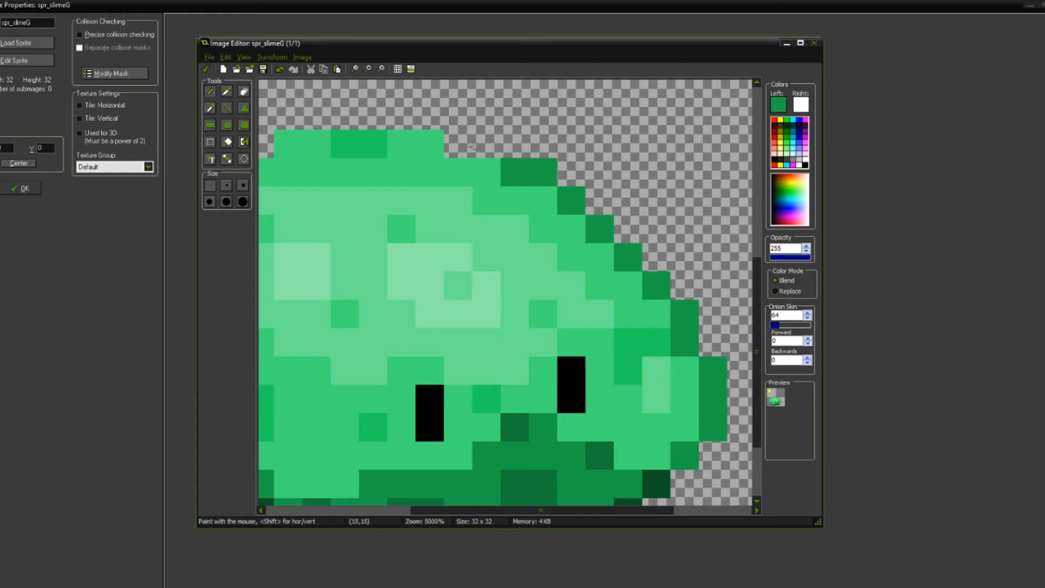
Step: Extend the shadow-green outline over the last upper-right step and across the slime's flat top edge
{"action": "left_click", "coordinate": [459, 144]}
{"action": "left_click", "coordinate": [486, 144]}
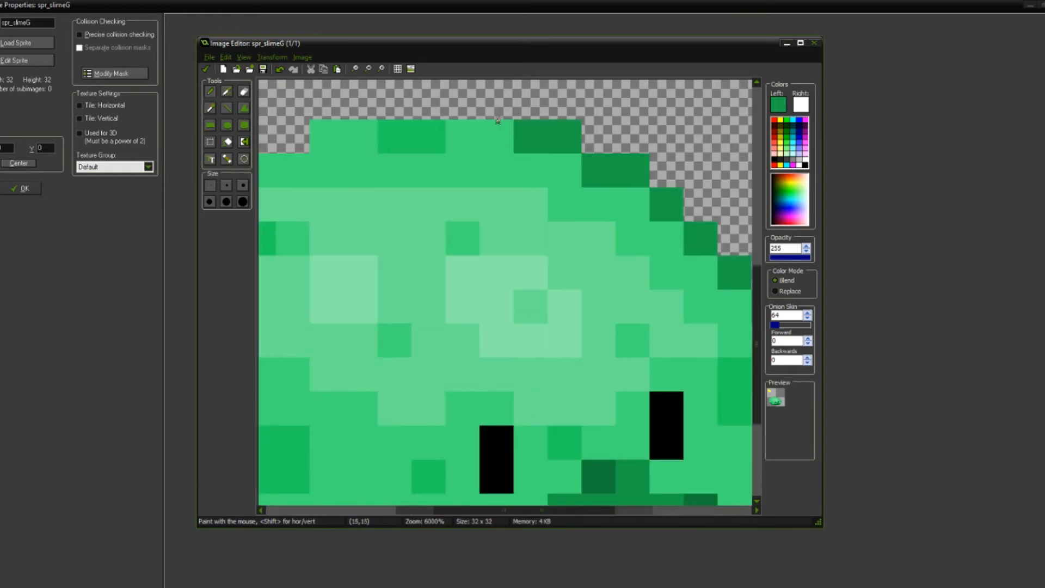
{"action": "left_click", "coordinate": [462, 103]}
{"action": "left_click", "coordinate": [497, 103]}
{"action": "left_click", "coordinate": [429, 103]}
{"action": "mouse_move", "coordinate": [501, 137]}
{"action": "middle_mouse_down"}
{"action": "mouse_move", "coordinate": [565, 167]}
{"action": "mouse_move", "coordinate": [608, 170]}
{"action": "middle_mouse_up"}
{"action": "left_click", "coordinate": [504, 137]}
{"action": "left_click", "coordinate": [471, 138]}
{"action": "left_click", "coordinate": [438, 138]}
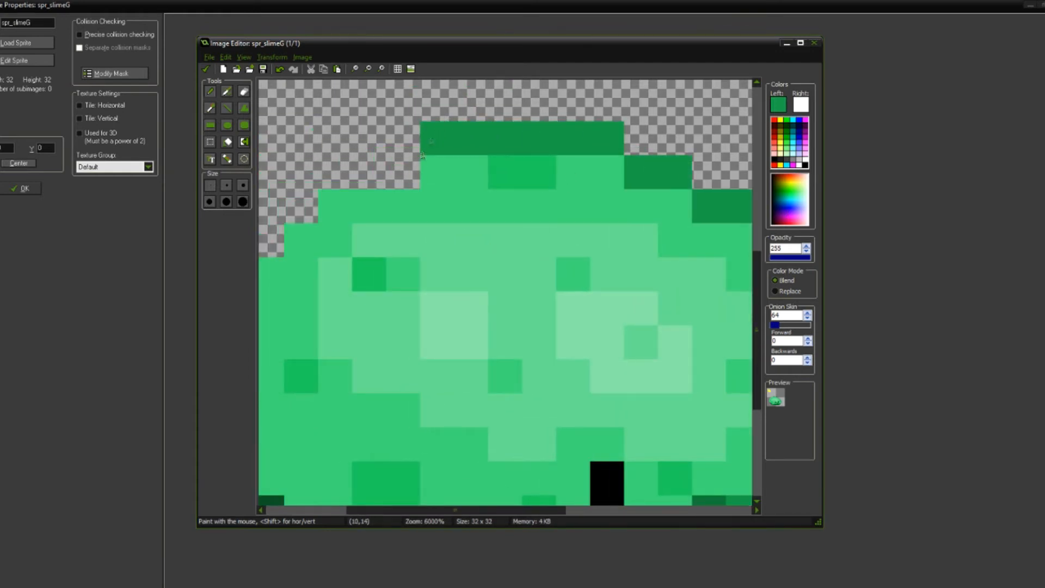
Step: Continue the shadow-green outline down the first steps of the slime's upper-left slope
{"action": "middle_click_drag", "start_coordinate": [438, 138], "coordinate": [573, 146]}
{"action": "left_click", "coordinate": [505, 175]}
{"action": "left_click", "coordinate": [472, 174]}
{"action": "left_click", "coordinate": [539, 175]}
{"action": "left_click", "coordinate": [436, 208]}
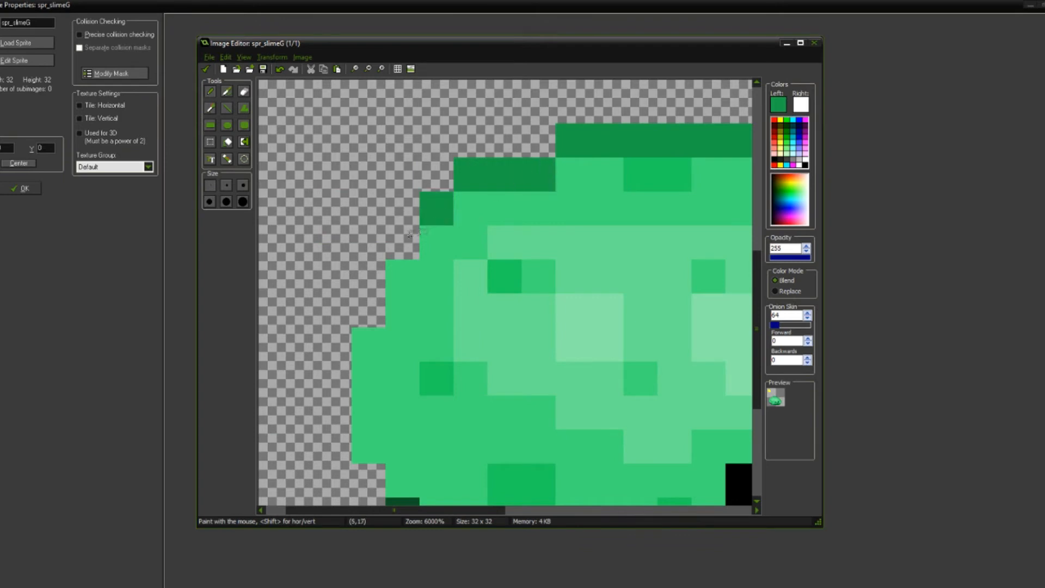
Step: Finish the shadow-green outline down the slime's left side, undoing one stroke and closing it against the dark bottom edge
{"action": "left_click", "coordinate": [403, 242]}
{"action": "middle_click_drag", "start_coordinate": [403, 242], "coordinate": [446, 153]}
{"action": "left_click", "coordinate": [420, 187]}
{"action": "left_click", "coordinate": [423, 216]}
{"action": "left_click_drag", "start_coordinate": [389, 265], "coordinate": [387, 309]}
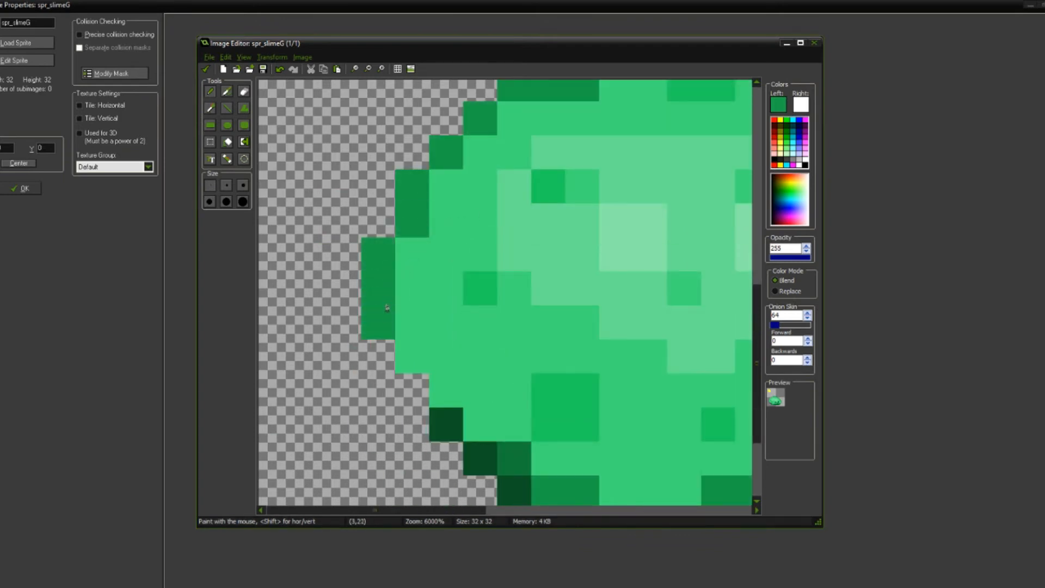
{"action": "left_click", "coordinate": [400, 361]}
{"action": "key", "text": "ctrl+z"}
{"action": "left_click", "coordinate": [382, 348]}
{"action": "scroll", "coordinate": [414, 375], "scroll_direction": "down", "scroll_amount": 5}
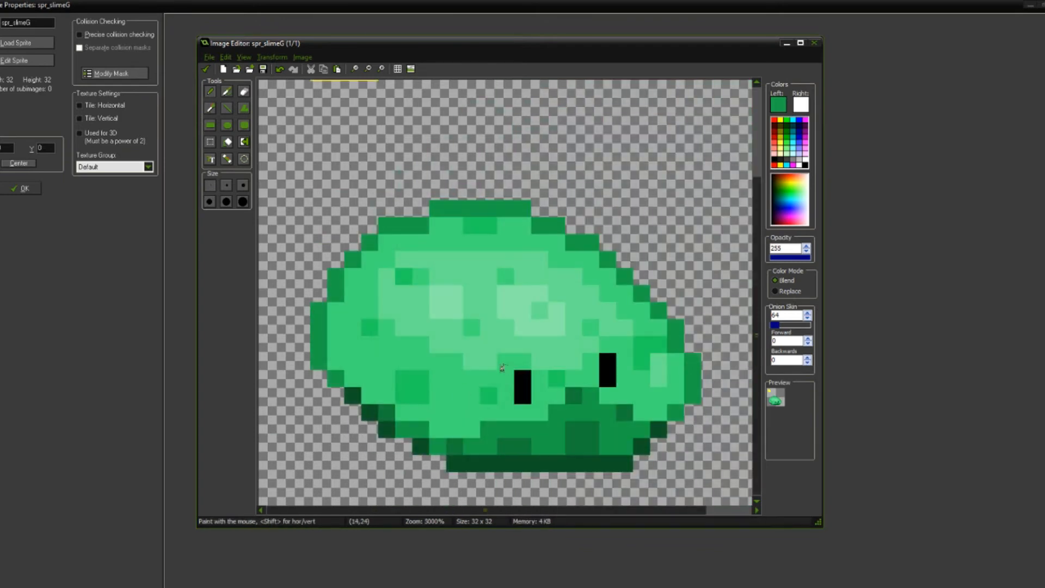
{"action": "scroll", "coordinate": [460, 259], "scroll_direction": "down", "scroll_amount": 2}
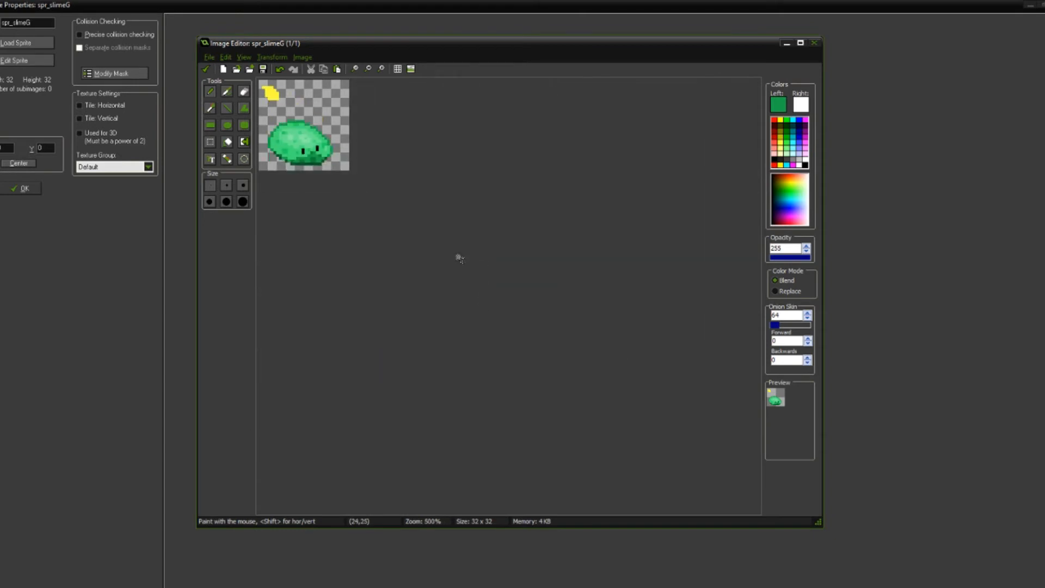
Step: Select the outline strip on the slime's left side and move it one pixel inward
{"action": "scroll", "coordinate": [455, 241], "scroll_direction": "up", "scroll_amount": 5}
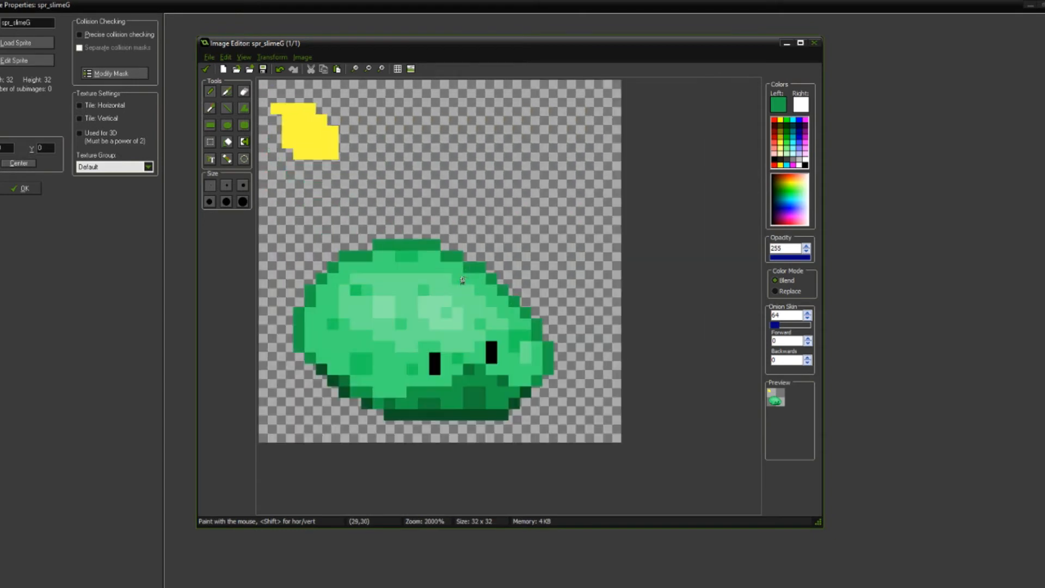
{"action": "left_click", "coordinate": [226, 141]}
{"action": "mouse_move", "coordinate": [281, 245]}
{"action": "left_mouse_down"}
{"action": "mouse_move", "coordinate": [322, 393]}
{"action": "mouse_move", "coordinate": [347, 406]}
{"action": "left_mouse_up"}
{"action": "left_click_drag", "start_coordinate": [310, 351], "coordinate": [320, 347]}
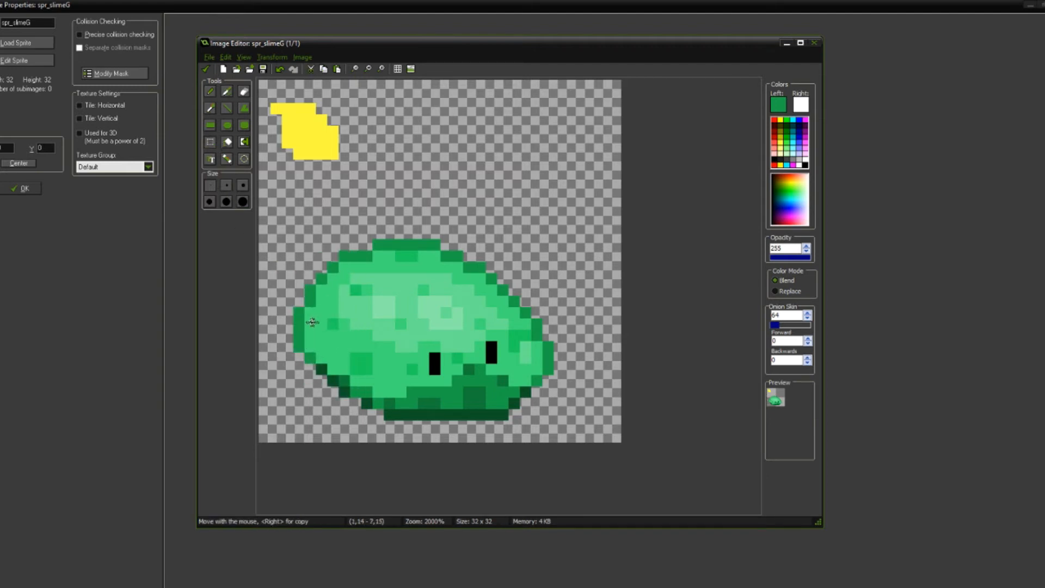
{"action": "left_click_drag", "start_coordinate": [271, 240], "coordinate": [325, 392]}
{"action": "left_click_drag", "start_coordinate": [306, 351], "coordinate": [325, 348]}
{"action": "scroll", "coordinate": [361, 347], "scroll_direction": "down", "scroll_amount": 1}
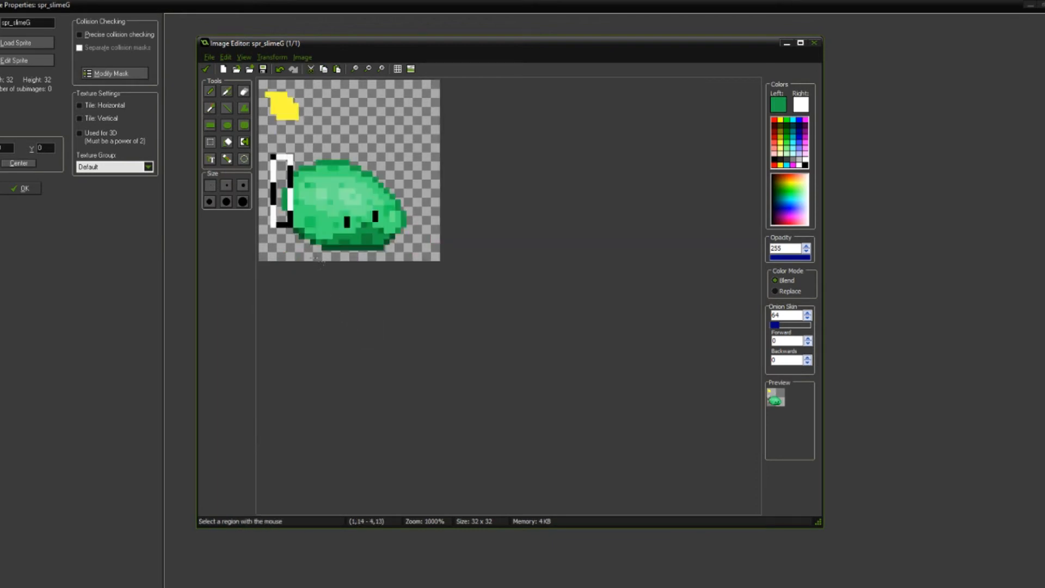
{"action": "left_click_drag", "start_coordinate": [401, 151], "coordinate": [407, 156]}
Step: Patch the left outline below the moved strip, covering the stray inner outline pixel with the body green
{"action": "scroll", "coordinate": [318, 256], "scroll_direction": "up", "scroll_amount": 4}
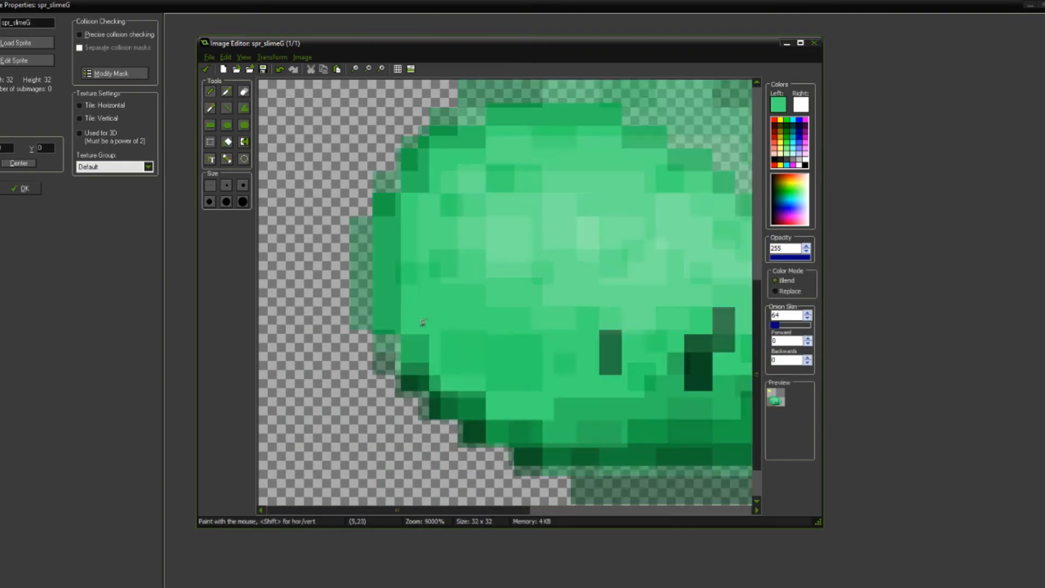
{"action": "scroll", "coordinate": [423, 322], "scroll_direction": "down", "scroll_amount": 5}
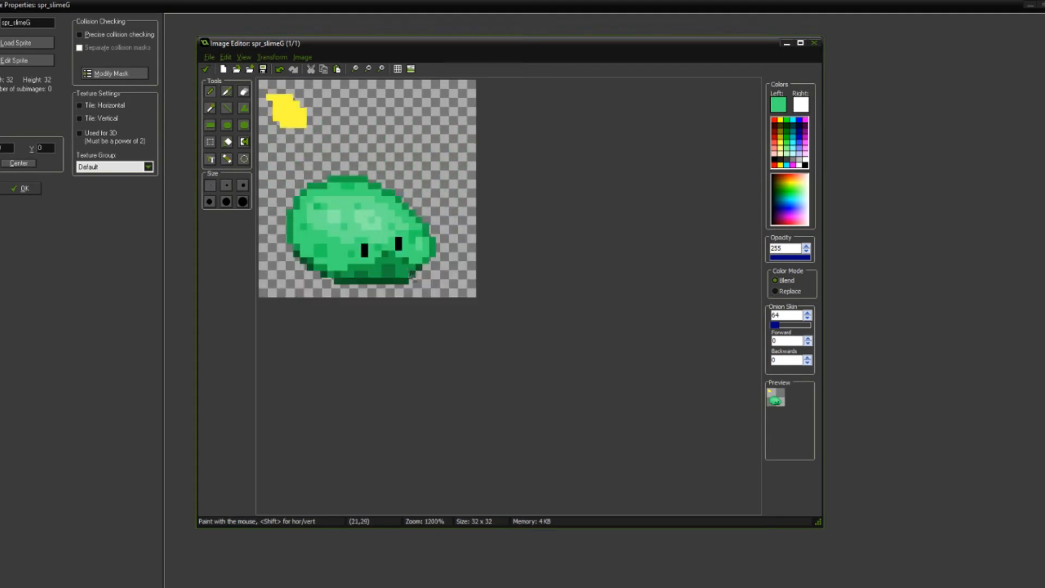
{"action": "scroll", "coordinate": [413, 277], "scroll_direction": "up", "scroll_amount": 2}
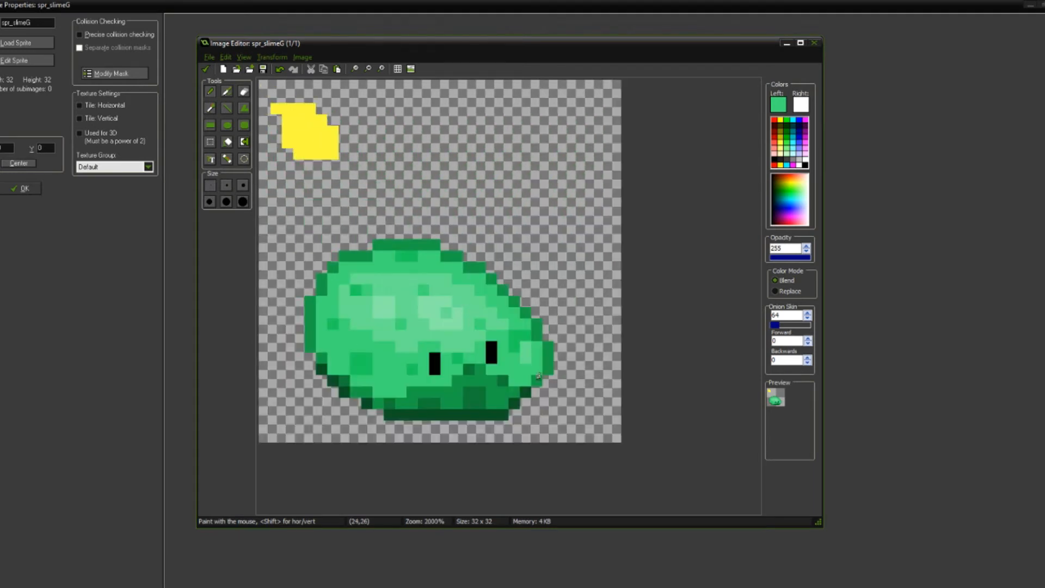
Step: Select the protruding strip at the slime's right edge and move it one pixel inward
{"action": "left_click", "coordinate": [212, 144]}
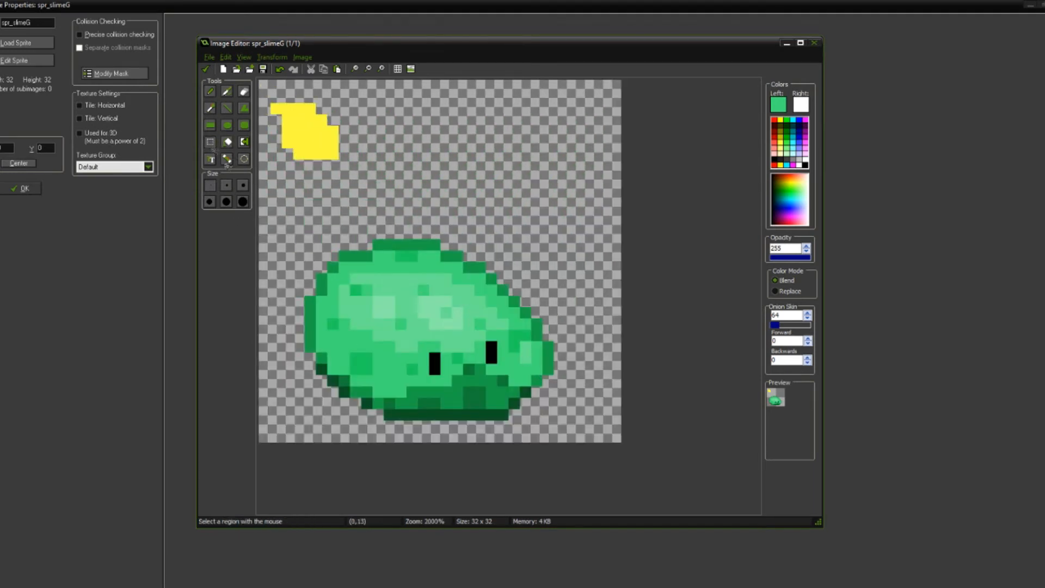
{"action": "left_click_drag", "start_coordinate": [548, 324], "coordinate": [531, 438]}
{"action": "left_click_drag", "start_coordinate": [547, 379], "coordinate": [540, 390]}
Step: Erase the protruding pixels on the slime's right side and redraw the outline one pixel inward with the sampled outline green
{"action": "left_click", "coordinate": [527, 316]}
{"action": "key", "text": "e"}
{"action": "left_click", "coordinate": [525, 314]}
{"action": "key", "text": "o"}
{"action": "left_click", "coordinate": [517, 315]}
{"action": "key", "text": "d"}
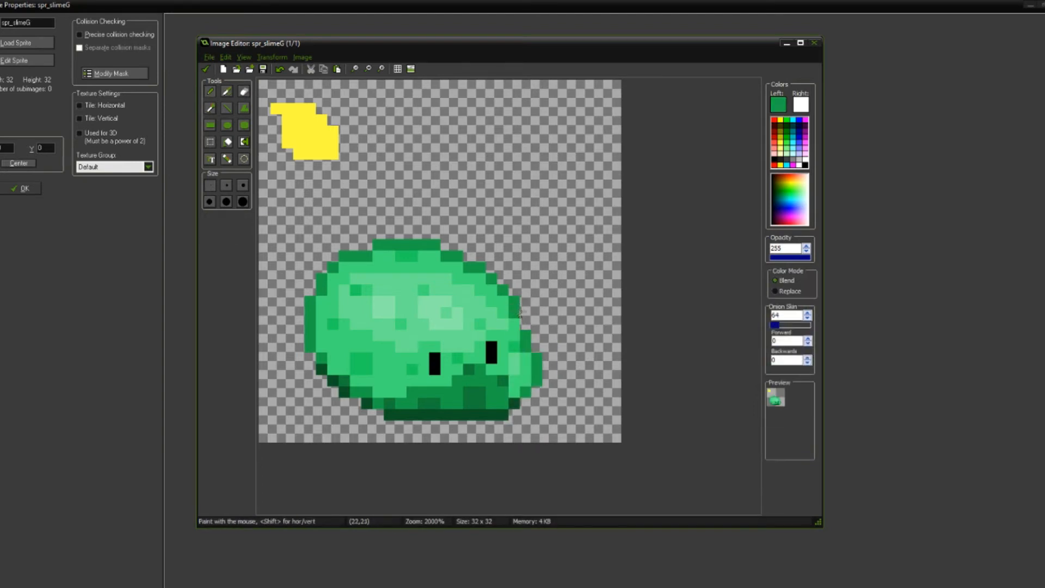
Step: Sample the speckle green and extend the spot between the eyes one pixel downward
{"action": "scroll", "coordinate": [555, 375], "scroll_direction": "up", "scroll_amount": 2}
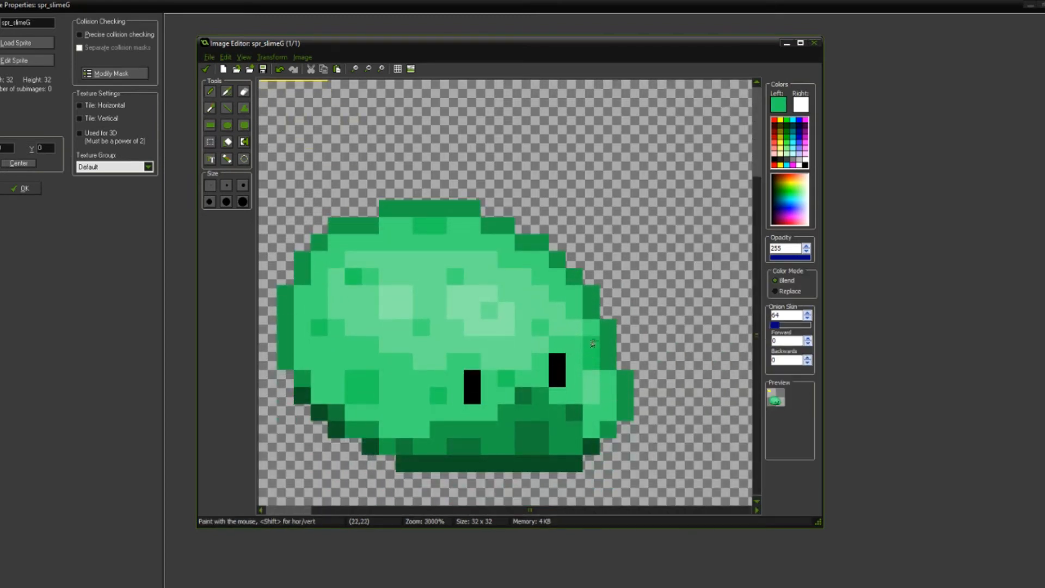
{"action": "scroll", "coordinate": [596, 353], "scroll_direction": "down", "scroll_amount": 1}
{"action": "scroll", "coordinate": [585, 390], "scroll_direction": "up", "scroll_amount": 3}
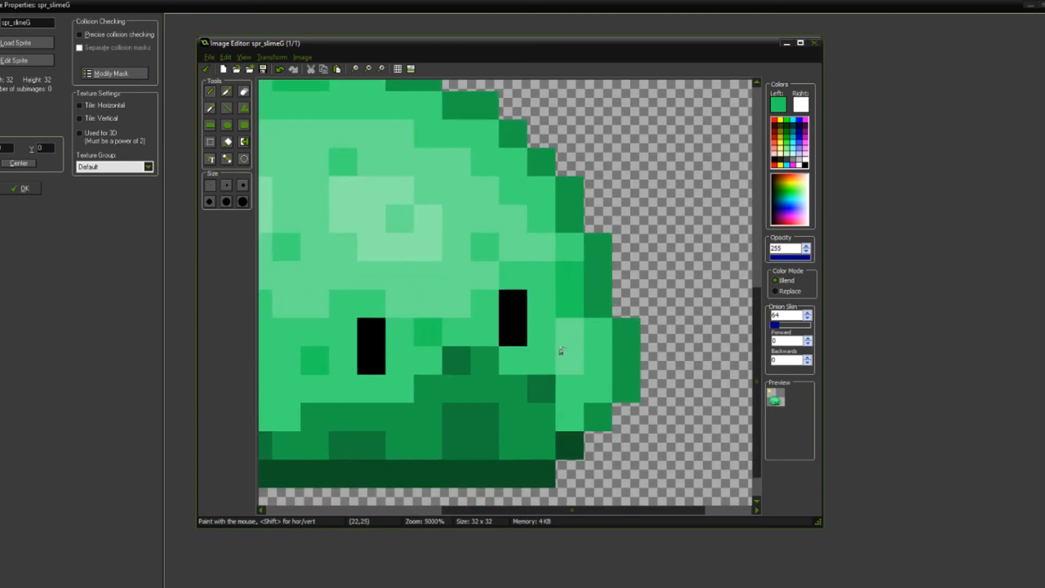
{"action": "key", "text": "ctrl"}
{"action": "left_click", "coordinate": [436, 336], "text": "ctrl"}
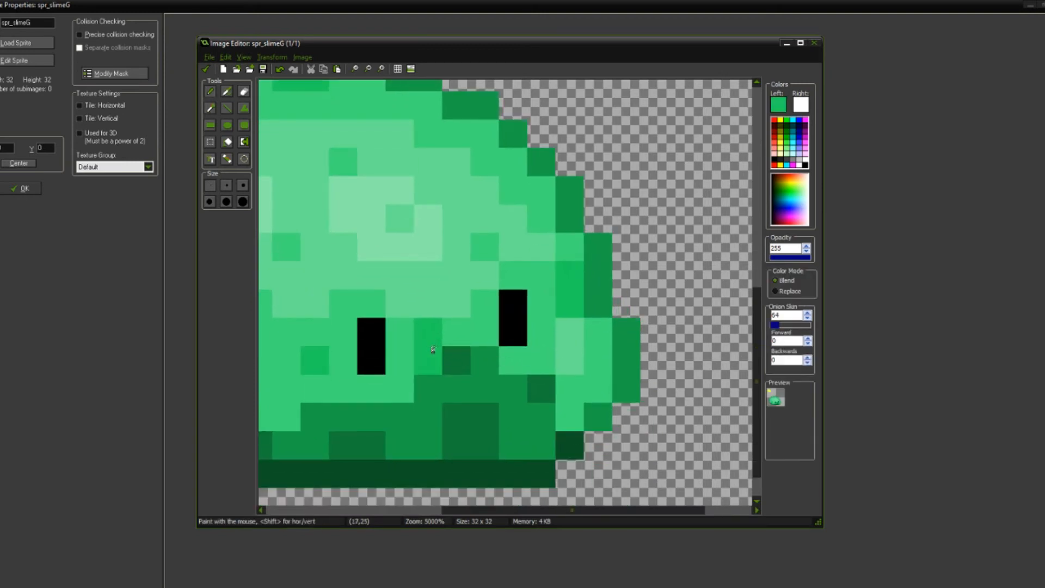
Step: Examine the whole slime at small and large scale to judge its silhouette, spots and right edge
{"action": "scroll", "coordinate": [471, 355], "scroll_direction": "down", "scroll_amount": 2}
{"action": "scroll", "coordinate": [516, 375], "scroll_direction": "down", "scroll_amount": 2}
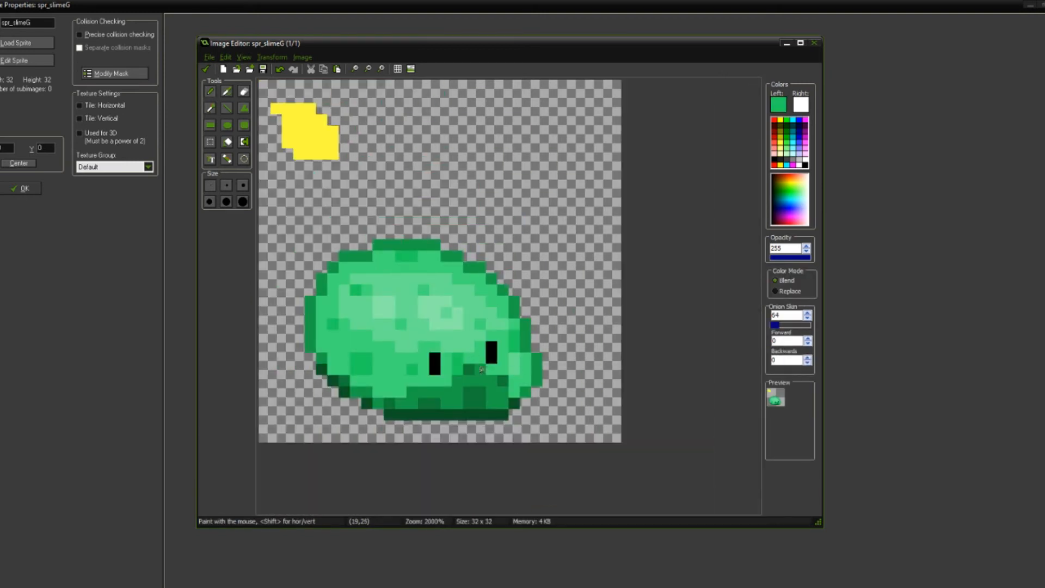
{"action": "scroll", "coordinate": [480, 364], "scroll_direction": "down", "scroll_amount": 3}
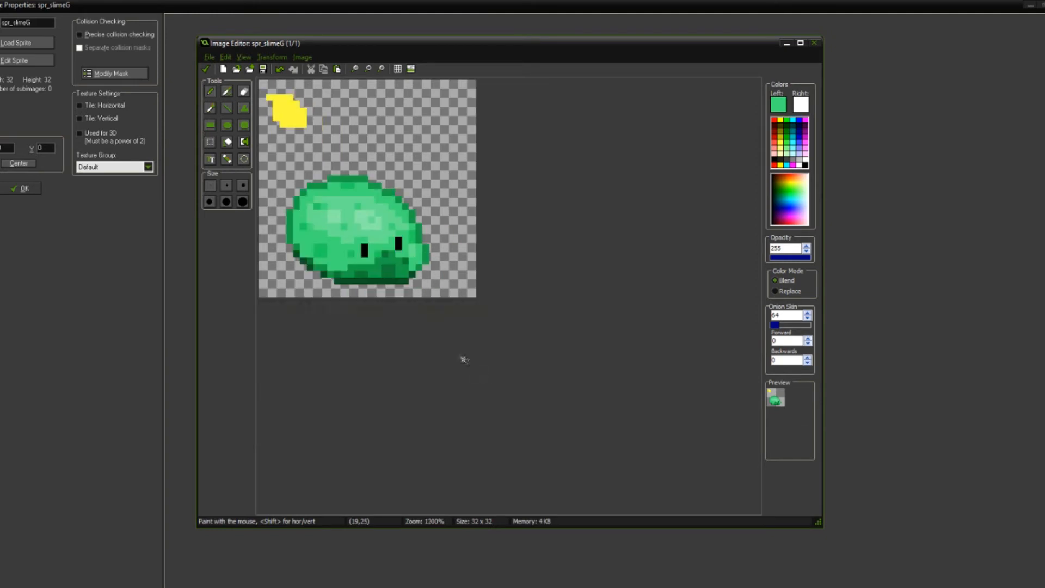
{"action": "key", "text": "ctrl"}
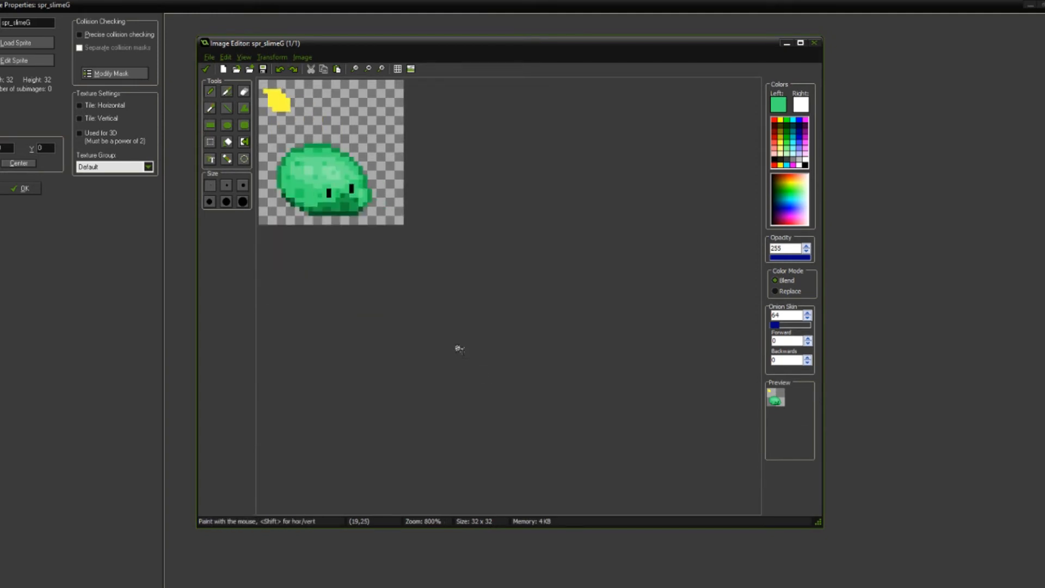
{"action": "scroll", "coordinate": [459, 349], "scroll_direction": "down", "scroll_amount": 2}
{"action": "scroll", "coordinate": [459, 349], "scroll_direction": "up", "scroll_amount": 4}
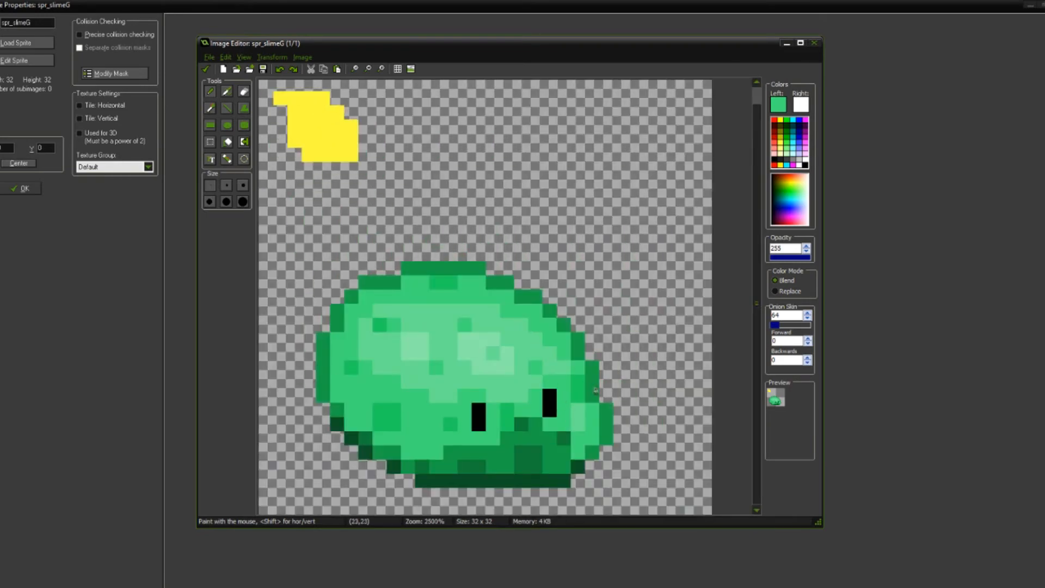
{"action": "scroll", "coordinate": [593, 389], "scroll_direction": "up", "scroll_amount": 2}
{"action": "scroll", "coordinate": [537, 275], "scroll_direction": "down", "scroll_amount": 4}
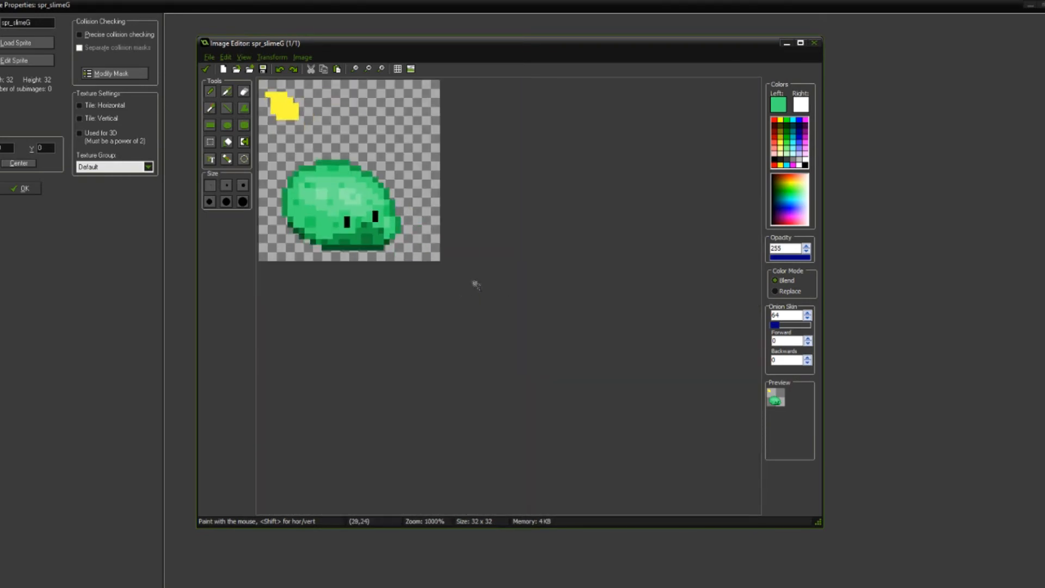
{"action": "scroll", "coordinate": [477, 287], "scroll_direction": "down", "scroll_amount": 2}
{"action": "scroll", "coordinate": [480, 300], "scroll_direction": "up", "scroll_amount": 2}
{"action": "scroll", "coordinate": [486, 309], "scroll_direction": "up", "scroll_amount": 4}
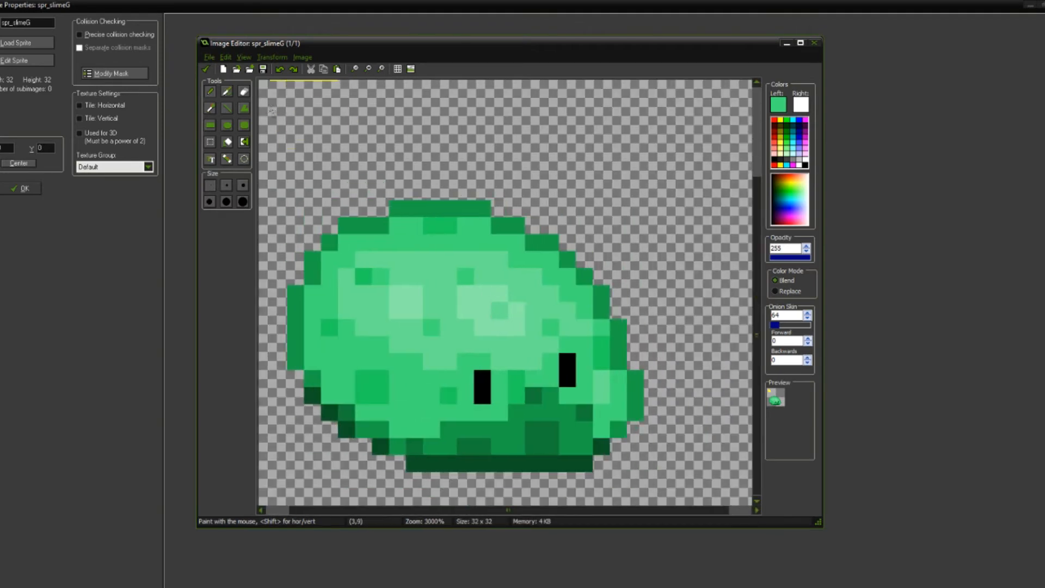
Step: Erase the yellow shape in the upper-left corner of the sprite canvas completely
{"action": "left_click", "coordinate": [205, 69]}
{"action": "double_click", "coordinate": [312, 120]}
{"action": "scroll", "coordinate": [446, 292], "scroll_direction": "up", "scroll_amount": 4}
{"action": "mouse_move", "coordinate": [352, 175]}
{"action": "left_mouse_down"}
{"action": "mouse_move", "coordinate": [313, 153]}
{"action": "mouse_move", "coordinate": [320, 174]}
{"action": "mouse_move", "coordinate": [354, 188]}
{"action": "mouse_move", "coordinate": [284, 152]}
{"action": "mouse_move", "coordinate": [321, 168]}
{"action": "mouse_move", "coordinate": [338, 123]}
{"action": "left_mouse_up"}
{"action": "left_click", "coordinate": [244, 92]}
{"action": "scroll", "coordinate": [455, 237], "scroll_direction": "down", "scroll_amount": 4}
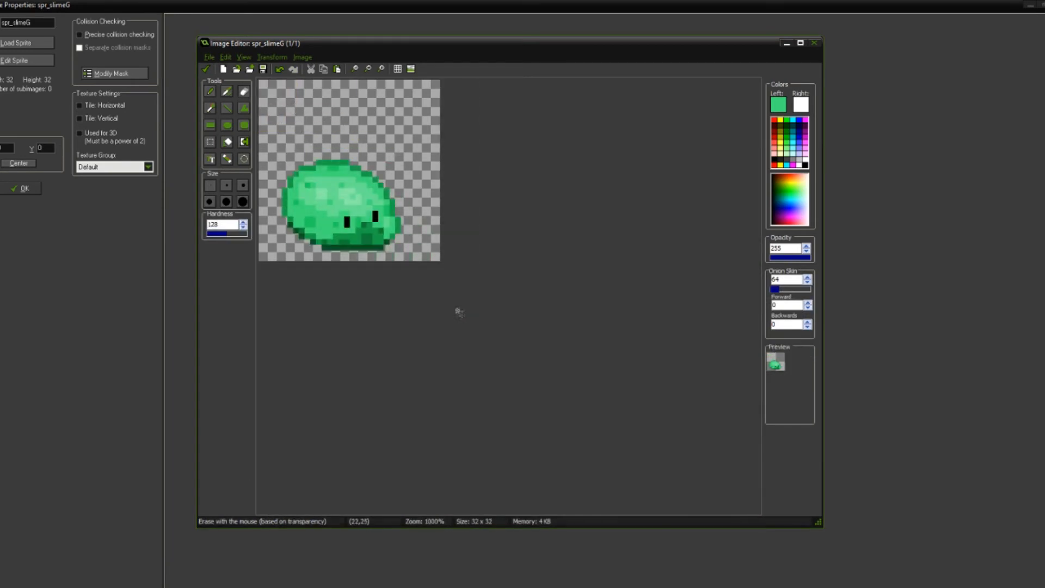
Step: Set the drawing opacity to 150
{"action": "scroll", "coordinate": [412, 281], "scroll_direction": "down", "scroll_amount": 2}
{"action": "scroll", "coordinate": [404, 257], "scroll_direction": "up", "scroll_amount": 8}
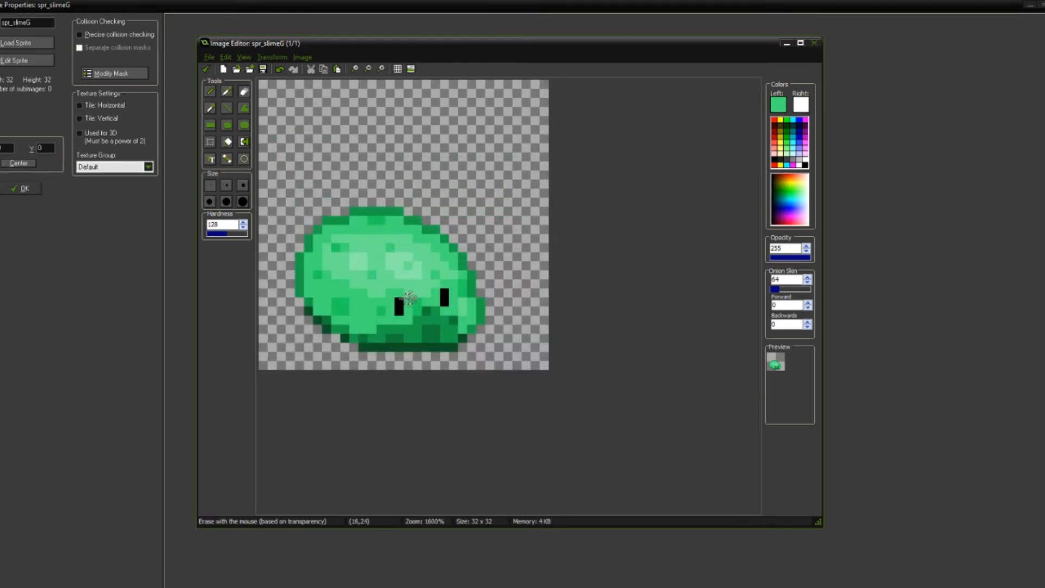
{"action": "middle_click_drag", "start_coordinate": [556, 345], "coordinate": [467, 265]}
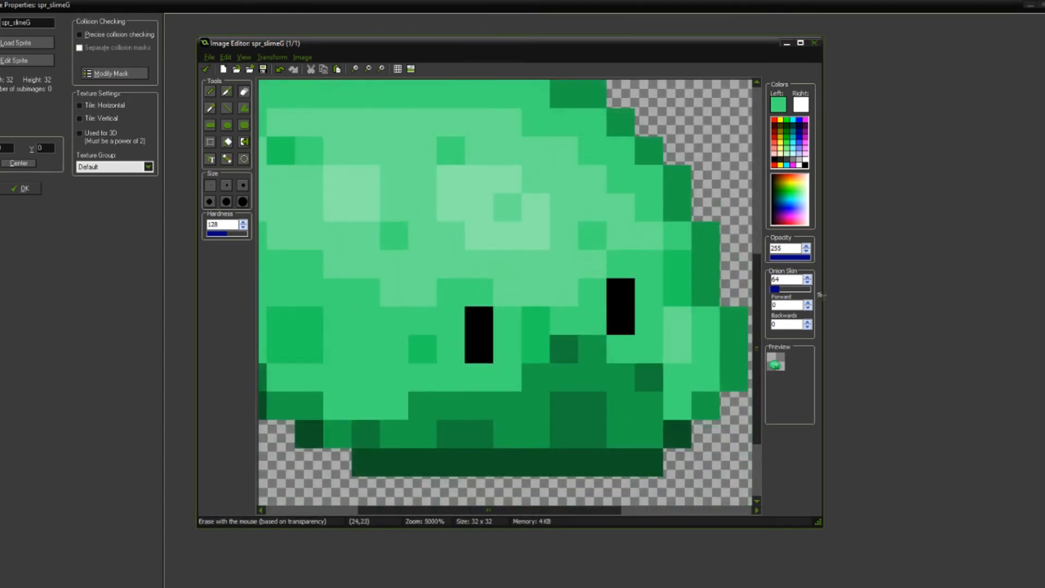
{"action": "left_click", "coordinate": [772, 258]}
{"action": "left_click", "coordinate": [790, 259]}
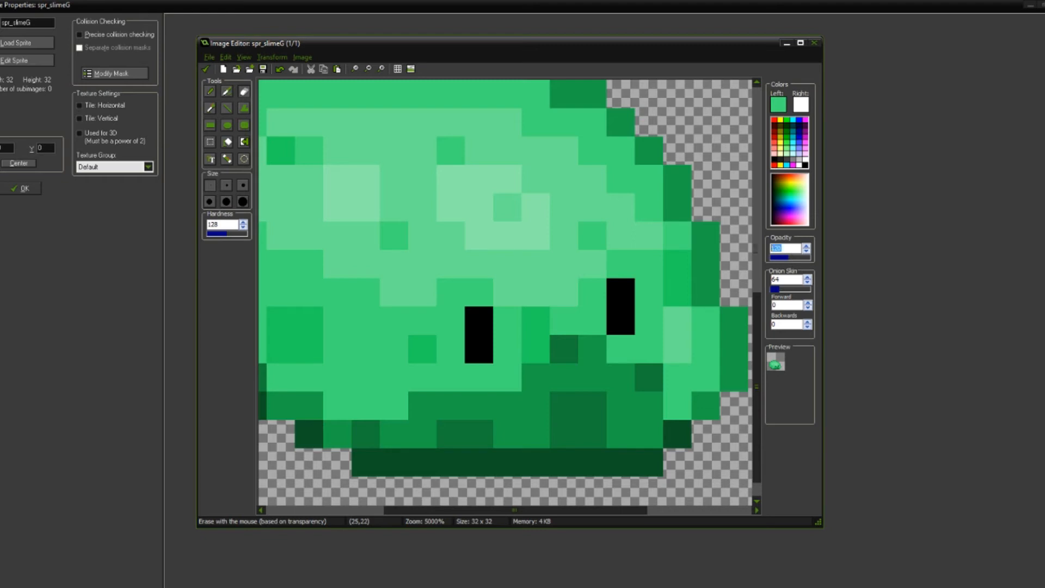
{"action": "type", "text": "150"}
{"action": "key", "text": "ctrl"}
Step: Sample the light highlight green and the speckle green of the large lower-left spot from the slime at 255 opacity
{"action": "scroll", "coordinate": [536, 267], "scroll_direction": "down", "scroll_amount": 5, "text": "ctrl"}
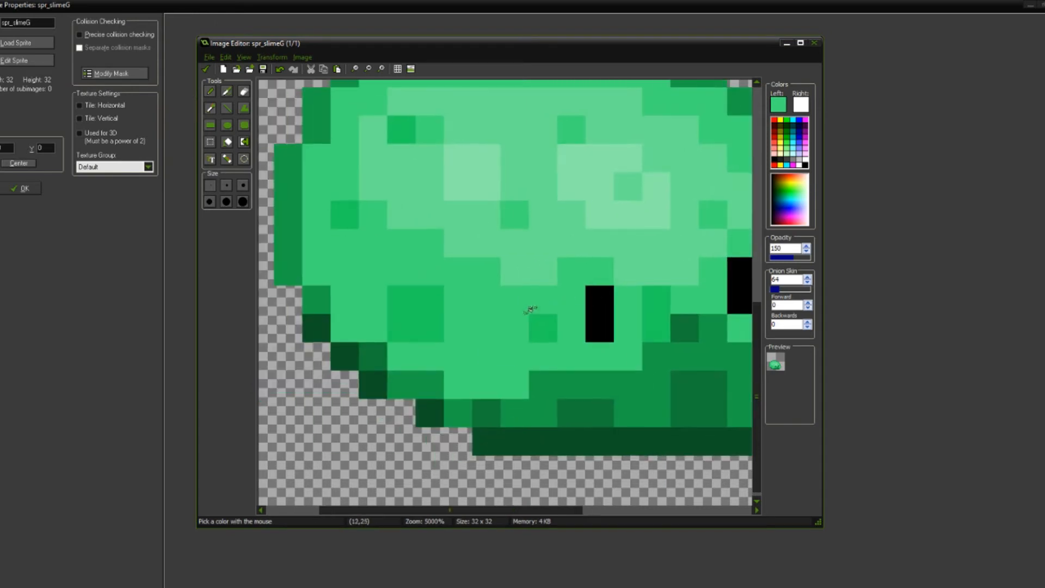
{"action": "scroll", "coordinate": [463, 322], "scroll_direction": "up", "scroll_amount": 4, "text": "ctrl"}
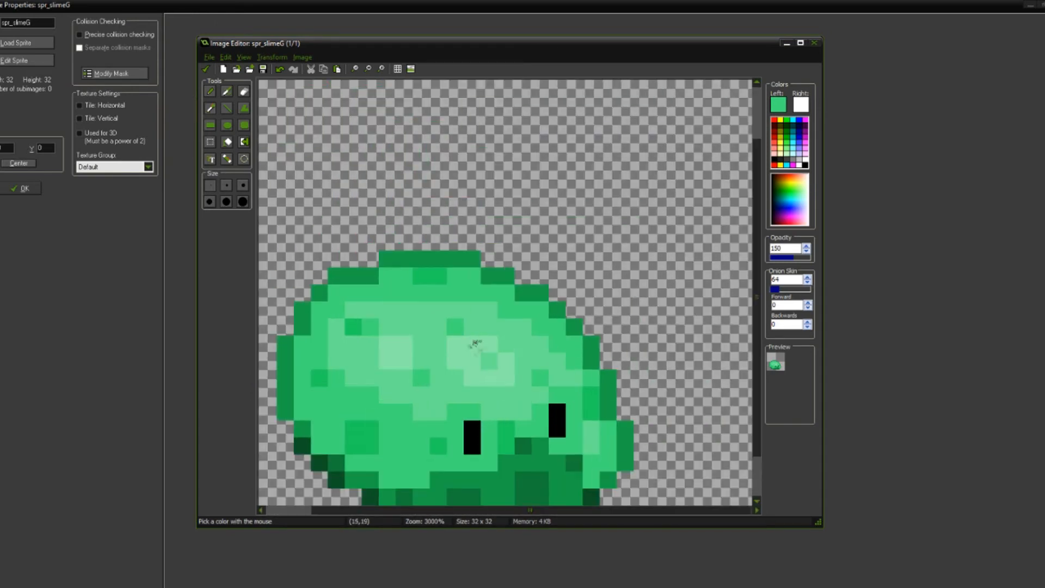
{"action": "left_click", "coordinate": [427, 337]}
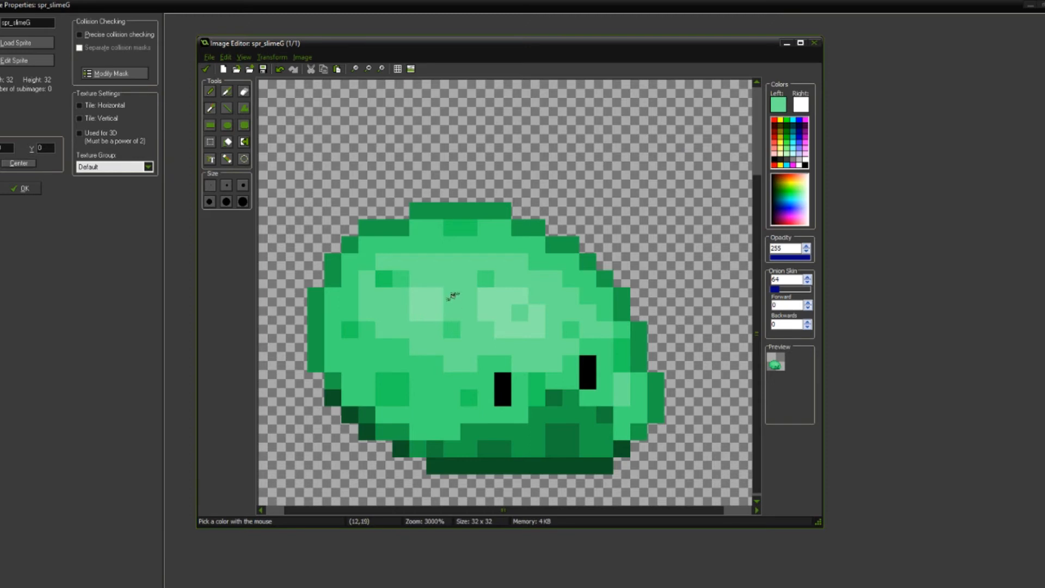
{"action": "left_click", "coordinate": [395, 385]}
{"action": "scroll", "coordinate": [396, 388], "scroll_direction": "up", "scroll_amount": 2, "text": "ctrl"}
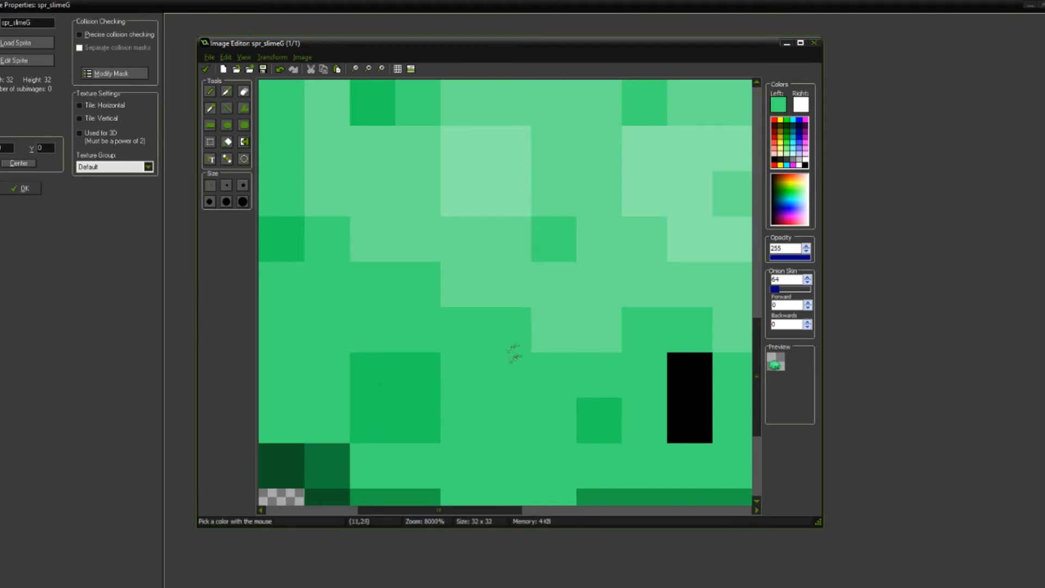
Step: Replace the slime's sampled main body green throughout with the same green at 150 opacity, using the Replace color mode
{"action": "scroll", "coordinate": [550, 344], "scroll_direction": "down", "scroll_amount": 2, "text": "ctrl"}
{"action": "middle_click_drag", "start_coordinate": [528, 340], "coordinate": [518, 355]}
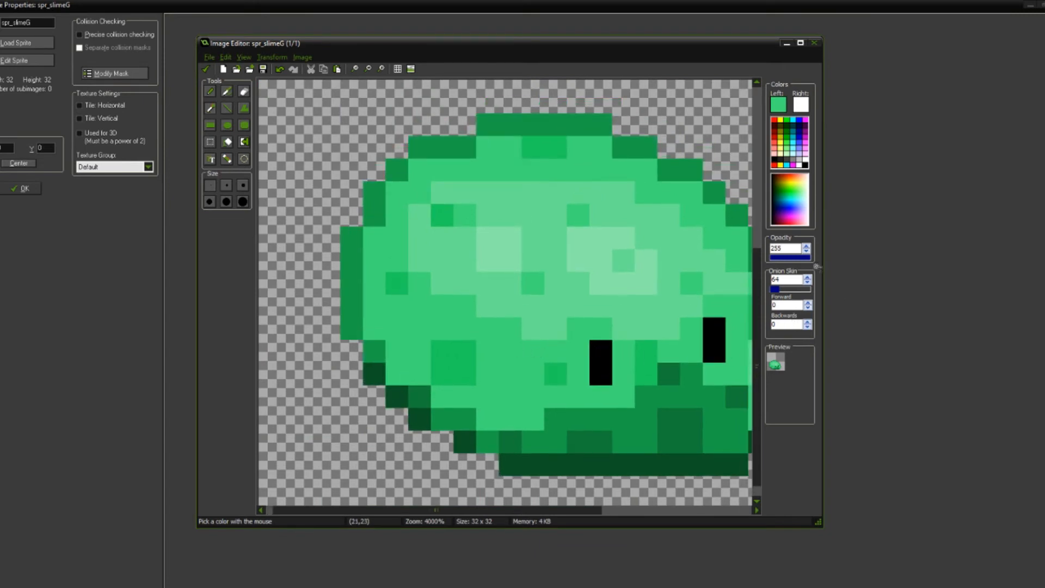
{"action": "double_click", "coordinate": [789, 248]}
{"action": "type", "text": "150c"}
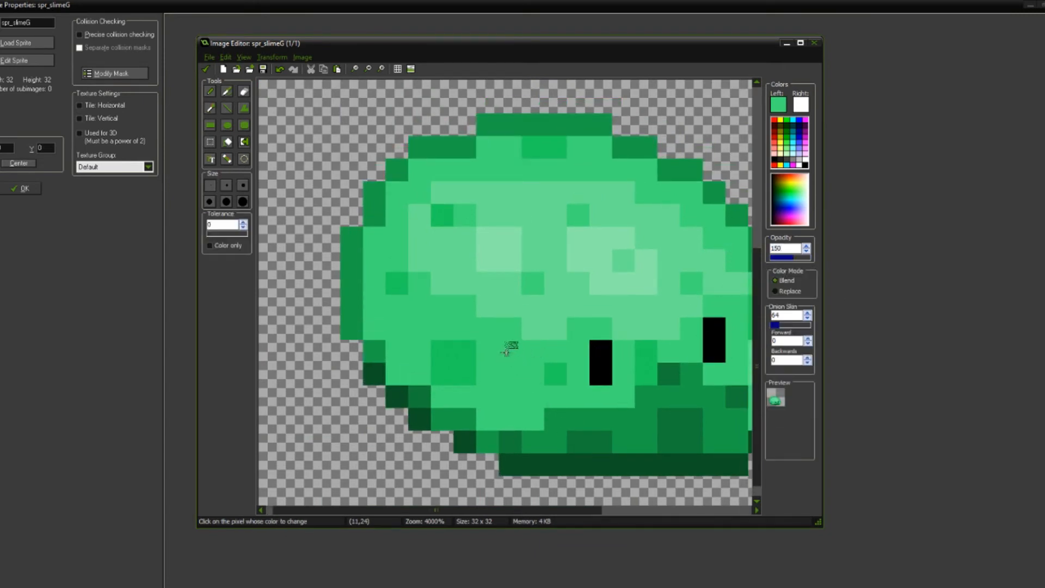
{"action": "middle_click_drag", "start_coordinate": [531, 366], "coordinate": [515, 356]}
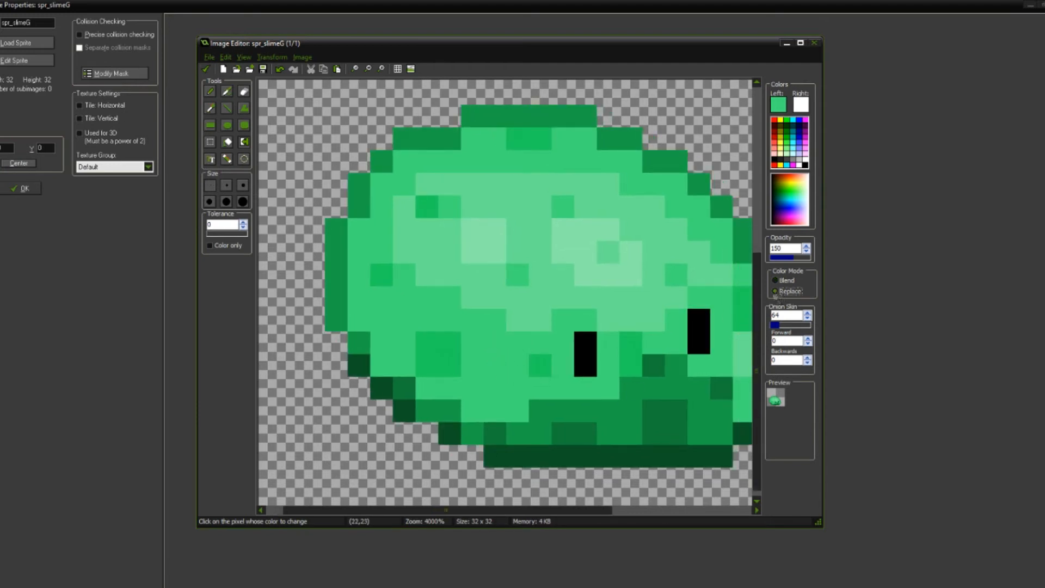
{"action": "left_click", "coordinate": [516, 349]}
{"action": "scroll", "coordinate": [541, 343], "scroll_direction": "down", "scroll_amount": 2}
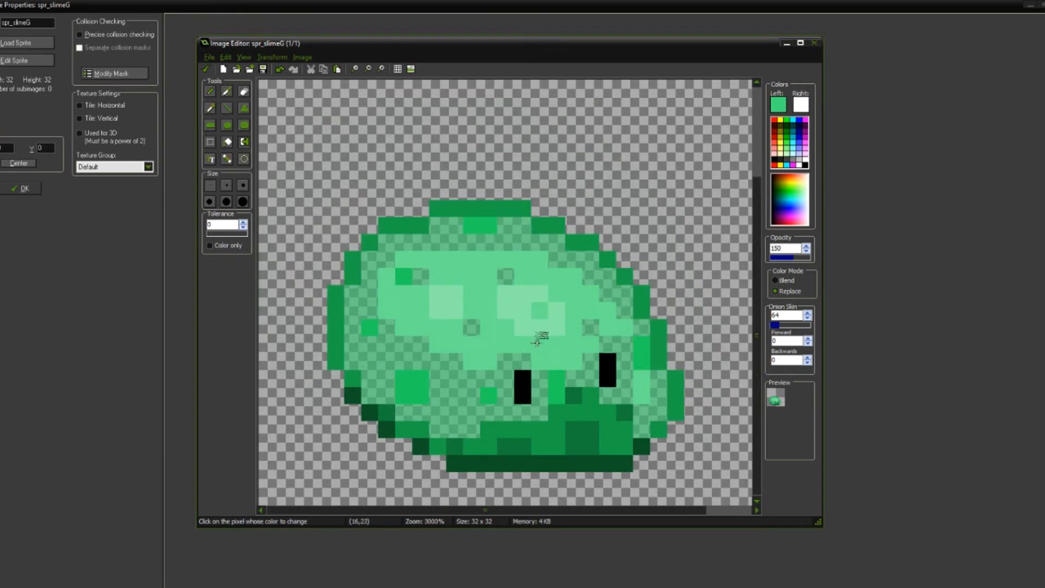
Step: Sample the main highlight green and replace it across the slime with the same color at 150 opacity
{"action": "scroll", "coordinate": [539, 338], "scroll_direction": "up", "scroll_amount": 3}
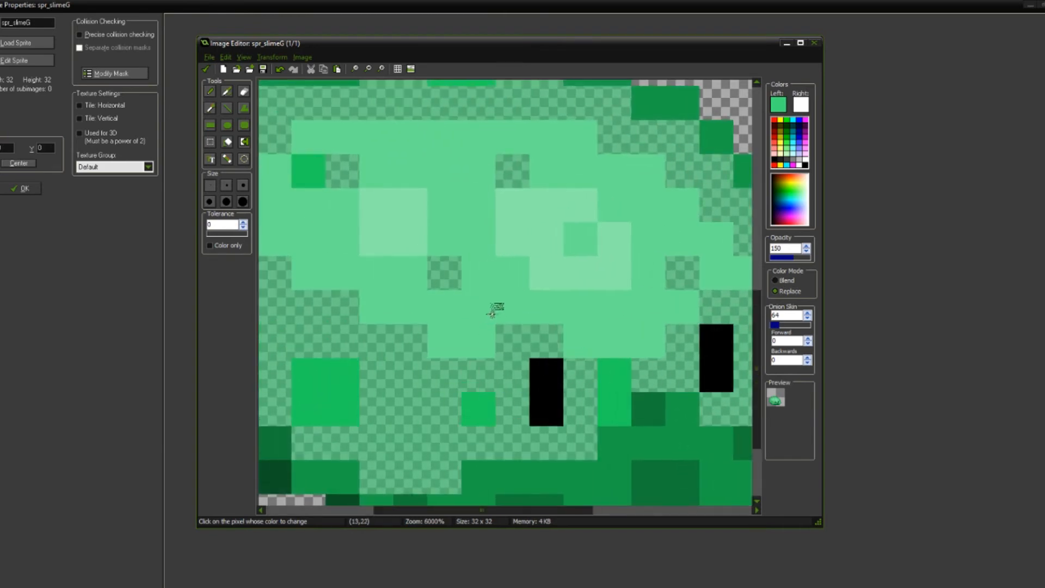
{"action": "left_click", "coordinate": [506, 290], "text": "ctrl"}
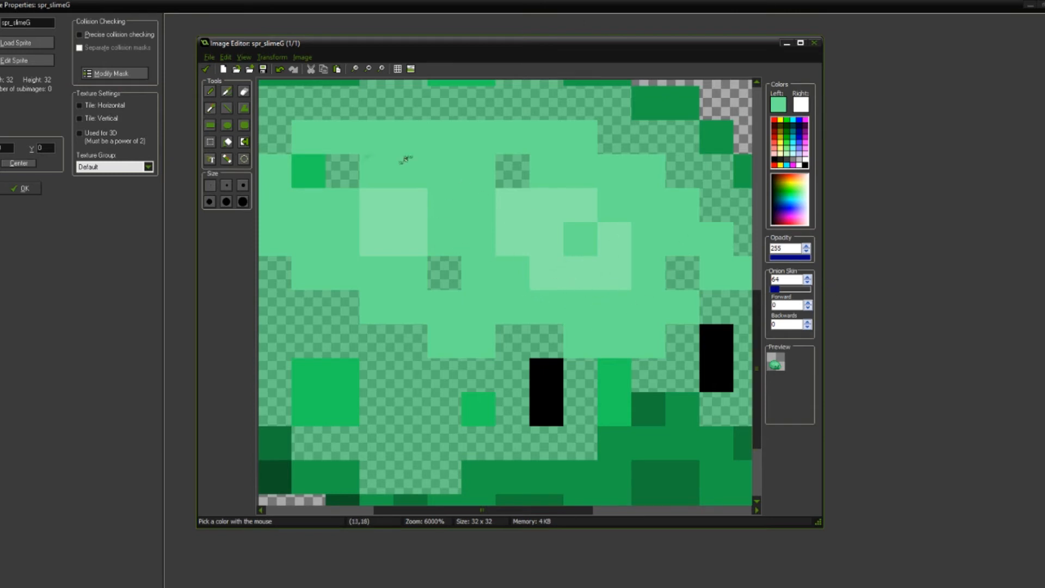
{"action": "type", "text": "150f"}
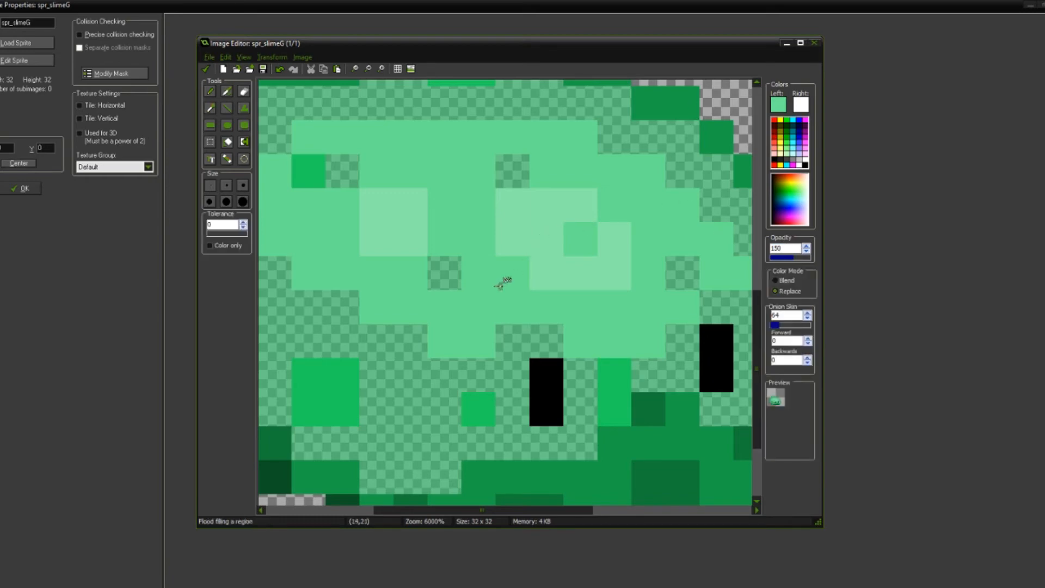
{"action": "left_click", "coordinate": [502, 282]}
{"action": "scroll", "coordinate": [502, 278], "scroll_direction": "down", "scroll_amount": 3}
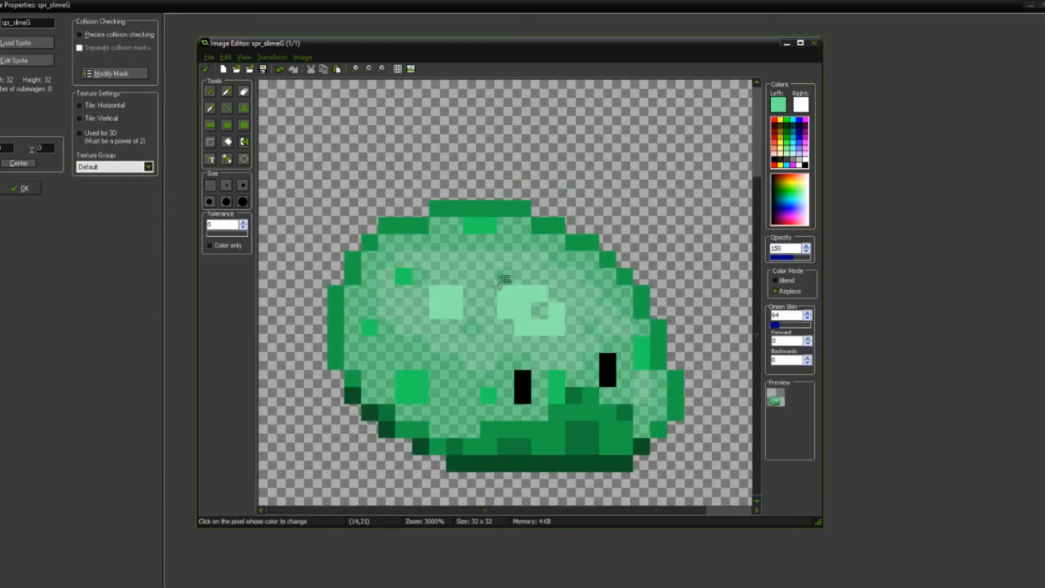
Step: Pick a lighter highlight green and flood fill the slime's main highlight area with it at 180 opacity
{"action": "scroll", "coordinate": [459, 354], "scroll_direction": "up", "scroll_amount": 3}
{"action": "scroll", "coordinate": [455, 360], "scroll_direction": "up", "scroll_amount": 3}
{"action": "key", "text": "o"}
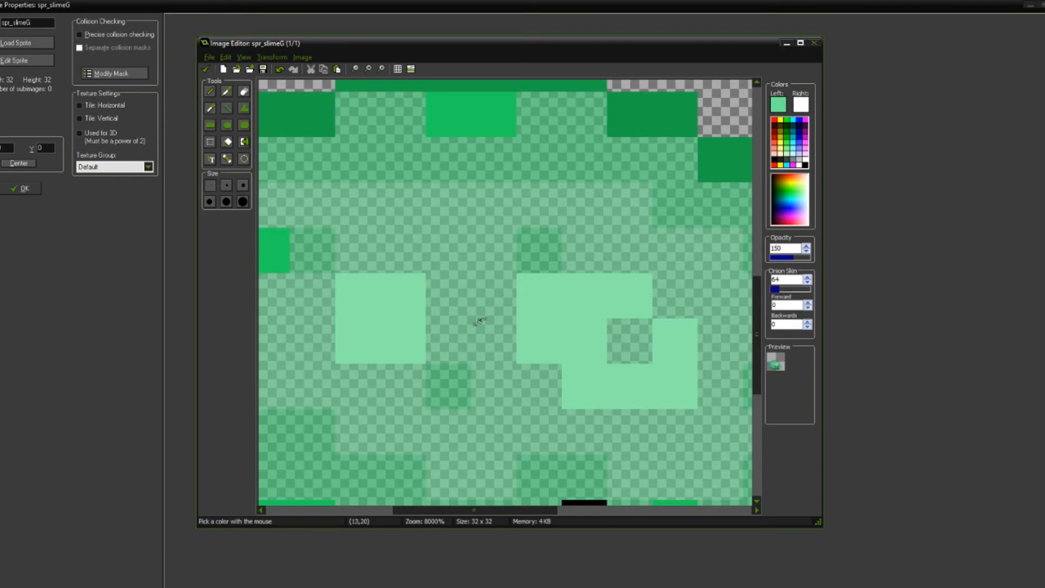
{"action": "left_click", "coordinate": [779, 104]}
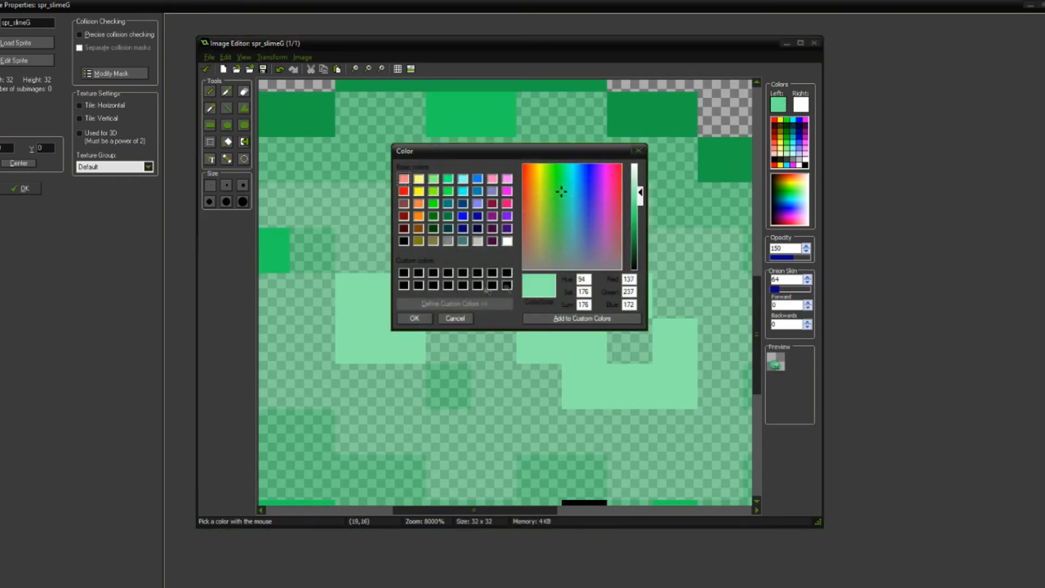
{"action": "left_click", "coordinate": [415, 318]}
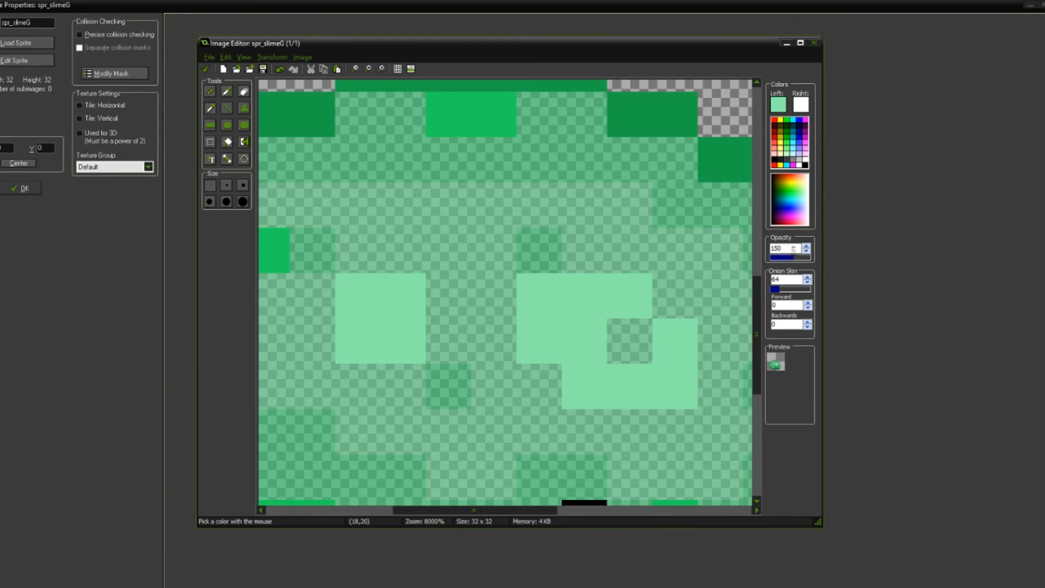
{"action": "type", "text": "180f"}
{"action": "left_click", "coordinate": [534, 405]}
{"action": "scroll", "coordinate": [534, 405], "scroll_direction": "down", "scroll_amount": 5}
{"action": "middle_click_drag", "start_coordinate": [541, 431], "coordinate": [573, 307]}
{"action": "scroll", "coordinate": [565, 327], "scroll_direction": "up", "scroll_amount": 1}
{"action": "scroll", "coordinate": [570, 318], "scroll_direction": "down", "scroll_amount": 2}
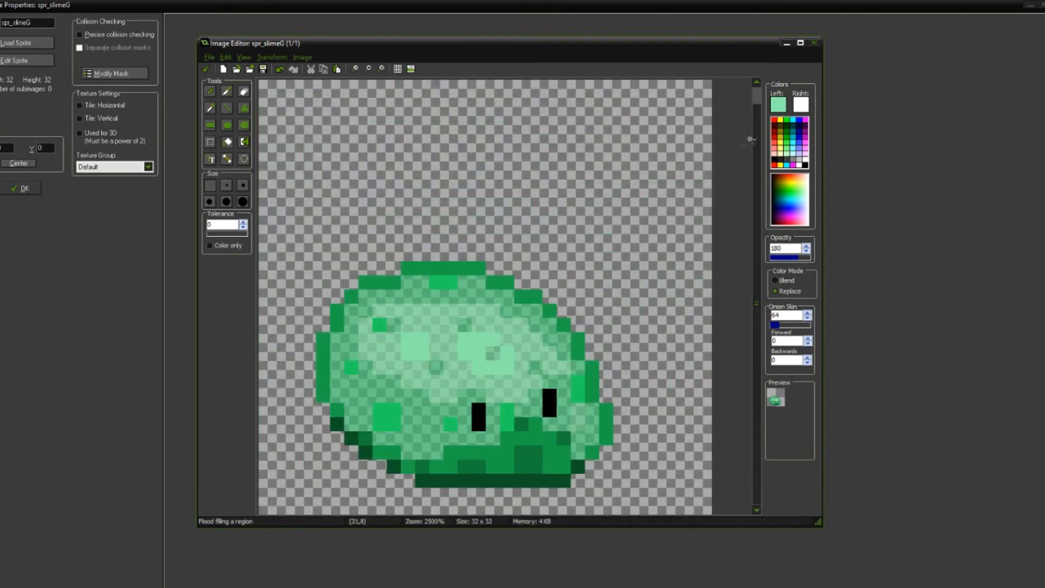
Step: Adjust the light green drawing color to a slightly darker tone
{"action": "left_click", "coordinate": [784, 99]}
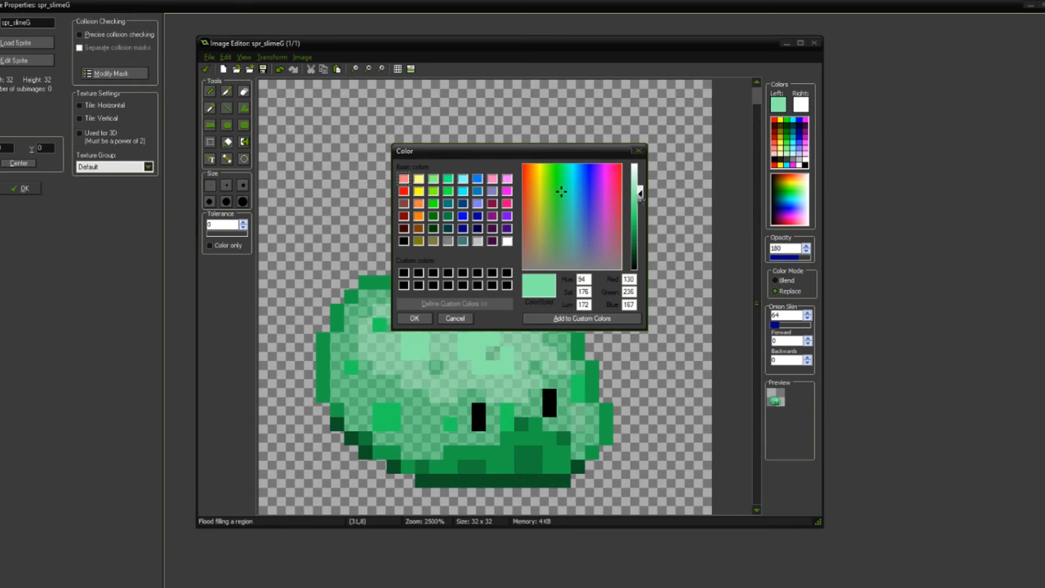
{"action": "left_click", "coordinate": [429, 318]}
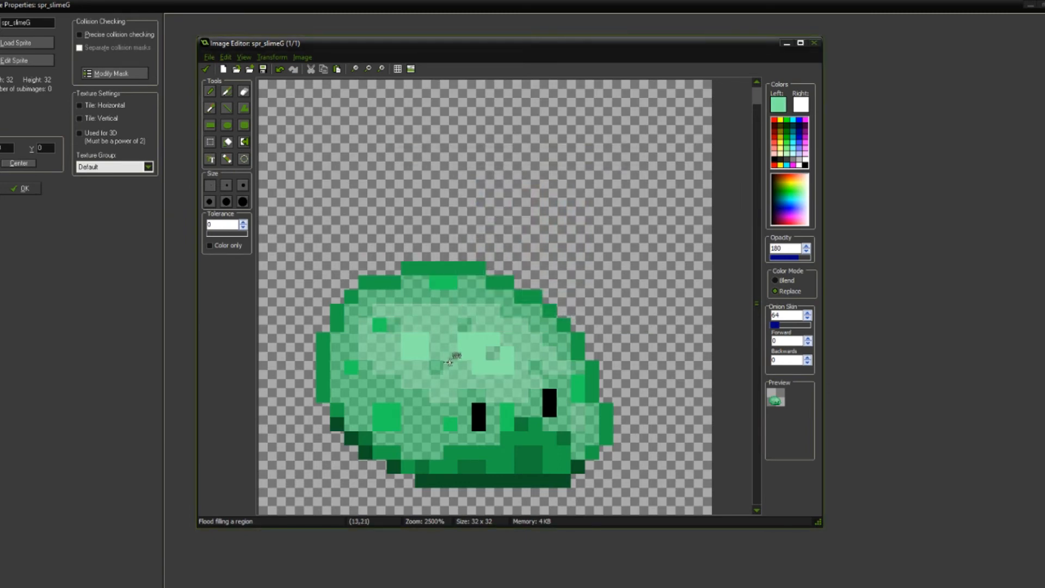
{"action": "scroll", "coordinate": [450, 361], "scroll_direction": "down", "scroll_amount": 1}
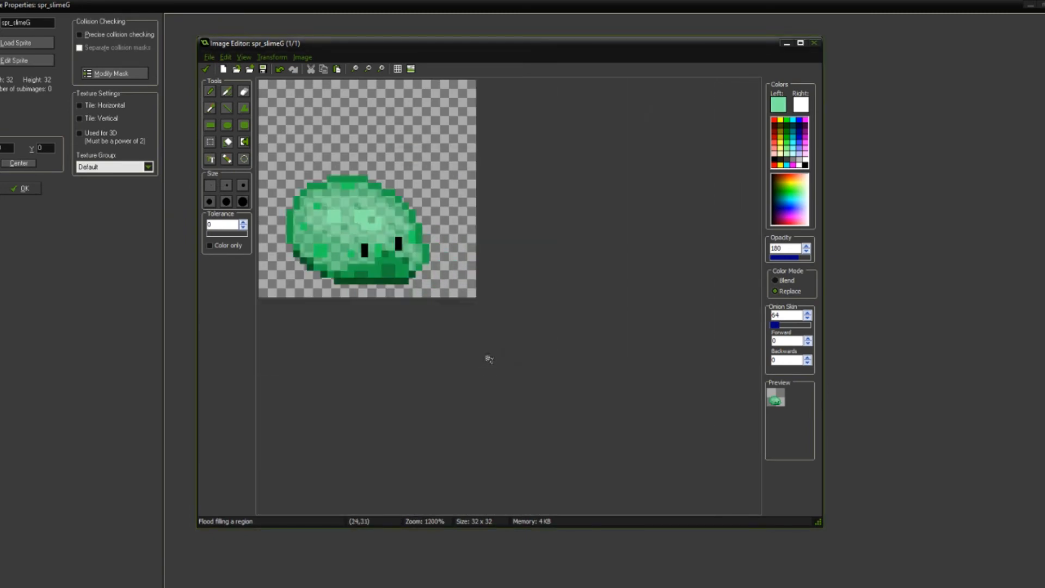
{"action": "scroll", "coordinate": [489, 359], "scroll_direction": "up", "scroll_amount": 4}
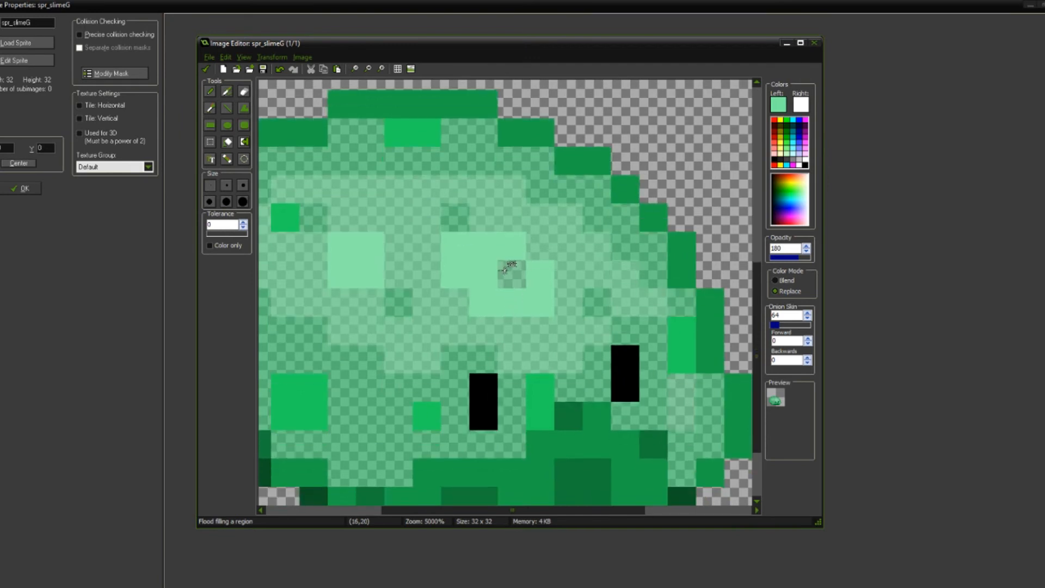
Step: Sample the brightest highlight green, lighten it, and fill the two brightest highlight patches with it at 200 opacity
{"action": "key", "text": "ctrl"}
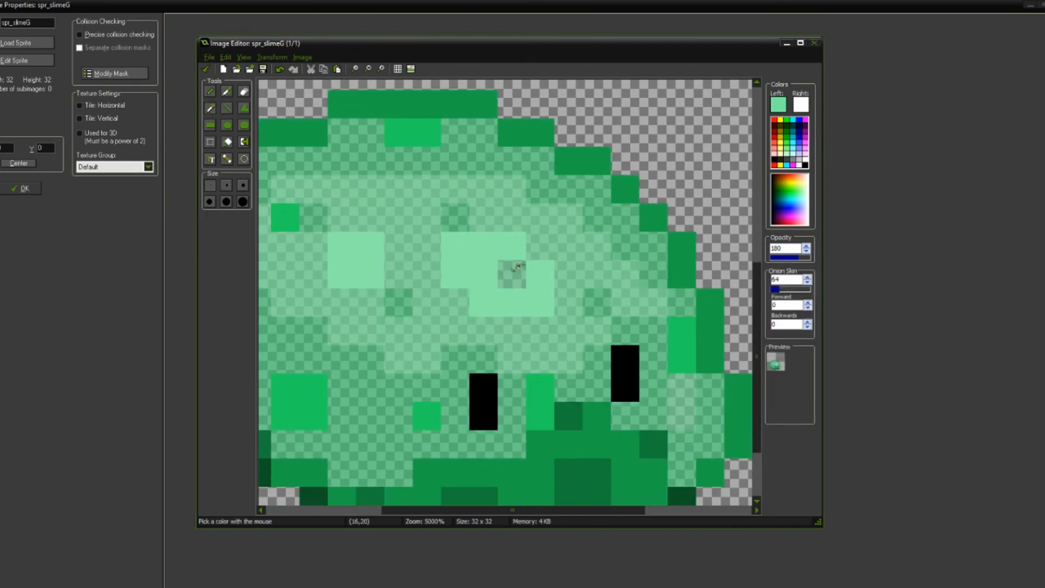
{"action": "left_click", "coordinate": [490, 296]}
{"action": "left_click", "coordinate": [780, 105]}
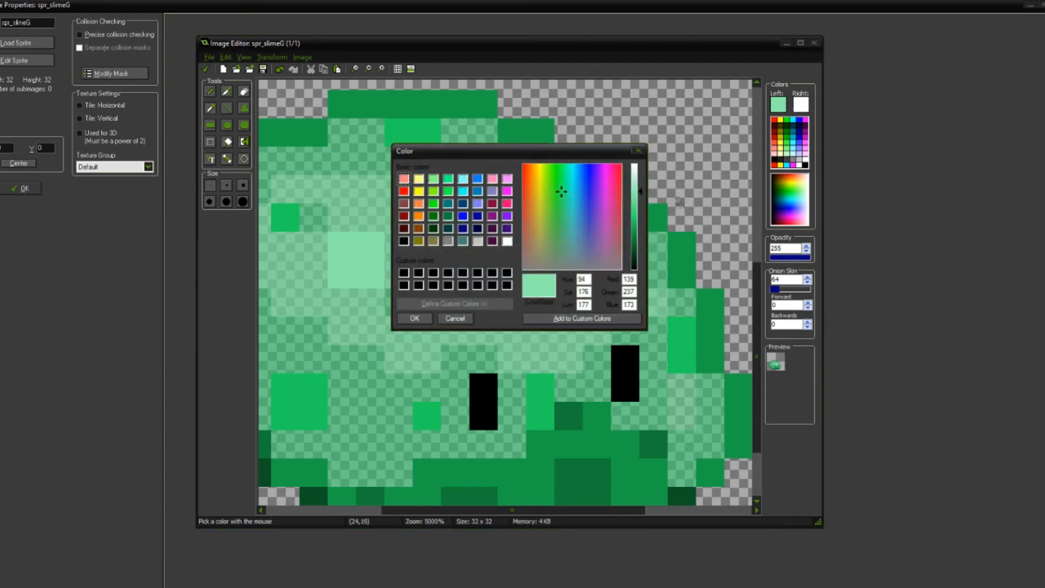
{"action": "left_click", "coordinate": [414, 318]}
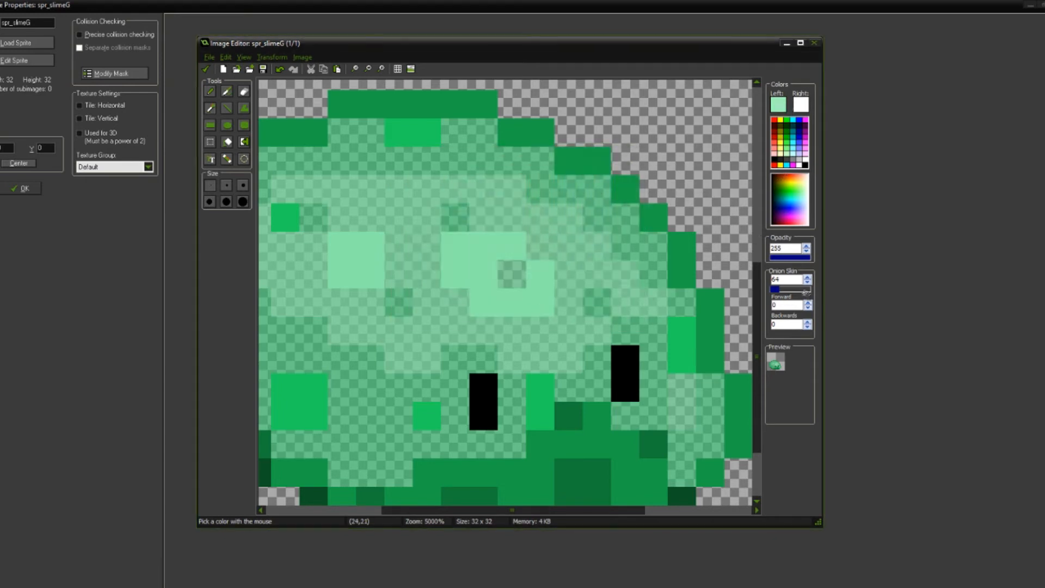
{"action": "left_click_drag", "start_coordinate": [792, 248], "coordinate": [732, 246]}
{"action": "type", "text": "200f"}
{"action": "left_click", "coordinate": [487, 290]}
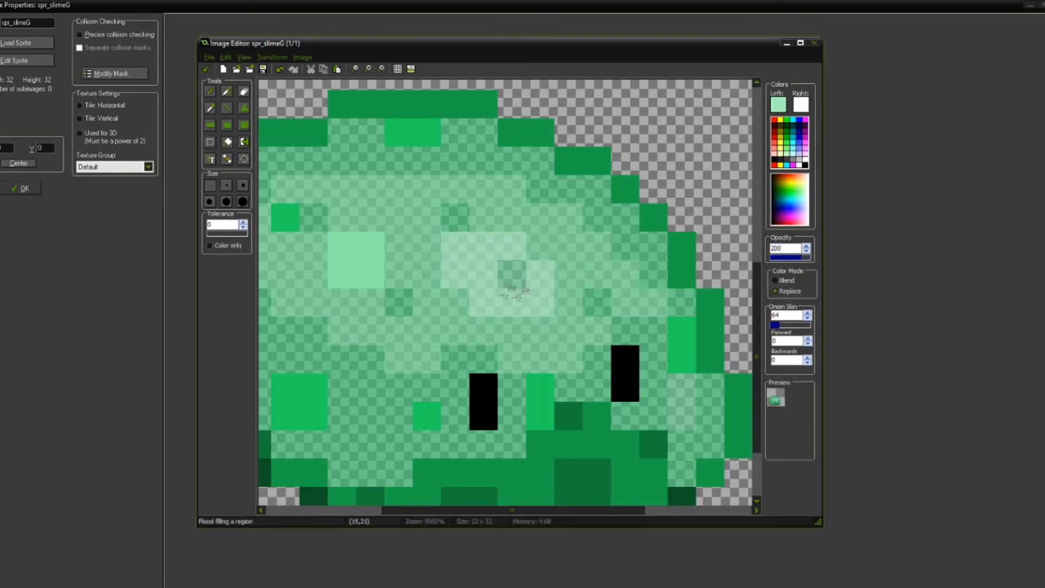
{"action": "scroll", "coordinate": [364, 271], "scroll_direction": "down", "scroll_amount": 3}
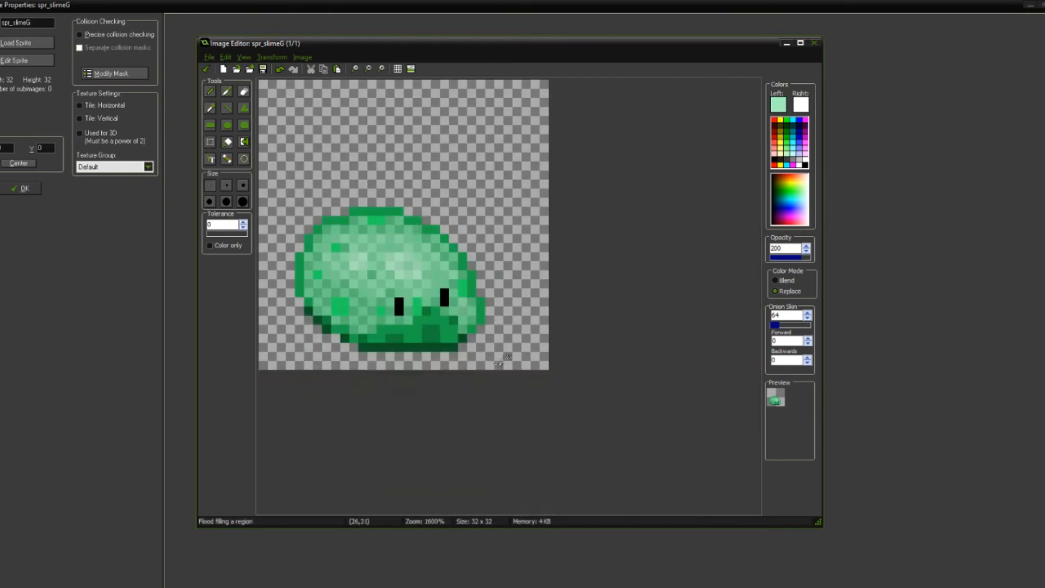
Step: Sample the shadow's dark green and flood fill only the slime's lower shadow area with it at 150 opacity
{"action": "scroll", "coordinate": [485, 341], "scroll_direction": "up", "scroll_amount": 3}
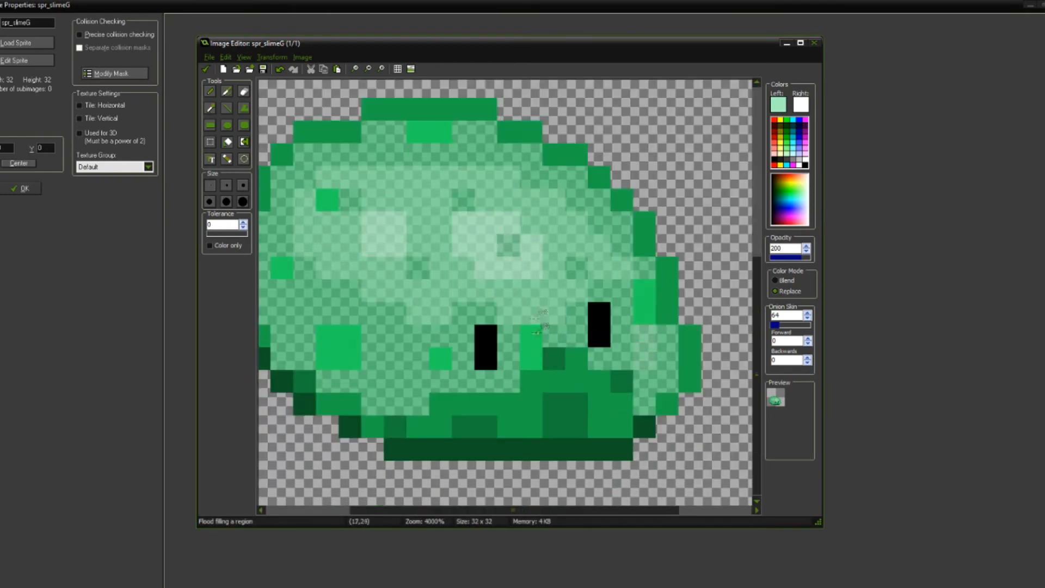
{"action": "middle_click_drag", "start_coordinate": [540, 334], "coordinate": [543, 334]}
{"action": "key", "text": "o"}
{"action": "left_click", "coordinate": [526, 391]}
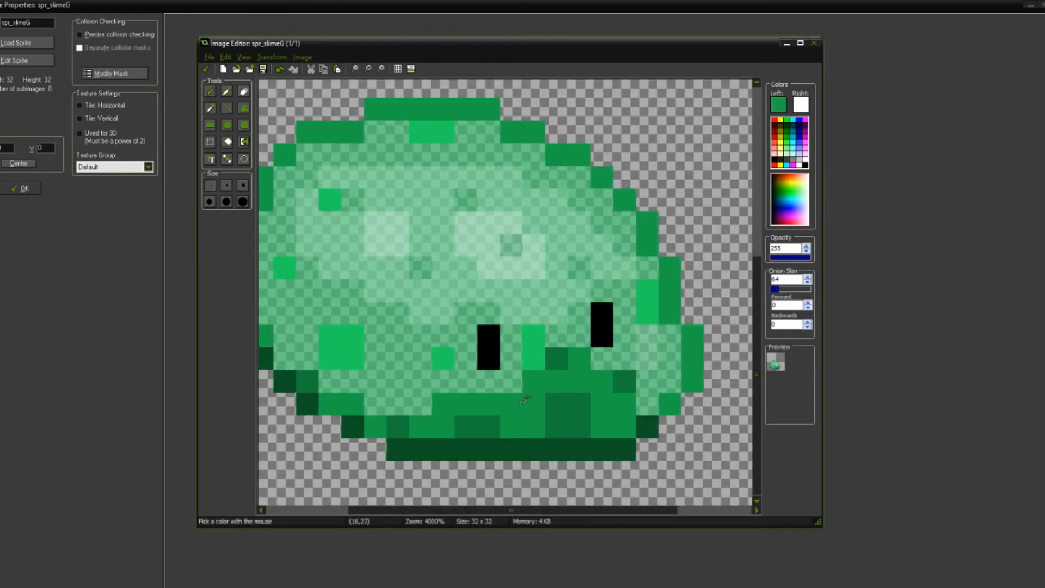
{"action": "left_click", "coordinate": [779, 103]}
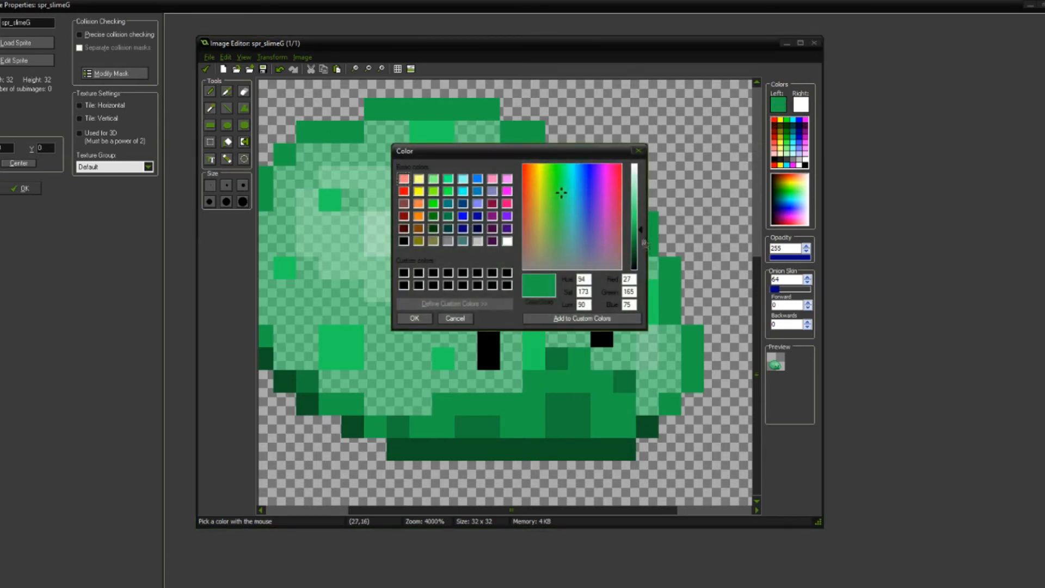
{"action": "left_click", "coordinate": [414, 318]}
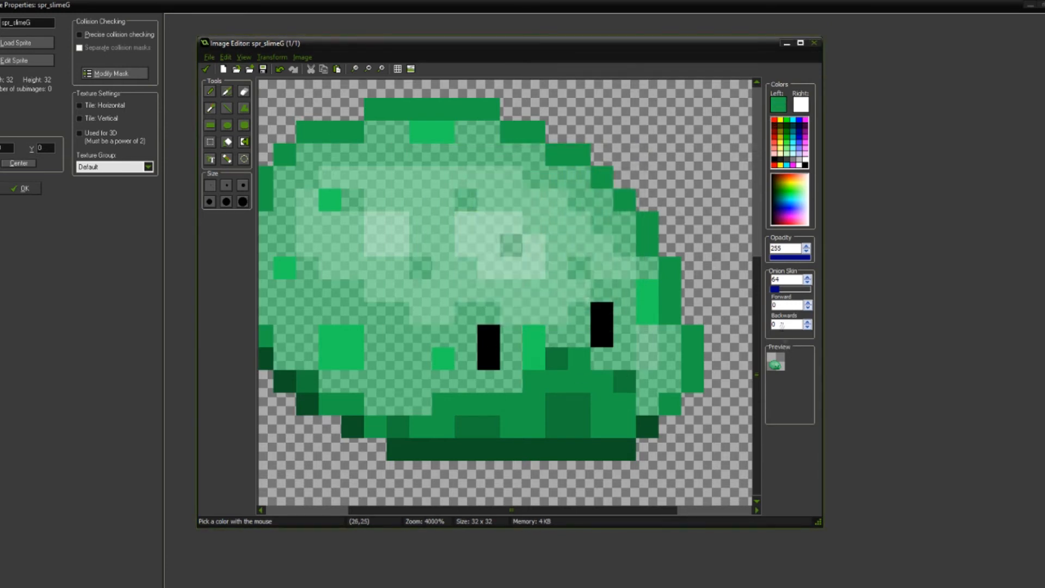
{"action": "type", "text": "150"}
{"action": "left_click", "coordinate": [525, 400]}
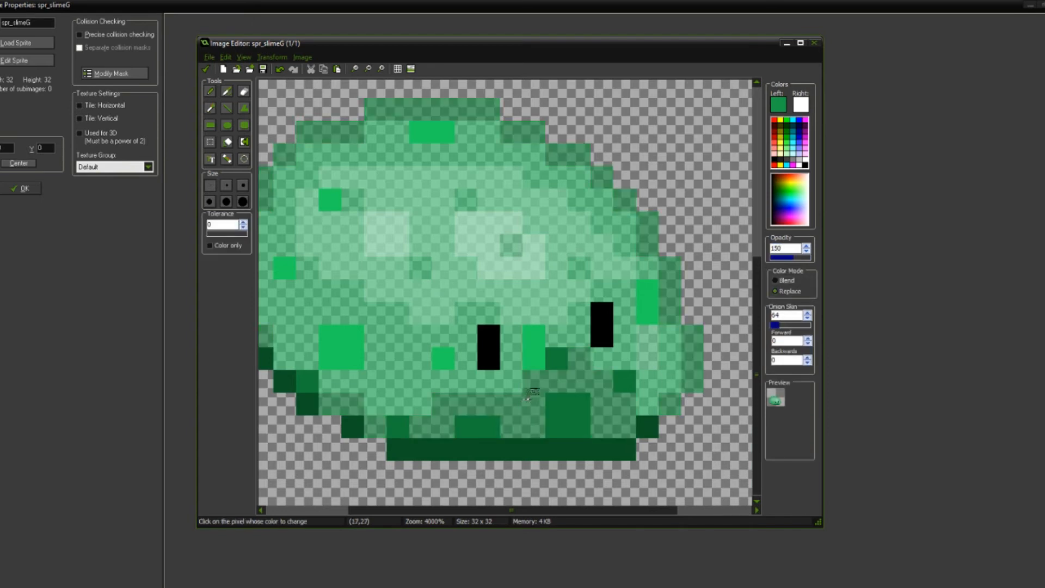
{"action": "key", "text": "ctrl+z"}
{"action": "left_click", "coordinate": [532, 396]}
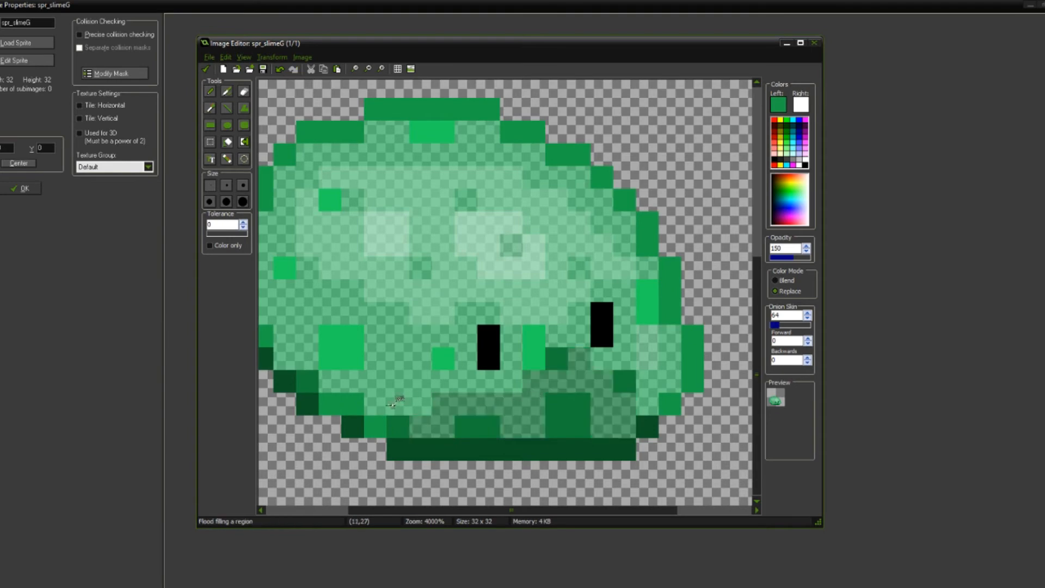
Step: Fill the remaining dark green pixels along the slime's lower-left edge with the shadow green at 150 opacity
{"action": "left_click", "coordinate": [360, 409]}
{"action": "left_click", "coordinate": [370, 423]}
{"action": "middle_click_drag", "start_coordinate": [370, 423], "coordinate": [401, 403]}
{"action": "left_click", "coordinate": [429, 392]}
Step: Try replacing the slime's whole green outline with the 150-opacity green, and undo the change
{"action": "scroll", "coordinate": [532, 371], "scroll_direction": "down", "scroll_amount": 3}
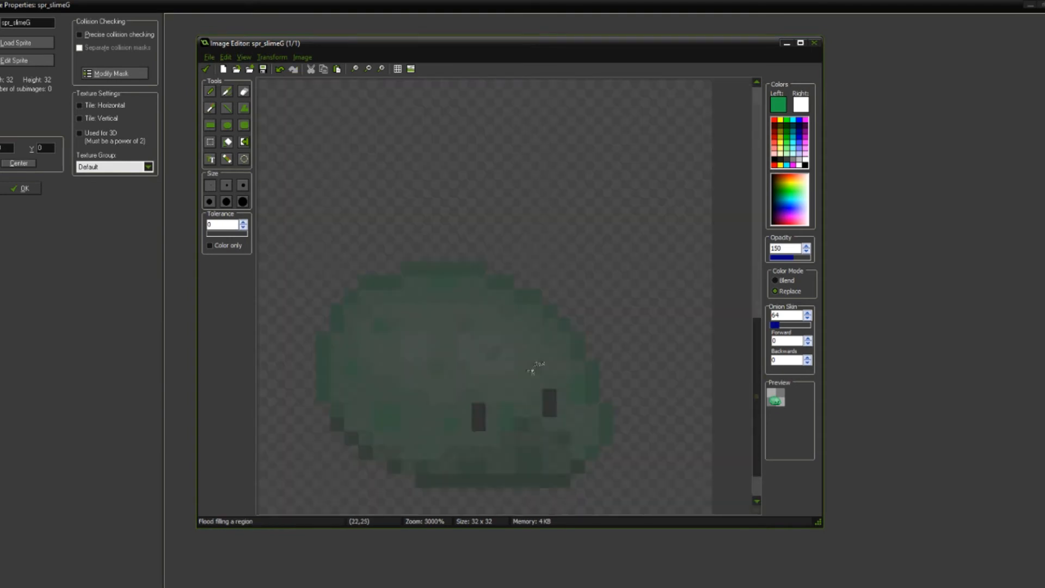
{"action": "scroll", "coordinate": [512, 357], "scroll_direction": "down", "scroll_amount": 4}
{"action": "scroll", "coordinate": [491, 336], "scroll_direction": "up", "scroll_amount": 4}
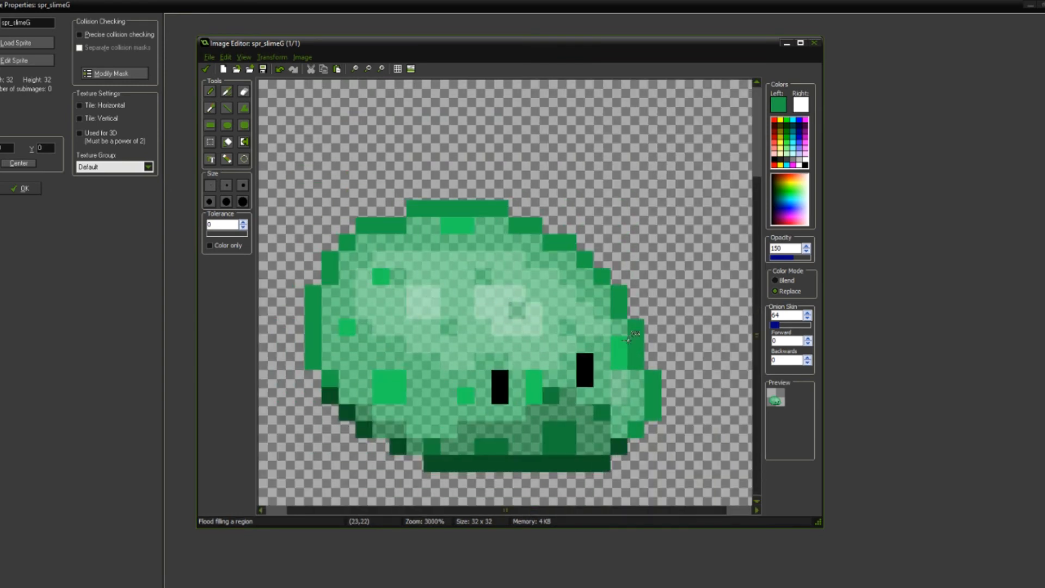
{"action": "scroll", "coordinate": [650, 356], "scroll_direction": "down", "scroll_amount": 4}
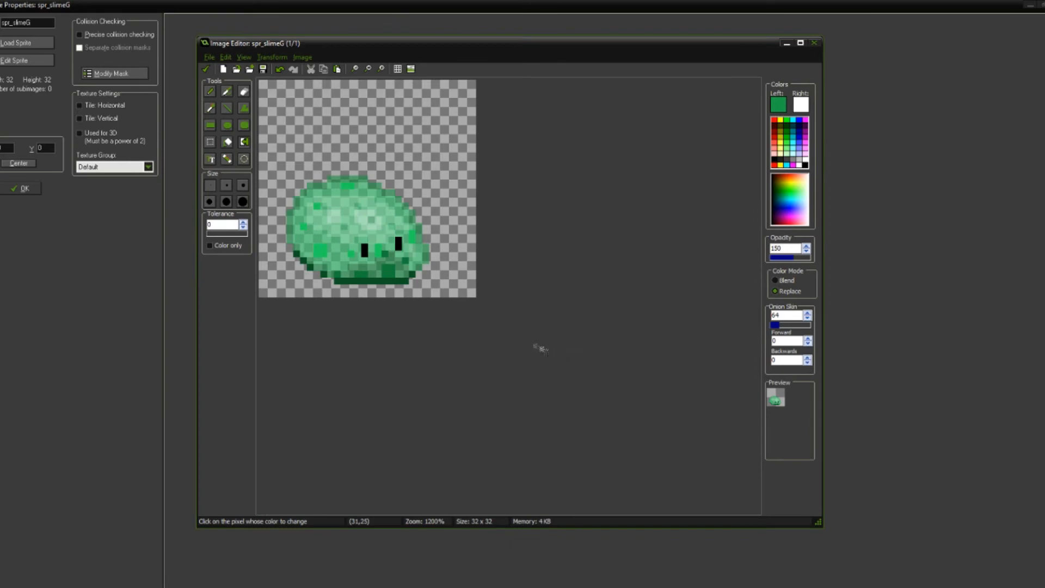
{"action": "scroll", "coordinate": [495, 334], "scroll_direction": "up", "scroll_amount": 4}
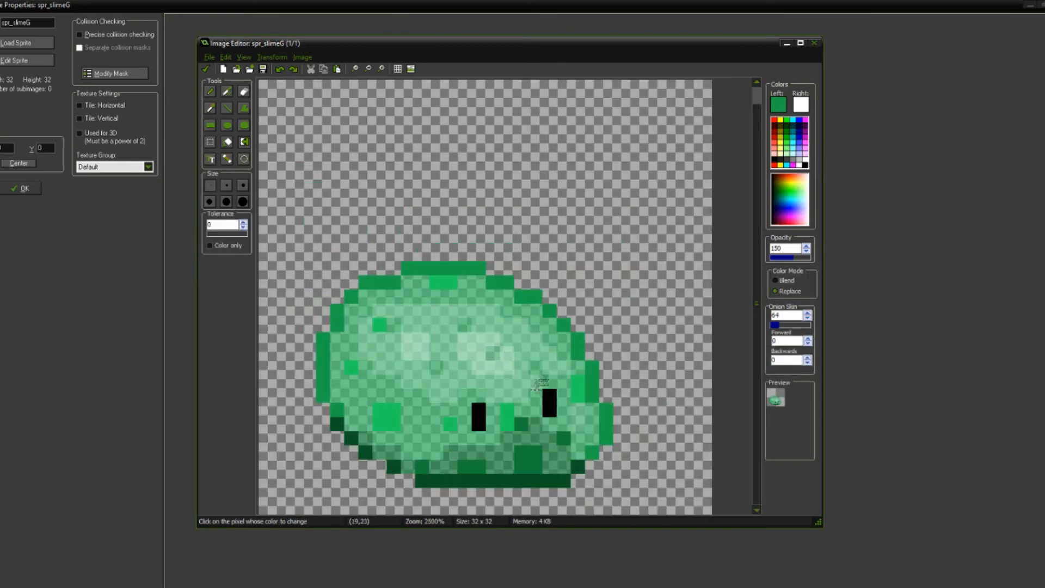
Step: Sample the speckle green and repaint the faded spots at the slime's upper-left, center and upper-middle at 255 opacity
{"action": "middle_click_drag", "start_coordinate": [539, 329], "coordinate": [569, 245]}
{"action": "scroll", "coordinate": [522, 343], "scroll_direction": "up", "scroll_amount": 1}
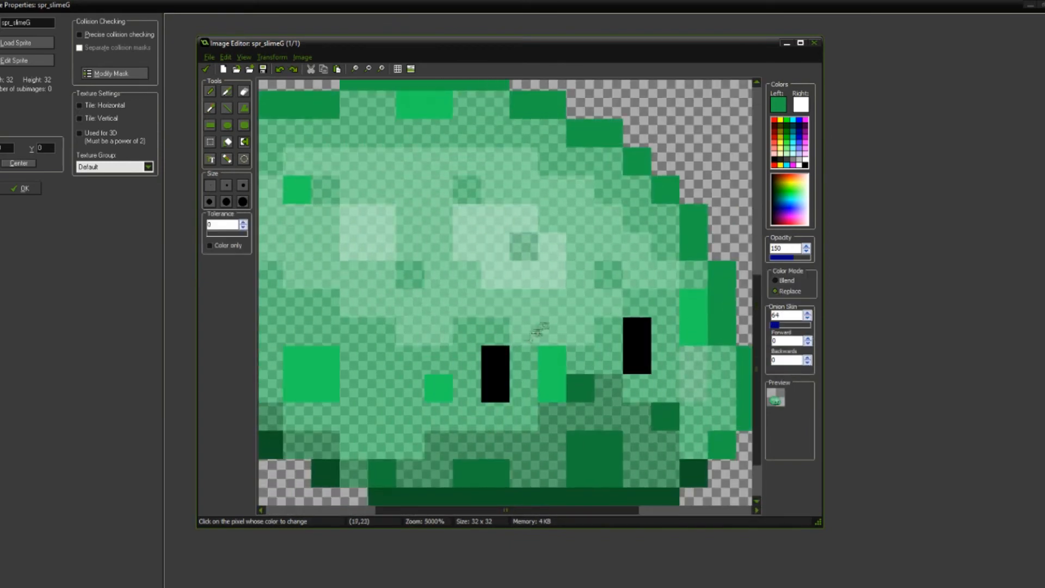
{"action": "key", "text": "o"}
{"action": "left_click", "coordinate": [556, 356]}
{"action": "left_click", "coordinate": [414, 274]}
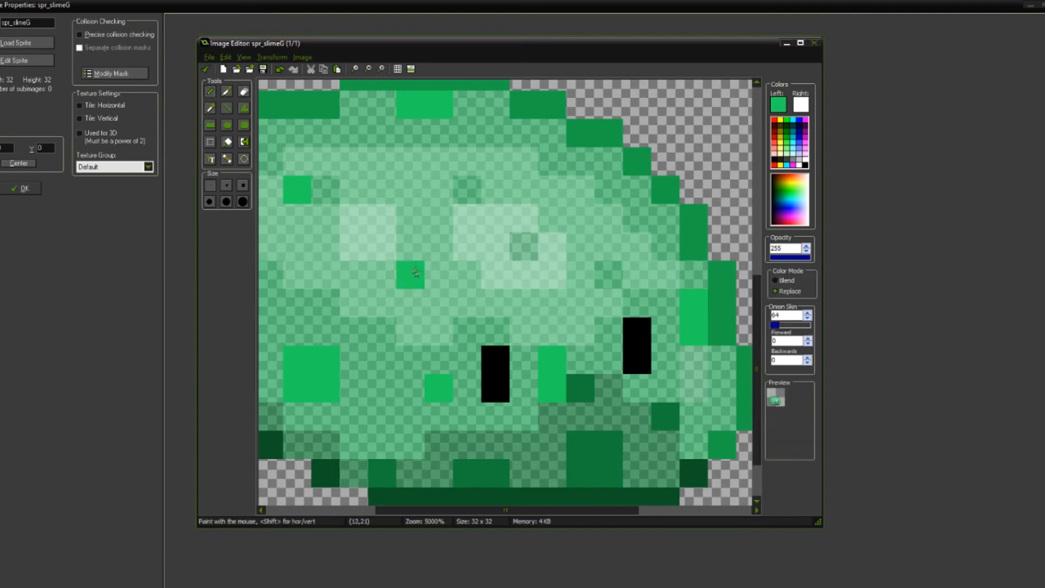
{"action": "left_click", "coordinate": [322, 193]}
{"action": "middle_click_drag", "start_coordinate": [396, 209], "coordinate": [470, 227]}
{"action": "left_click", "coordinate": [542, 212]}
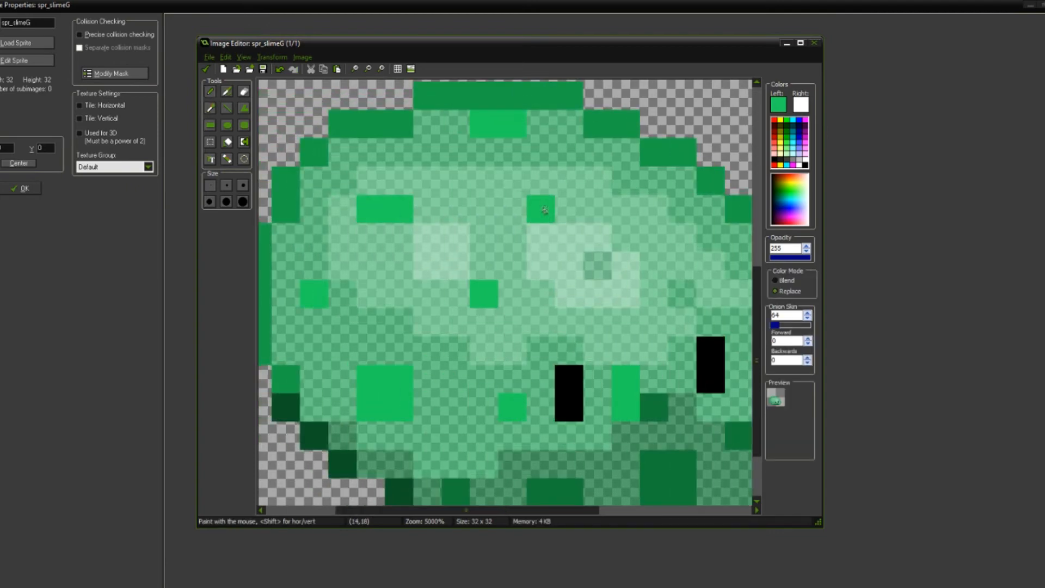
{"action": "scroll", "coordinate": [605, 316], "scroll_direction": "down", "scroll_amount": 3}
{"action": "scroll", "coordinate": [544, 340], "scroll_direction": "up", "scroll_amount": 4}
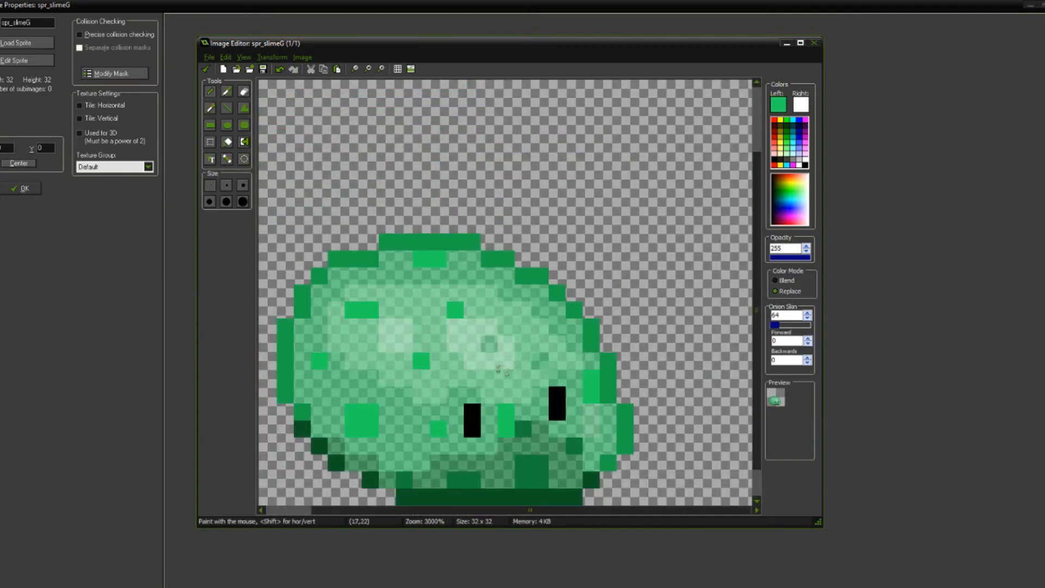
Step: Lighten the speckle green to RGB 62, 225, 119 and repaint the slime's upper-middle and center speckles with it
{"action": "middle_click_drag", "start_coordinate": [486, 355], "coordinate": [571, 341]}
{"action": "key", "text": "o"}
{"action": "left_click", "coordinate": [779, 105]}
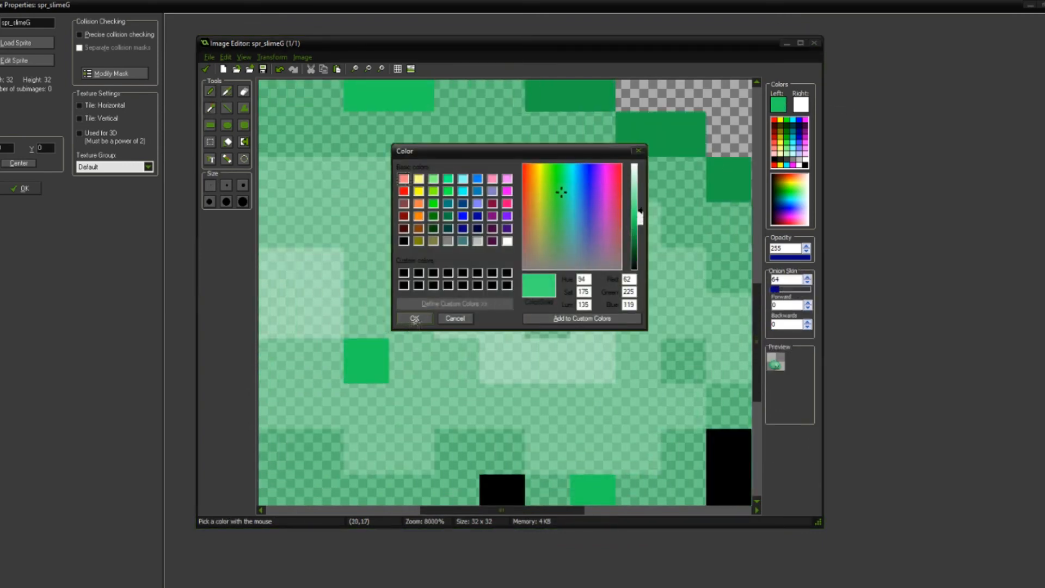
{"action": "left_click", "coordinate": [415, 318]}
{"action": "left_click", "coordinate": [475, 239]}
{"action": "middle_click_drag", "start_coordinate": [370, 334], "coordinate": [591, 345]}
{"action": "left_click", "coordinate": [579, 359]}
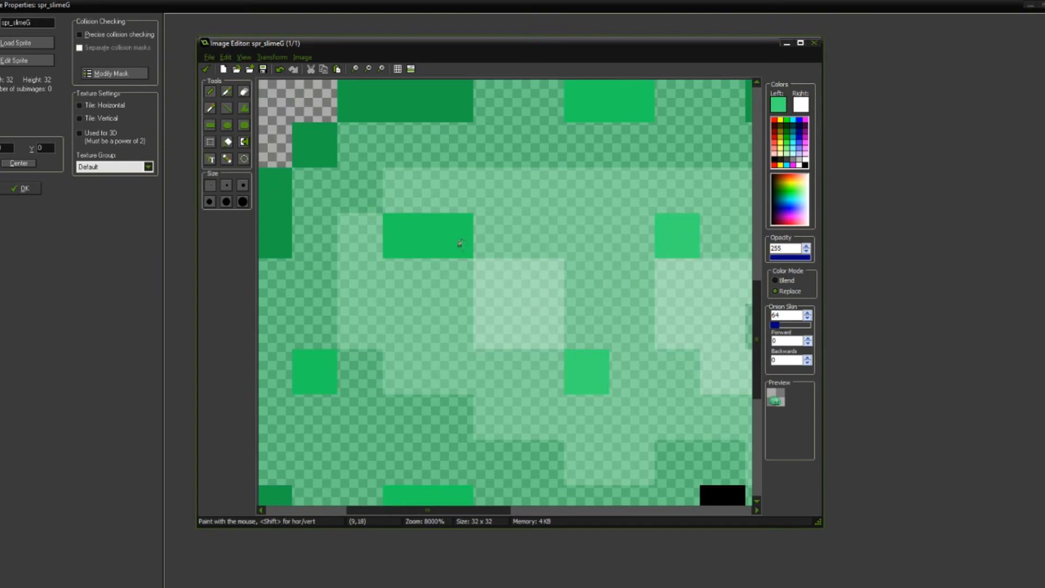
Step: Repaint the slime's upper-left speckle and the faded pixel inside the right highlight with the lightened green
{"action": "left_click_drag", "start_coordinate": [458, 245], "coordinate": [423, 229]}
{"action": "scroll", "coordinate": [505, 256], "scroll_direction": "down", "scroll_amount": 1}
{"action": "middle_click_drag", "start_coordinate": [590, 341], "coordinate": [525, 297]}
{"action": "scroll", "coordinate": [531, 293], "scroll_direction": "down", "scroll_amount": 1}
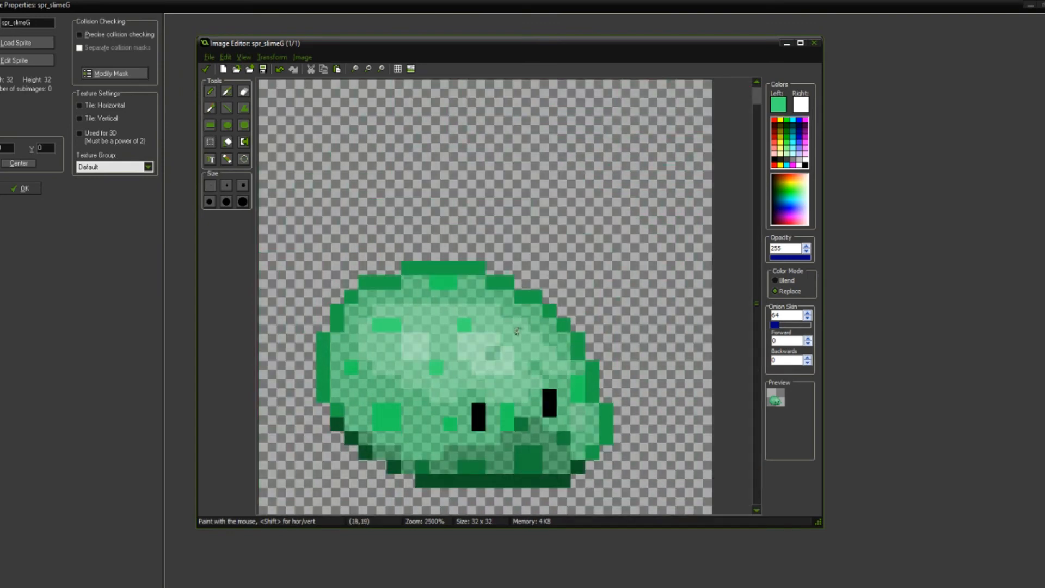
{"action": "scroll", "coordinate": [487, 363], "scroll_direction": "up", "scroll_amount": 2}
{"action": "left_click", "coordinate": [525, 328]}
{"action": "scroll", "coordinate": [559, 346], "scroll_direction": "down", "scroll_amount": 3}
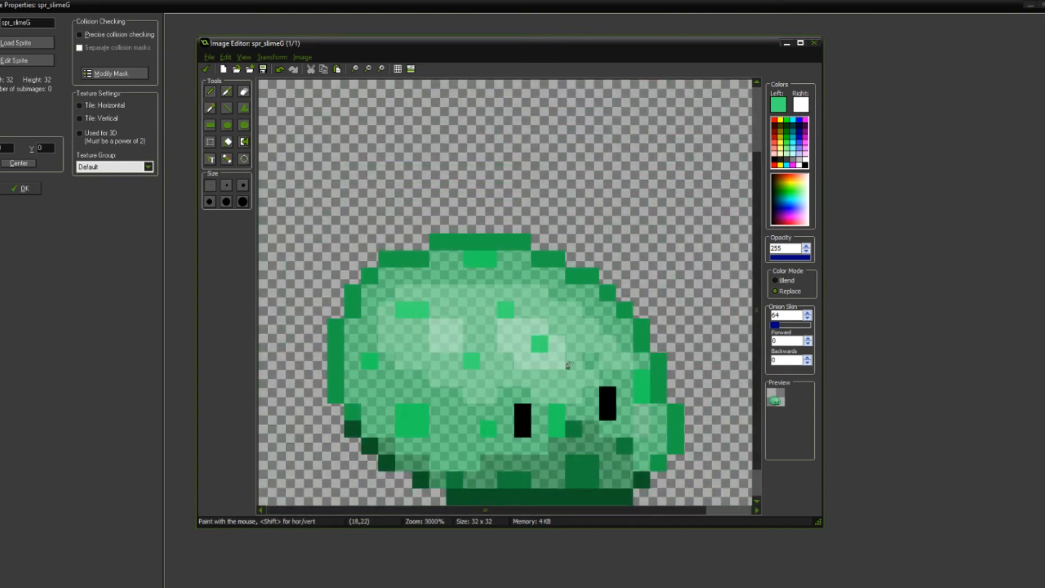
Step: Choose an even lighter green and repaint the four speckles on the slime's highlighted upper body with it
{"action": "scroll", "coordinate": [569, 366], "scroll_direction": "up", "scroll_amount": 2}
{"action": "key", "text": "o"}
{"action": "left_click", "coordinate": [784, 102]}
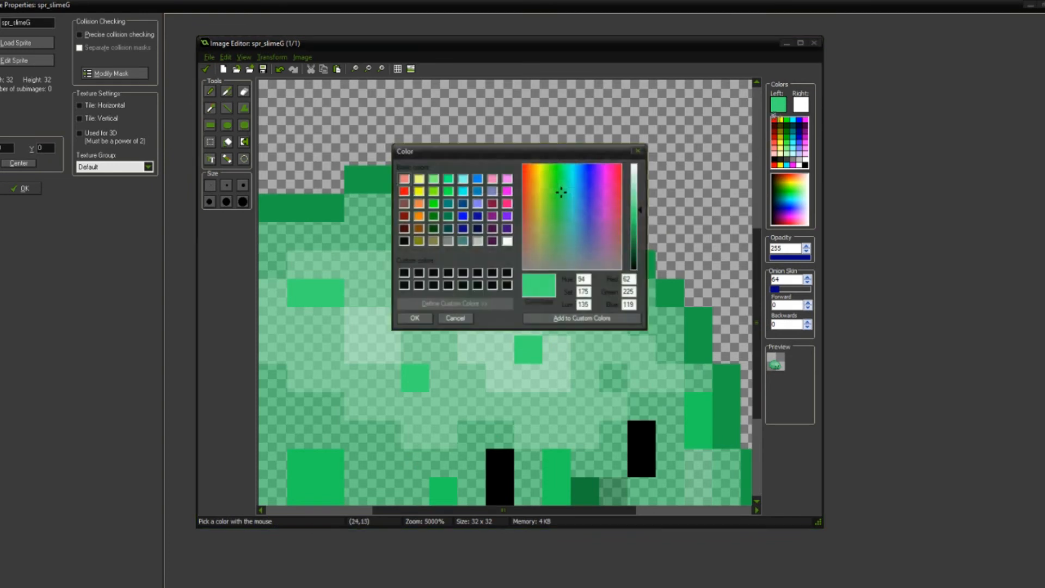
{"action": "left_click_drag", "start_coordinate": [640, 216], "coordinate": [642, 204]}
{"action": "left_click", "coordinate": [415, 318]}
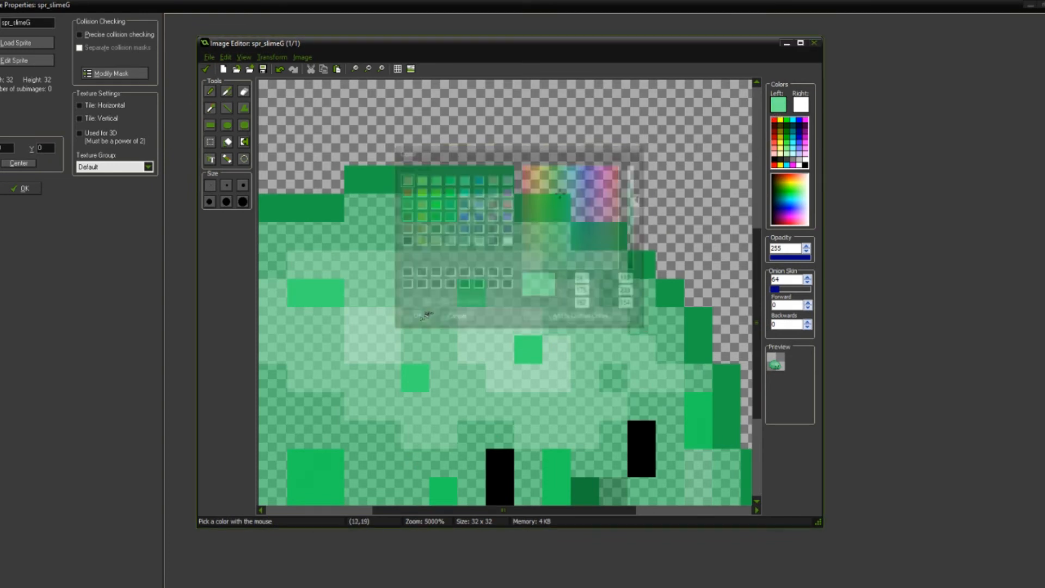
{"action": "left_click", "coordinate": [518, 337]}
{"action": "left_click", "coordinate": [471, 299]}
{"action": "left_click", "coordinate": [425, 368]}
{"action": "left_click", "coordinate": [337, 293]}
{"action": "left_click", "coordinate": [310, 290]}
{"action": "scroll", "coordinate": [493, 336], "scroll_direction": "down", "scroll_amount": 5}
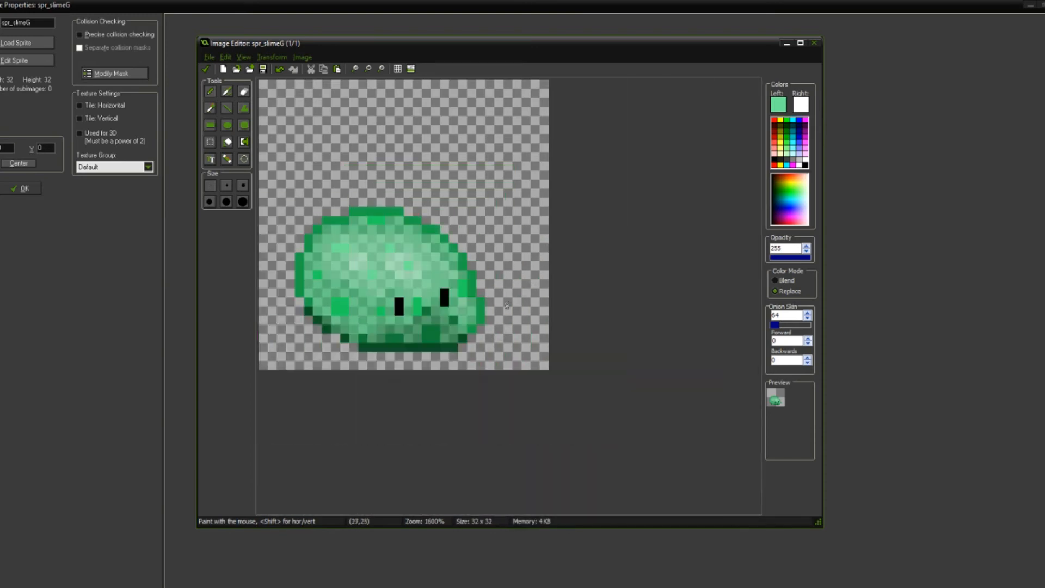
{"action": "scroll", "coordinate": [507, 305], "scroll_direction": "up", "scroll_amount": 3}
{"action": "scroll", "coordinate": [560, 431], "scroll_direction": "up", "scroll_amount": 1}
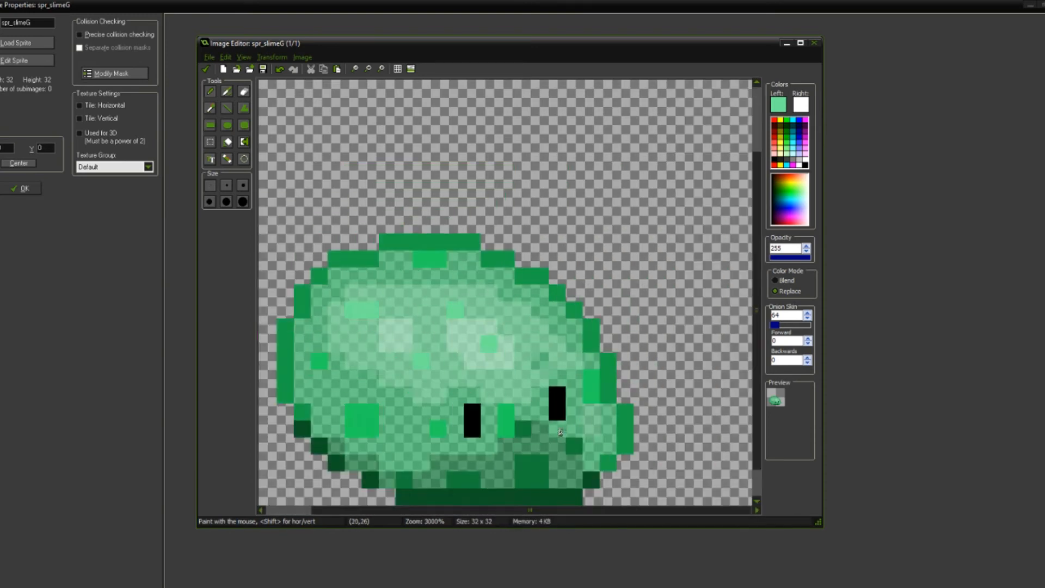
{"action": "scroll", "coordinate": [490, 327], "scroll_direction": "down", "scroll_amount": 5}
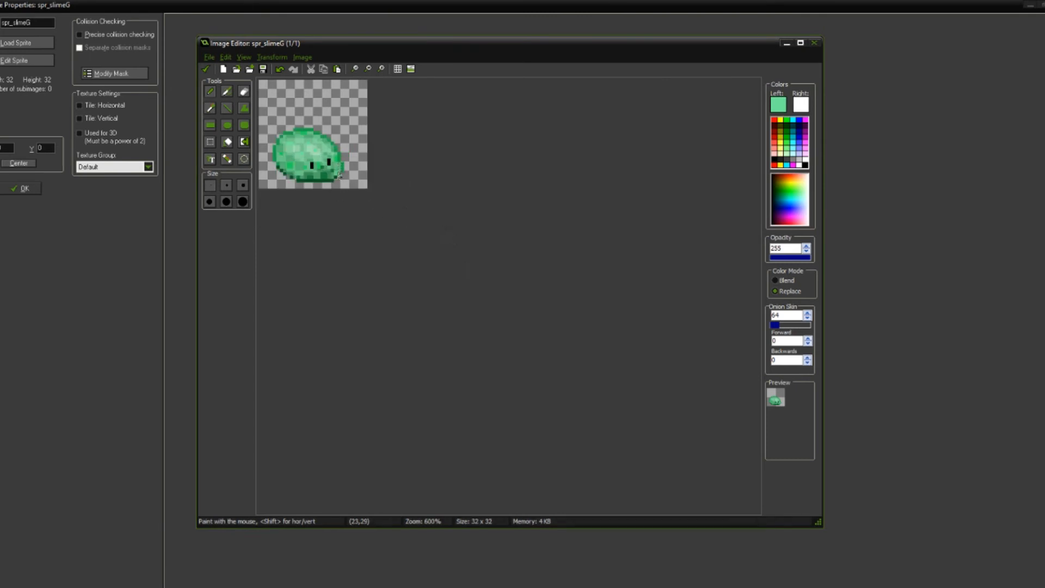
{"action": "scroll", "coordinate": [324, 158], "scroll_direction": "up", "scroll_amount": 5}
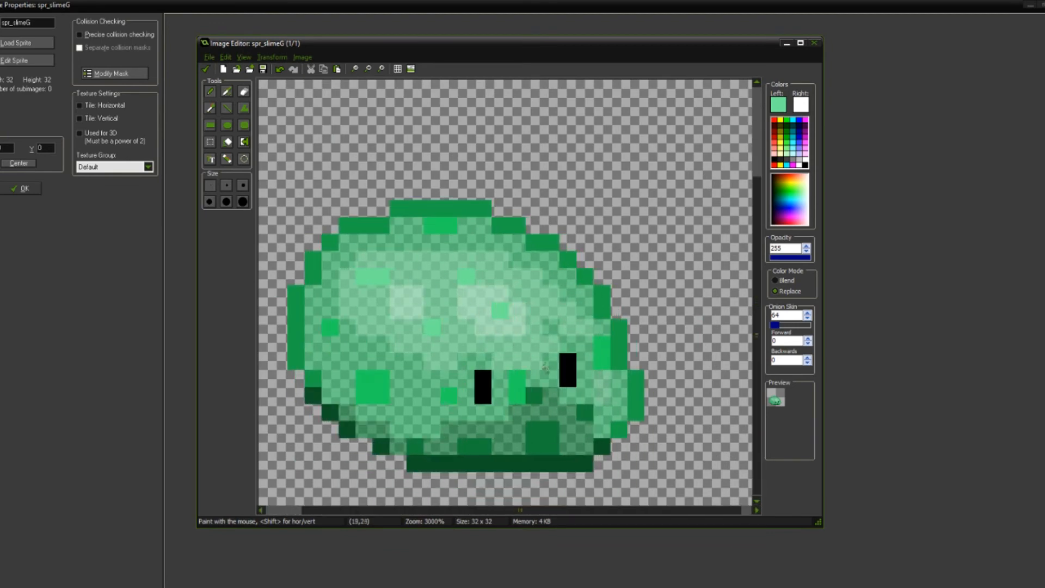
Step: Sample the darkest green of the slime's bottom outline and replace that color throughout the sprite at 220 opacity
{"action": "scroll", "coordinate": [548, 399], "scroll_direction": "up", "scroll_amount": 2}
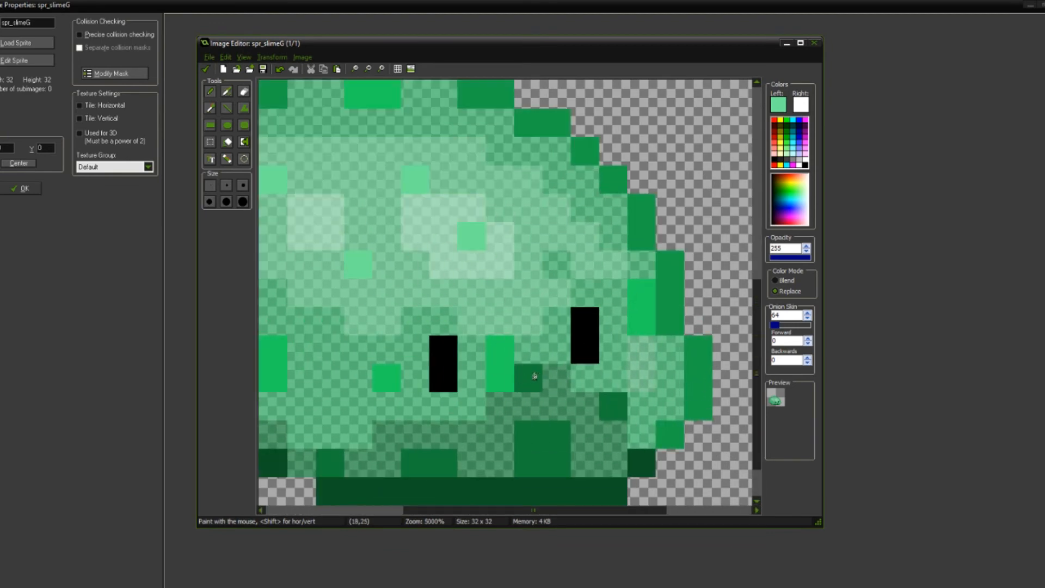
{"action": "middle_click_drag", "start_coordinate": [545, 164], "coordinate": [559, 148]}
{"action": "key", "text": "o"}
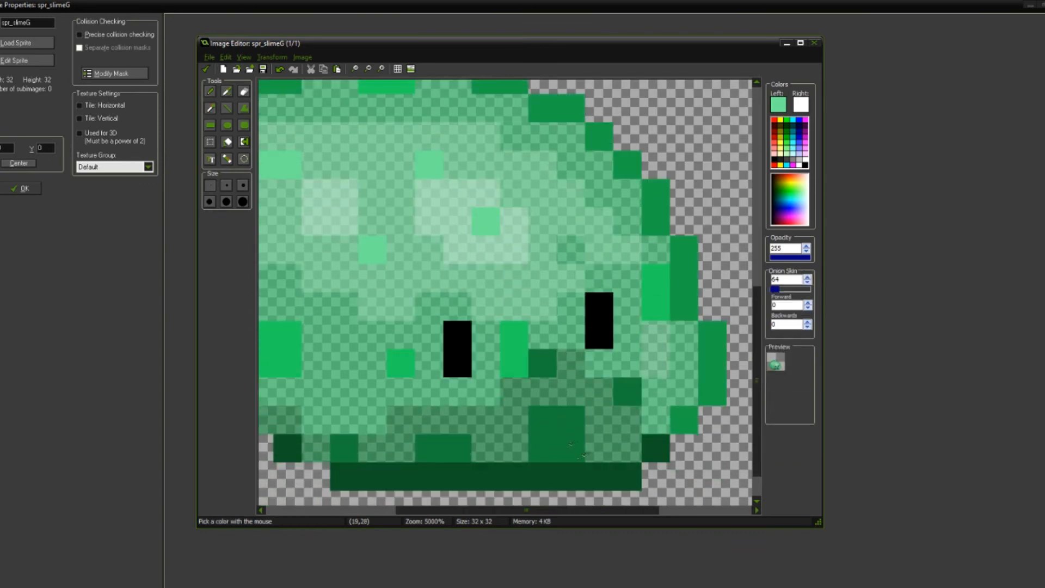
{"action": "left_click", "coordinate": [590, 472]}
{"action": "left_click_drag", "start_coordinate": [792, 251], "coordinate": [739, 256]}
{"action": "type", "text": "220"}
{"action": "left_click", "coordinate": [604, 472]}
{"action": "left_click", "coordinate": [603, 472]}
{"action": "middle_click_drag", "start_coordinate": [604, 471], "coordinate": [670, 458]}
{"action": "scroll", "coordinate": [579, 434], "scroll_direction": "down", "scroll_amount": 3}
{"action": "scroll", "coordinate": [456, 409], "scroll_direction": "up", "scroll_amount": 3}
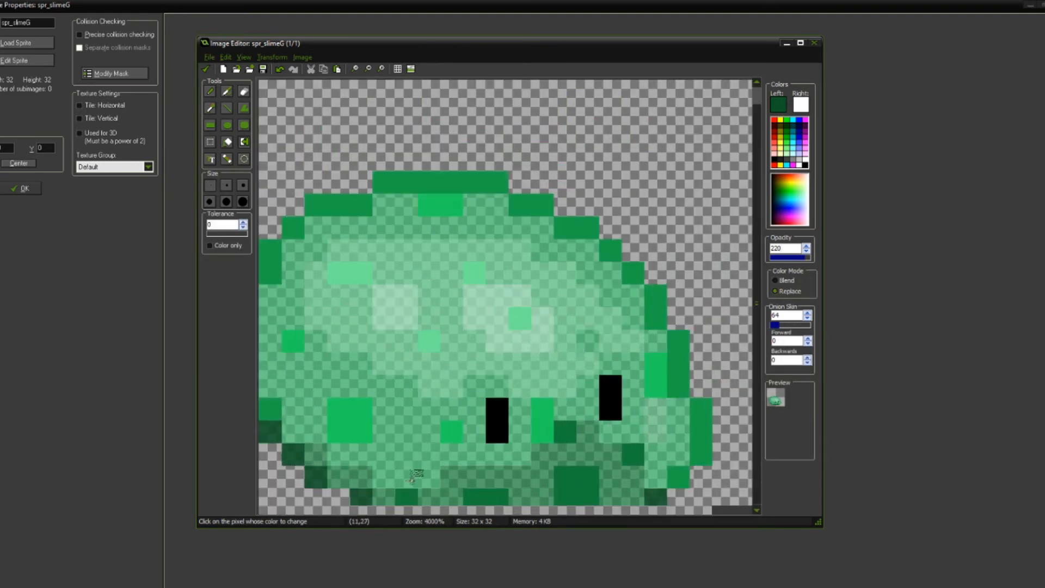
Step: Sample the green of the slime's upper and side outline and flood fill that outline at 220 opacity
{"action": "key", "text": "o"}
{"action": "middle_click_drag", "start_coordinate": [425, 484], "coordinate": [471, 413]}
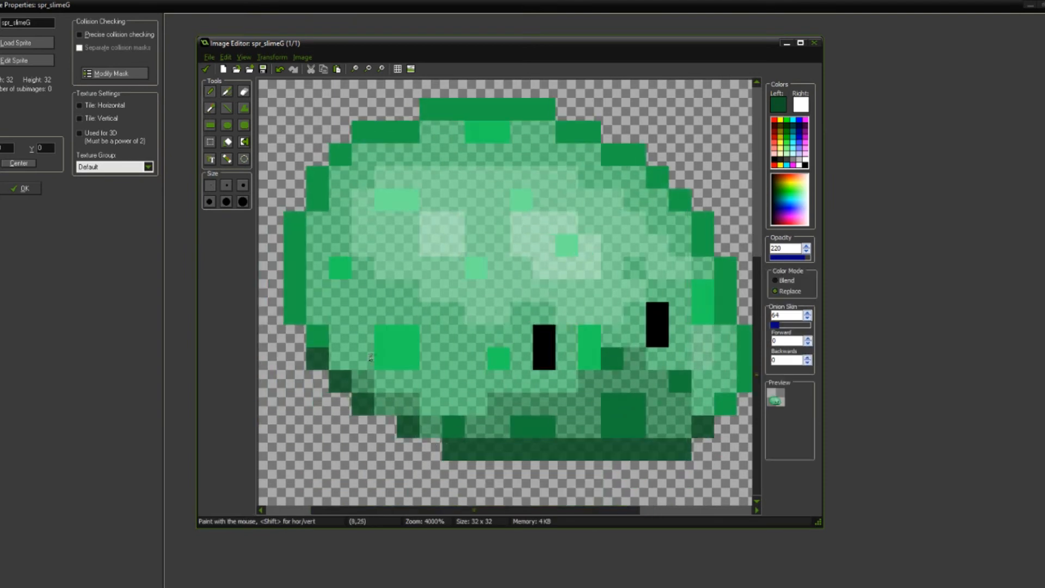
{"action": "left_click", "coordinate": [303, 313]}
{"action": "left_click", "coordinate": [799, 259]}
{"action": "type", "text": "220"}
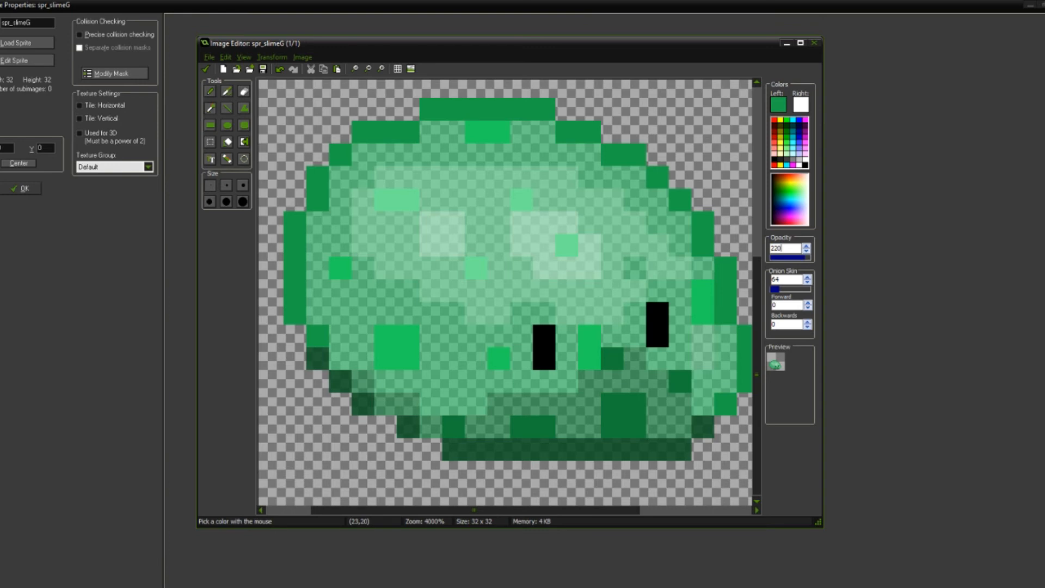
{"action": "key", "text": "f"}
{"action": "left_click", "coordinate": [293, 268]}
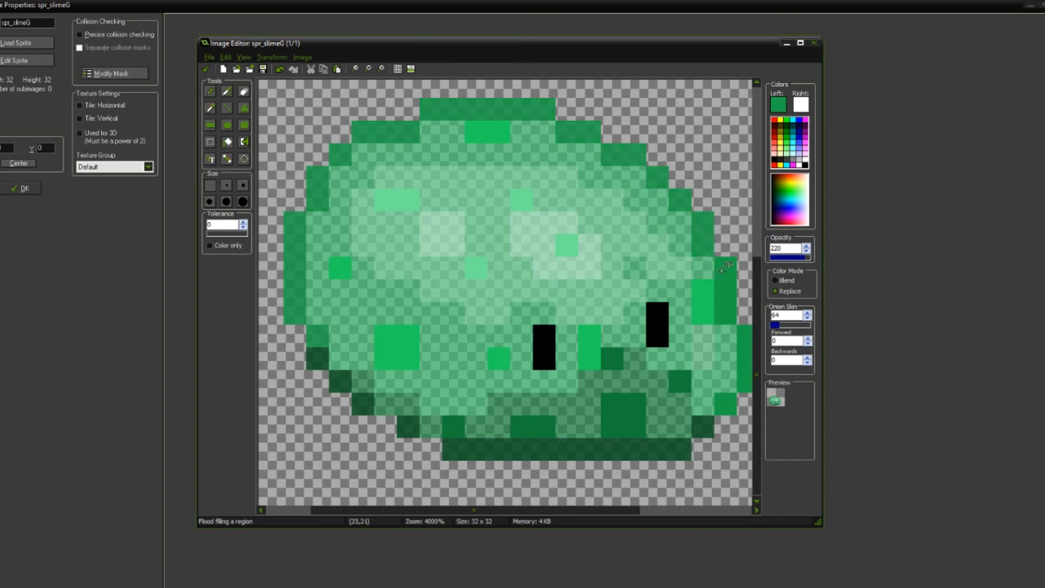
Step: Apply the image edits to the sprite and reopen image 0 for editing
{"action": "scroll", "coordinate": [729, 403], "scroll_direction": "down", "scroll_amount": 4}
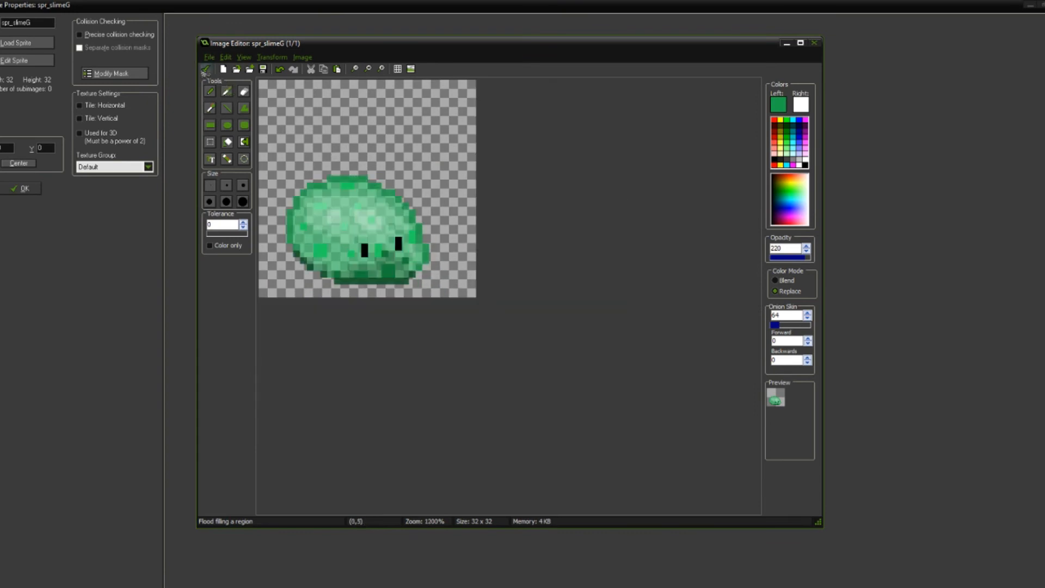
{"action": "left_click", "coordinate": [205, 69]}
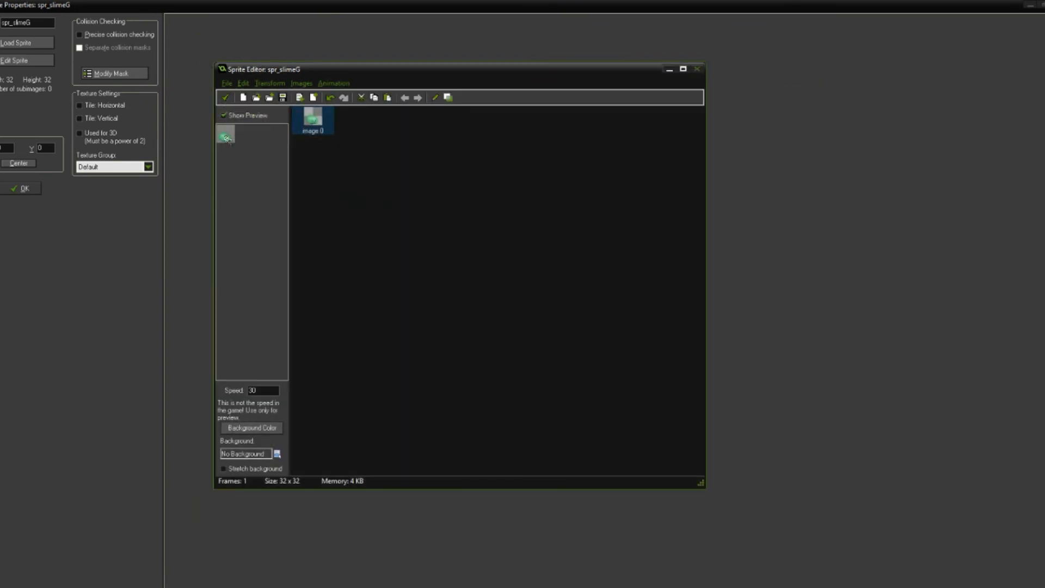
{"action": "double_click", "coordinate": [314, 121]}
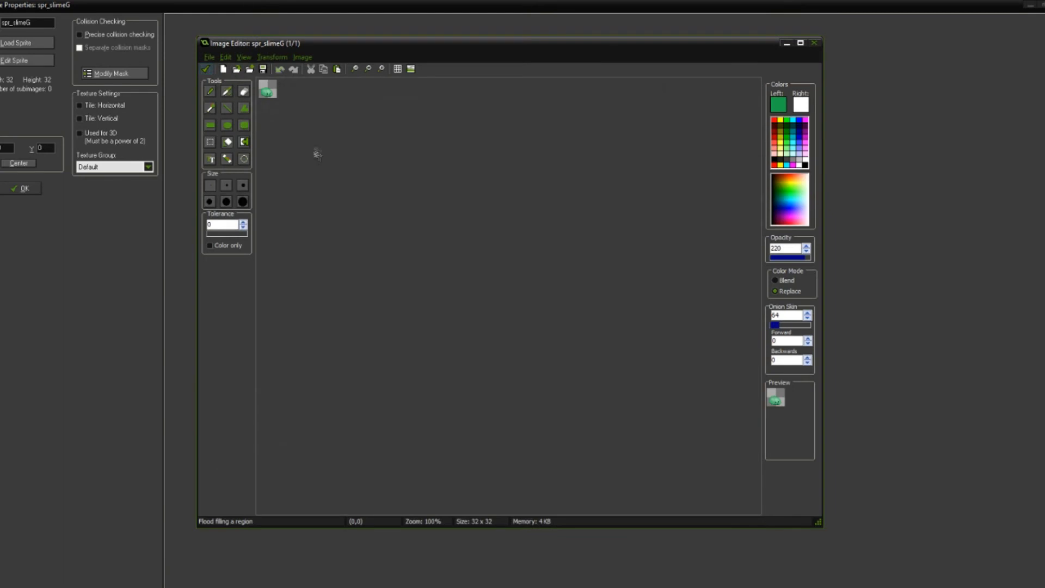
{"action": "scroll", "coordinate": [335, 204], "scroll_direction": "up", "scroll_amount": 4}
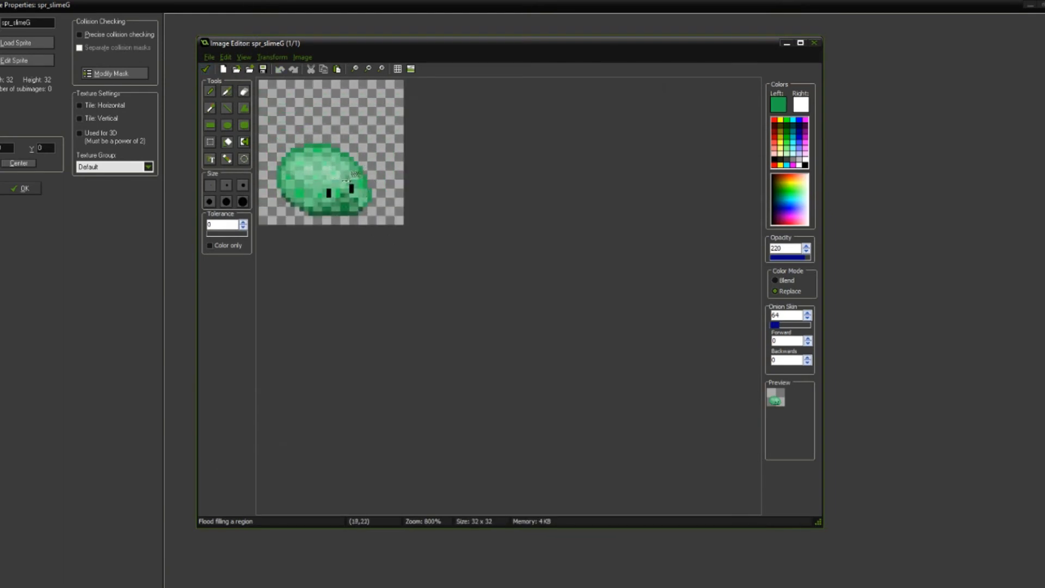
{"action": "scroll", "coordinate": [337, 178], "scroll_direction": "up", "scroll_amount": 3}
{"action": "scroll", "coordinate": [443, 319], "scroll_direction": "up", "scroll_amount": 3}
Step: Sample the darker speckles' green, shift it to a yellower green, and replace that speckle color throughout the slime
{"action": "middle_click_drag", "start_coordinate": [448, 312], "coordinate": [428, 177]}
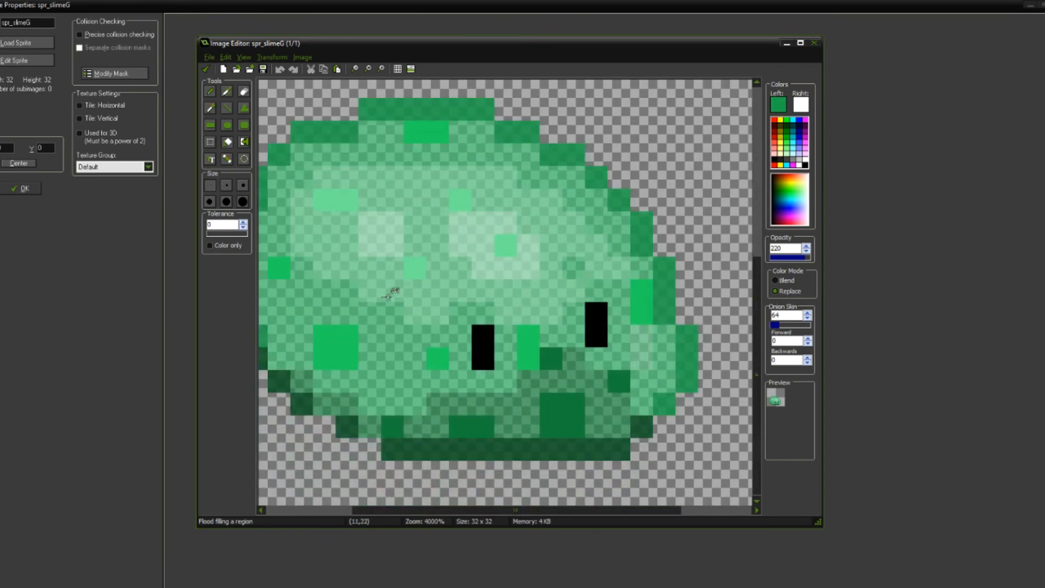
{"action": "middle_click_drag", "start_coordinate": [367, 289], "coordinate": [394, 280]}
{"action": "key", "text": "o"}
{"action": "left_click", "coordinate": [354, 348]}
{"action": "left_click", "coordinate": [779, 104]}
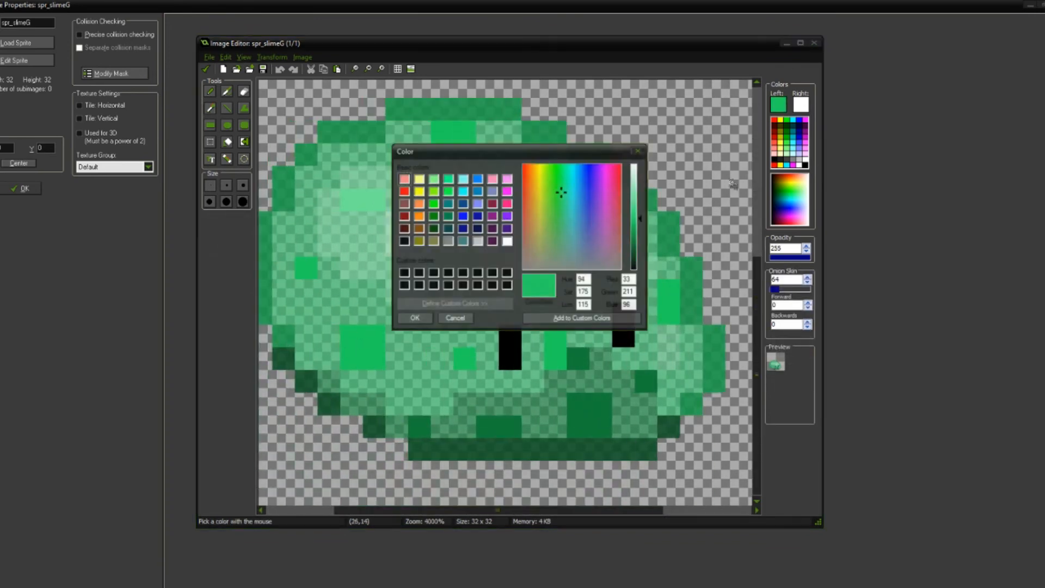
{"action": "left_click", "coordinate": [558, 211]}
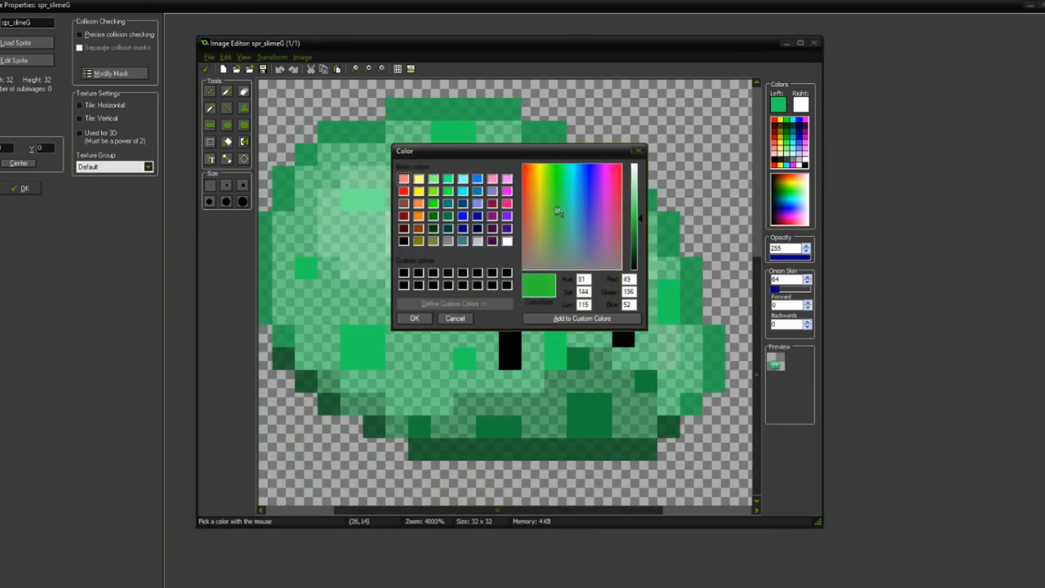
{"action": "left_click", "coordinate": [418, 319]}
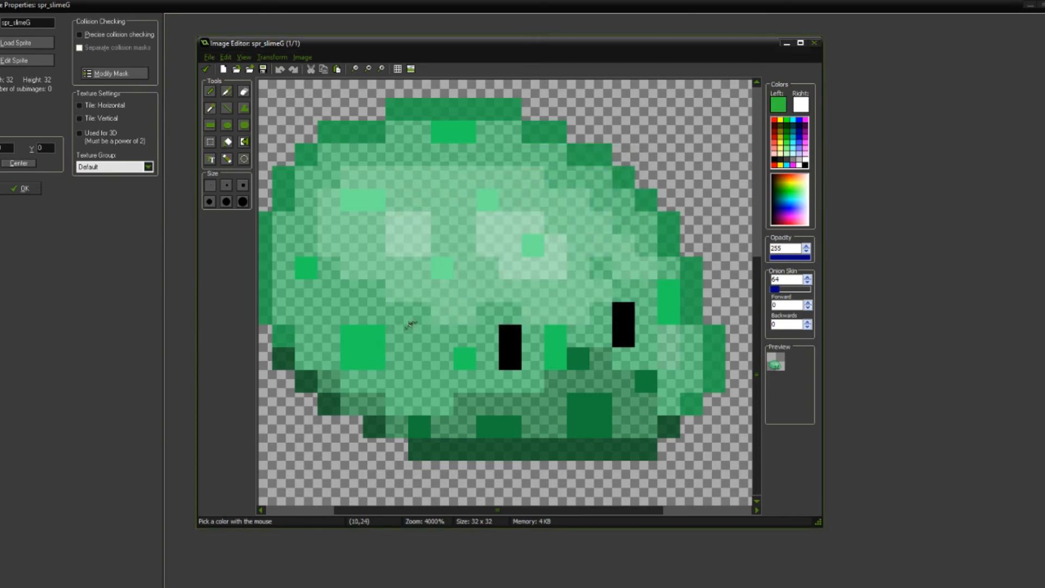
{"action": "key", "text": "c"}
{"action": "left_click", "coordinate": [366, 348]}
{"action": "scroll", "coordinate": [366, 348], "scroll_direction": "down", "scroll_amount": 2}
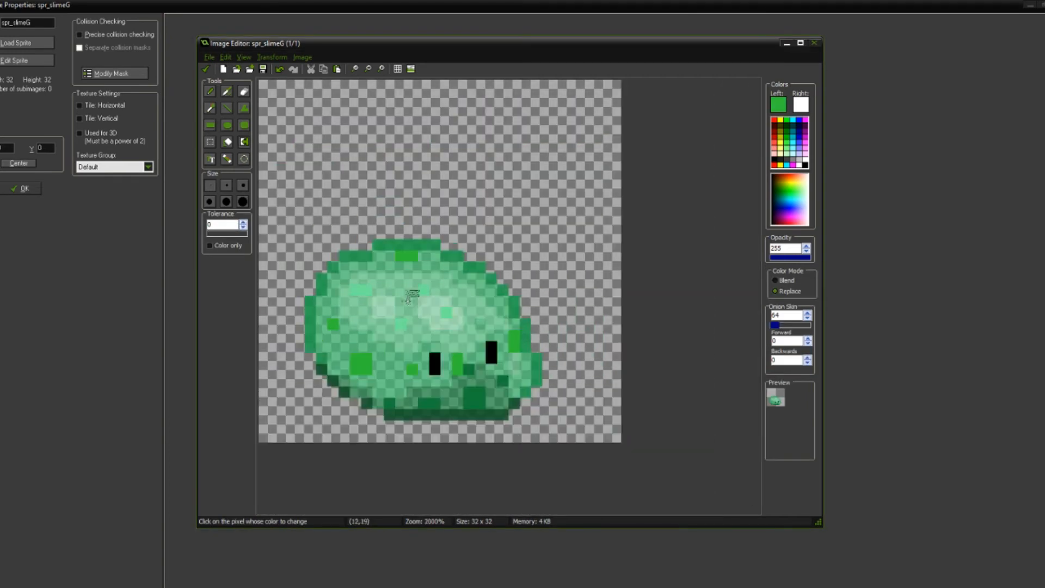
Step: Change the drawing color to RGB 57, 213, 97 and replace the darker speckles' color with it
{"action": "scroll", "coordinate": [468, 343], "scroll_direction": "up", "scroll_amount": 4}
{"action": "left_click", "coordinate": [779, 104]}
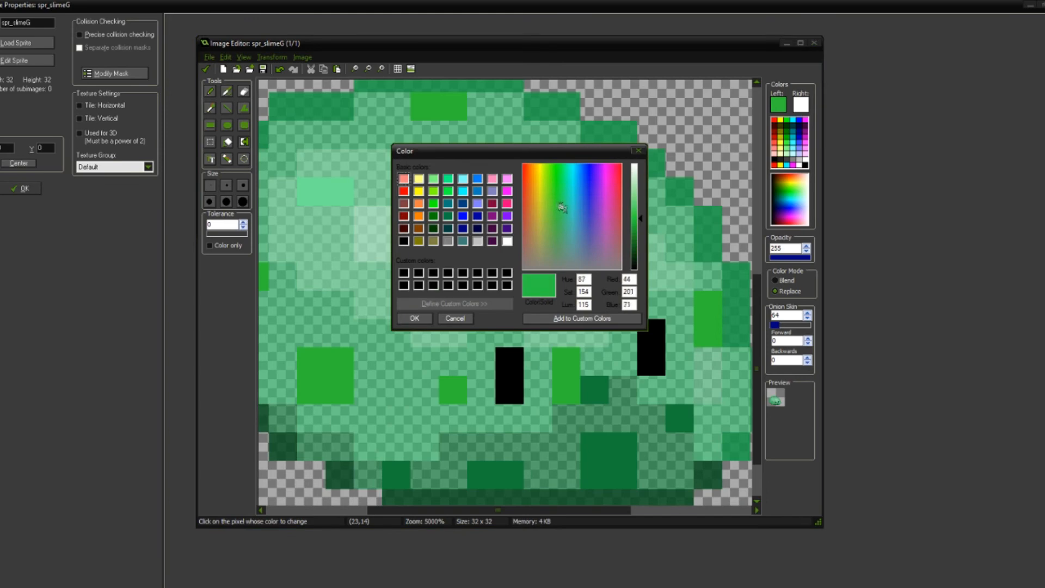
{"action": "left_click_drag", "start_coordinate": [641, 222], "coordinate": [643, 219]}
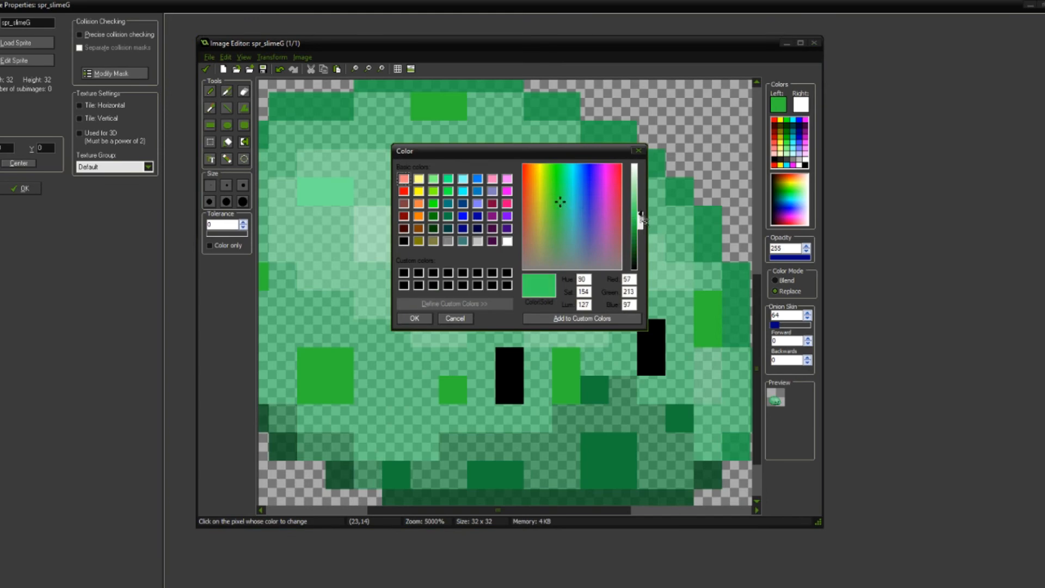
{"action": "left_click", "coordinate": [415, 318]}
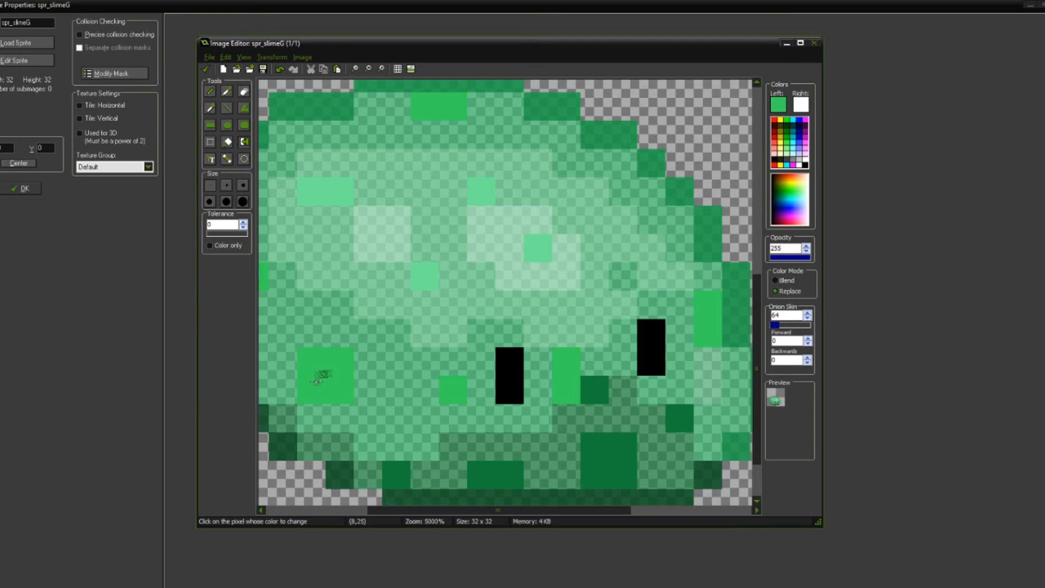
{"action": "scroll", "coordinate": [411, 294], "scroll_direction": "down", "scroll_amount": 2}
Step: Shift the drawing color to RGB 78, 209, 84 and replace the darker speckles' color with it
{"action": "scroll", "coordinate": [411, 294], "scroll_direction": "up", "scroll_amount": 1}
{"action": "left_click", "coordinate": [778, 104]}
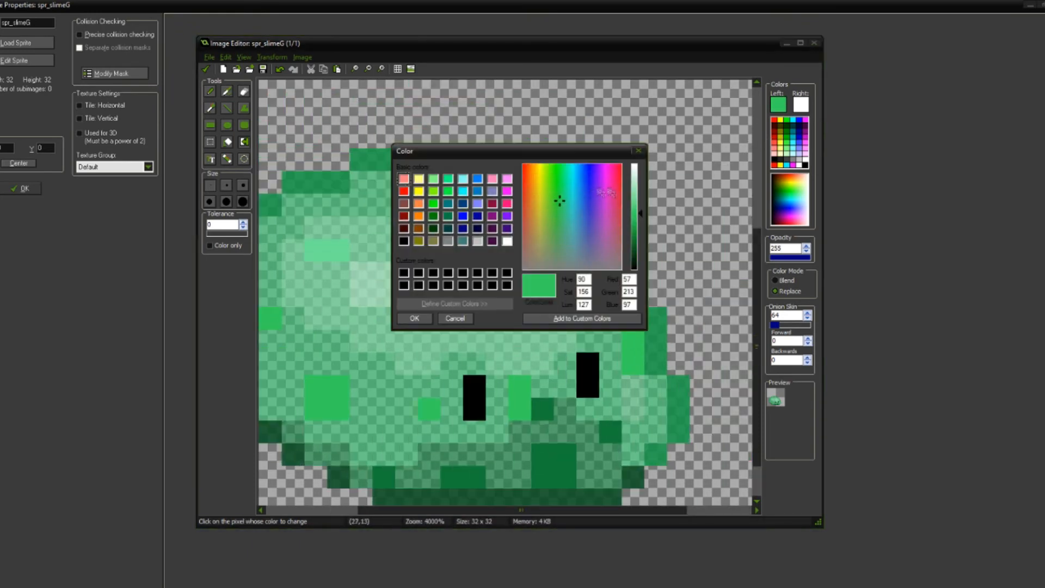
{"action": "left_click", "coordinate": [556, 208]}
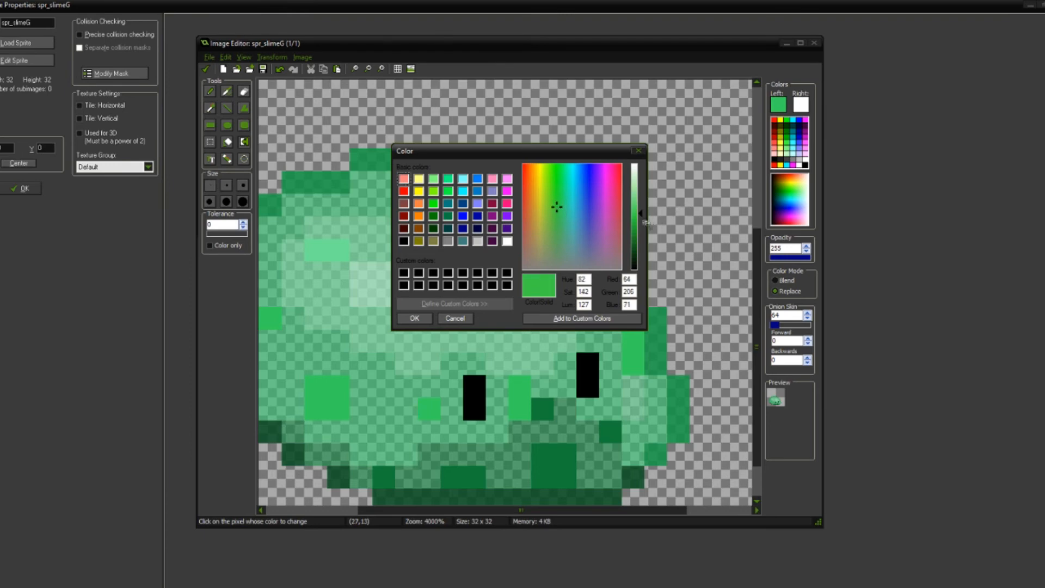
{"action": "left_click", "coordinate": [414, 318]}
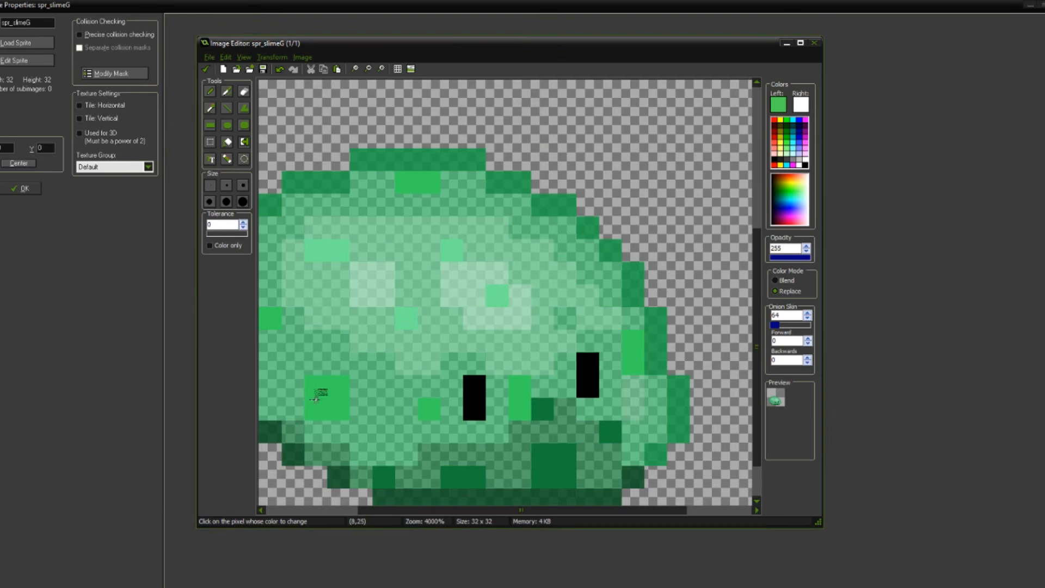
{"action": "scroll", "coordinate": [348, 403], "scroll_direction": "down", "scroll_amount": 2}
{"action": "scroll", "coordinate": [419, 311], "scroll_direction": "up", "scroll_amount": 3}
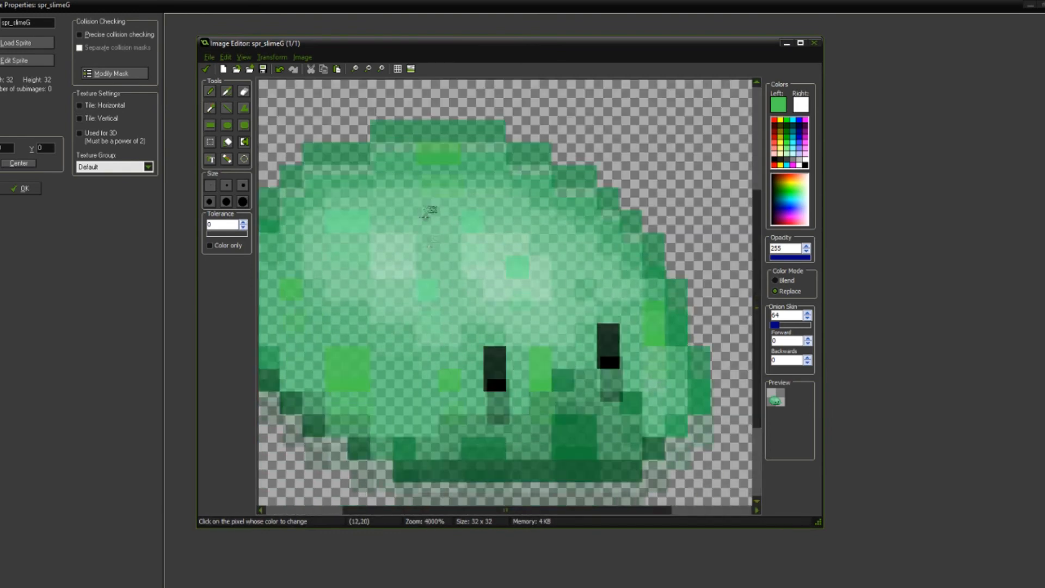
{"action": "scroll", "coordinate": [408, 326], "scroll_direction": "down", "scroll_amount": 3}
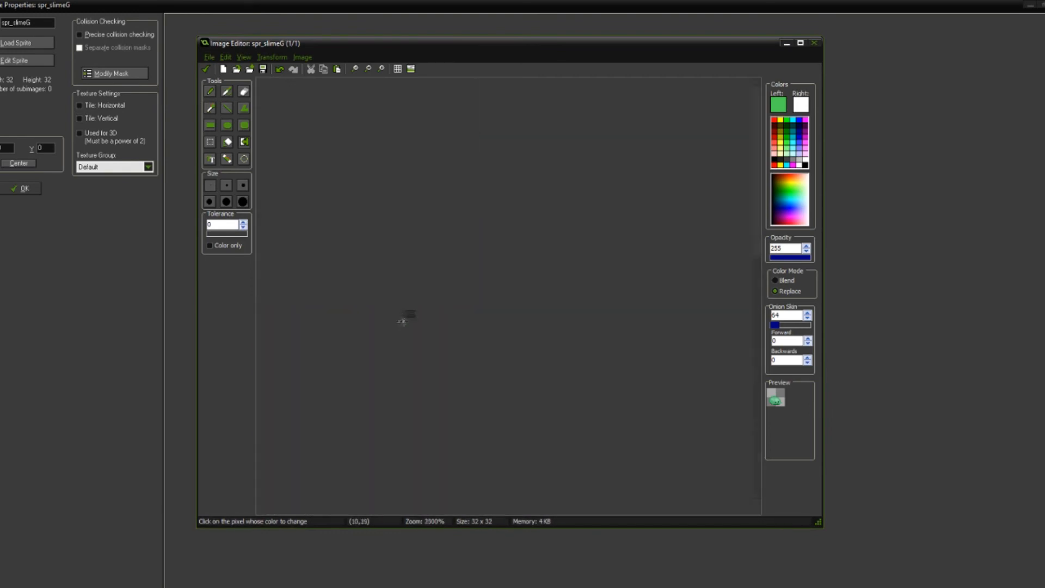
{"action": "scroll", "coordinate": [381, 310], "scroll_direction": "up", "scroll_amount": 3}
Step: Lighten the drawing color's green and replace the lighter mint speckles' color with it throughout the slime
{"action": "key", "text": "ctrl"}
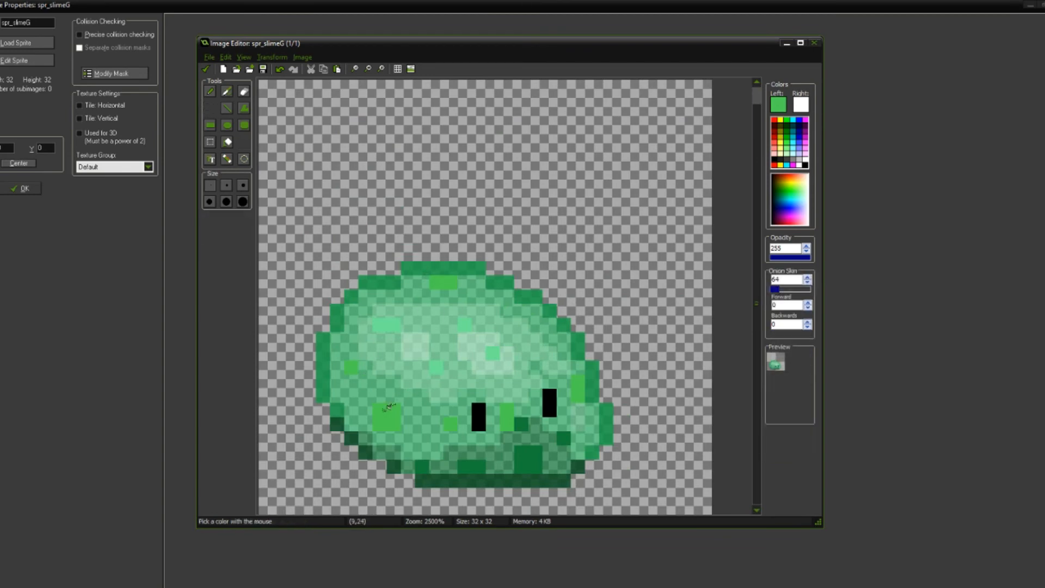
{"action": "left_click", "coordinate": [778, 104]}
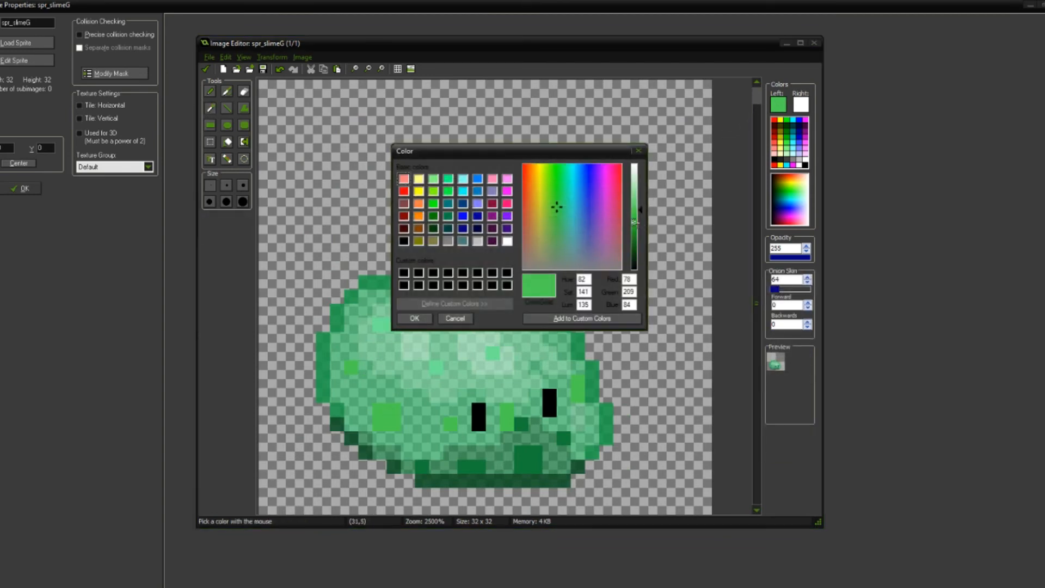
{"action": "left_click_drag", "start_coordinate": [644, 206], "coordinate": [642, 196]}
{"action": "left_click", "coordinate": [427, 318]}
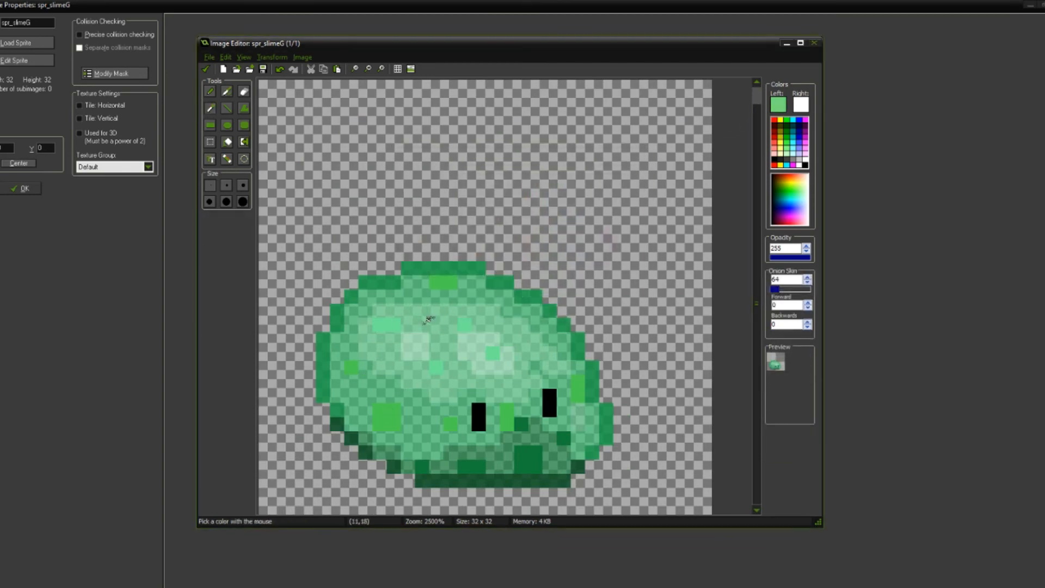
{"action": "key", "text": "h"}
{"action": "left_click", "coordinate": [437, 372]}
{"action": "scroll", "coordinate": [474, 373], "scroll_direction": "down", "scroll_amount": 1}
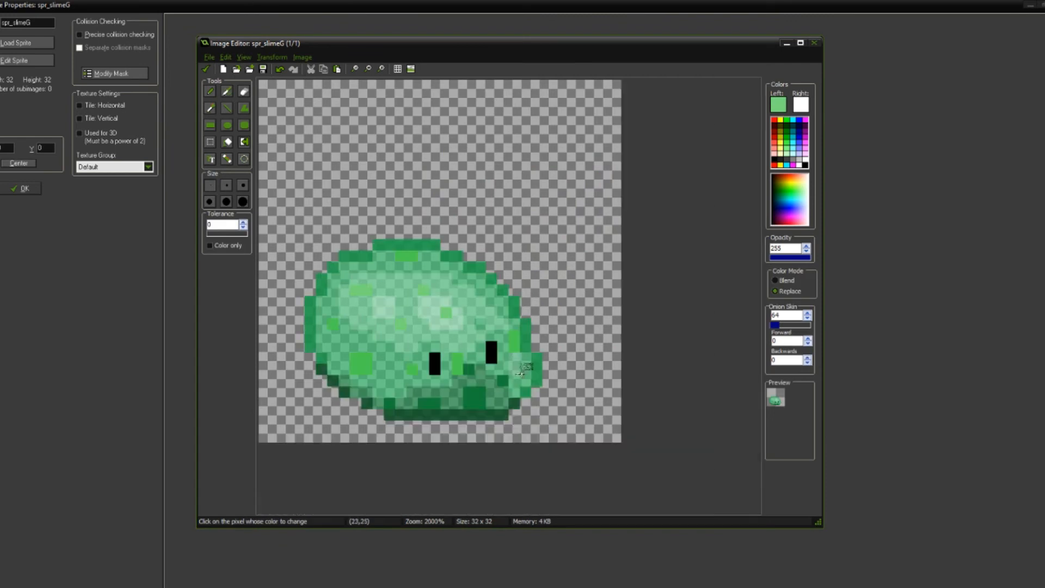
Step: Lighten the drawing color to RGB 140, 225, 145 and replace the lighter speckles' color with it
{"action": "left_click", "coordinate": [780, 98]}
{"action": "left_click_drag", "start_coordinate": [640, 202], "coordinate": [640, 199]}
{"action": "left_click", "coordinate": [414, 318]}
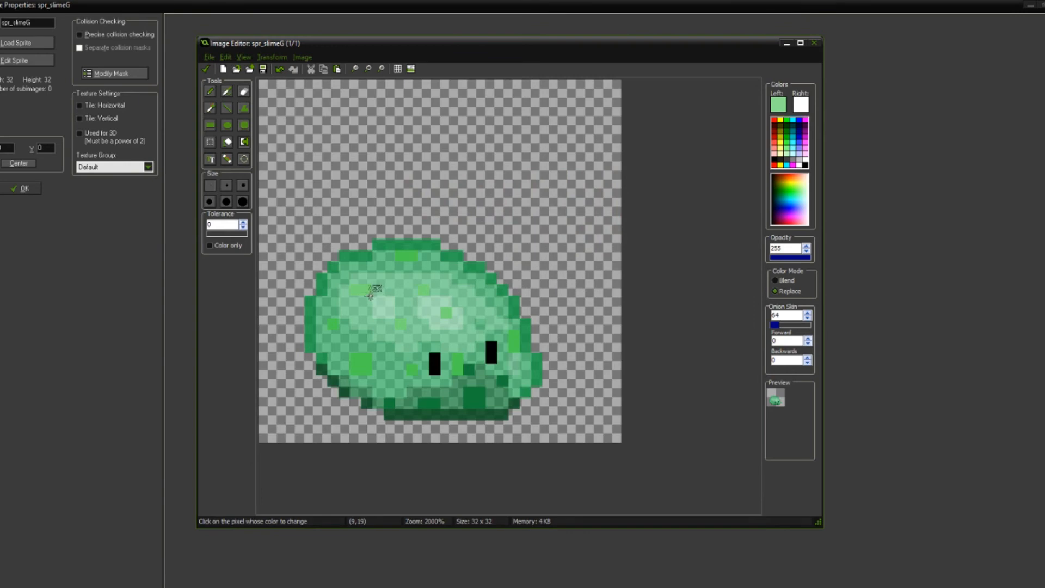
{"action": "scroll", "coordinate": [479, 318], "scroll_direction": "down", "scroll_amount": 1}
{"action": "scroll", "coordinate": [482, 319], "scroll_direction": "up", "scroll_amount": 2}
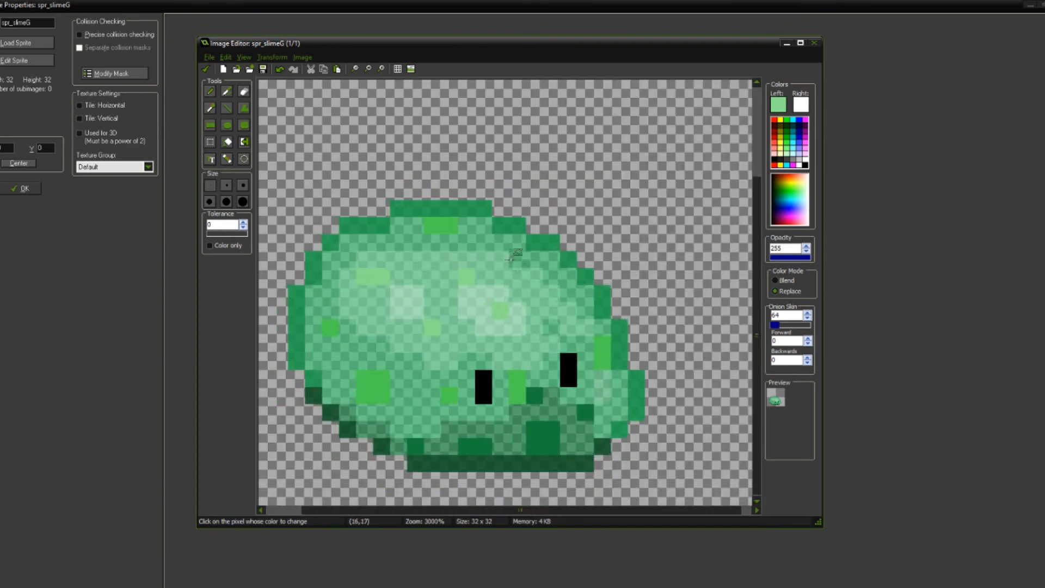
{"action": "scroll", "coordinate": [522, 353], "scroll_direction": "up", "scroll_amount": 2}
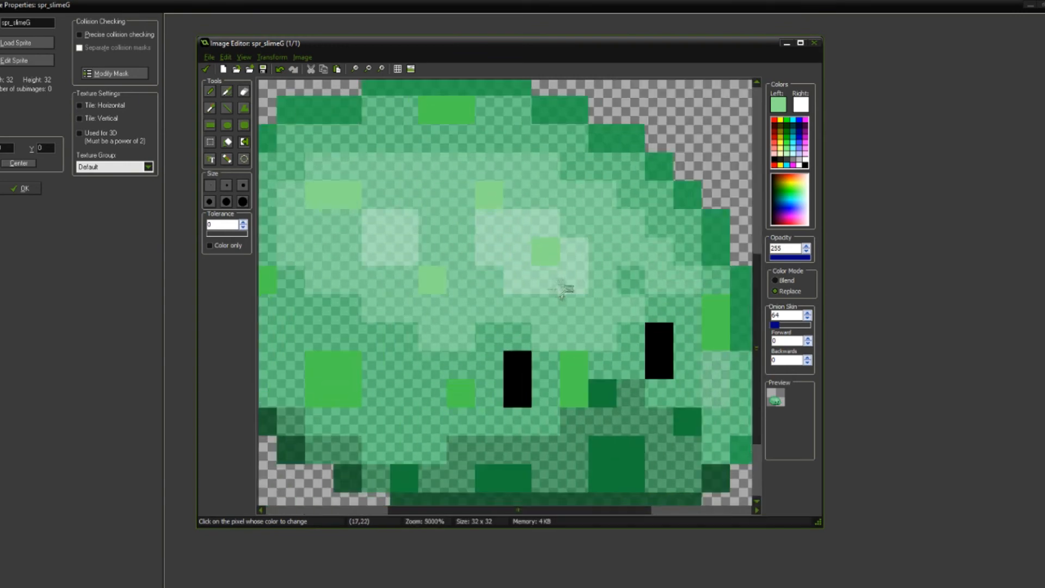
Step: Lighten the drawing color further and paint only the single speckle inside the larger white highlight with it
{"action": "key", "text": "ctrl"}
{"action": "left_click", "coordinate": [779, 105]}
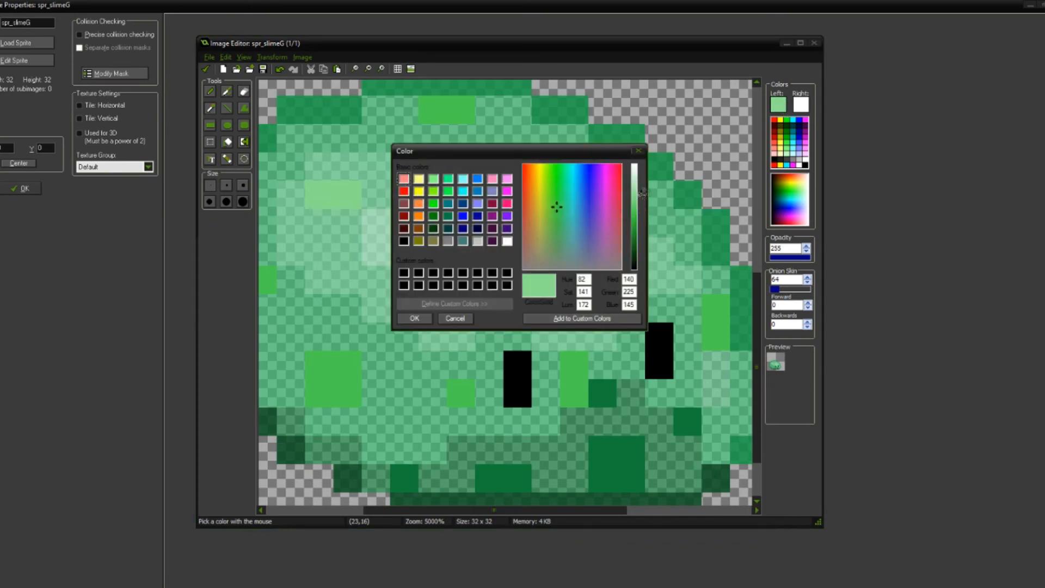
{"action": "left_click_drag", "start_coordinate": [642, 199], "coordinate": [641, 192]}
{"action": "left_click", "coordinate": [414, 318]}
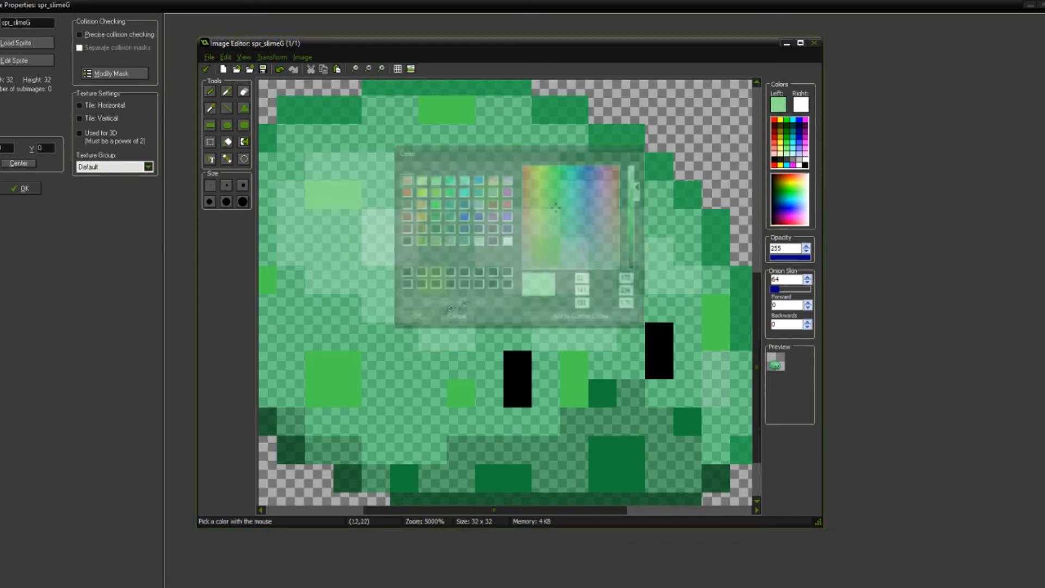
{"action": "left_click", "coordinate": [547, 249]}
{"action": "scroll", "coordinate": [556, 321], "scroll_direction": "down", "scroll_amount": 3}
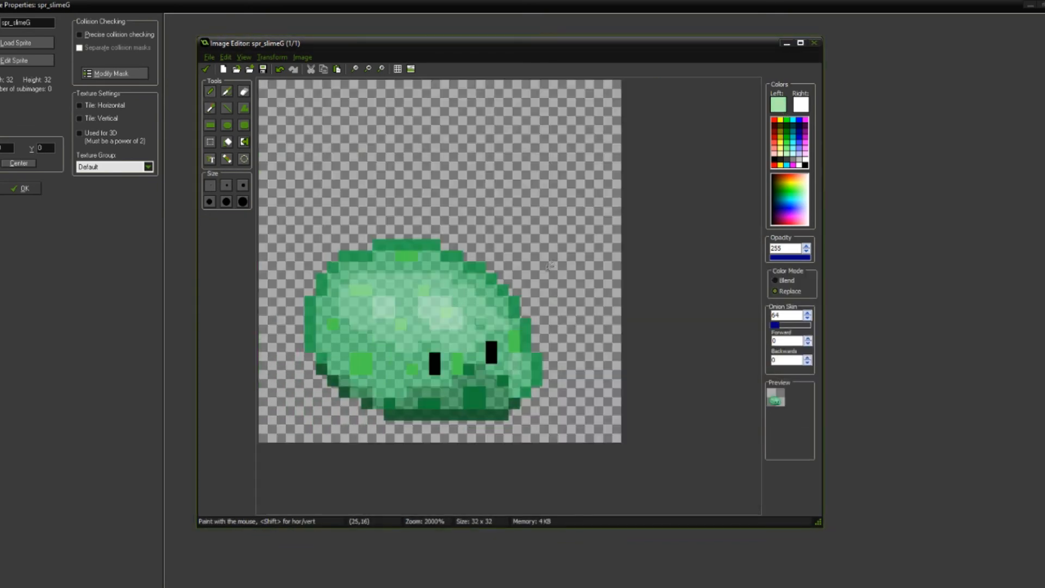
{"action": "scroll", "coordinate": [462, 356], "scroll_direction": "down", "scroll_amount": 2}
{"action": "scroll", "coordinate": [442, 343], "scroll_direction": "up", "scroll_amount": 4}
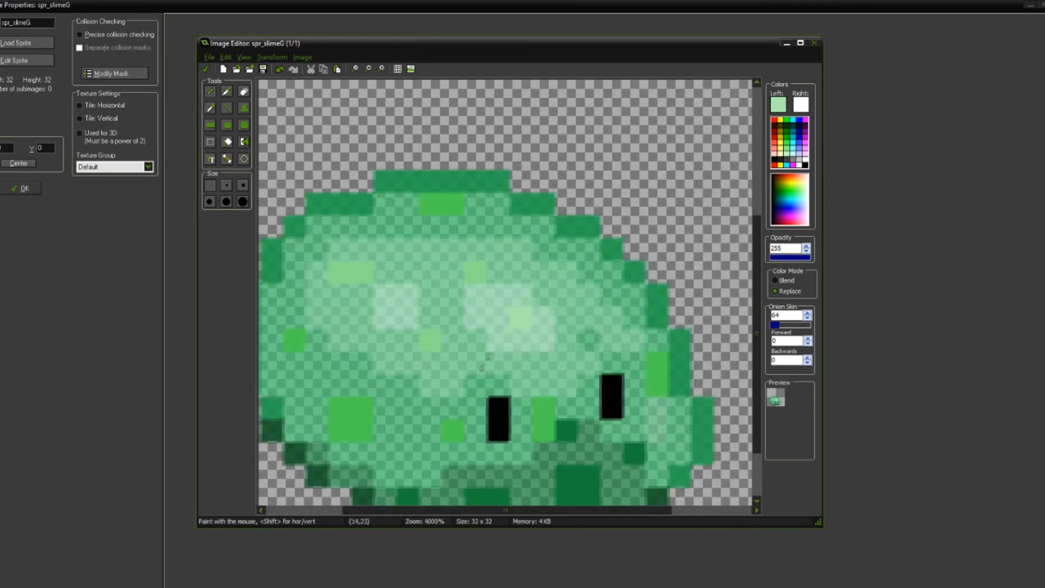
Step: Sample the darker body speckles' green, lighten it to RGB 100, 215, 105, and replace those speckles' color with it
{"action": "middle_click_drag", "start_coordinate": [475, 371], "coordinate": [510, 297]}
{"action": "key", "text": "o"}
{"action": "left_click", "coordinate": [493, 361]}
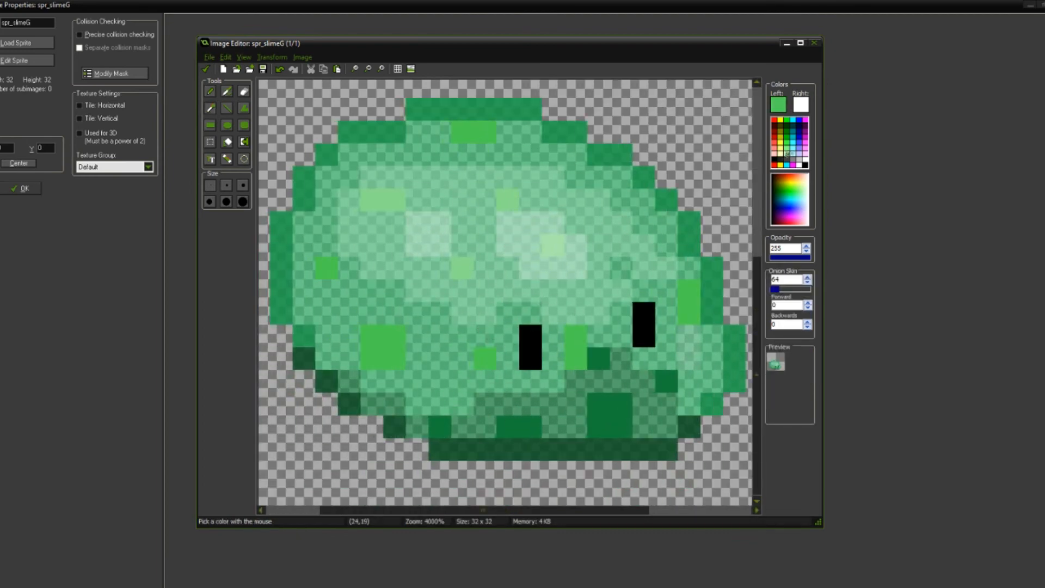
{"action": "left_click", "coordinate": [778, 104]}
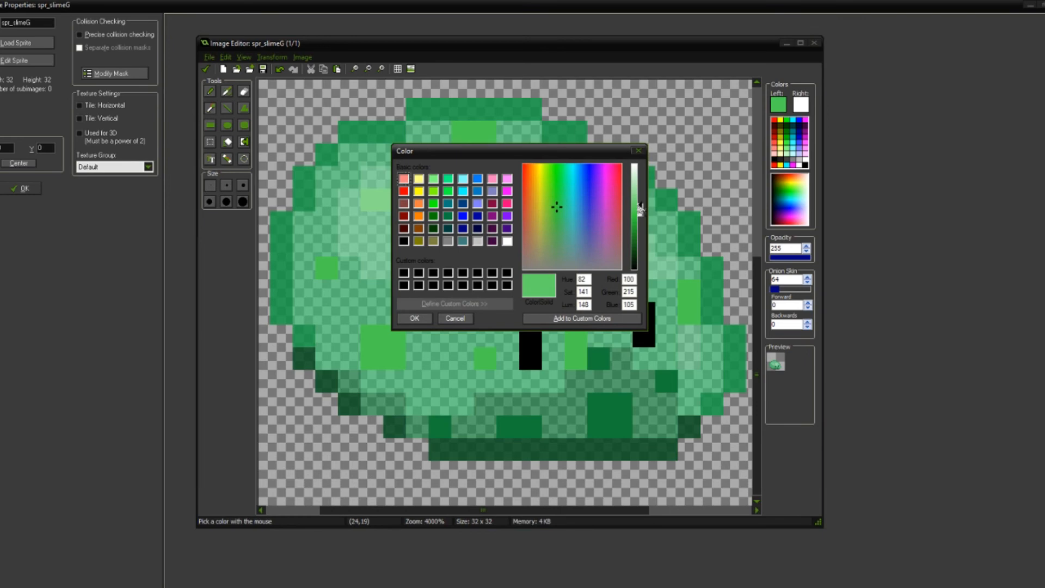
{"action": "left_click", "coordinate": [455, 318]}
{"action": "key", "text": "h"}
{"action": "left_click", "coordinate": [384, 338]}
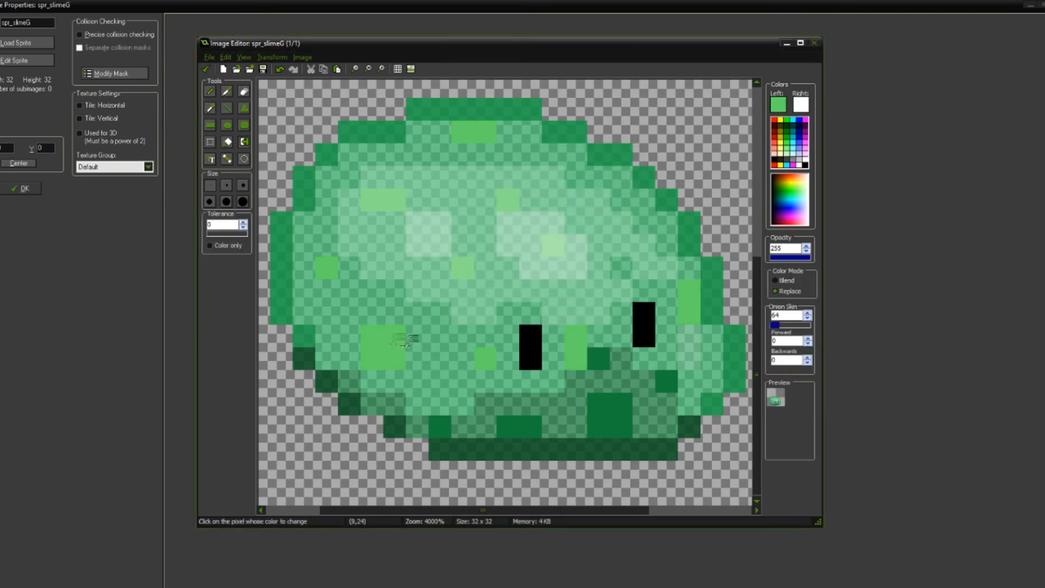
Step: Darken the drawing color to RGB 52, 201, 60 and replace the dark speckles in the slime's shadow with it
{"action": "left_click", "coordinate": [778, 107]}
{"action": "left_click_drag", "start_coordinate": [640, 204], "coordinate": [641, 221]}
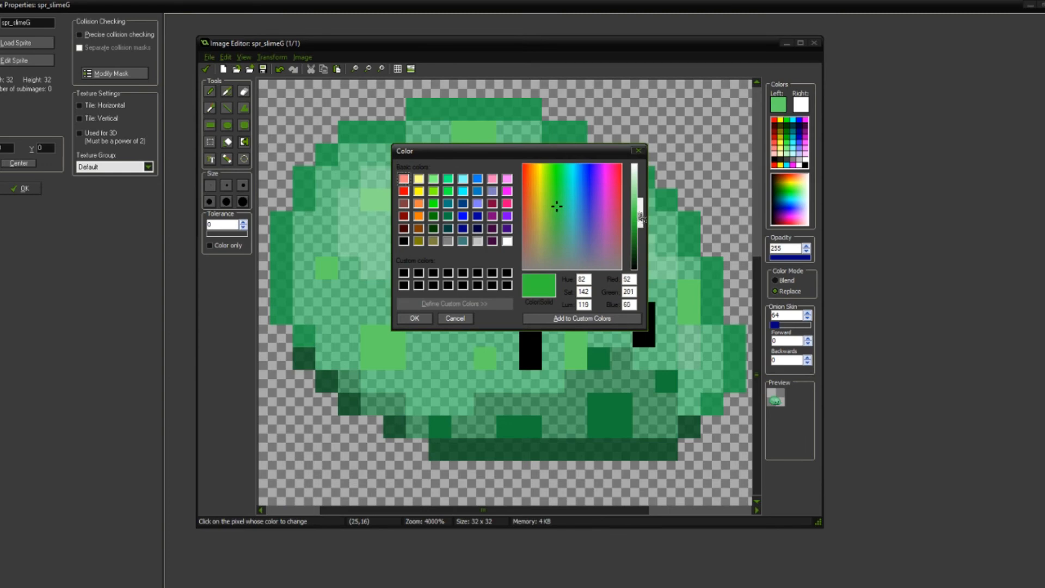
{"action": "left_click", "coordinate": [415, 320]}
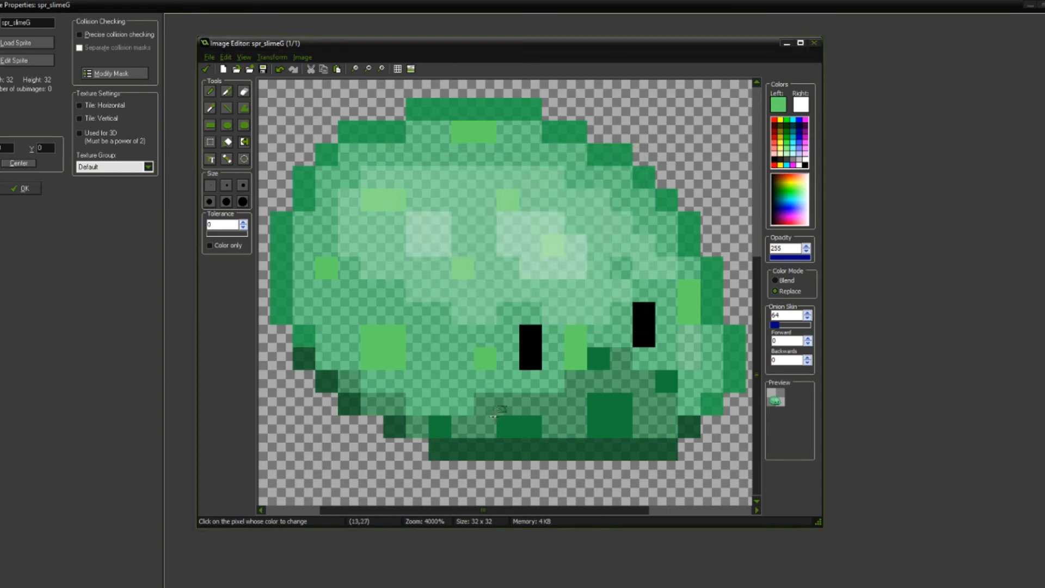
{"action": "left_click", "coordinate": [504, 427]}
{"action": "scroll", "coordinate": [567, 386], "scroll_direction": "down", "scroll_amount": 3}
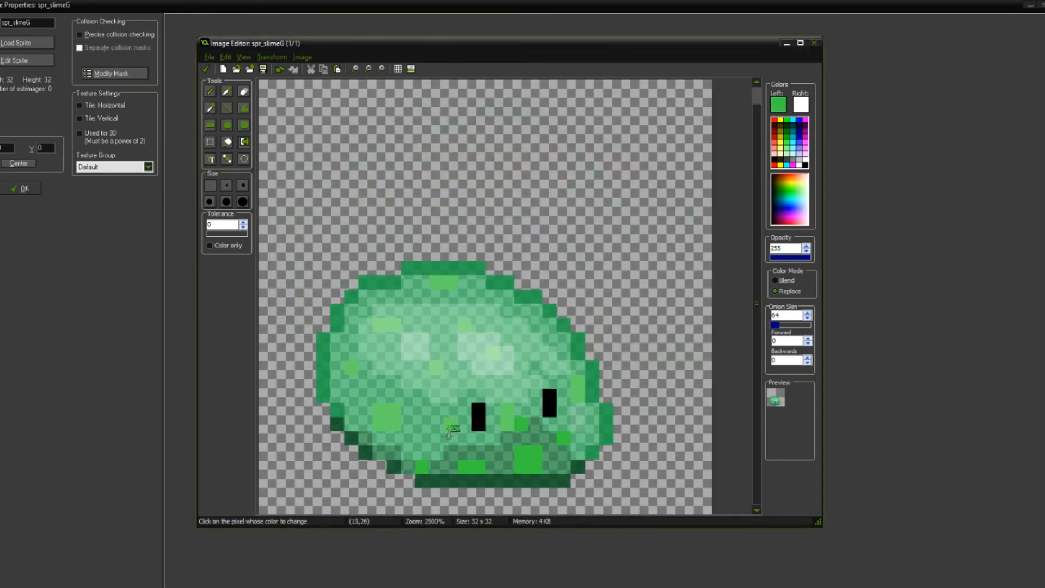
{"action": "scroll", "coordinate": [451, 436], "scroll_direction": "down", "scroll_amount": 1}
{"action": "scroll", "coordinate": [480, 369], "scroll_direction": "down", "scroll_amount": 1}
{"action": "scroll", "coordinate": [483, 350], "scroll_direction": "up", "scroll_amount": 5}
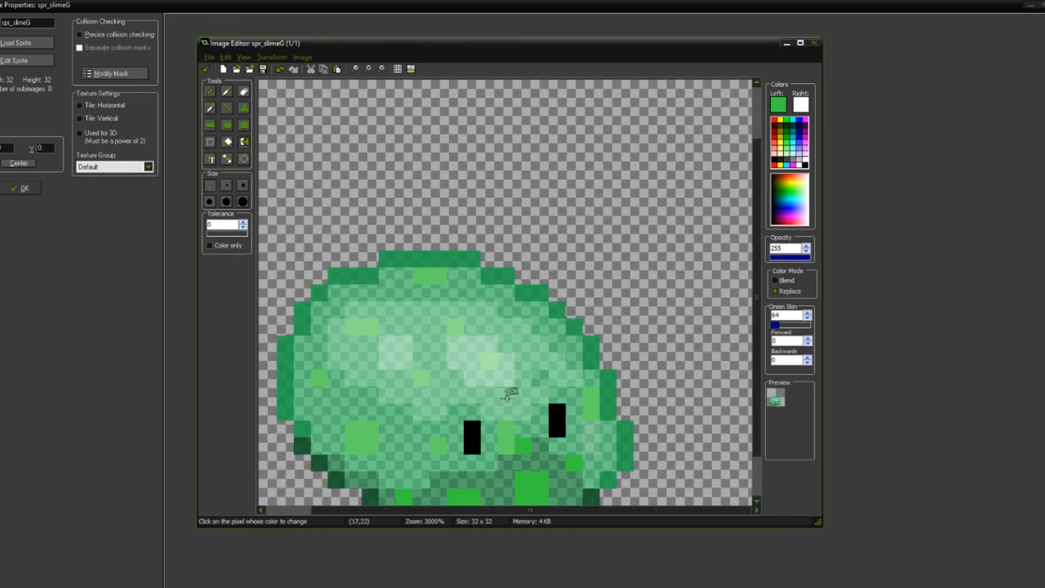
Step: Lighten the drawing color to RGB 72, 208, 79 and replace the shadow speckles' color with it
{"action": "key", "text": "o"}
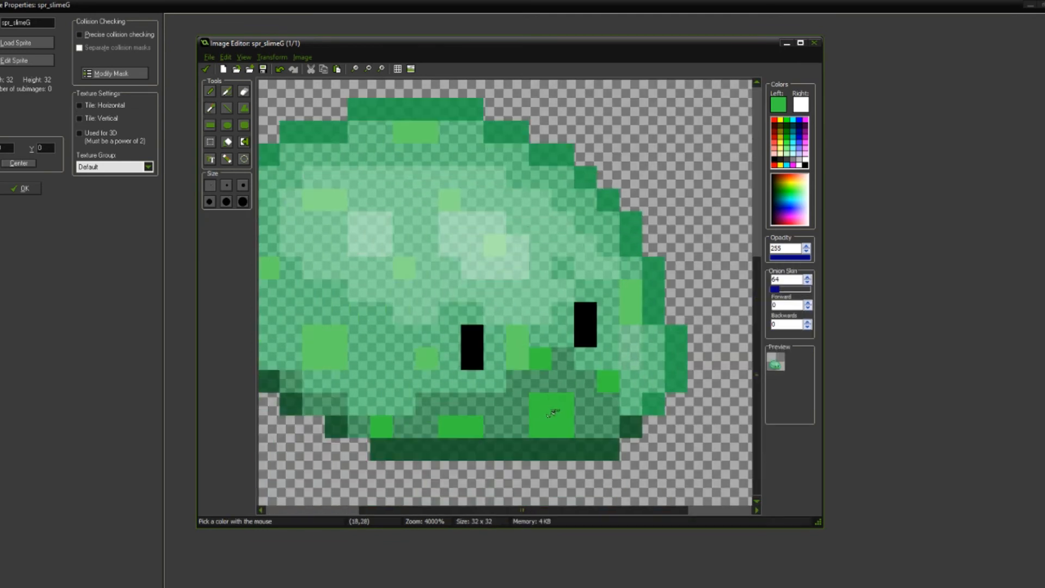
{"action": "left_click", "coordinate": [778, 104]}
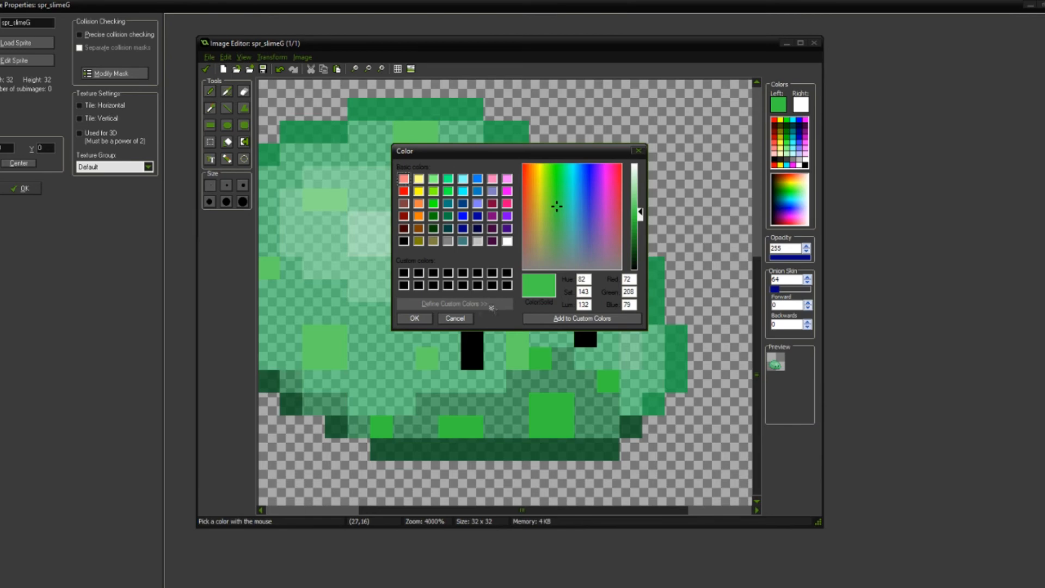
{"action": "left_click", "coordinate": [422, 319]}
{"action": "key", "text": "h"}
{"action": "left_click", "coordinate": [543, 415]}
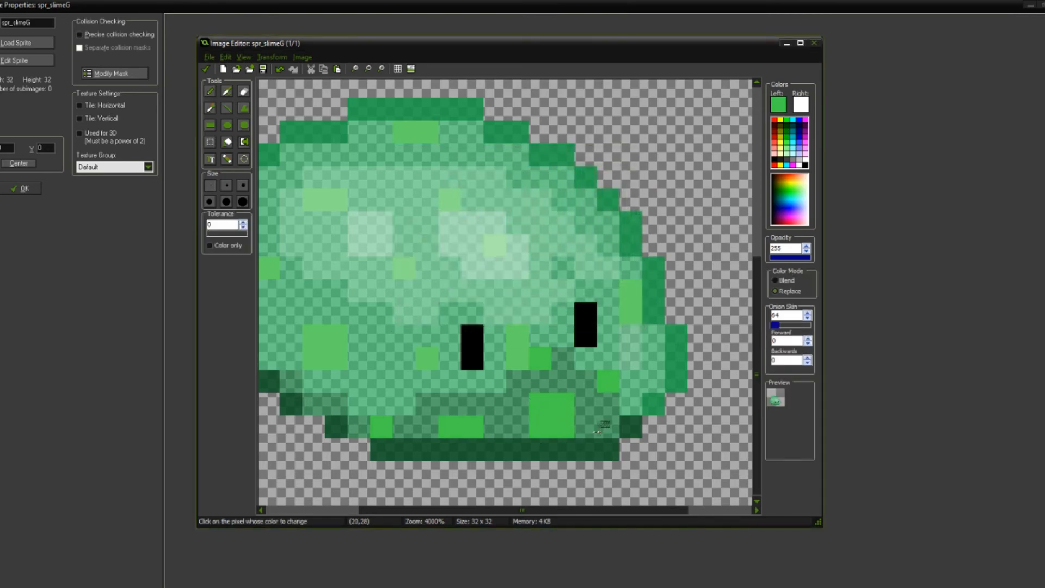
{"action": "scroll", "coordinate": [577, 284], "scroll_direction": "down", "scroll_amount": 3}
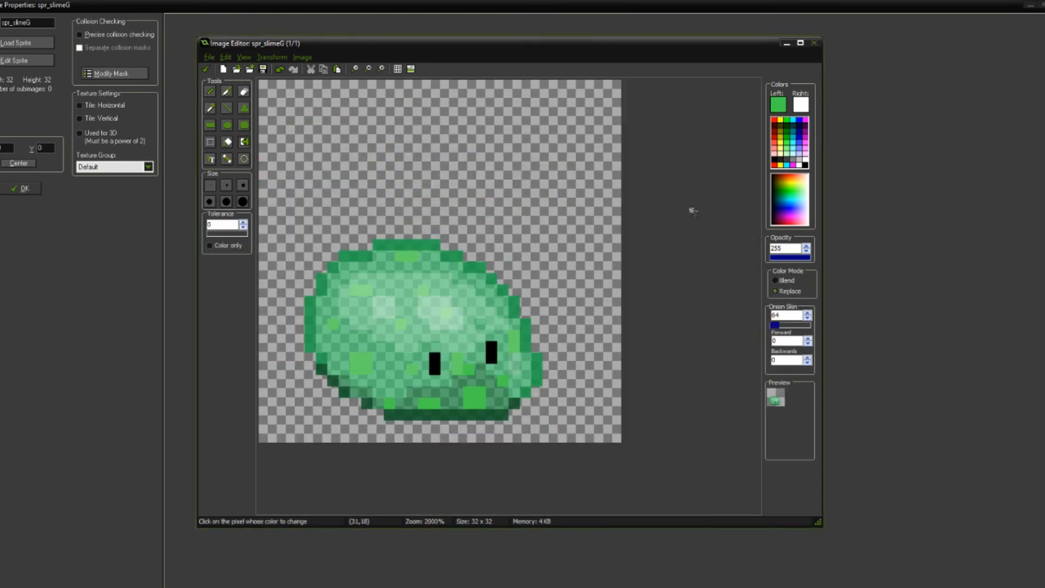
Step: Recolor the shadow speckles to RGB 81, 210, 87, and again to a lighter RGB 100, 215, 105
{"action": "left_click", "coordinate": [786, 107]}
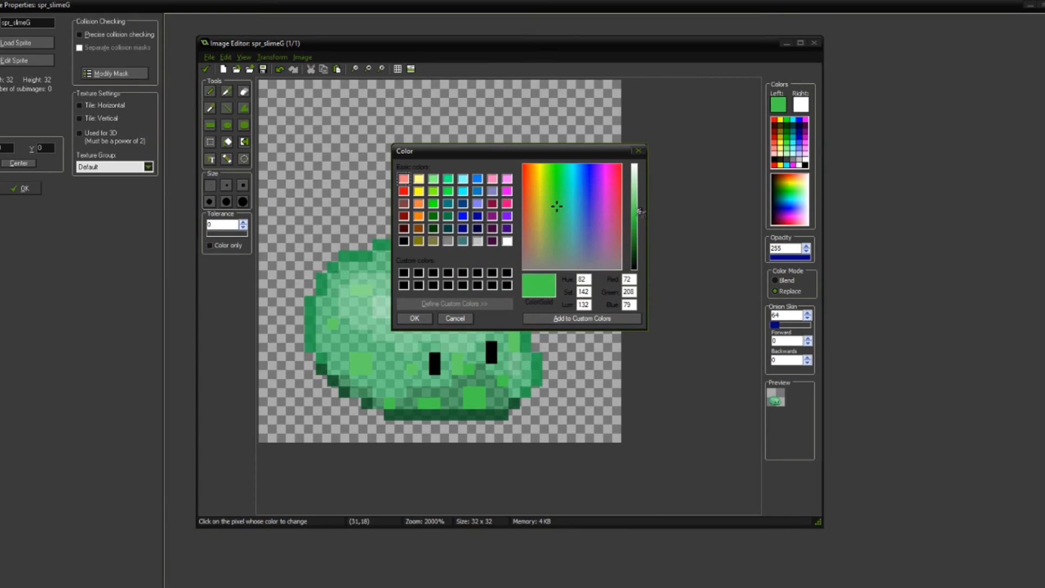
{"action": "left_click", "coordinate": [415, 322]}
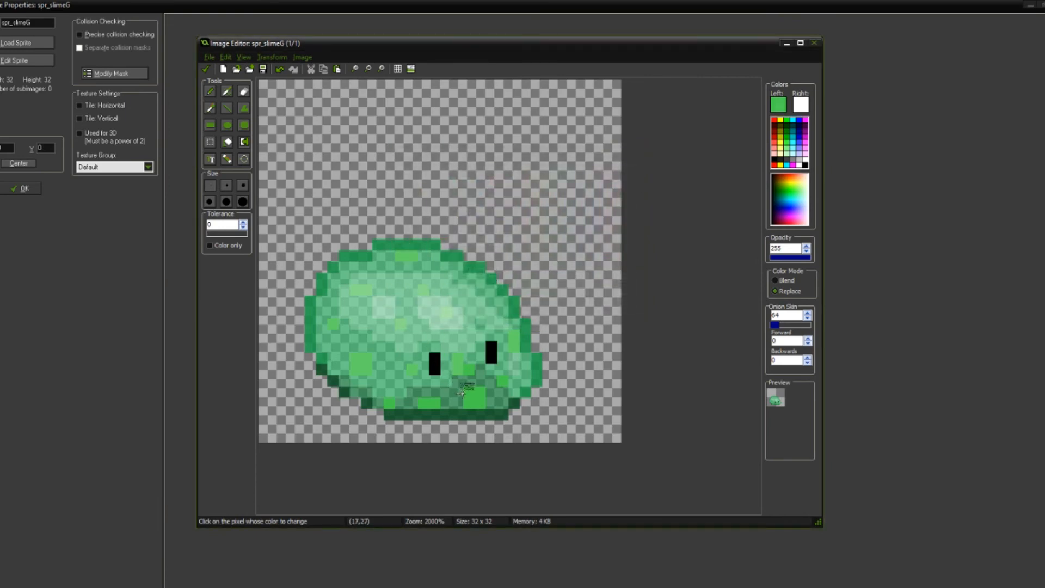
{"action": "left_click", "coordinate": [773, 109]}
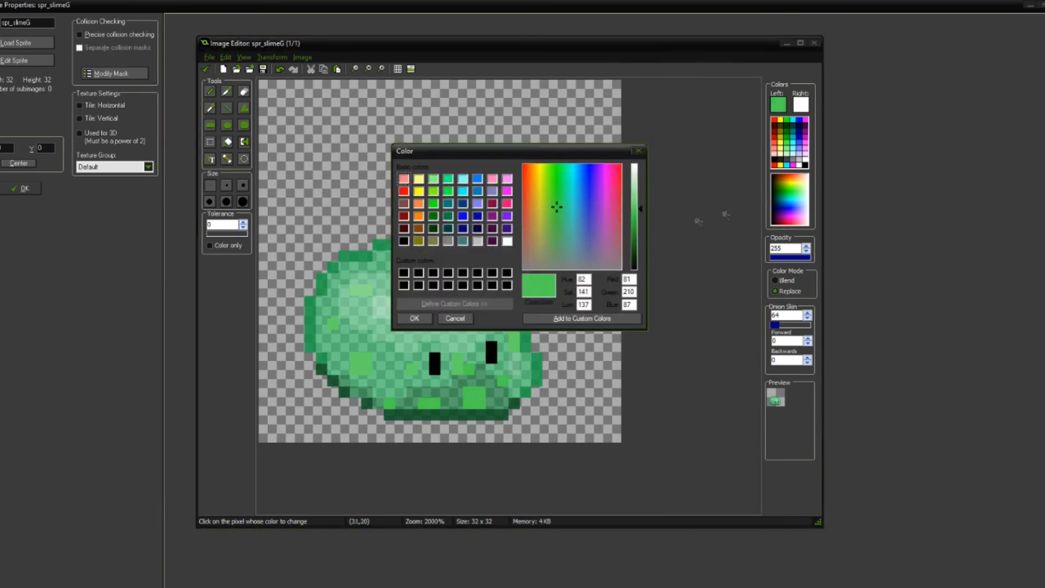
{"action": "left_click_drag", "start_coordinate": [641, 212], "coordinate": [641, 206]}
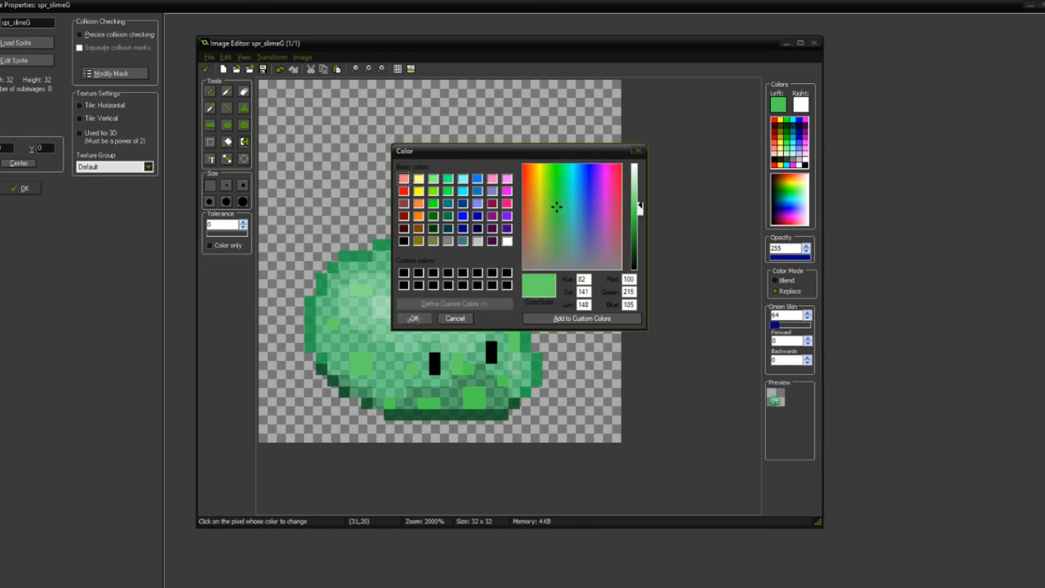
{"action": "left_click", "coordinate": [414, 319]}
{"action": "scroll", "coordinate": [540, 389], "scroll_direction": "up", "scroll_amount": 1}
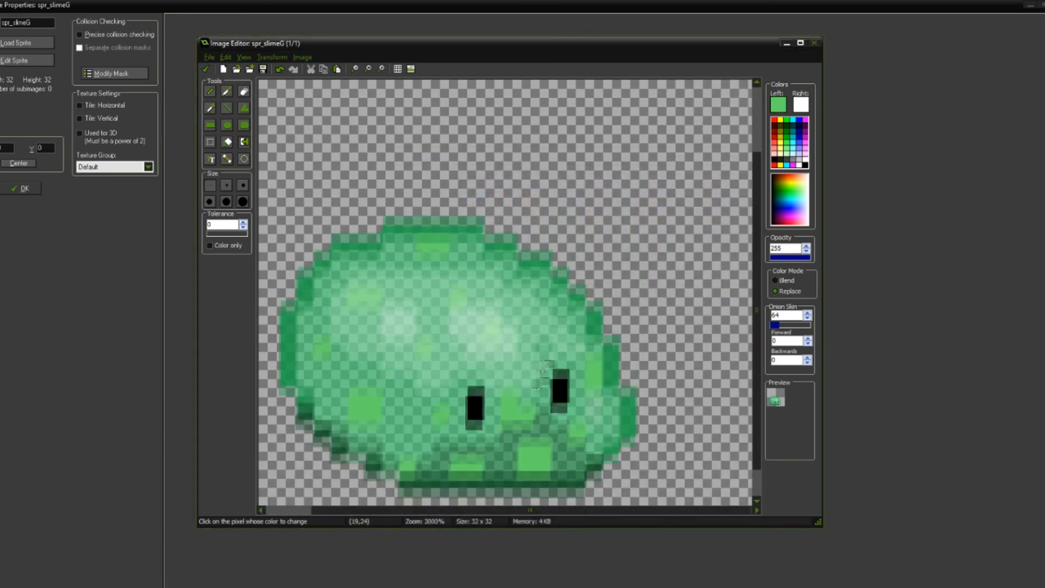
{"action": "scroll", "coordinate": [539, 390], "scroll_direction": "down", "scroll_amount": 2}
{"action": "scroll", "coordinate": [423, 280], "scroll_direction": "down", "scroll_amount": 1}
Step: Change the drawing color to RGB 95, 214, 101 and replace the shadow speckles' color with it
{"action": "left_click", "coordinate": [779, 104]}
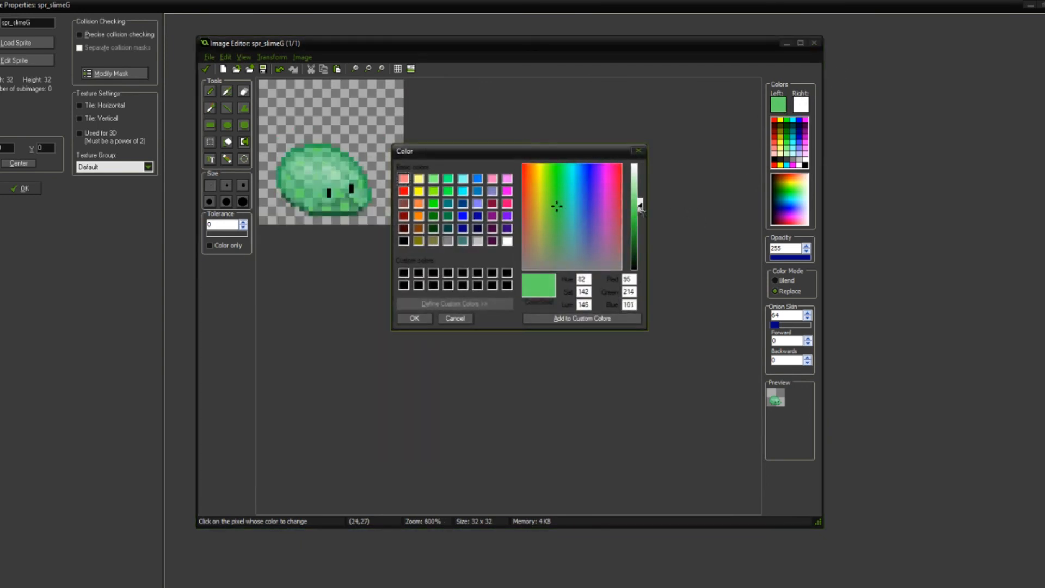
{"action": "left_click", "coordinate": [414, 318]}
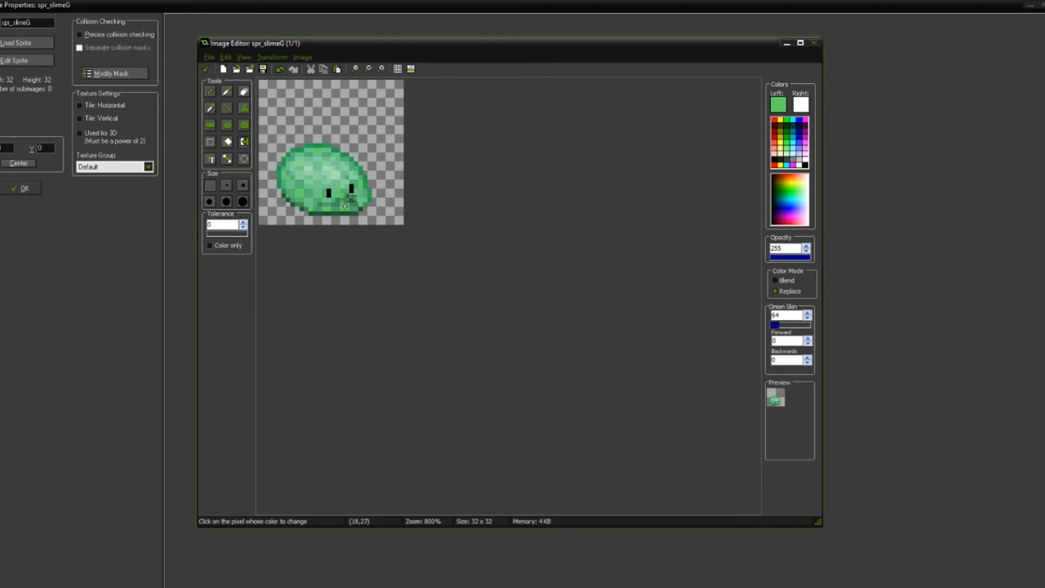
{"action": "scroll", "coordinate": [366, 216], "scroll_direction": "down", "scroll_amount": 2}
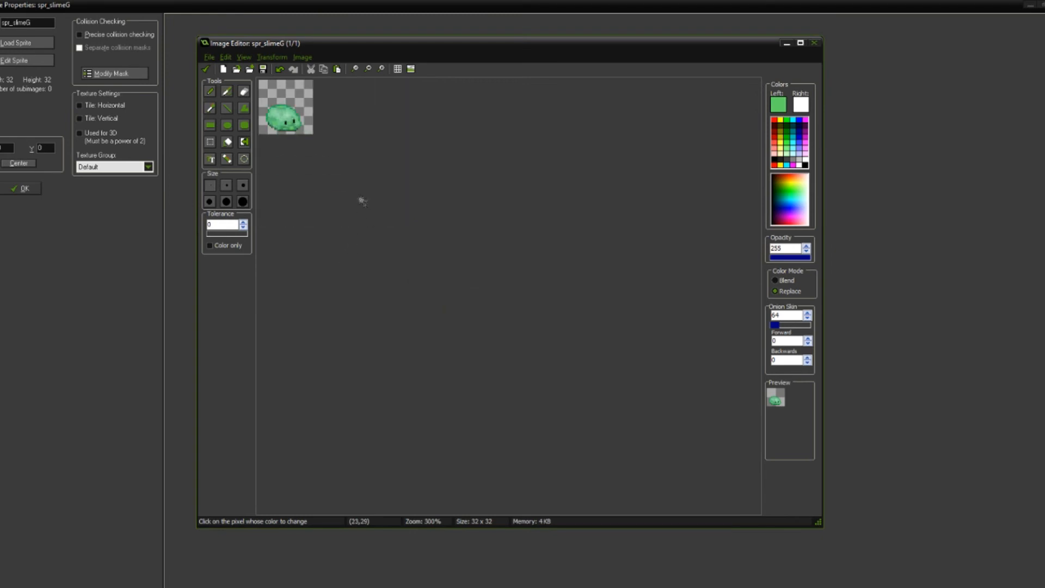
{"action": "scroll", "coordinate": [362, 202], "scroll_direction": "up", "scroll_amount": 8}
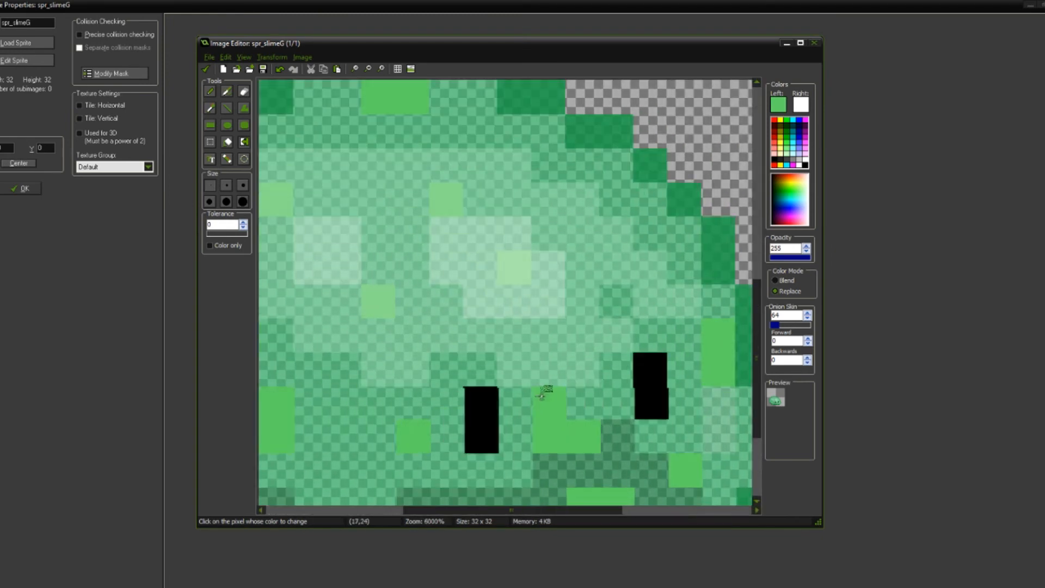
Step: Sample the speckle green and lighten the drawing color to RGB 120, 220, 125
{"action": "middle_click_drag", "start_coordinate": [542, 397], "coordinate": [551, 347]}
{"action": "middle_click_drag", "start_coordinate": [329, 377], "coordinate": [401, 354]}
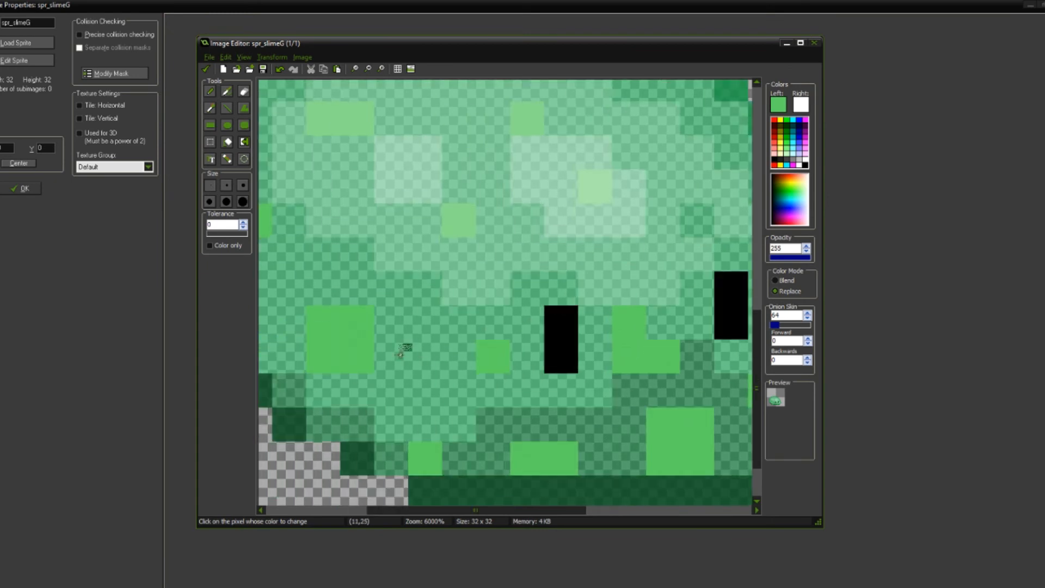
{"action": "key", "text": "o"}
{"action": "middle_click_drag", "start_coordinate": [656, 423], "coordinate": [591, 407]}
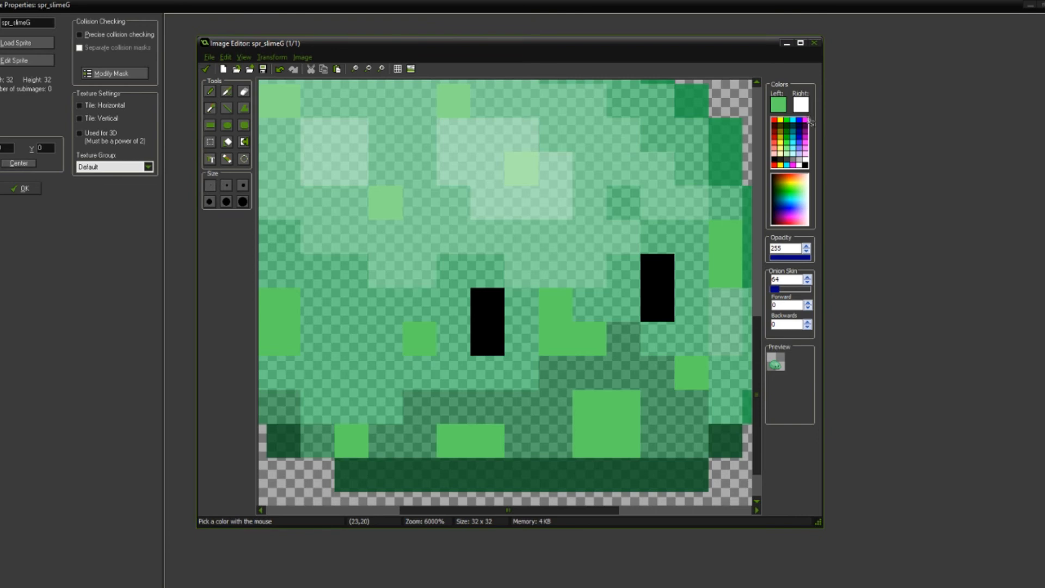
{"action": "left_click", "coordinate": [778, 100]}
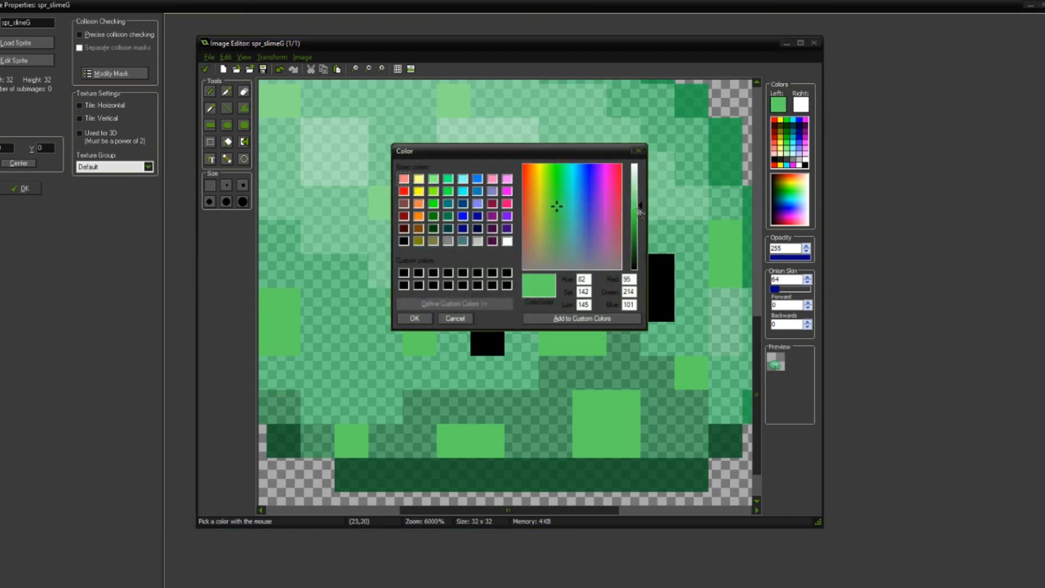
{"action": "left_click_drag", "start_coordinate": [641, 208], "coordinate": [641, 203]}
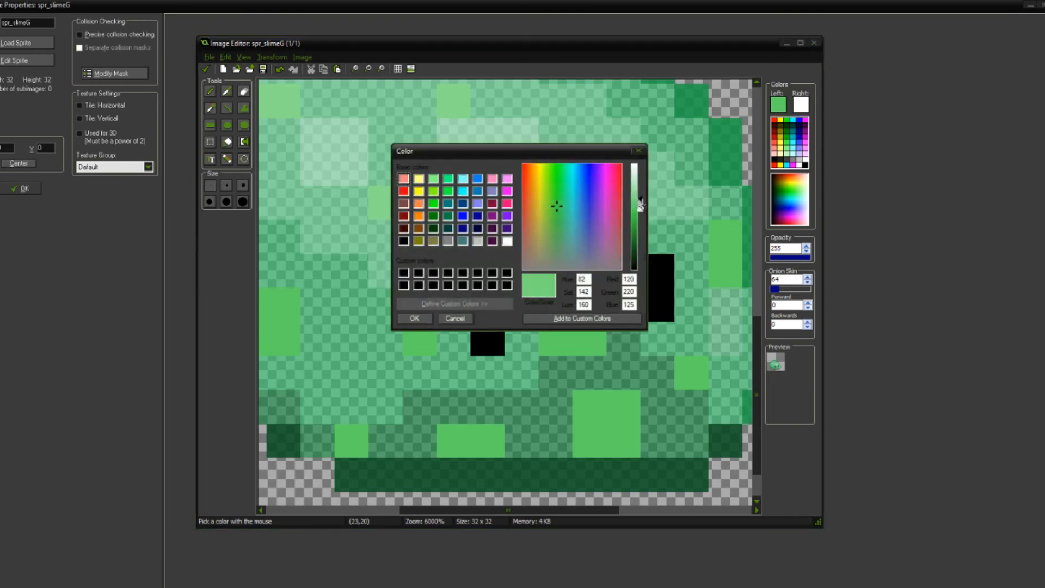
{"action": "left_click", "coordinate": [415, 319]}
Step: Paint the two stacked pixels of the L-shaped speckle between the eyes with the lighter green
{"action": "scroll", "coordinate": [616, 324], "scroll_direction": "down", "scroll_amount": 1}
{"action": "key", "text": "f"}
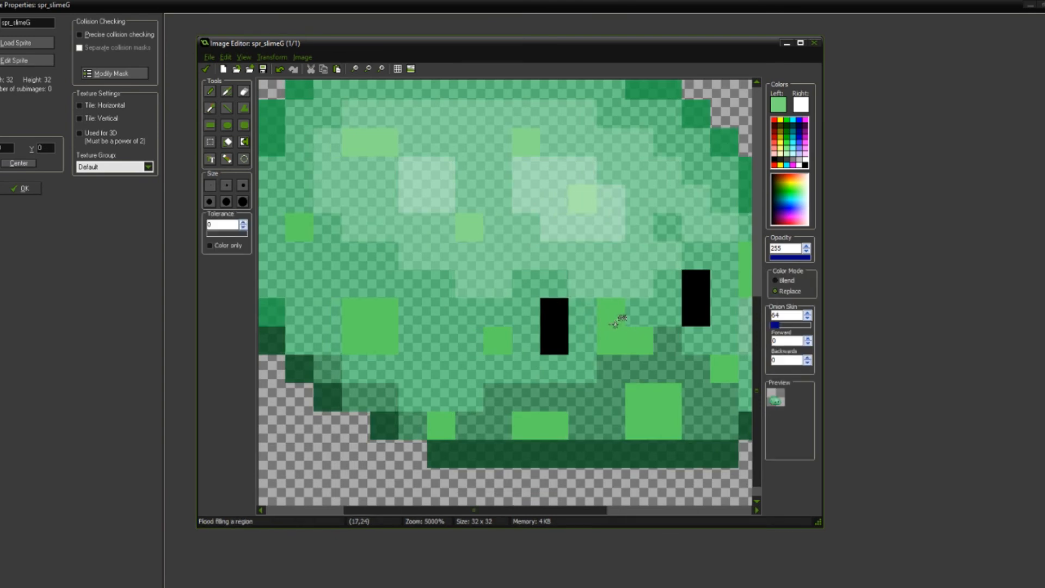
{"action": "left_click", "coordinate": [616, 323]}
{"action": "key", "text": "ctrl+z"}
{"action": "key", "text": "d"}
{"action": "left_click", "coordinate": [616, 324]}
{"action": "left_click", "coordinate": [615, 327]}
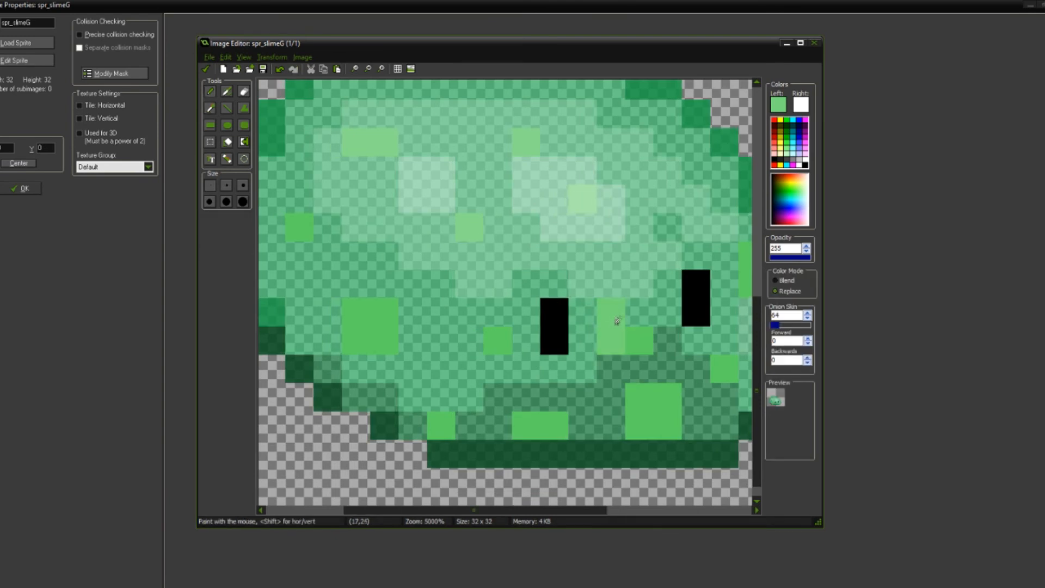
Step: Flood-fill the remaining body speckles outside the shadow with the lighter green
{"action": "key", "text": "f"}
{"action": "left_click", "coordinate": [382, 313]}
{"action": "left_click", "coordinate": [497, 338]}
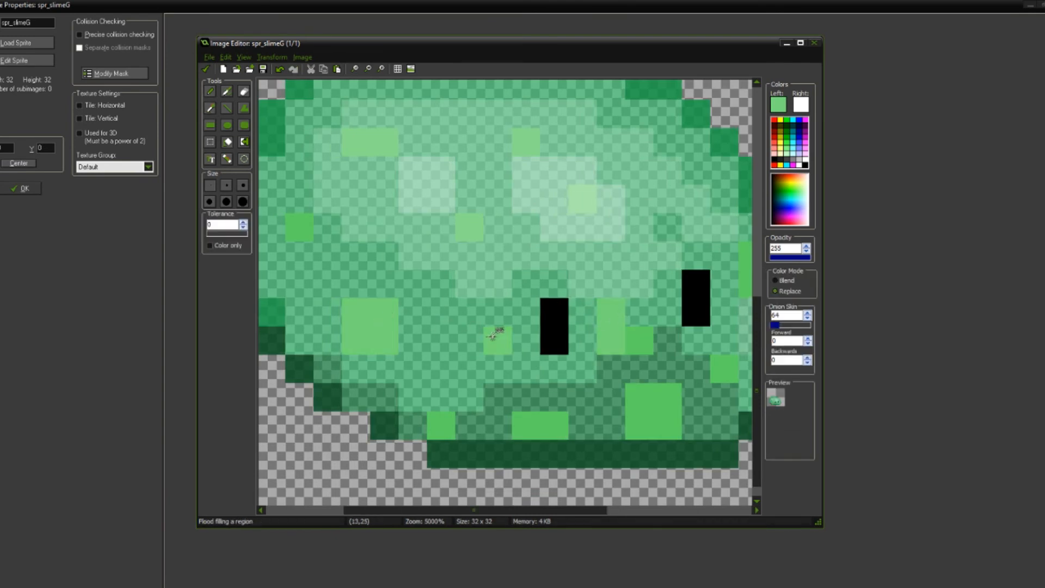
{"action": "middle_click_drag", "start_coordinate": [540, 243], "coordinate": [457, 252]}
{"action": "left_click", "coordinate": [667, 287]}
{"action": "left_click", "coordinate": [641, 371]}
{"action": "middle_click_drag", "start_coordinate": [549, 299], "coordinate": [609, 332]}
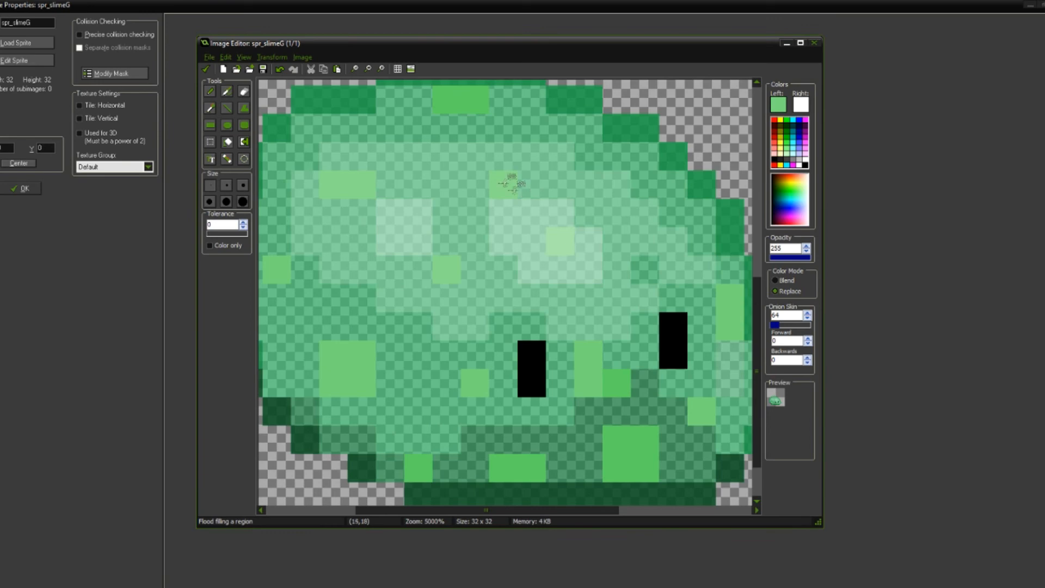
Step: Change the drawing color to white and fill both of the slime's black eyes with it
{"action": "scroll", "coordinate": [537, 269], "scroll_direction": "down", "scroll_amount": 3}
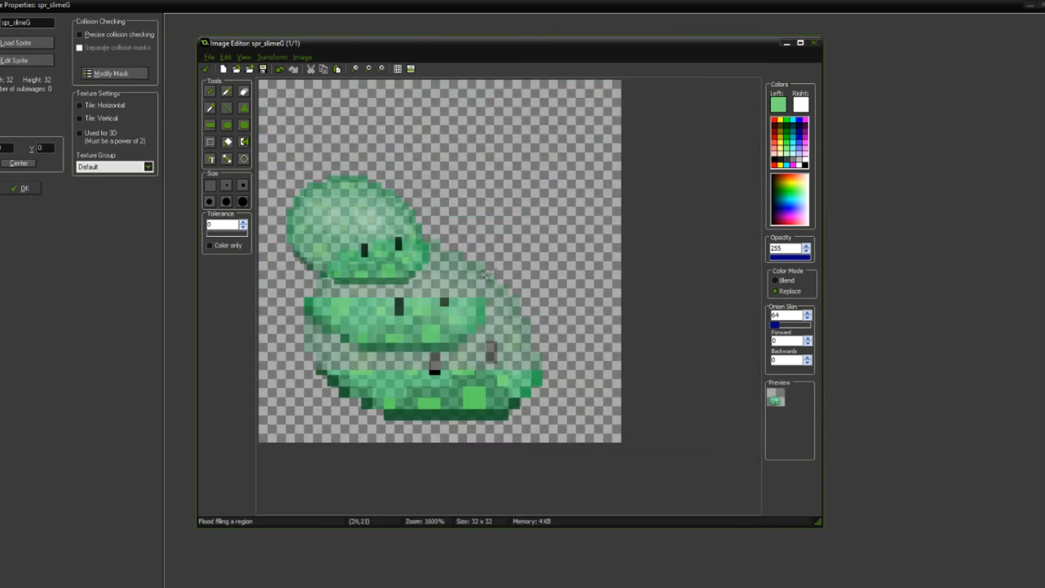
{"action": "scroll", "coordinate": [526, 231], "scroll_direction": "down", "scroll_amount": 5}
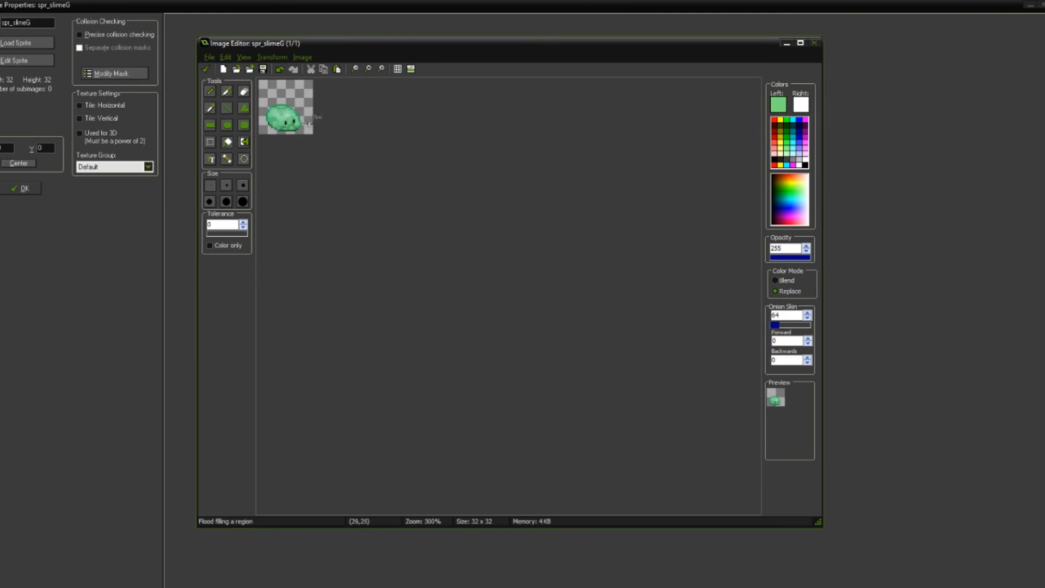
{"action": "scroll", "coordinate": [326, 135], "scroll_direction": "up", "scroll_amount": 1}
{"action": "scroll", "coordinate": [370, 164], "scroll_direction": "up", "scroll_amount": 4}
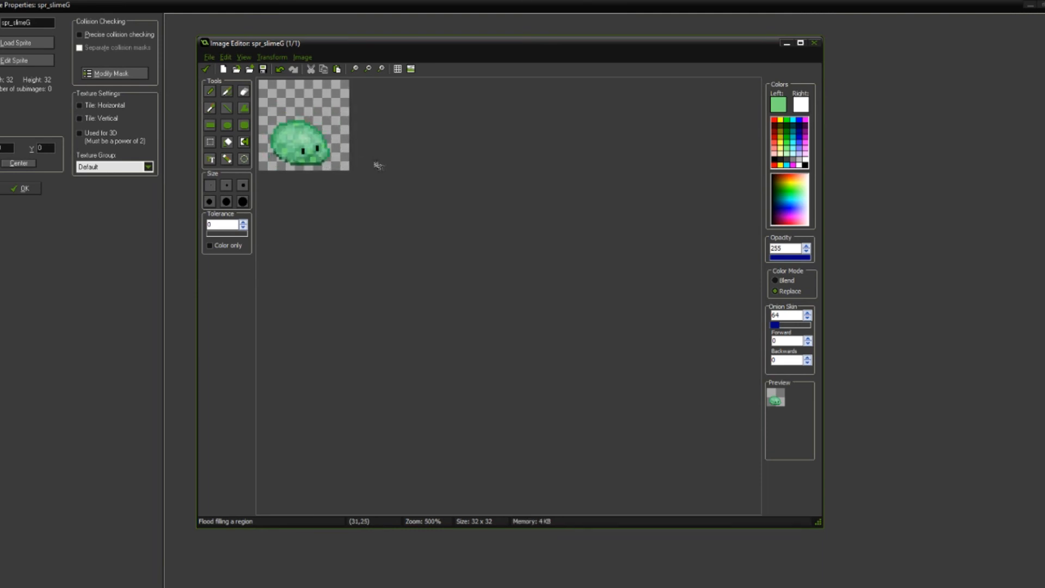
{"action": "left_click", "coordinate": [401, 301], "text": "ctrl"}
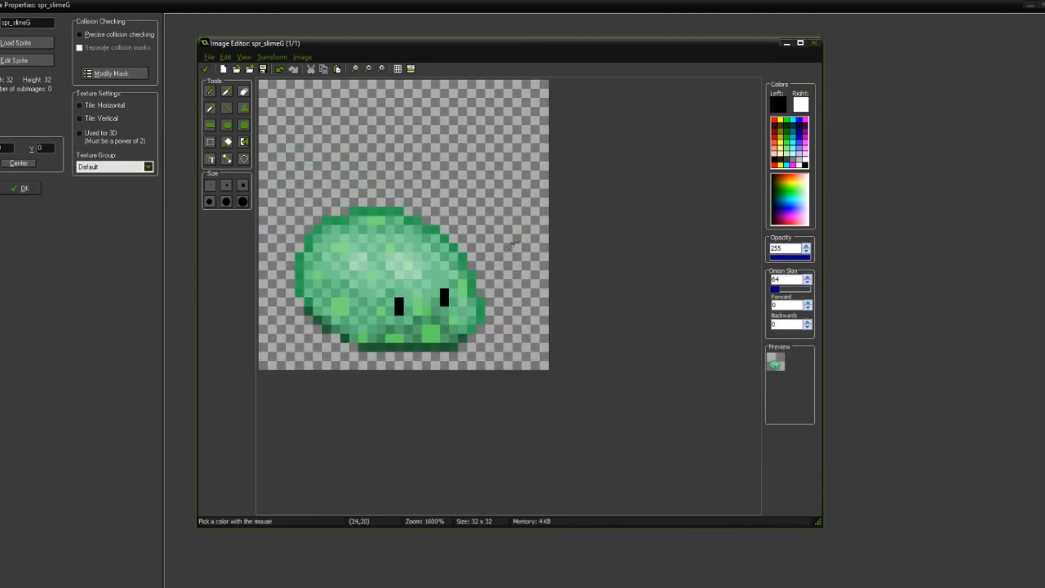
{"action": "left_click", "coordinate": [807, 157]}
{"action": "left_click", "coordinate": [396, 299]}
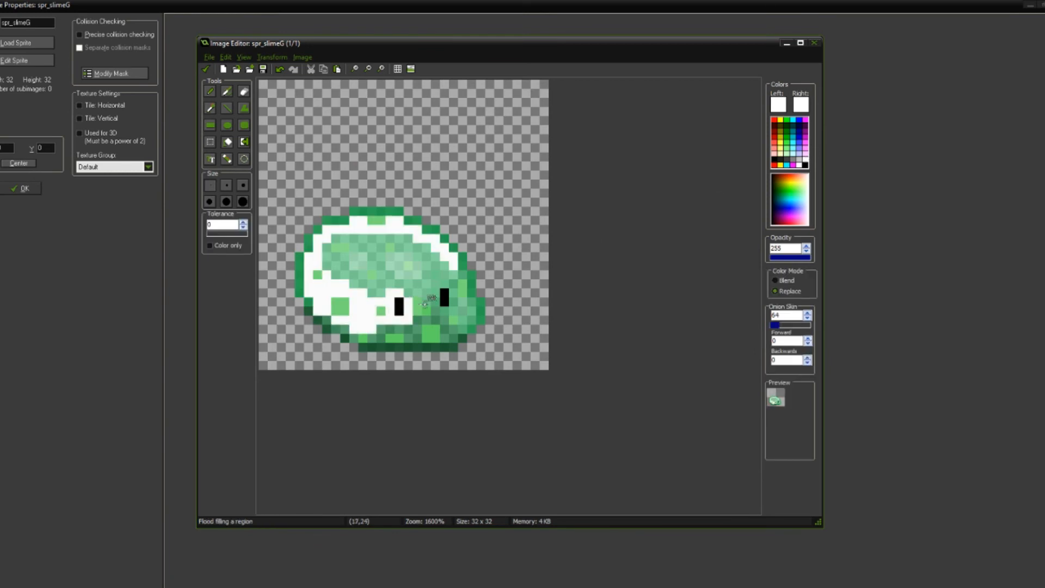
{"action": "key", "text": "ctrl+z"}
{"action": "left_click", "coordinate": [399, 307]}
{"action": "left_click", "coordinate": [445, 297]}
Step: Try widening the eyes with white pixels beside them, and undo the additions
{"action": "scroll", "coordinate": [446, 259], "scroll_direction": "down", "scroll_amount": 2}
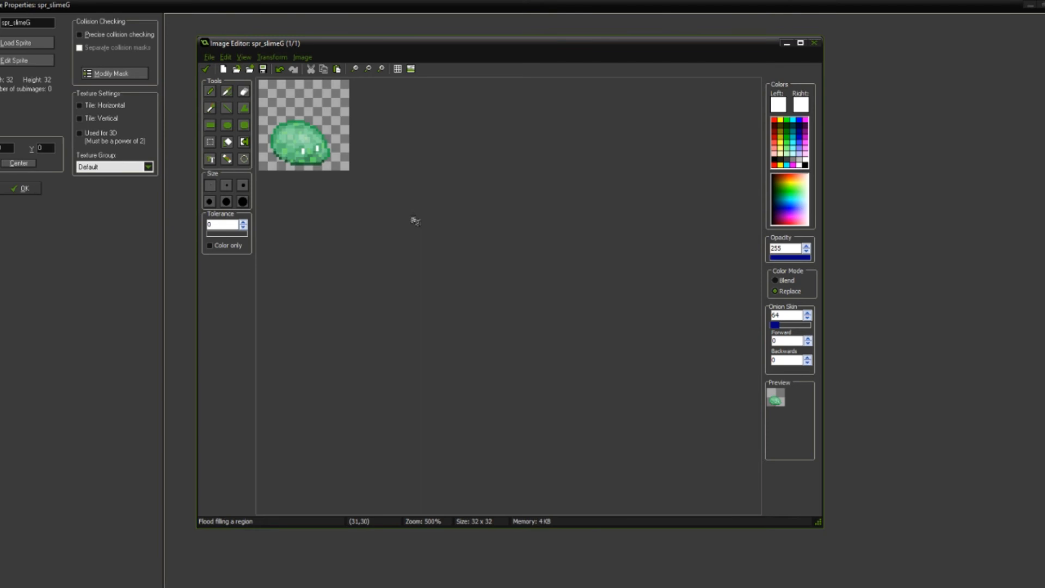
{"action": "scroll", "coordinate": [422, 219], "scroll_direction": "up", "scroll_amount": 2}
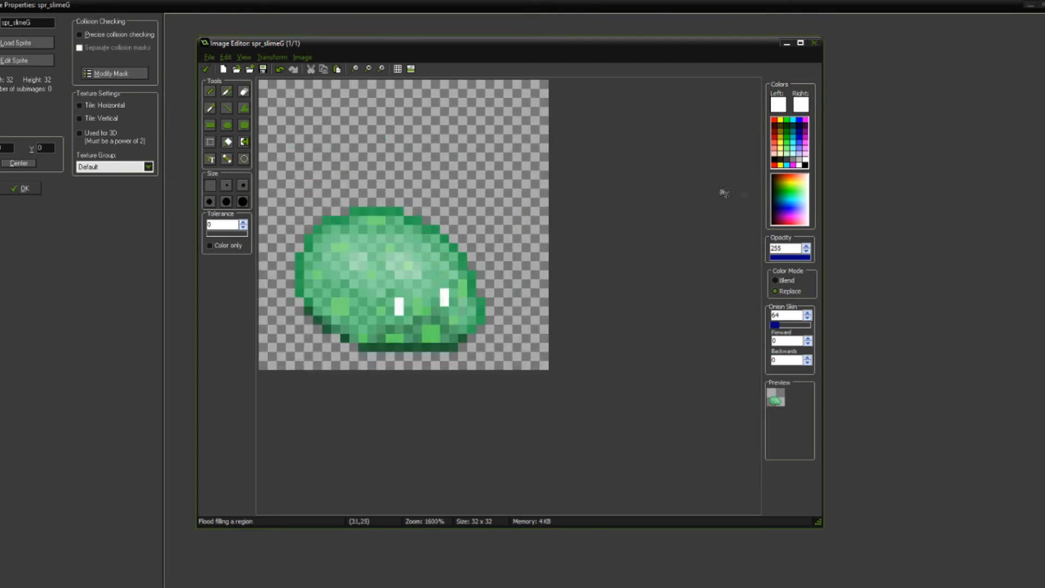
{"action": "left_click", "coordinate": [210, 91]}
{"action": "left_click", "coordinate": [390, 311]}
{"action": "left_click", "coordinate": [437, 297]}
{"action": "scroll", "coordinate": [458, 299], "scroll_direction": "down", "scroll_amount": 3}
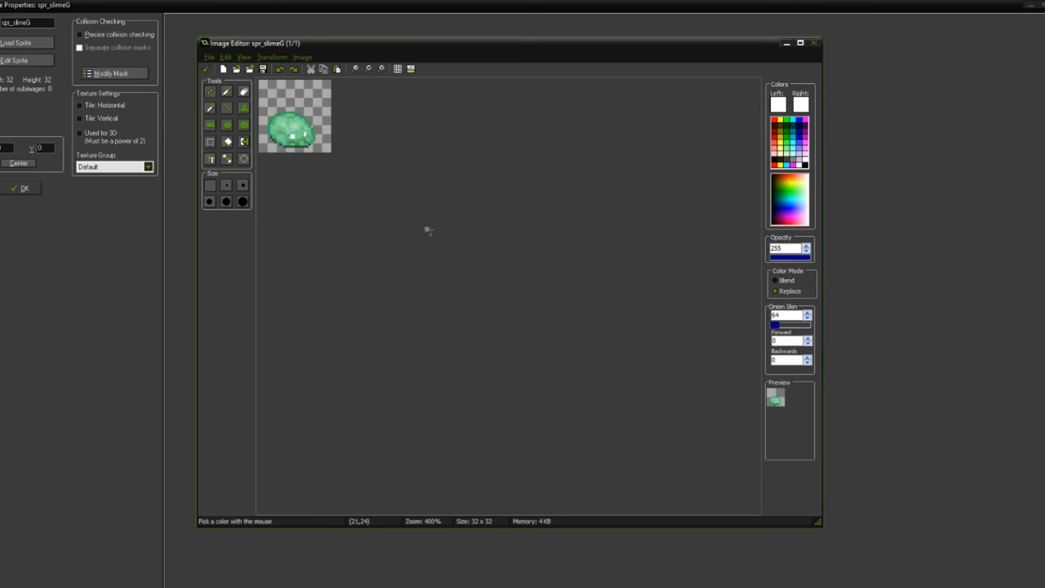
{"action": "scroll", "coordinate": [426, 232], "scroll_direction": "up", "scroll_amount": 4}
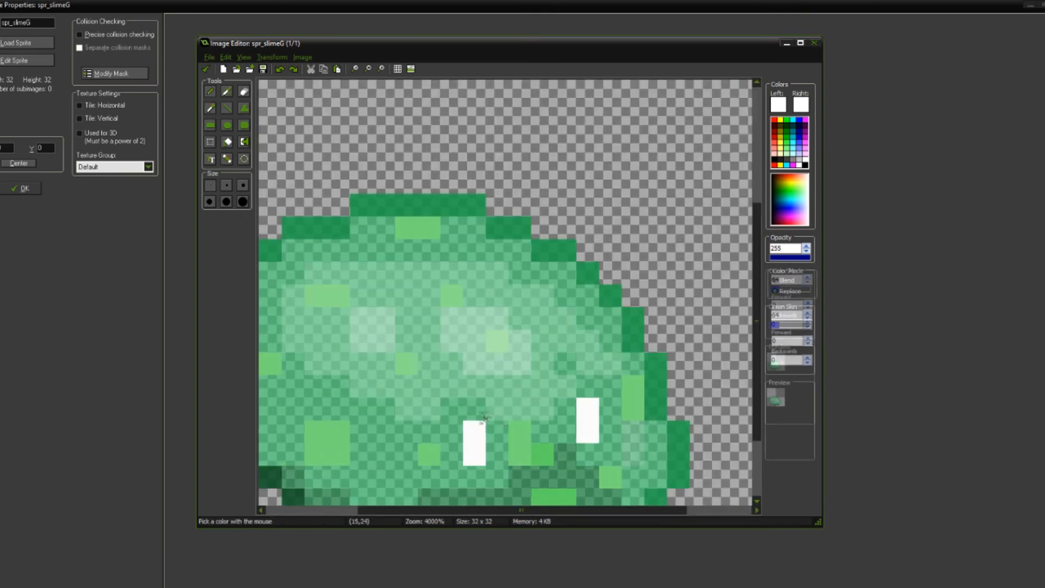
Step: Paint the body green at opacity 150 over the left eye's top pixel, and try covering the right eye's lower pixel
{"action": "left_click", "coordinate": [482, 418], "text": "alt"}
{"action": "left_click", "coordinate": [474, 430]}
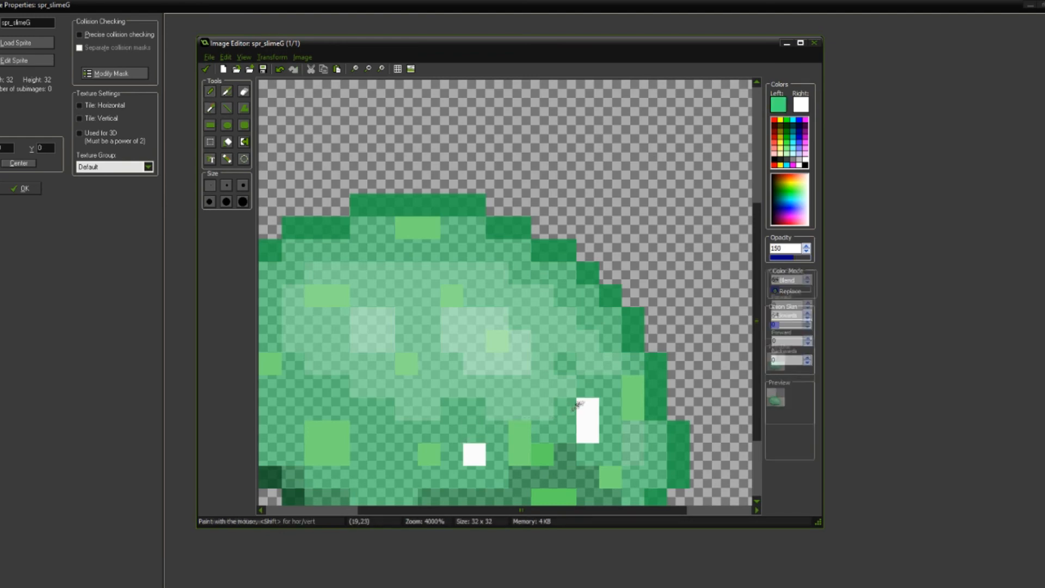
{"action": "left_click", "coordinate": [588, 431]}
{"action": "scroll", "coordinate": [512, 331], "scroll_direction": "down", "scroll_amount": 3}
{"action": "scroll", "coordinate": [424, 277], "scroll_direction": "down", "scroll_amount": 1}
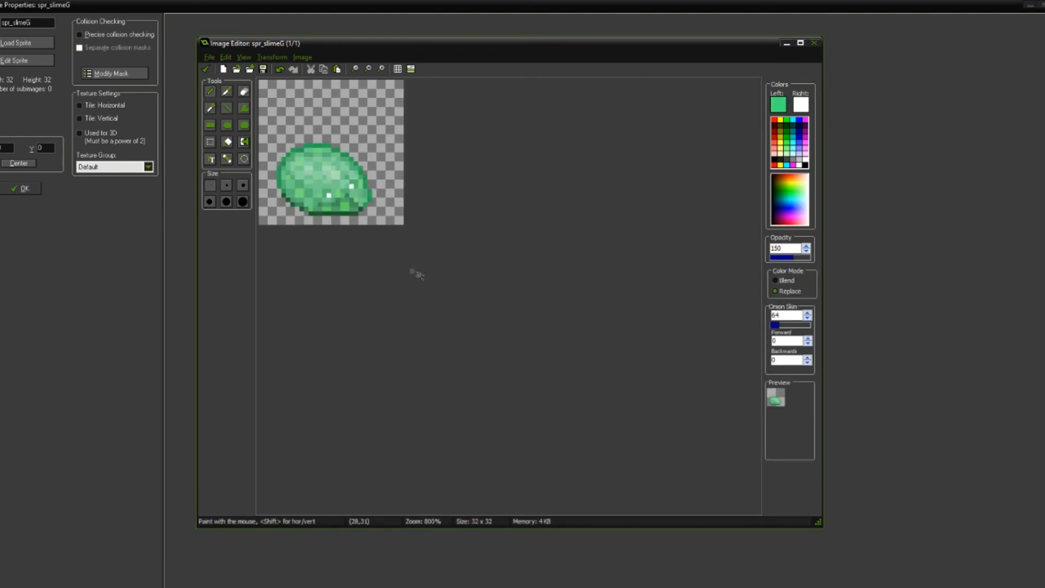
{"action": "key", "text": "ctrl+z"}
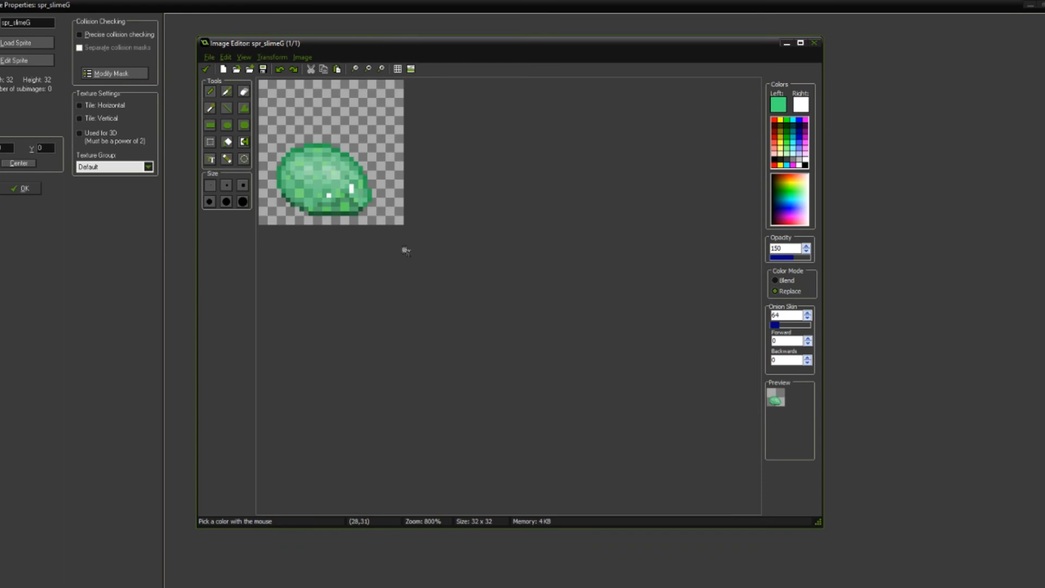
Step: Paint the body green over the right eye's top pixel so that both eyes are single white pixels
{"action": "scroll", "coordinate": [350, 187], "scroll_direction": "up", "scroll_amount": 3}
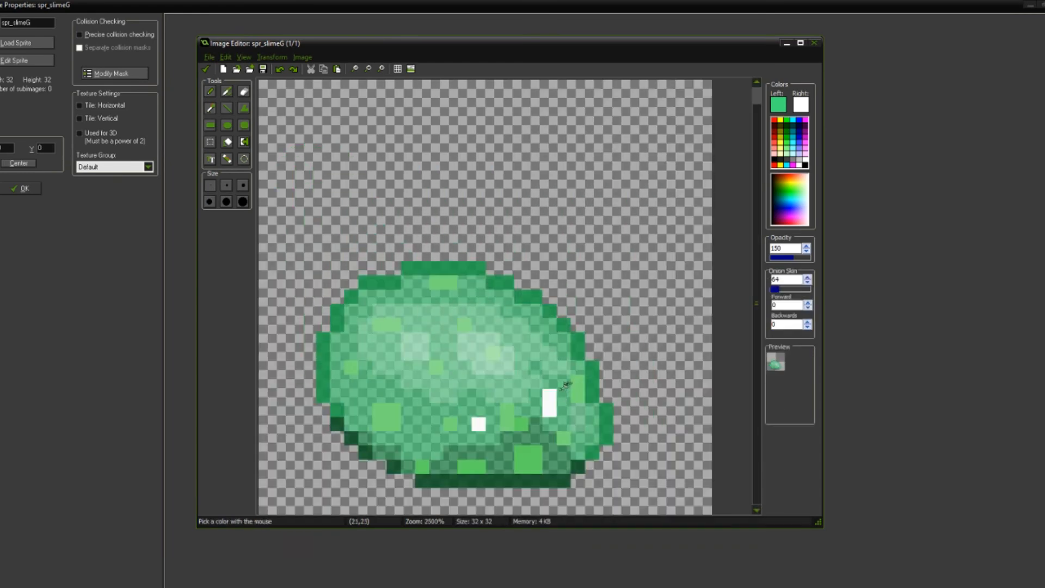
{"action": "left_click", "coordinate": [553, 407]}
{"action": "key", "text": "ctrl+z"}
{"action": "left_click", "coordinate": [551, 391]}
{"action": "scroll", "coordinate": [552, 390], "scroll_direction": "down", "scroll_amount": 4}
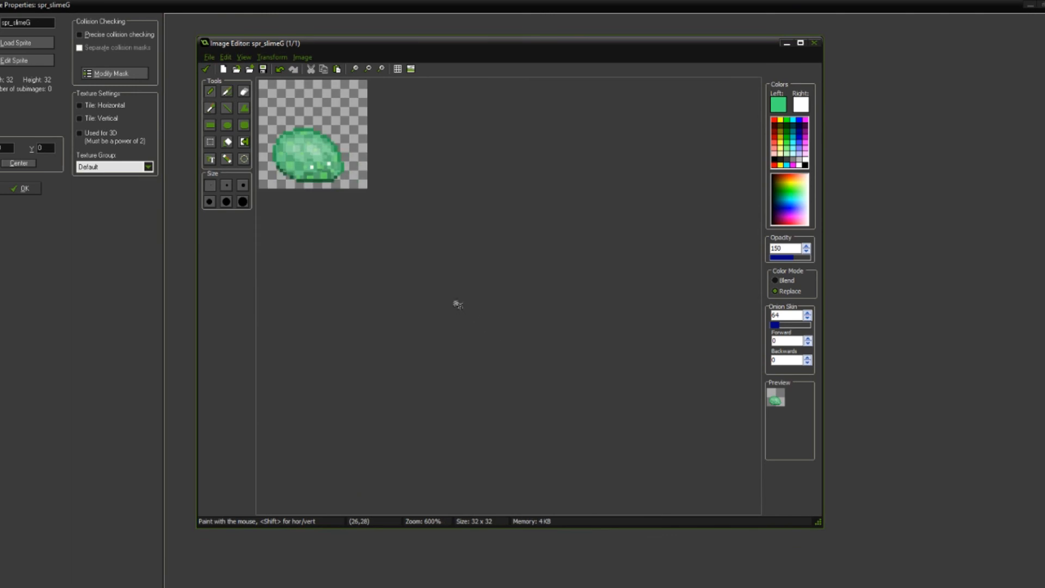
{"action": "scroll", "coordinate": [460, 308], "scroll_direction": "up", "scroll_amount": 3}
{"action": "scroll", "coordinate": [466, 311], "scroll_direction": "down", "scroll_amount": 2}
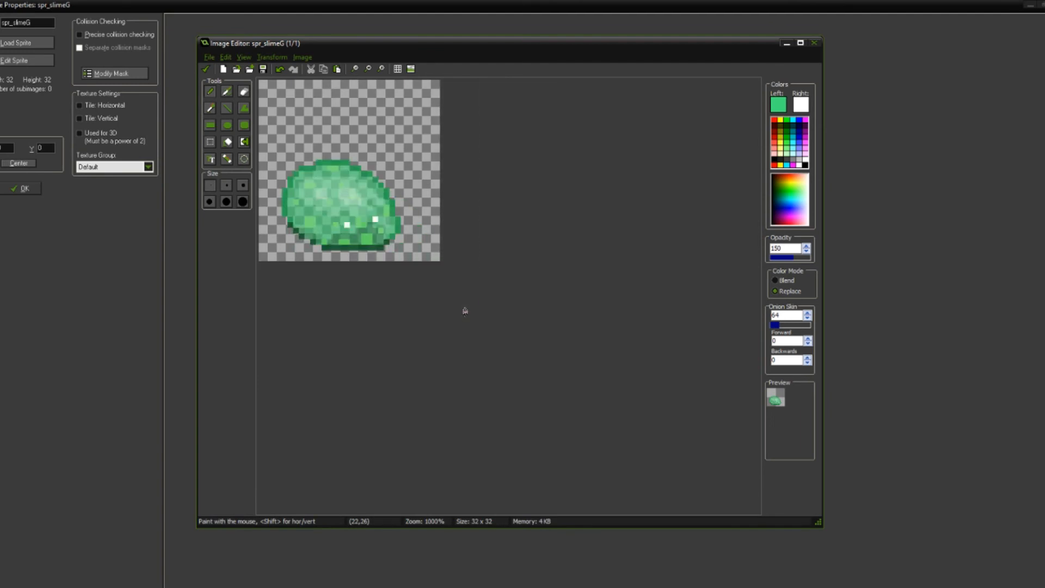
Step: Sample the eye white and repaint the top pixel of each eye, making both two pixels tall
{"action": "scroll", "coordinate": [452, 318], "scroll_direction": "up", "scroll_amount": 4}
{"action": "left_click", "coordinate": [490, 428], "text": "ctrl"}
{"action": "left_click", "coordinate": [489, 412]}
{"action": "left_click", "coordinate": [575, 394]}
{"action": "scroll", "coordinate": [499, 352], "scroll_direction": "down", "scroll_amount": 5}
{"action": "scroll", "coordinate": [447, 292], "scroll_direction": "up", "scroll_amount": 3}
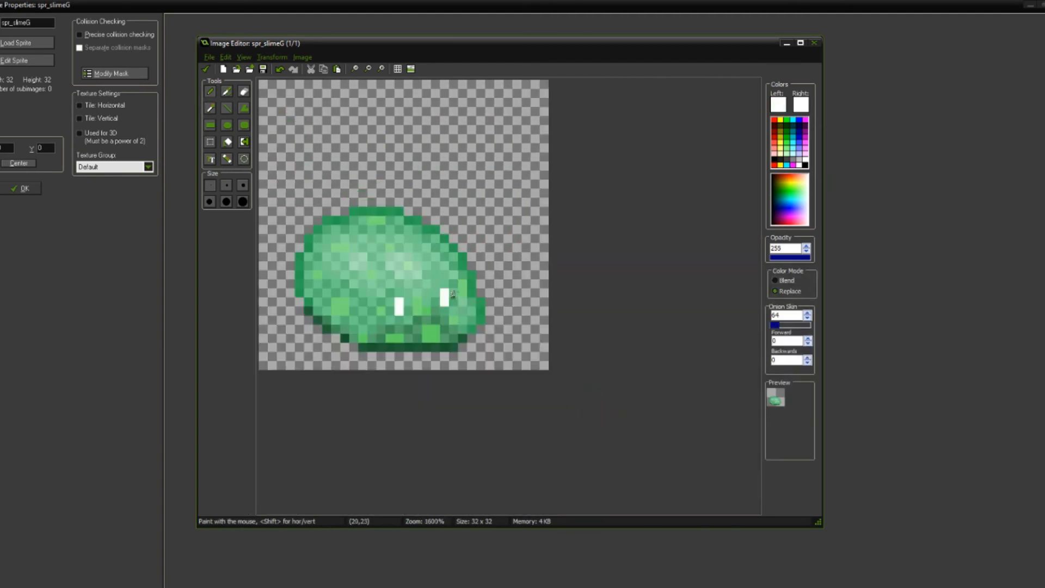
Step: Try widening both eyes into 2 x 2 pixel white squares, and undo the widening
{"action": "scroll", "coordinate": [453, 294], "scroll_direction": "up", "scroll_amount": 1}
{"action": "left_click_drag", "start_coordinate": [433, 368], "coordinate": [423, 360]}
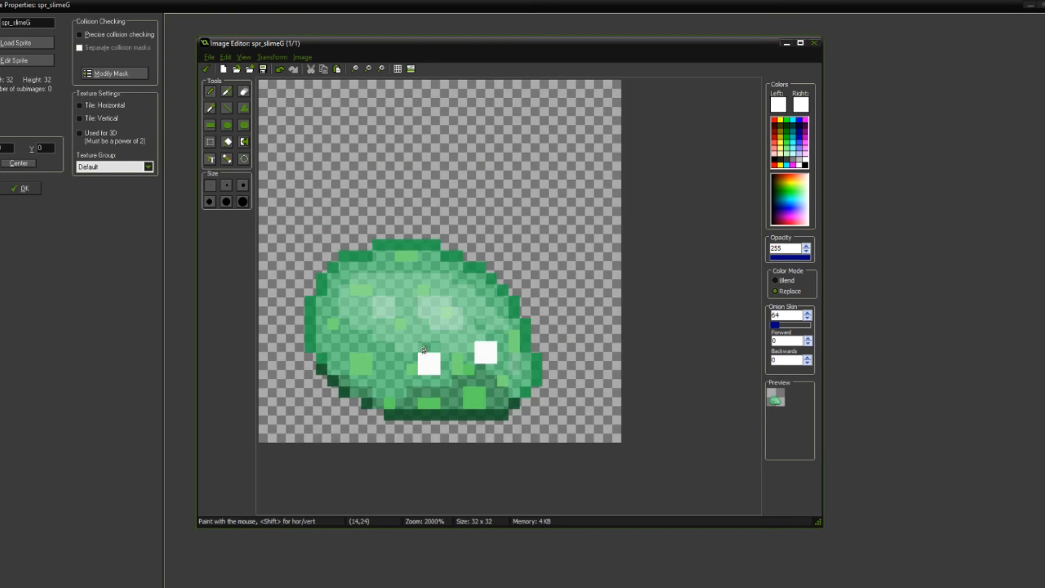
{"action": "scroll", "coordinate": [465, 350], "scroll_direction": "down", "scroll_amount": 4}
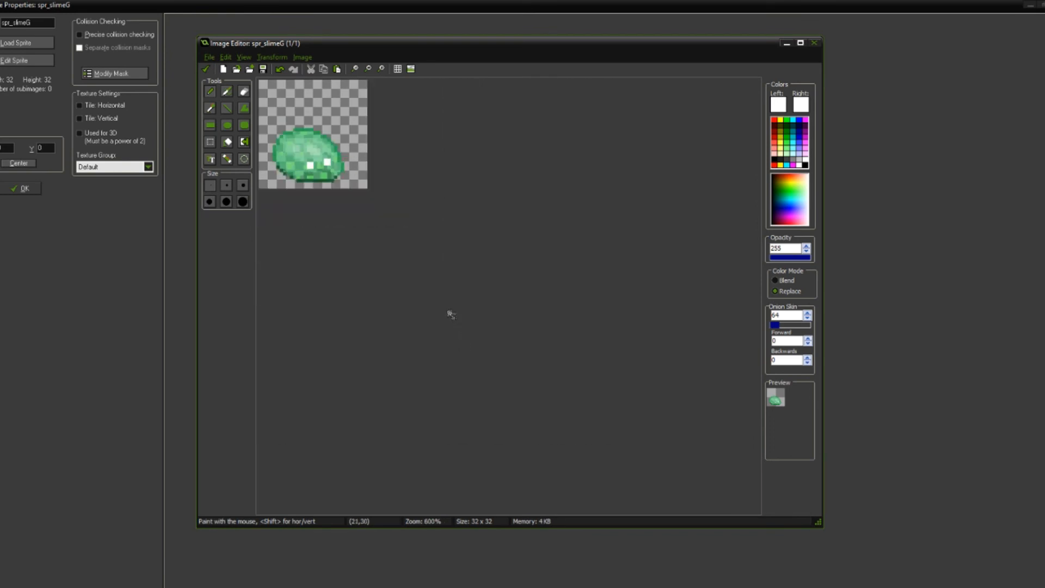
{"action": "scroll", "coordinate": [449, 306], "scroll_direction": "down", "scroll_amount": 1}
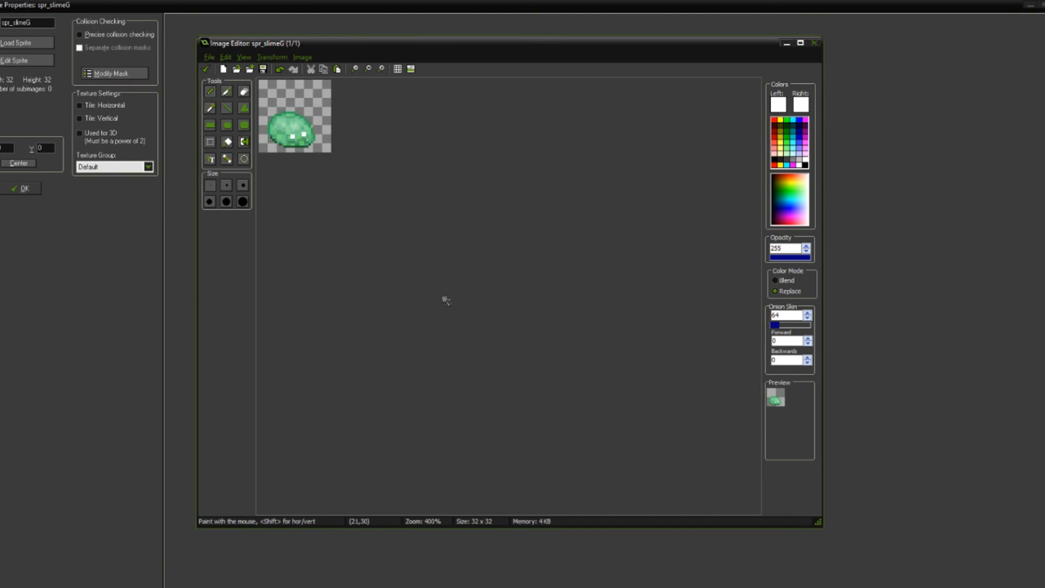
{"action": "scroll", "coordinate": [446, 301], "scroll_direction": "down", "scroll_amount": 1}
{"action": "scroll", "coordinate": [446, 298], "scroll_direction": "up", "scroll_amount": 7}
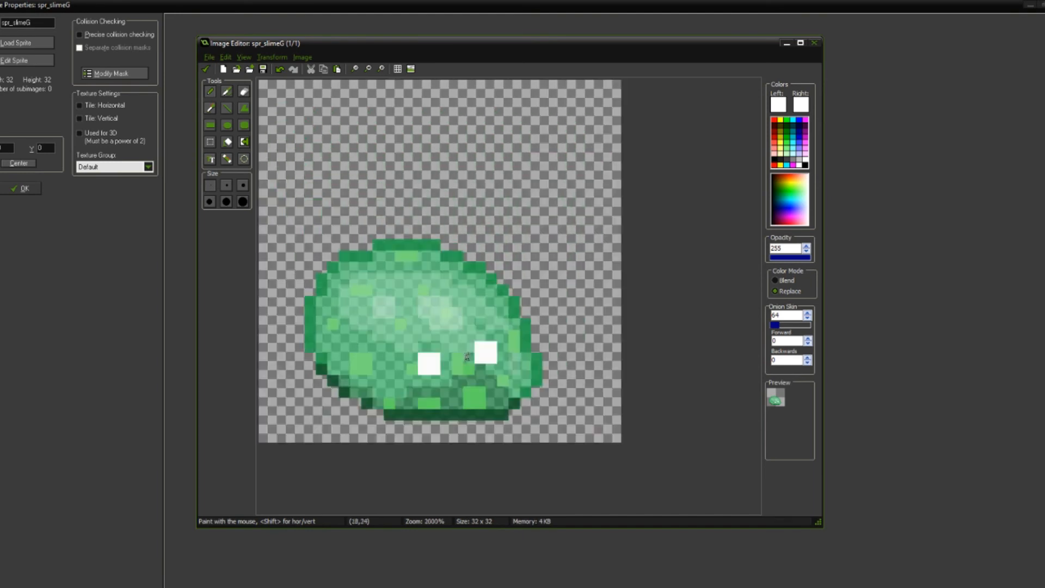
{"action": "scroll", "coordinate": [463, 330], "scroll_direction": "down", "scroll_amount": 3}
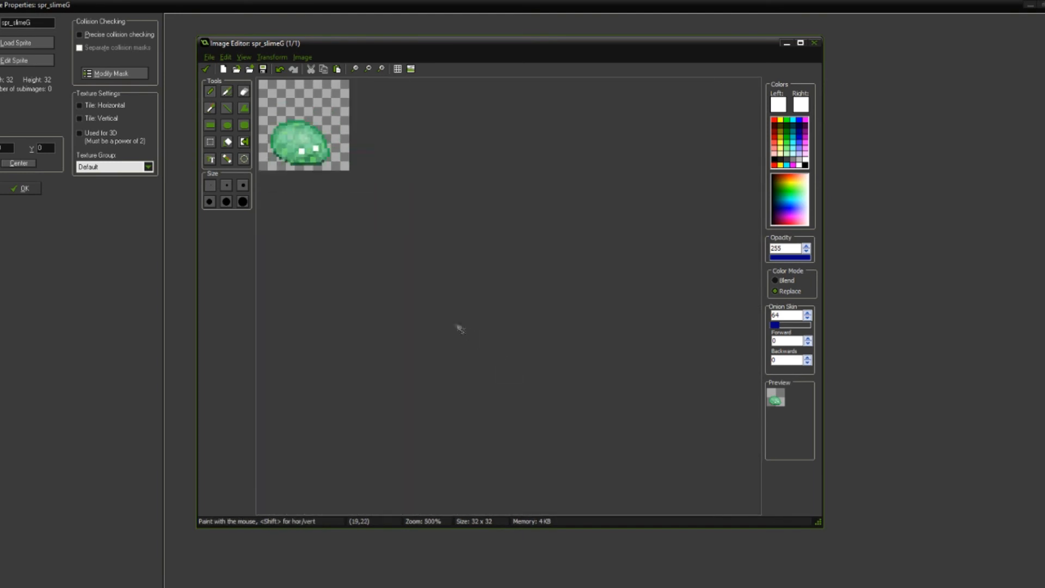
{"action": "scroll", "coordinate": [451, 321], "scroll_direction": "down", "scroll_amount": 1}
{"action": "key", "text": "ctrl+z"}
{"action": "key", "text": "ctrl+z"}
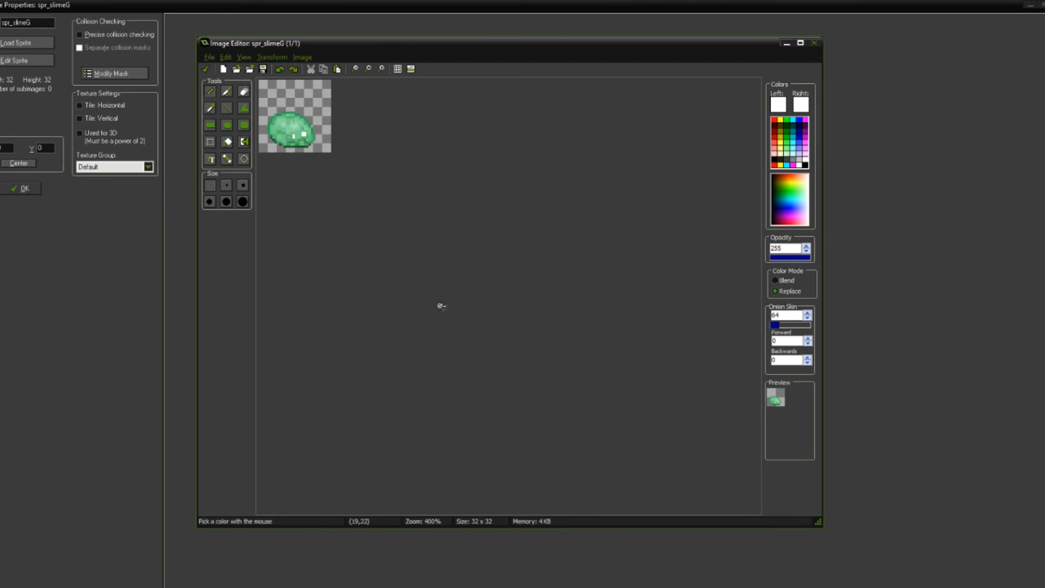
Step: Try adding one white pixel beside the top of each eye, and undo the additions
{"action": "scroll", "coordinate": [452, 330], "scroll_direction": "up", "scroll_amount": 7}
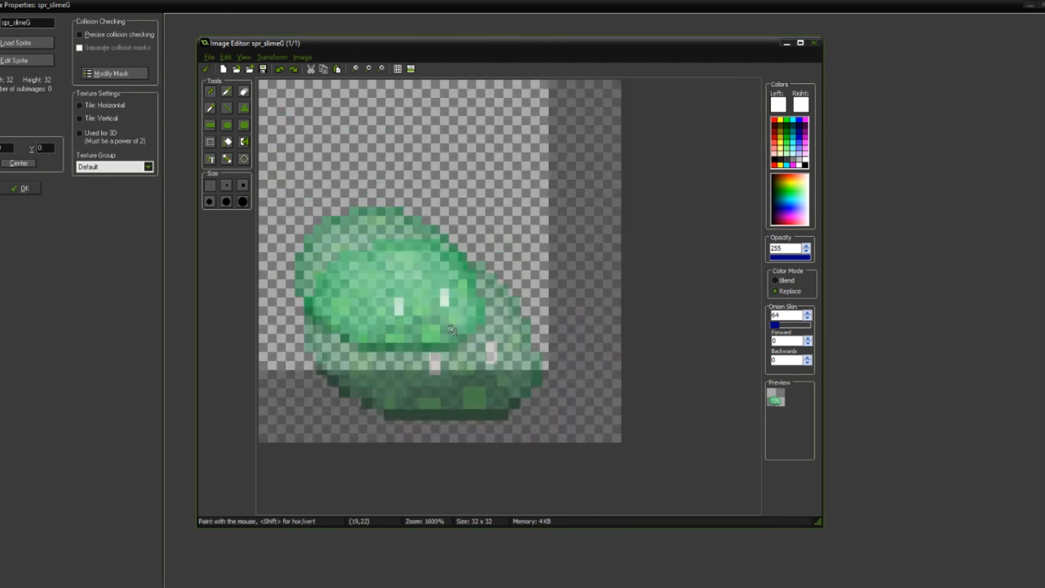
{"action": "scroll", "coordinate": [497, 408], "scroll_direction": "up", "scroll_amount": 1}
{"action": "left_click", "coordinate": [454, 379]}
{"action": "left_click", "coordinate": [540, 362]}
{"action": "scroll", "coordinate": [559, 375], "scroll_direction": "down", "scroll_amount": 3}
{"action": "scroll", "coordinate": [544, 362], "scroll_direction": "down", "scroll_amount": 5}
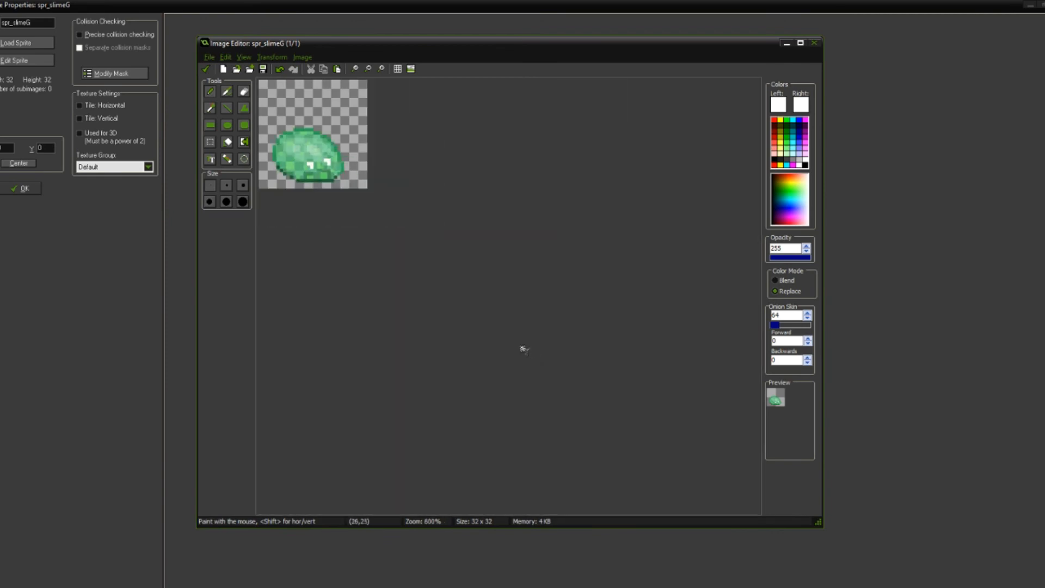
{"action": "scroll", "coordinate": [524, 348], "scroll_direction": "up", "scroll_amount": 5}
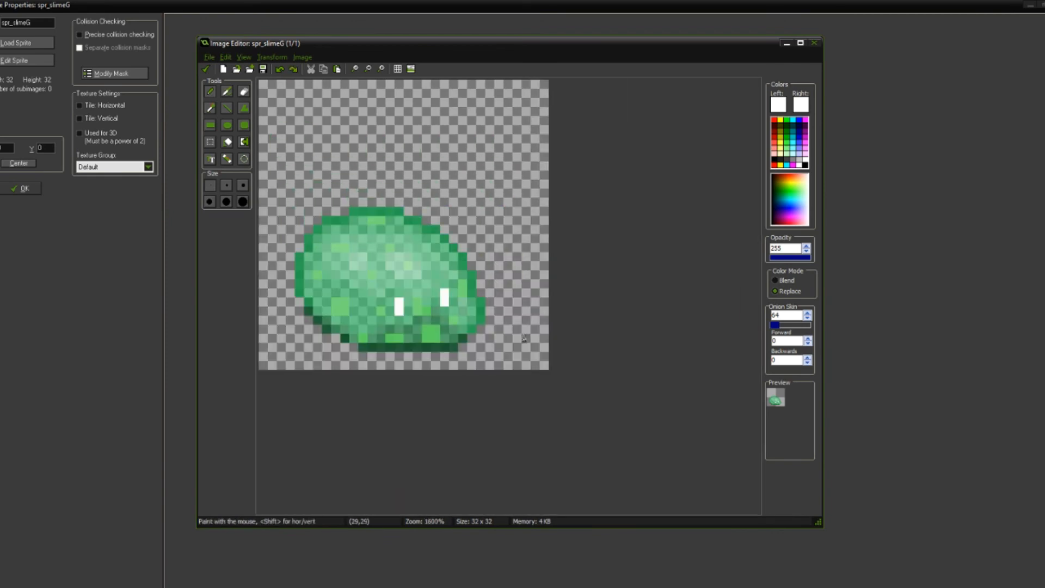
Step: Apply the image edits to the sprite and open the preview's background color choice
{"action": "scroll", "coordinate": [408, 264], "scroll_direction": "up", "scroll_amount": 1}
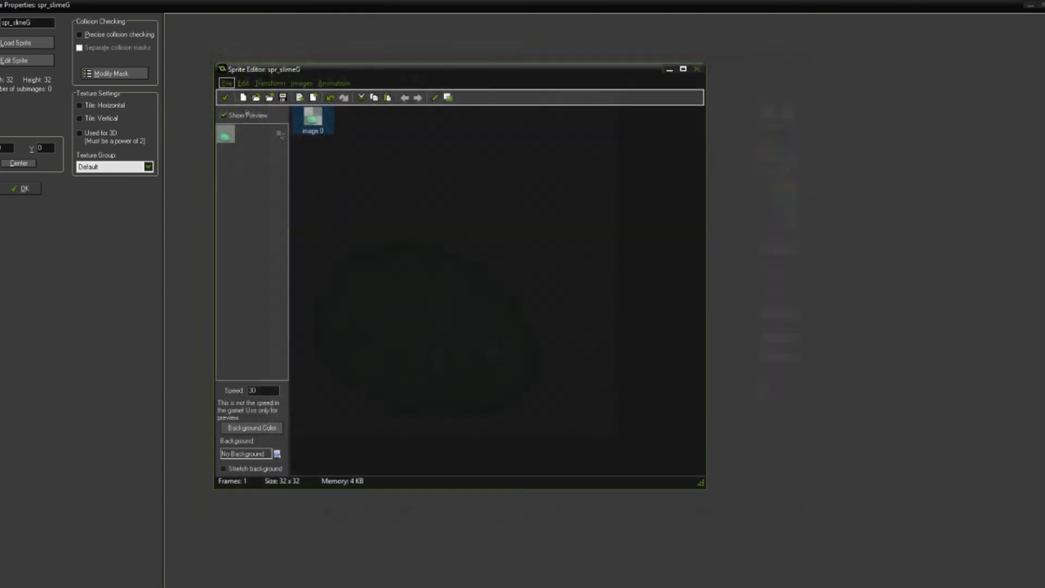
{"action": "left_click", "coordinate": [205, 69]}
{"action": "left_click", "coordinate": [267, 429]}
{"action": "left_click", "coordinate": [472, 319]}
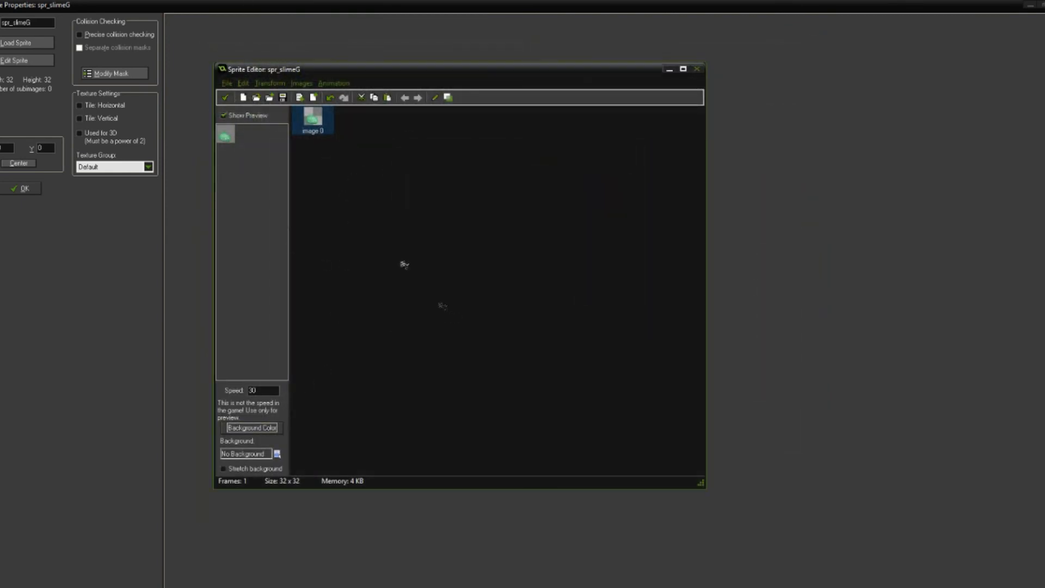
Step: Open the slime image for editing and set the primary drawing color to a muted blue with RGB 50, 106, 124
{"action": "double_click", "coordinate": [312, 117]}
{"action": "scroll", "coordinate": [397, 329], "scroll_direction": "up", "scroll_amount": 3}
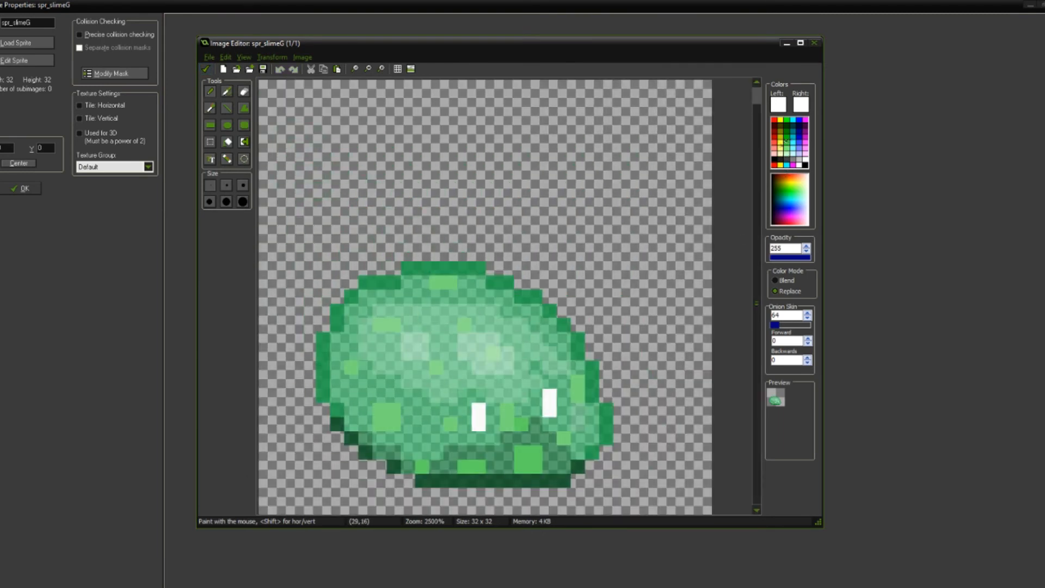
{"action": "left_click", "coordinate": [780, 104]}
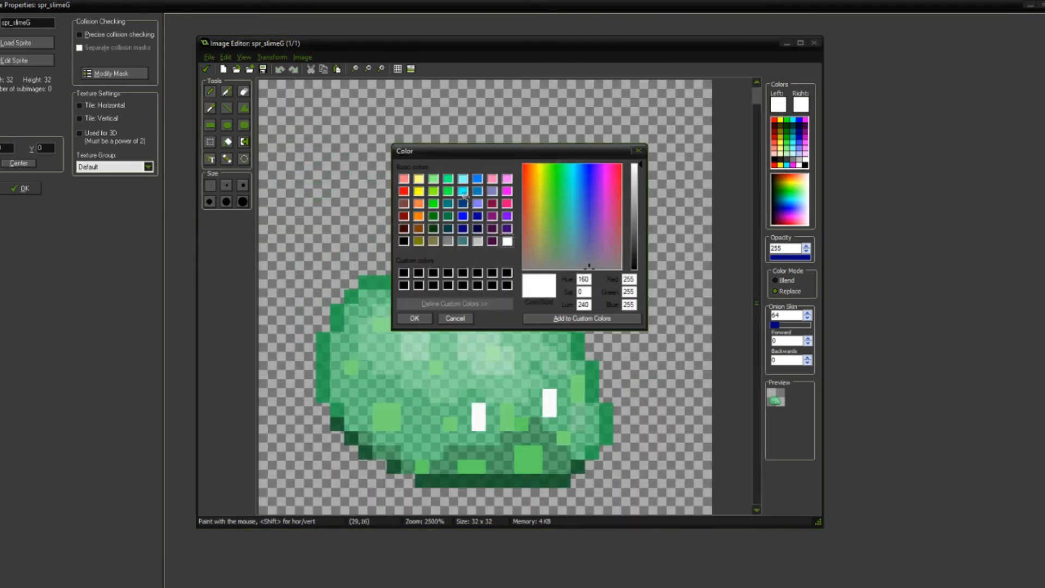
{"action": "left_click", "coordinate": [477, 192]}
{"action": "left_click_drag", "start_coordinate": [587, 177], "coordinate": [581, 229]}
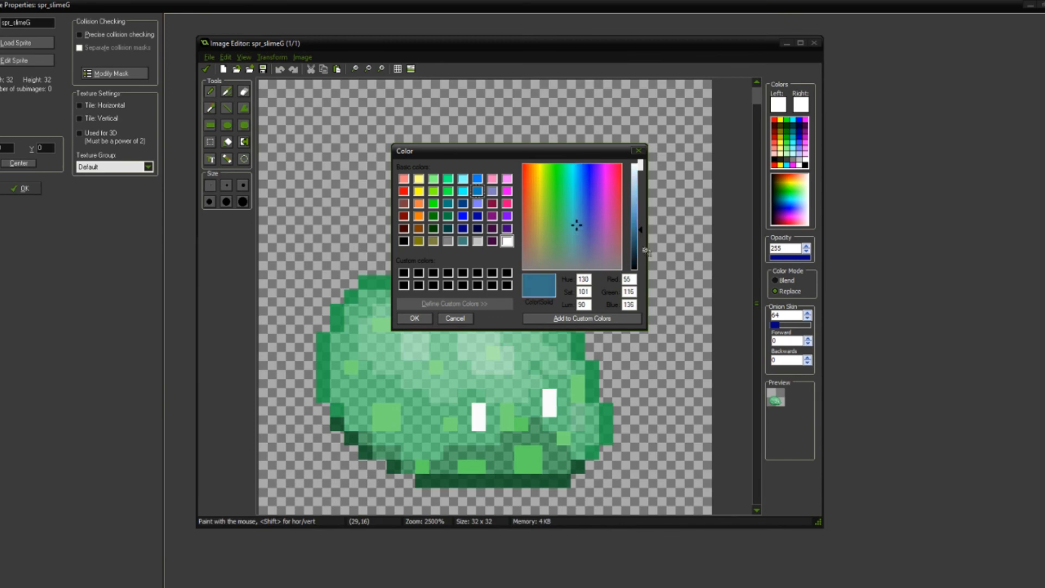
{"action": "left_click_drag", "start_coordinate": [641, 233], "coordinate": [642, 237]}
{"action": "left_click", "coordinate": [421, 319]}
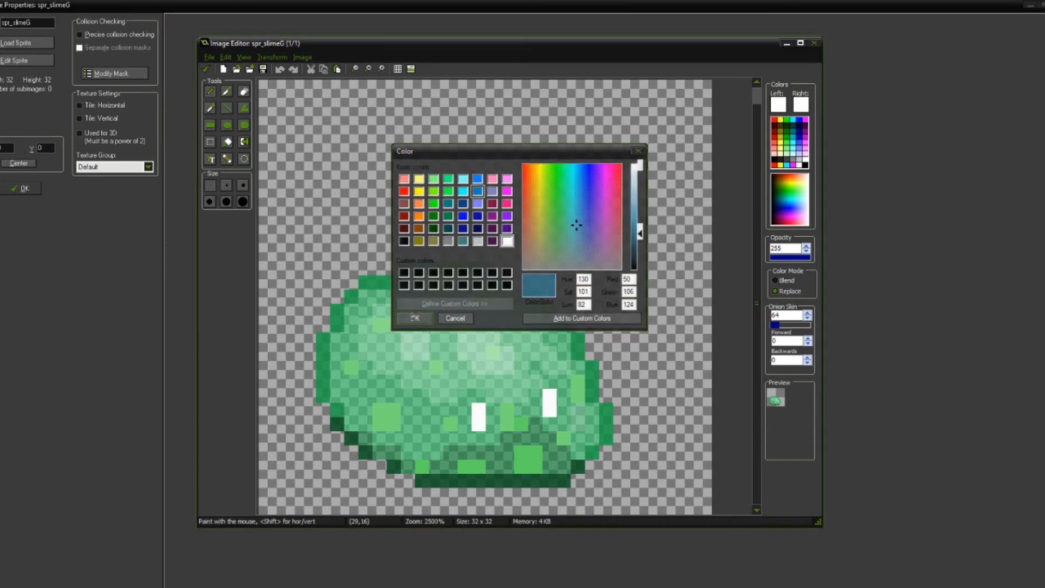
Step: Try flood-filling the transparent area around the slime with the muted blue, and undo the fill
{"action": "left_click", "coordinate": [227, 142]}
{"action": "left_click", "coordinate": [408, 219]}
{"action": "scroll", "coordinate": [417, 241], "scroll_direction": "down", "scroll_amount": 5}
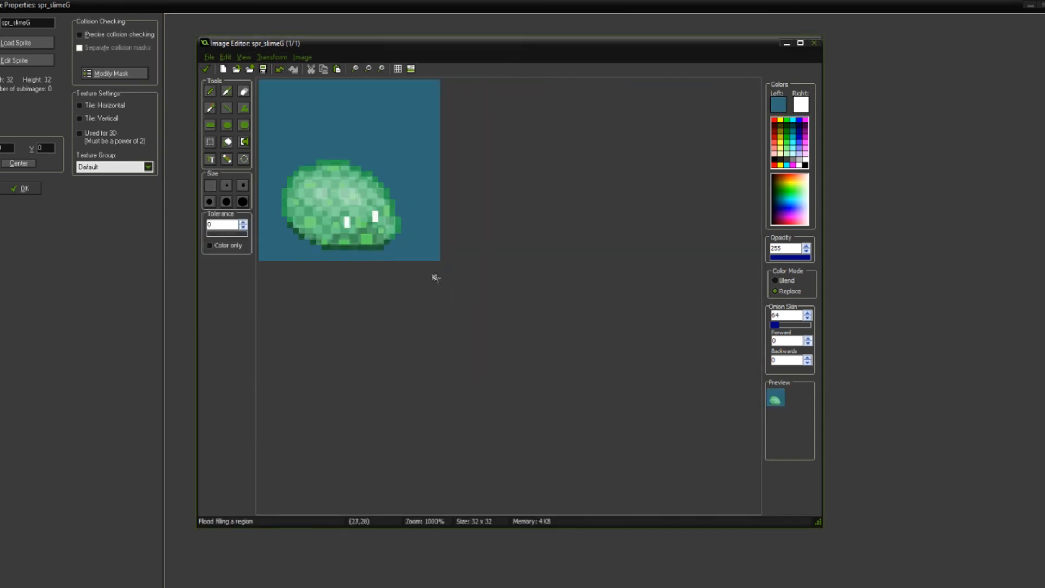
{"action": "scroll", "coordinate": [445, 287], "scroll_direction": "up", "scroll_amount": 1}
{"action": "scroll", "coordinate": [435, 287], "scroll_direction": "up", "scroll_amount": 1}
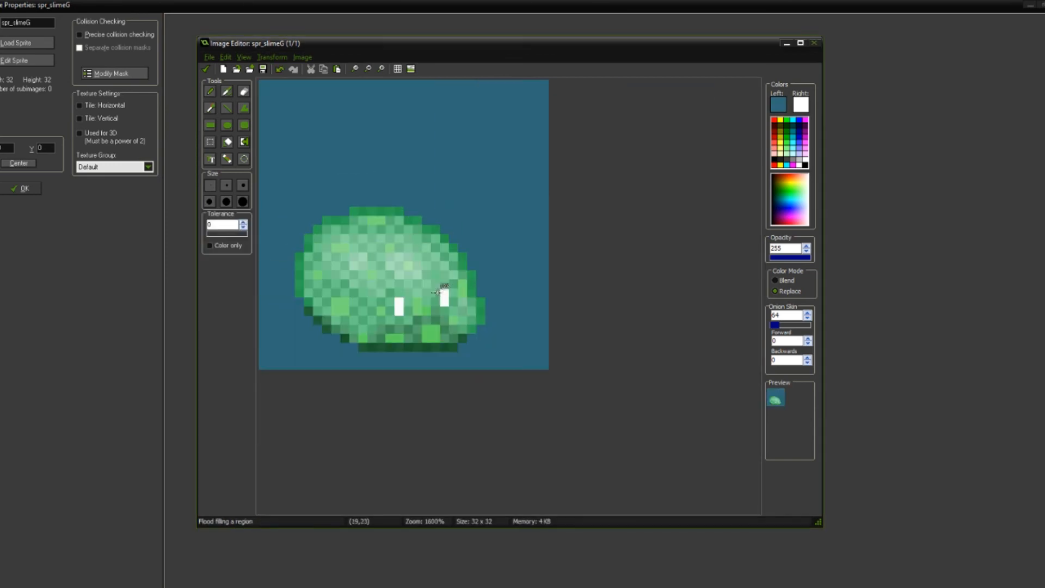
{"action": "key", "text": "ctrl+z"}
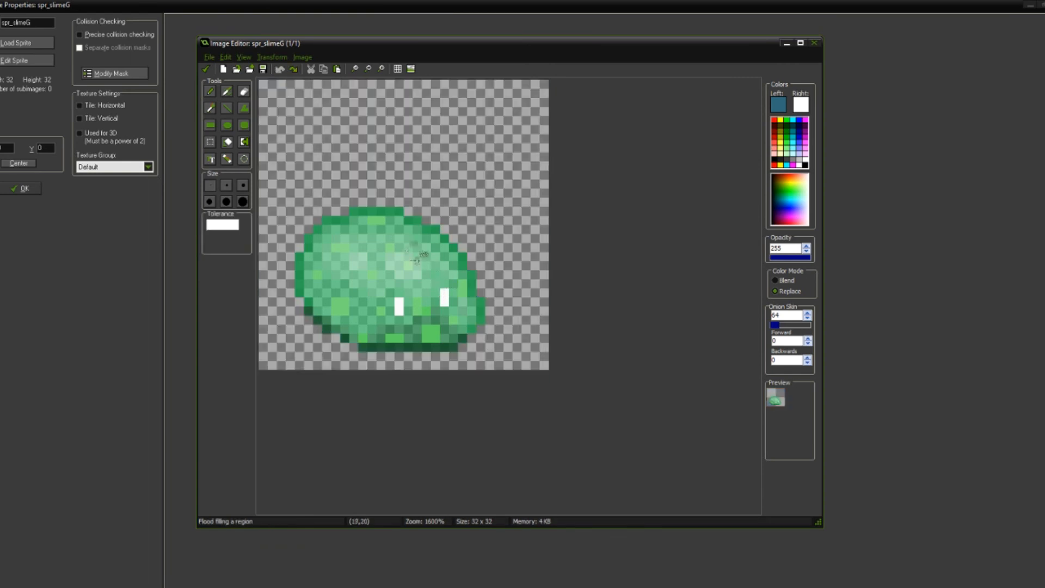
Step: Select the whole slime and cut it from the canvas
{"action": "left_click", "coordinate": [210, 141]}
{"action": "left_click_drag", "start_coordinate": [288, 196], "coordinate": [530, 326]}
{"action": "left_click_drag", "start_coordinate": [390, 128], "coordinate": [391, 138]}
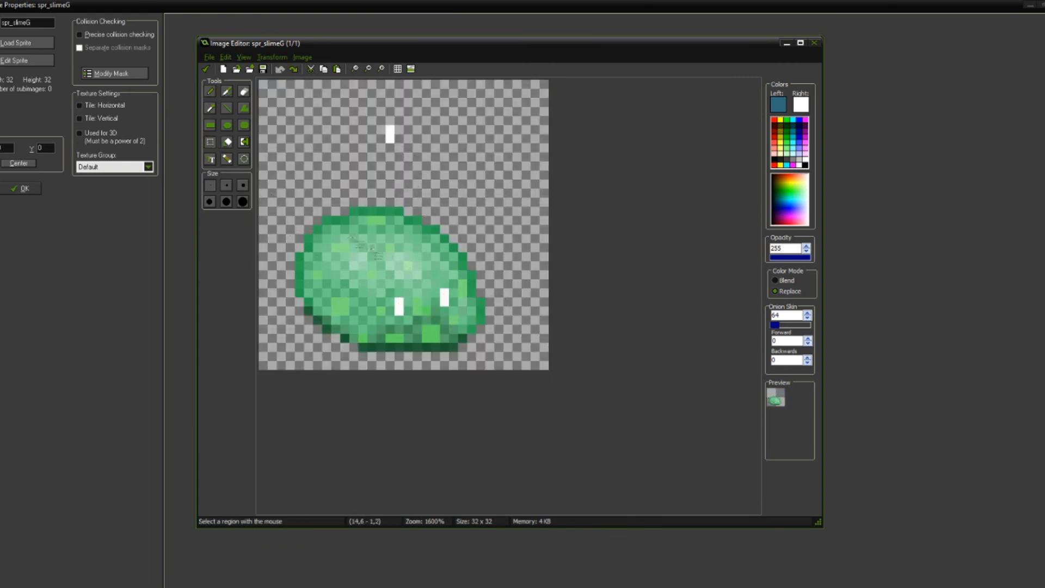
{"action": "left_click_drag", "start_coordinate": [271, 201], "coordinate": [568, 403]}
{"action": "left_click_drag", "start_coordinate": [442, 294], "coordinate": [435, 229]}
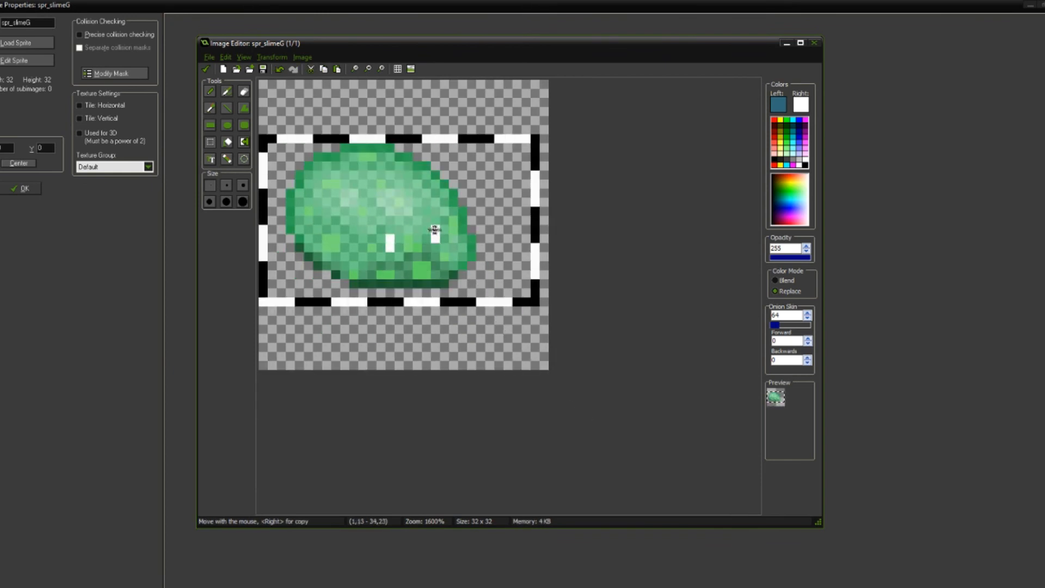
{"action": "key", "text": "Delete"}
Step: Try filling the empty canvas with the muted blue and pasting the slime over it, and undo both
{"action": "key", "text": "f"}
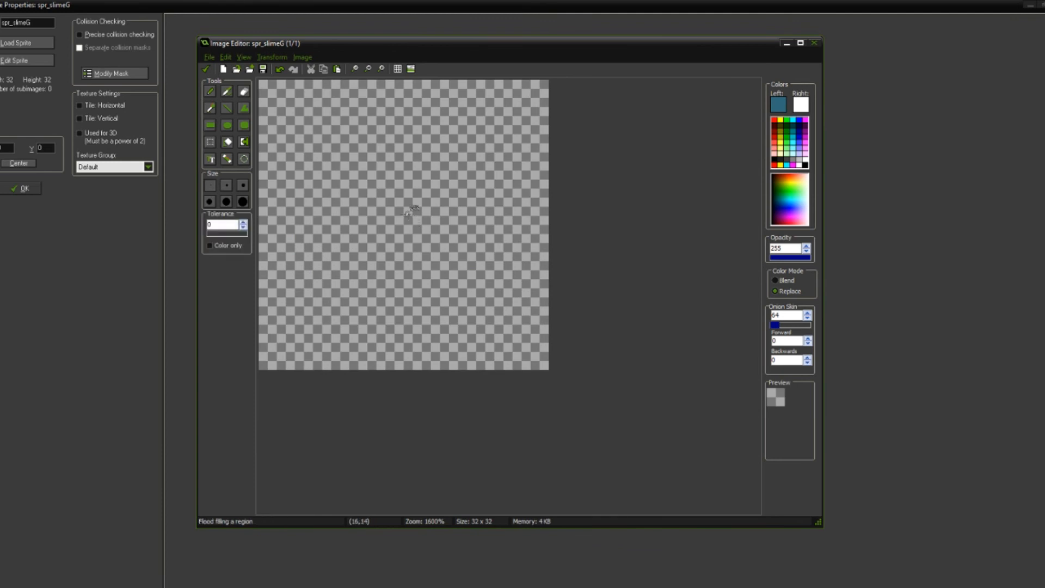
{"action": "left_click", "coordinate": [410, 209]}
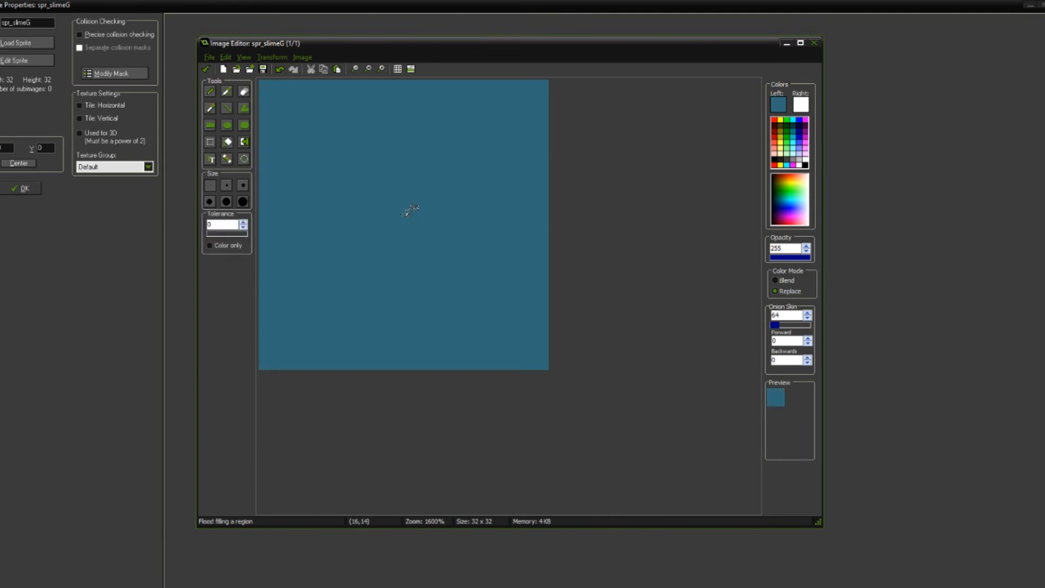
{"action": "key", "text": "ctrl+v"}
{"action": "left_click_drag", "start_coordinate": [389, 178], "coordinate": [427, 217]}
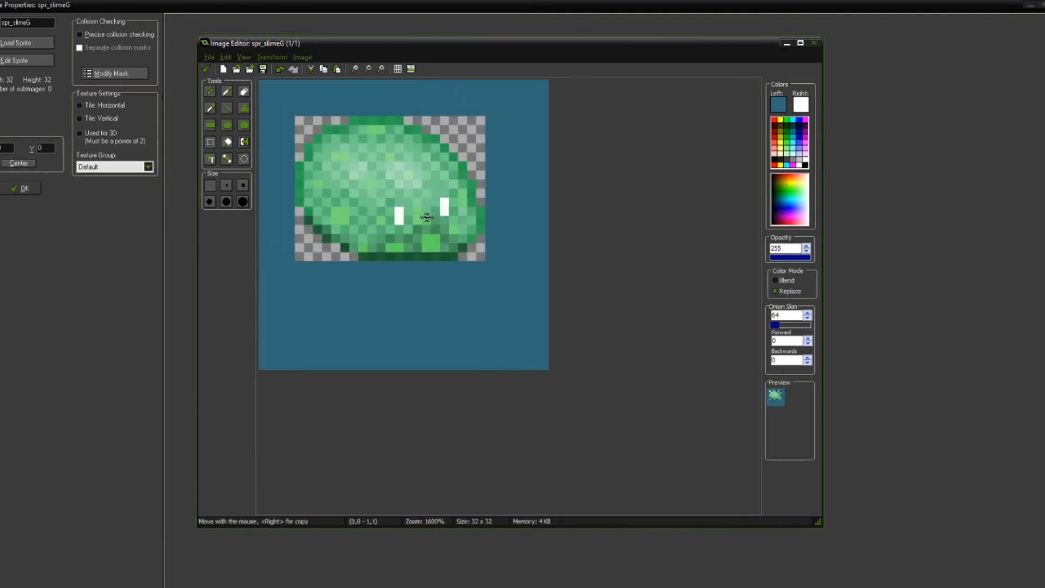
{"action": "key", "text": "ctrl+z"}
{"action": "key", "text": "ctrl+z"}
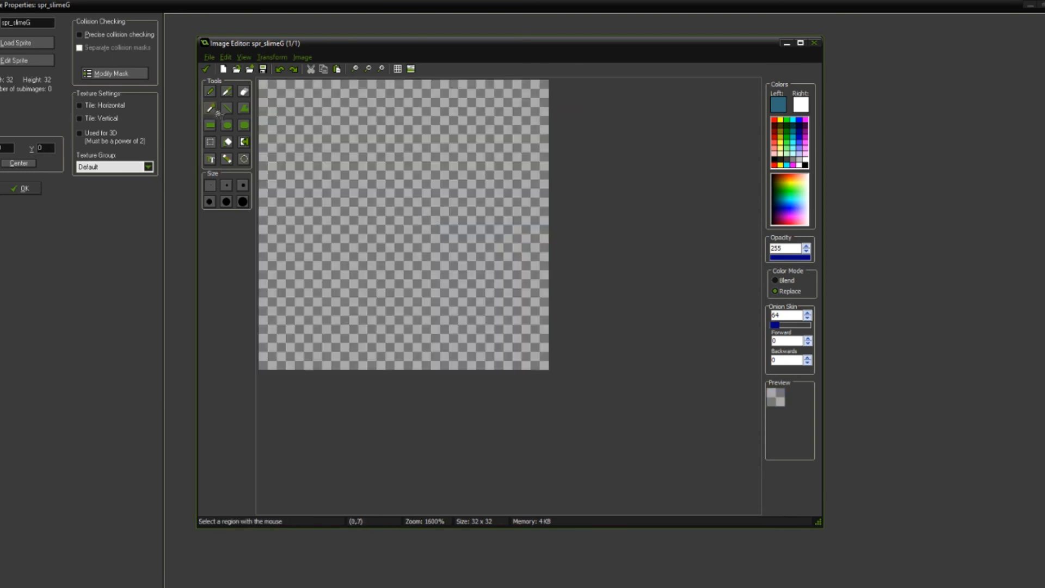
Step: Restore the slime near the middle of the transparent canvas and apply the image edits to the sprite
{"action": "key", "text": "ctrl+y"}
{"action": "key", "text": "ctrl+y"}
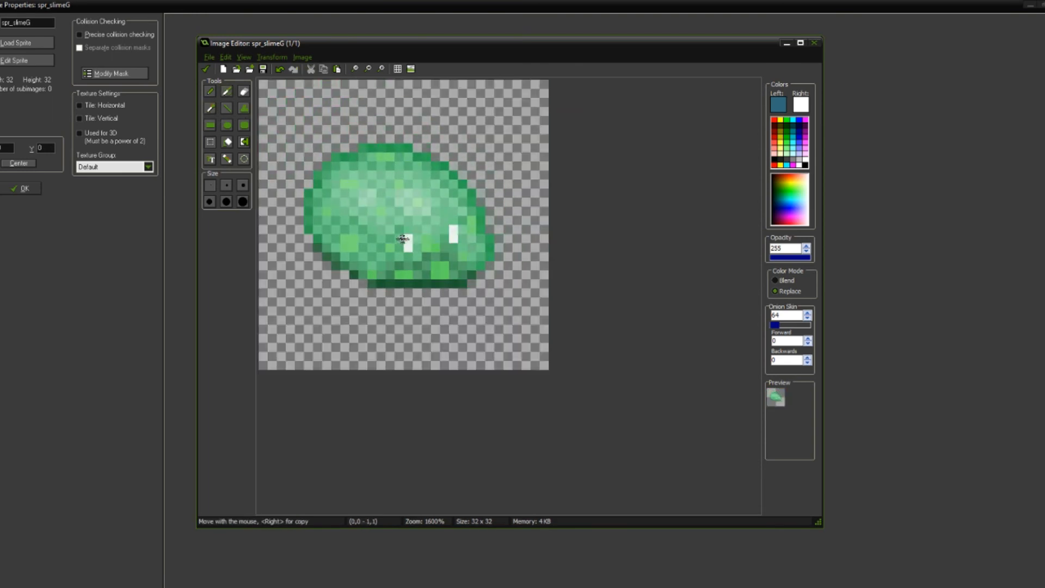
{"action": "left_click", "coordinate": [206, 69]}
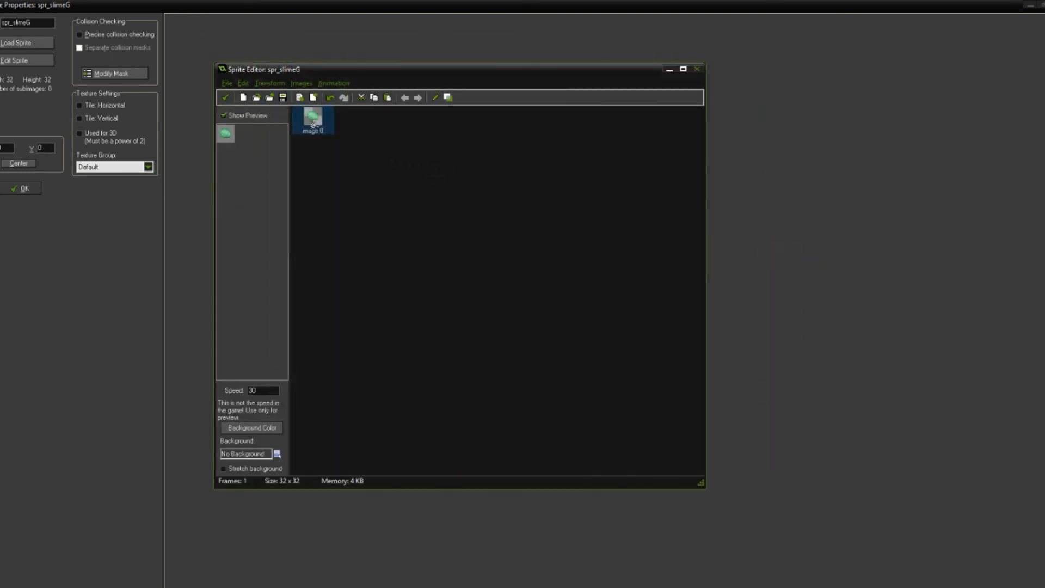
Step: Reopen the slime image and examine its translucent body, speckles and eyes at close and small scale
{"action": "double_click", "coordinate": [316, 120]}
{"action": "scroll", "coordinate": [439, 289], "scroll_direction": "up", "scroll_amount": 4}
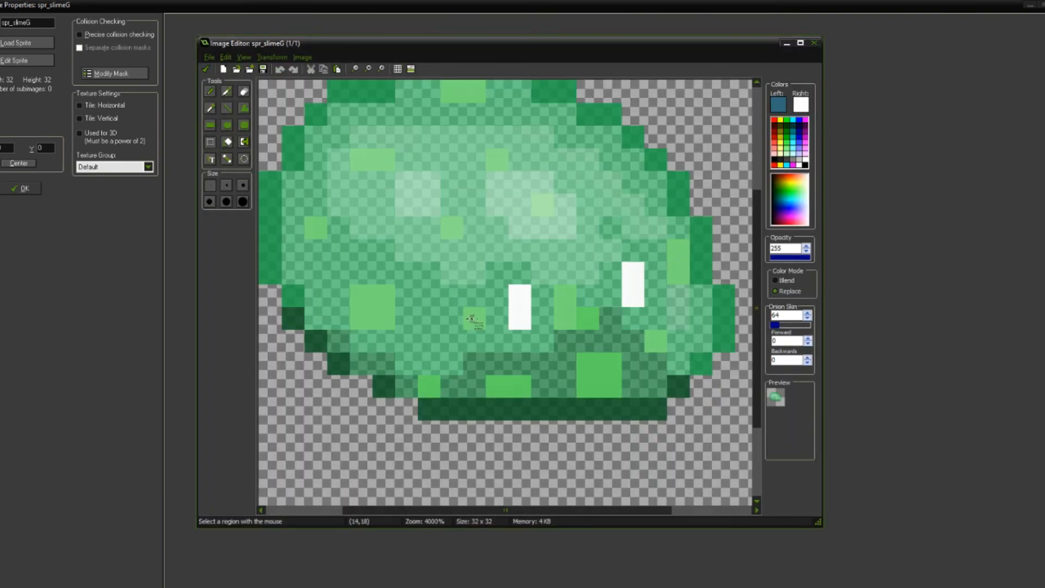
{"action": "scroll", "coordinate": [456, 262], "scroll_direction": "up", "scroll_amount": 1}
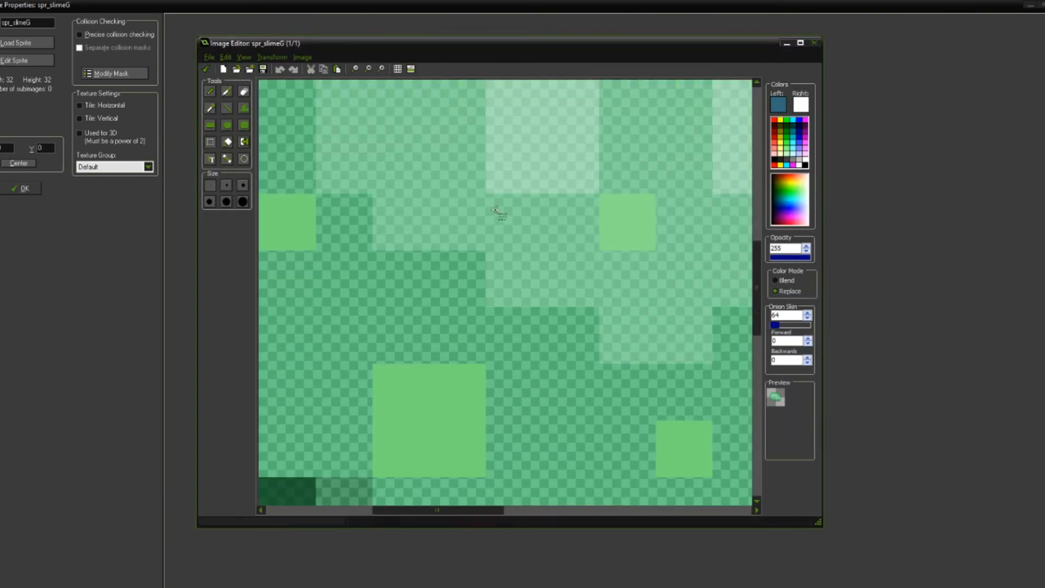
{"action": "scroll", "coordinate": [457, 250], "scroll_direction": "down", "scroll_amount": 2}
{"action": "scroll", "coordinate": [456, 248], "scroll_direction": "down", "scroll_amount": 5}
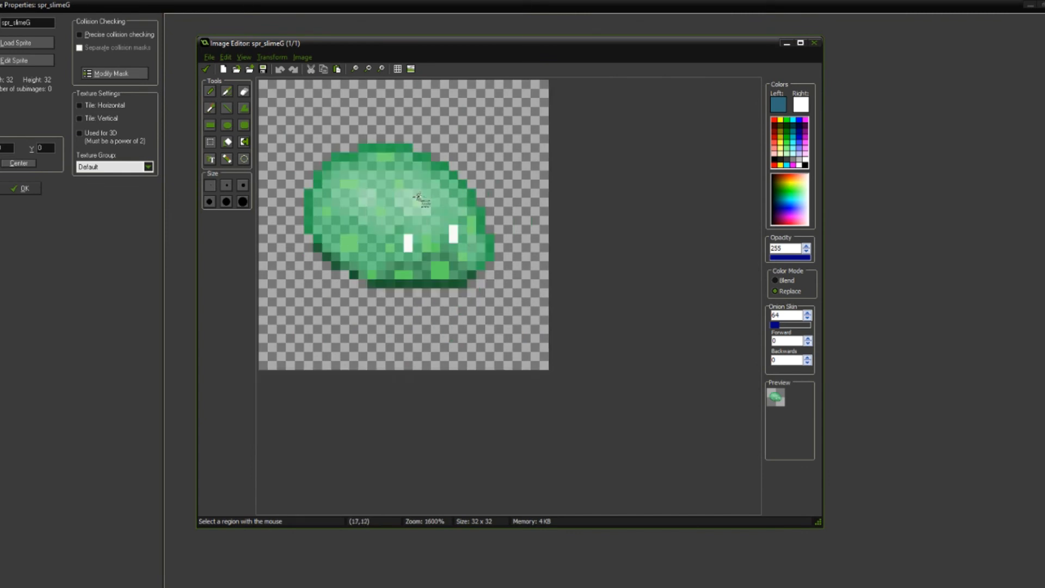
{"action": "scroll", "coordinate": [397, 199], "scroll_direction": "down", "scroll_amount": 2}
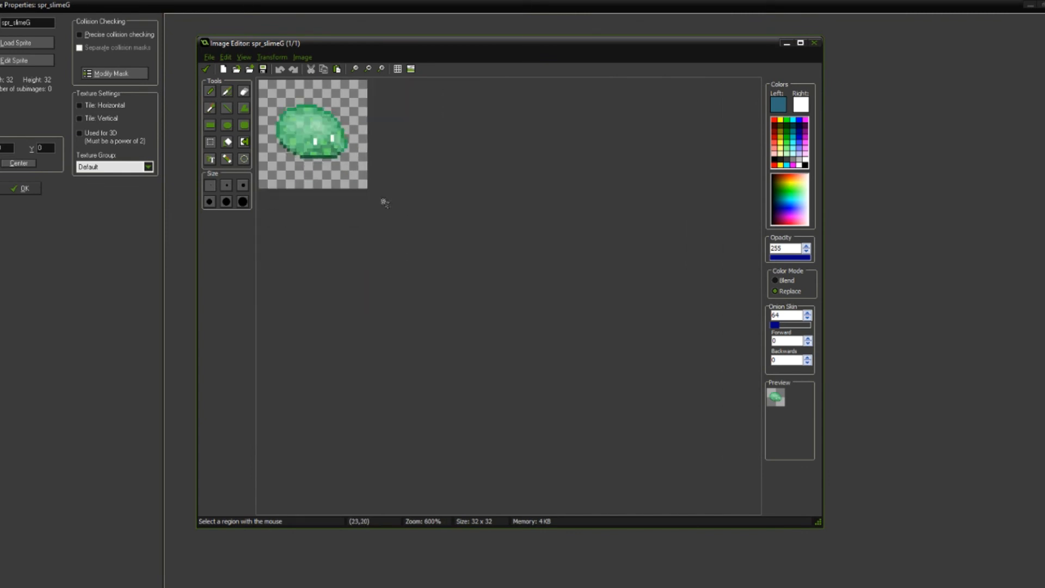
{"action": "scroll", "coordinate": [376, 182], "scroll_direction": "down", "scroll_amount": 2}
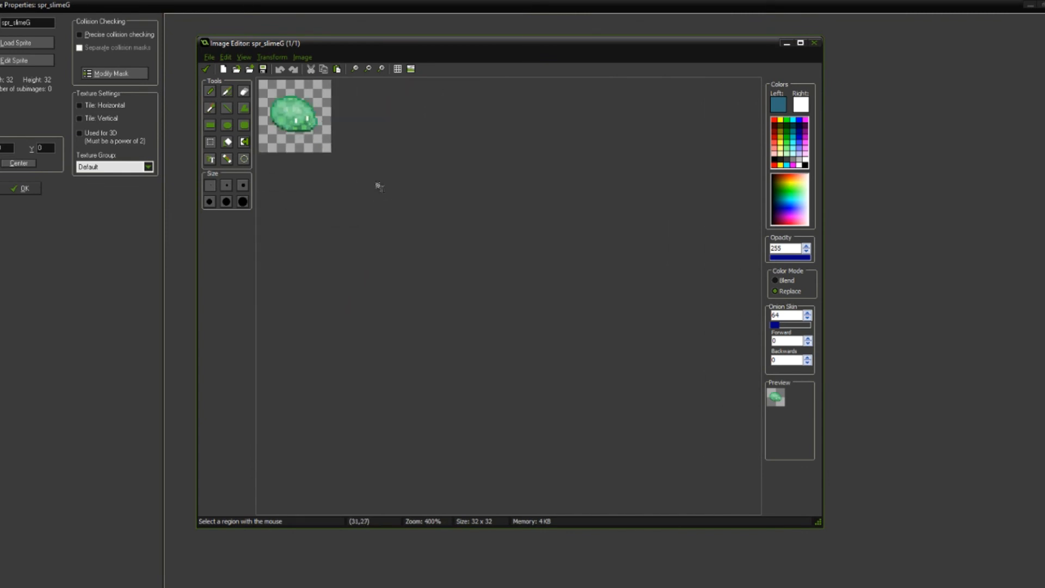
{"action": "scroll", "coordinate": [370, 174], "scroll_direction": "down", "scroll_amount": 1}
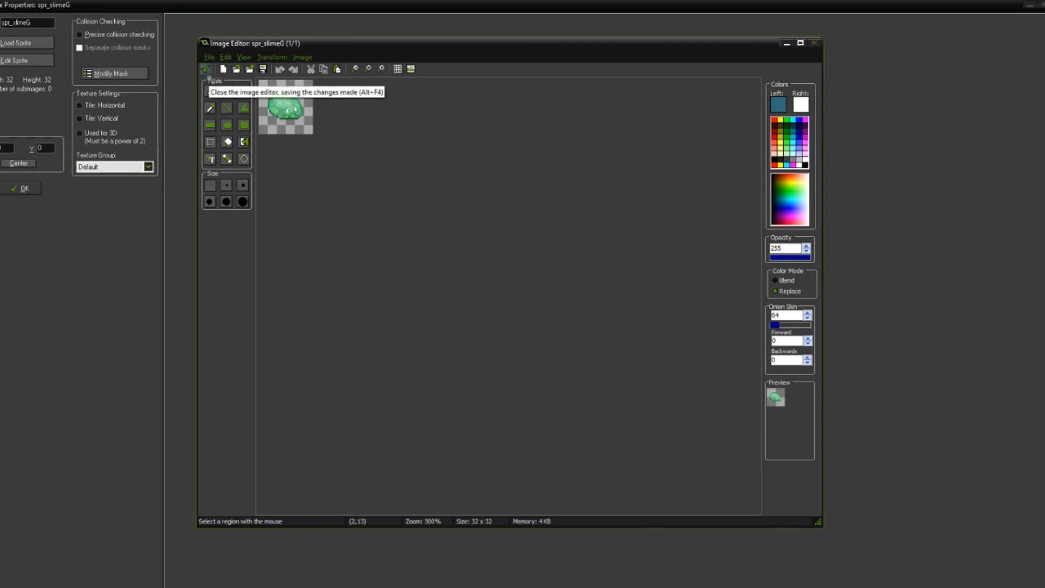
Step: Save the image and sprite changes and close the properties of spr_slimeG
{"action": "left_click", "coordinate": [206, 72]}
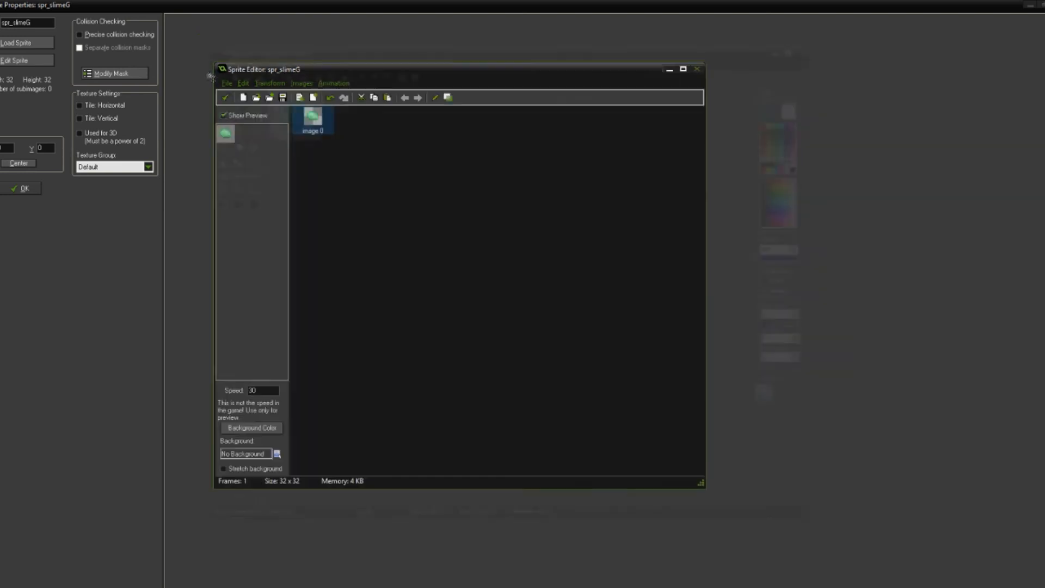
{"action": "left_click", "coordinate": [225, 98]}
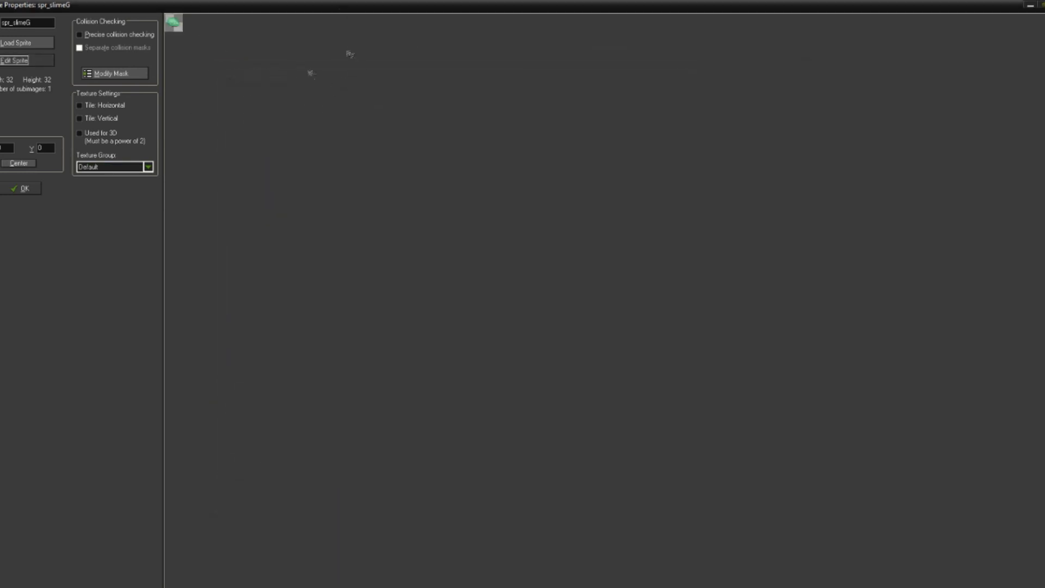
{"action": "left_click", "coordinate": [23, 188]}
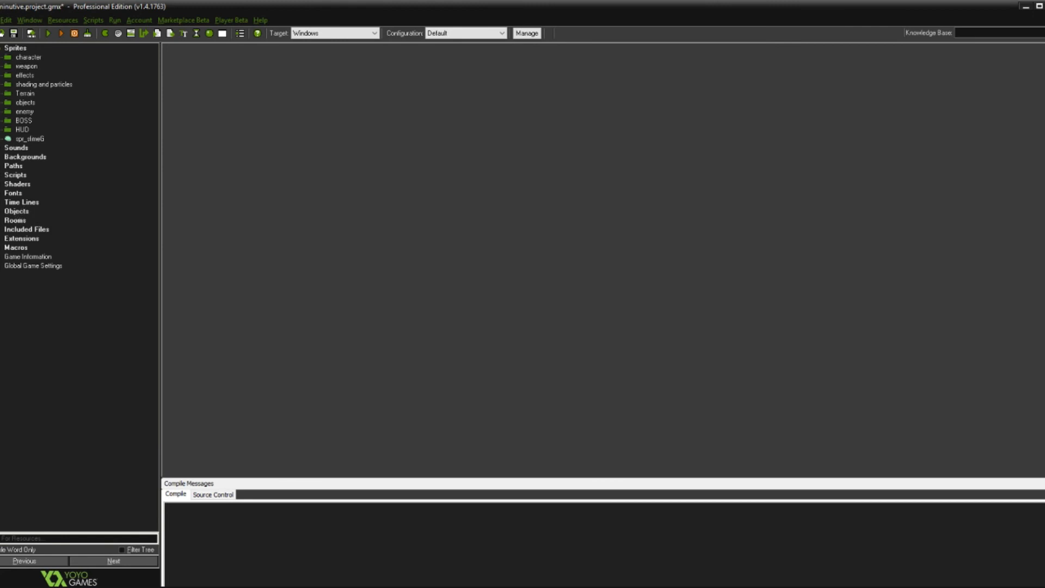
Step: Open the rm_nature room at the open grass near the wooden crate character
{"action": "double_click", "coordinate": [16, 220]}
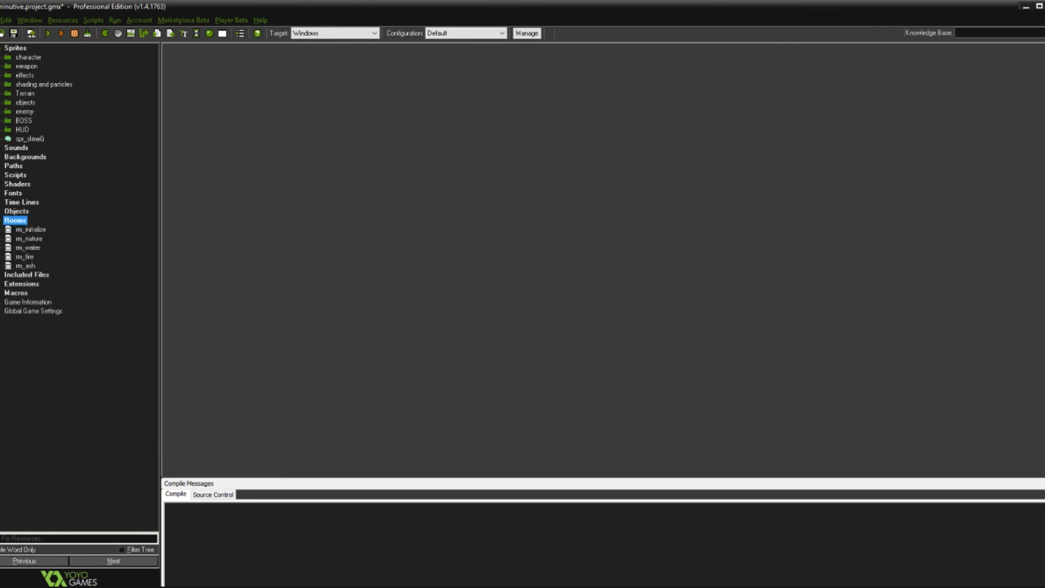
{"action": "double_click", "coordinate": [23, 239]}
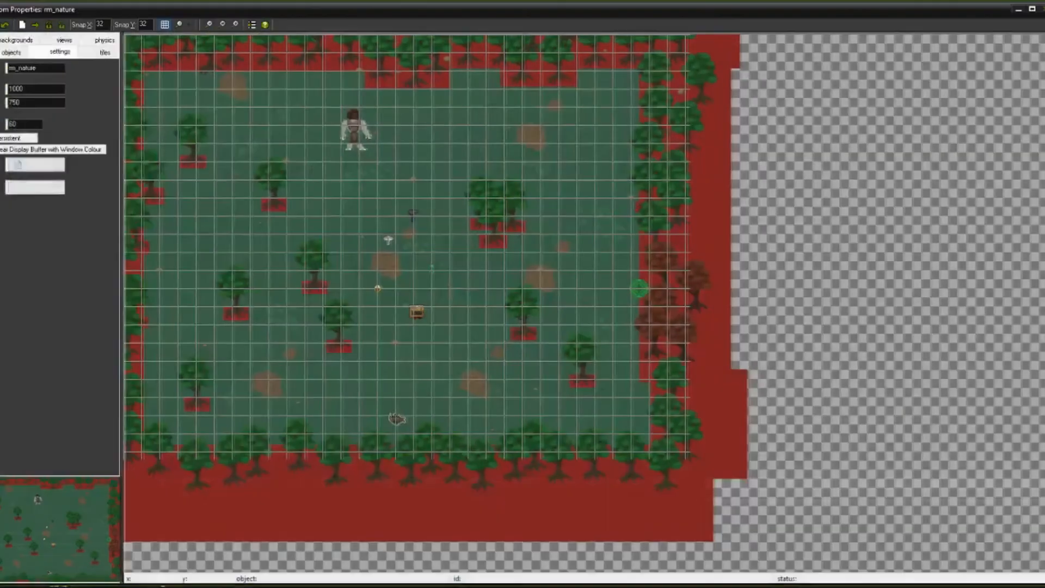
{"action": "scroll", "coordinate": [498, 315], "scroll_direction": "up", "scroll_amount": 3}
{"action": "scroll", "coordinate": [497, 347], "scroll_direction": "up", "scroll_amount": 4}
{"action": "middle_click_drag", "start_coordinate": [475, 418], "coordinate": [493, 264]}
{"action": "scroll", "coordinate": [492, 264], "scroll_direction": "down", "scroll_amount": 5}
{"action": "scroll", "coordinate": [513, 341], "scroll_direction": "up", "scroll_amount": 5}
{"action": "middle_click_drag", "start_coordinate": [539, 301], "coordinate": [556, 244]}
{"action": "scroll", "coordinate": [451, 262], "scroll_direction": "down", "scroll_amount": 3}
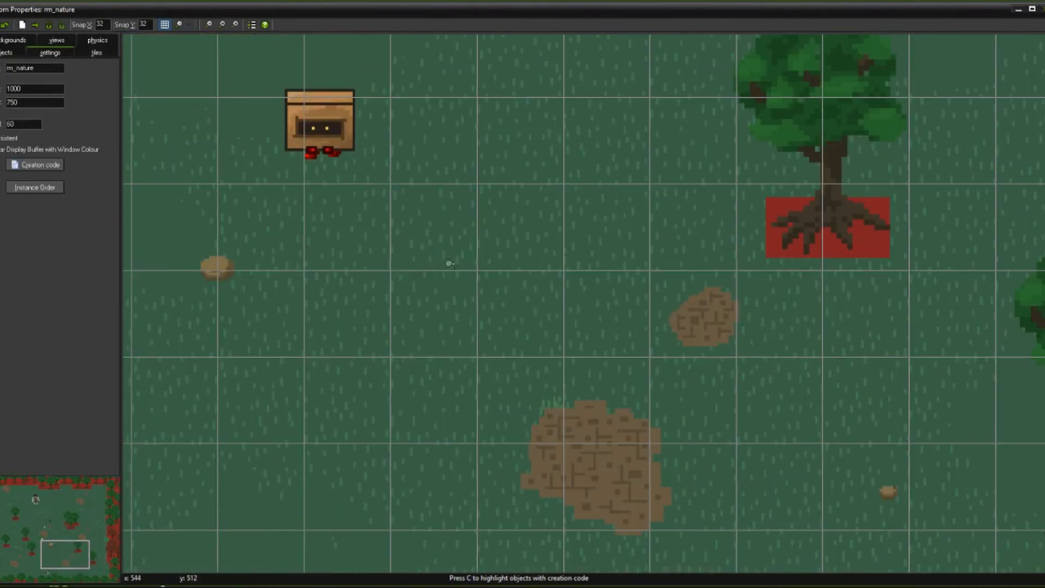
Step: Look through the list of objects that can be placed in rm_nature, and leave it without choosing one
{"action": "left_click", "coordinate": [2, 53]}
{"action": "left_click", "coordinate": [43, 109]}
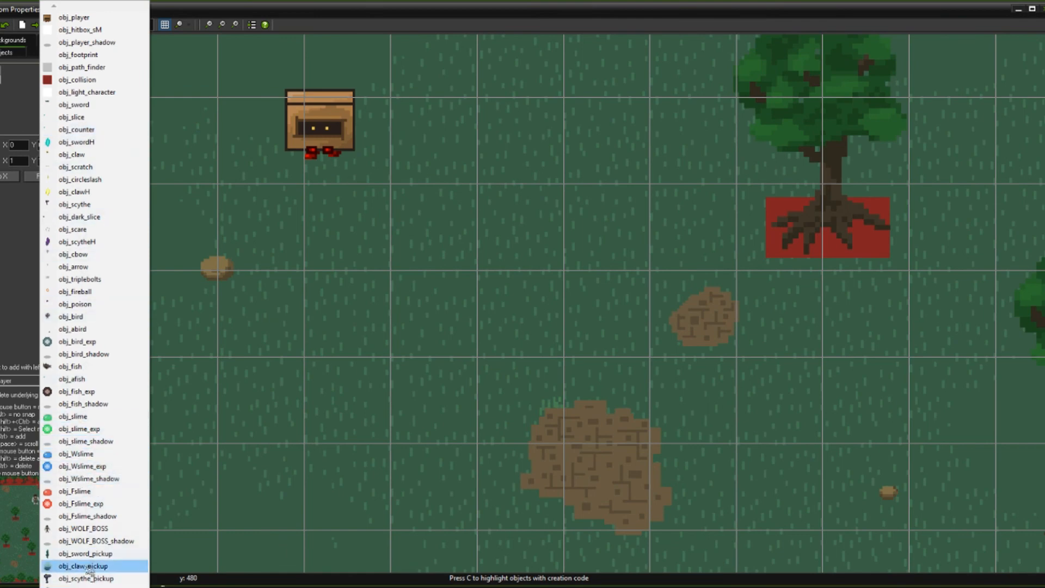
{"action": "mouse_move", "coordinate": [82, 587]}
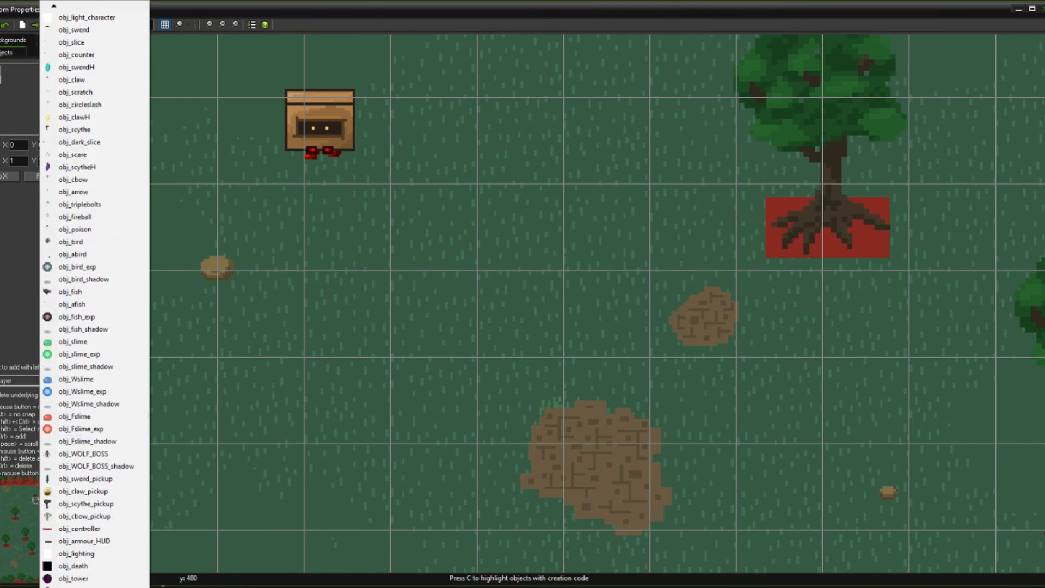
{"action": "left_click", "coordinate": [267, 10]}
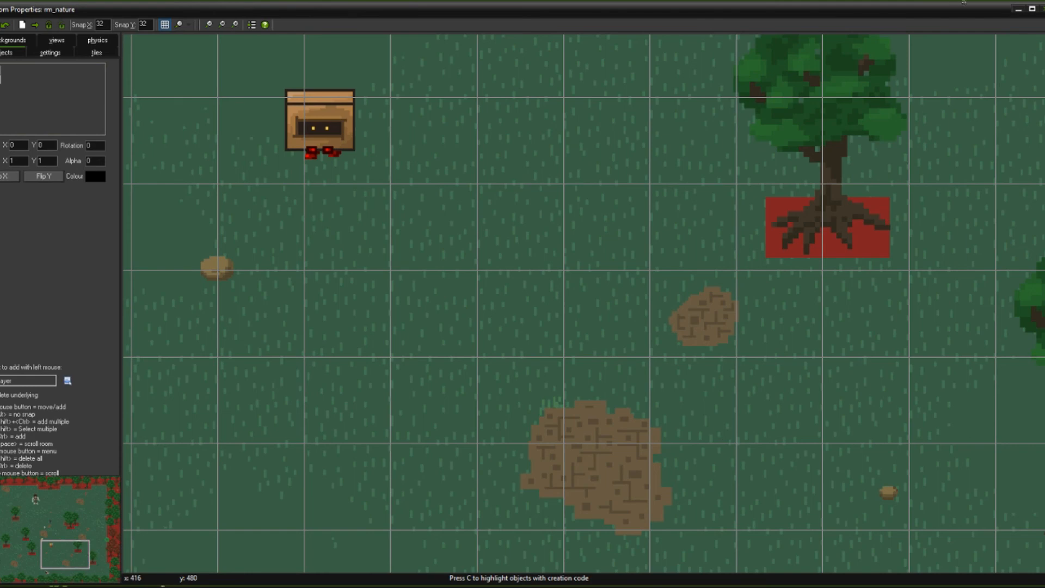
Step: Create a new object with its default name and assign spr_slimeG as its sprite
{"action": "left_click", "coordinate": [1033, 10]}
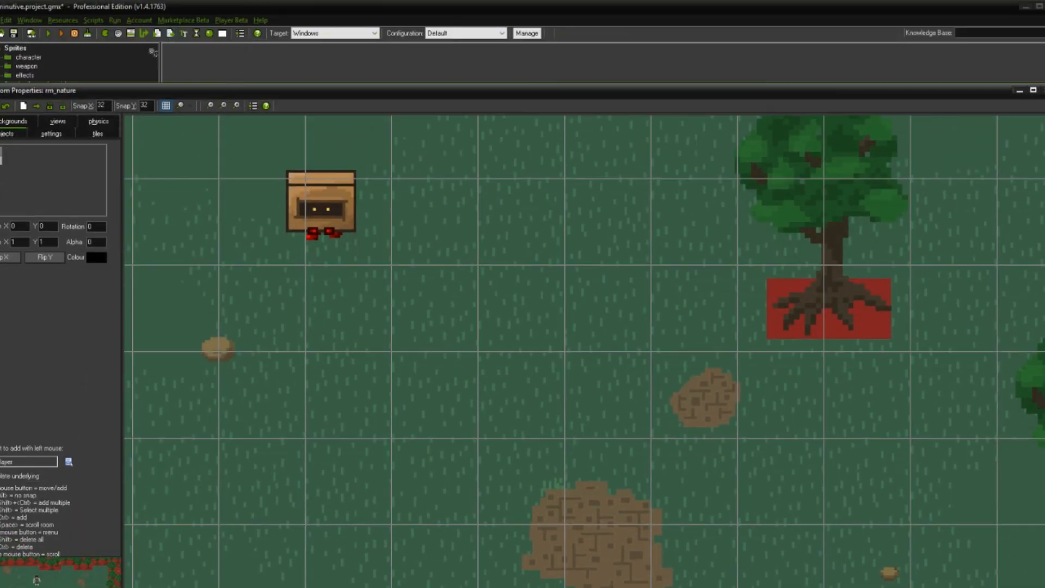
{"action": "left_click", "coordinate": [209, 33]}
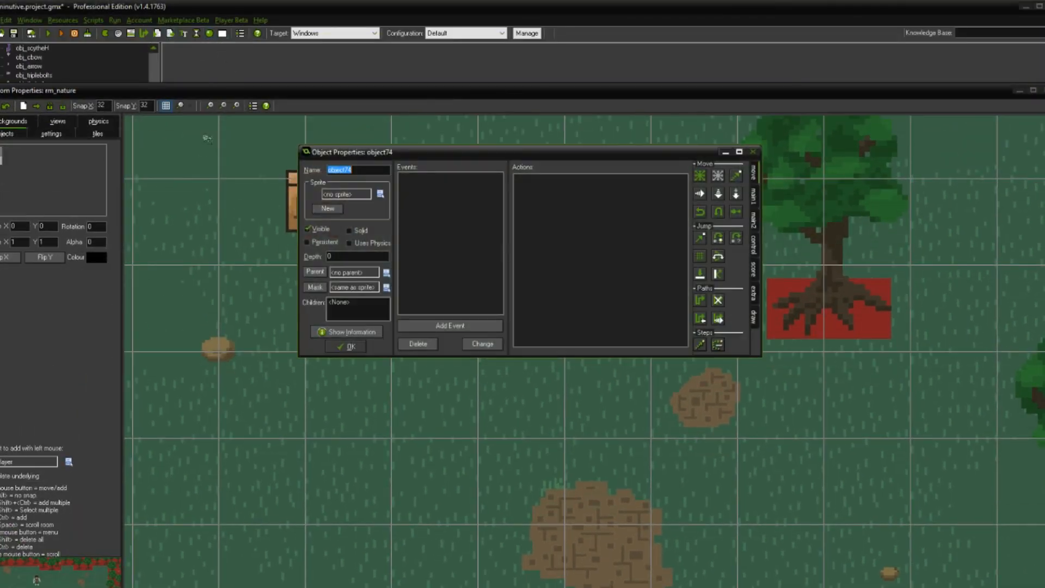
{"action": "left_click", "coordinate": [380, 194]}
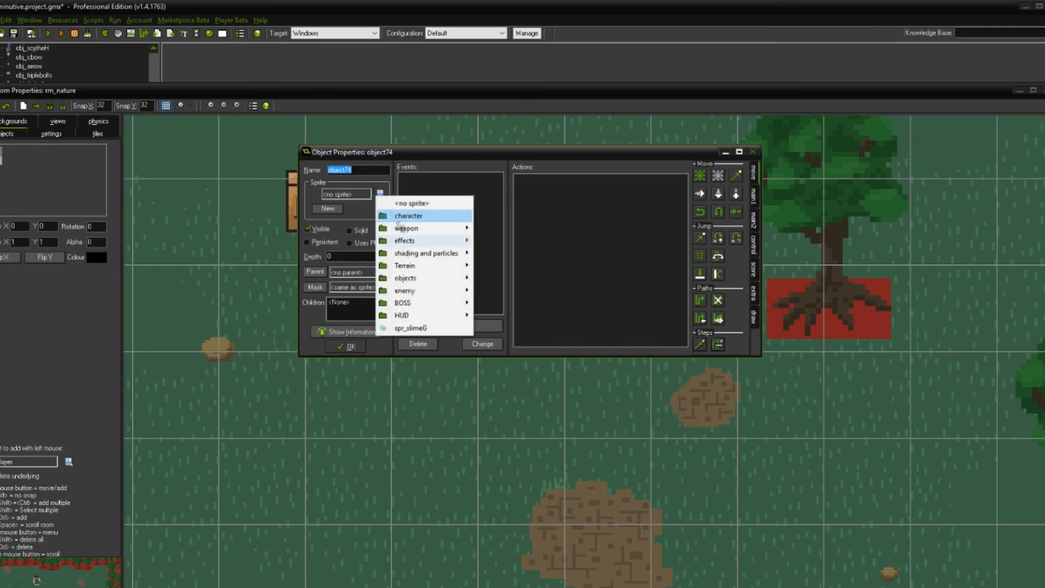
{"action": "left_click", "coordinate": [405, 328]}
{"action": "left_click", "coordinate": [350, 347]}
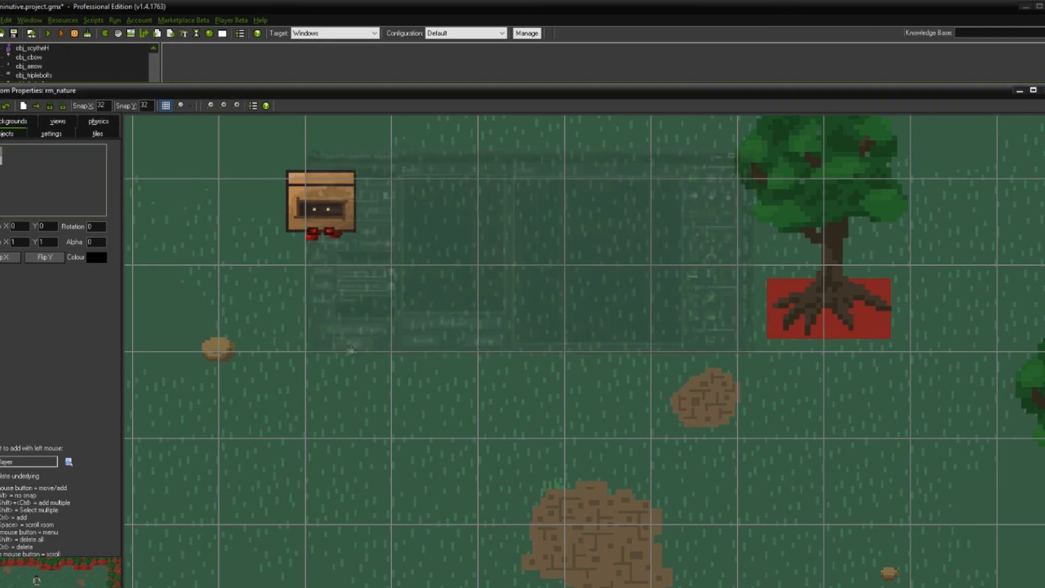
Step: Choose object74 as the object to add and place one instance on the grass beside the small dirt patch at X 608, Y 544
{"action": "left_click", "coordinate": [69, 462]}
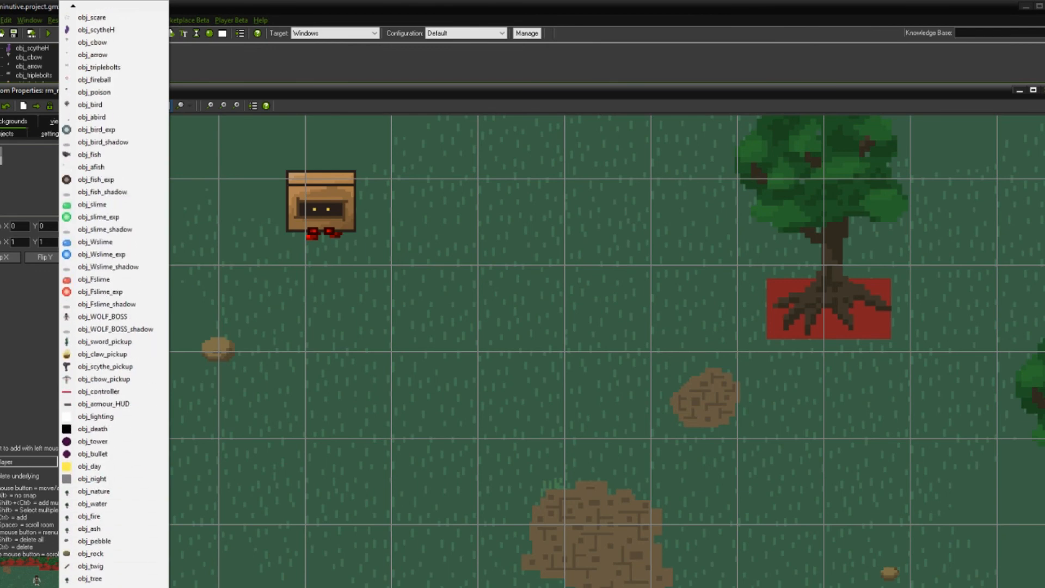
{"action": "left_click", "coordinate": [113, 586]}
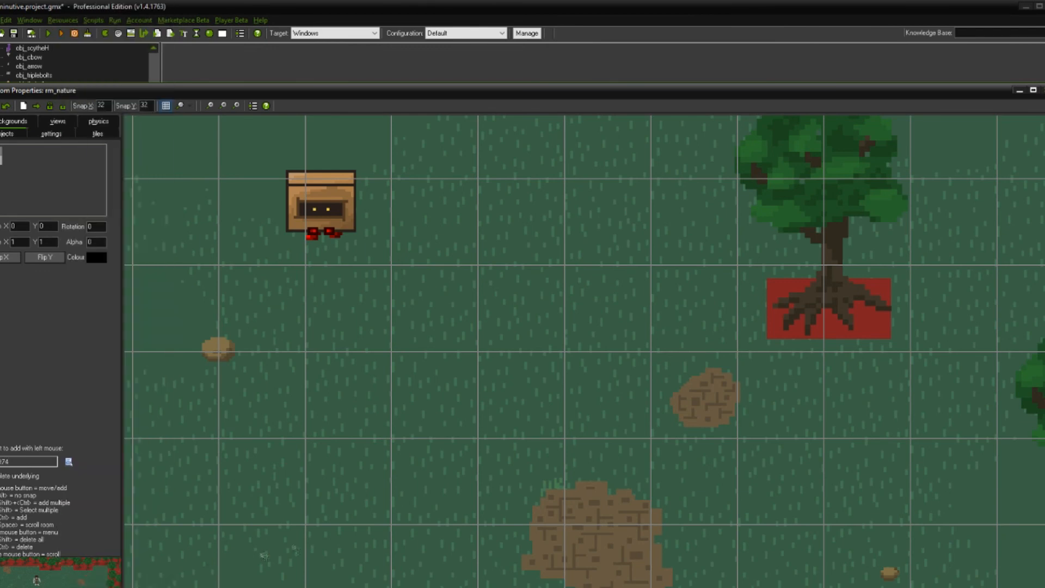
{"action": "left_click", "coordinate": [509, 435]}
{"action": "left_click_drag", "start_coordinate": [536, 394], "coordinate": [588, 395]}
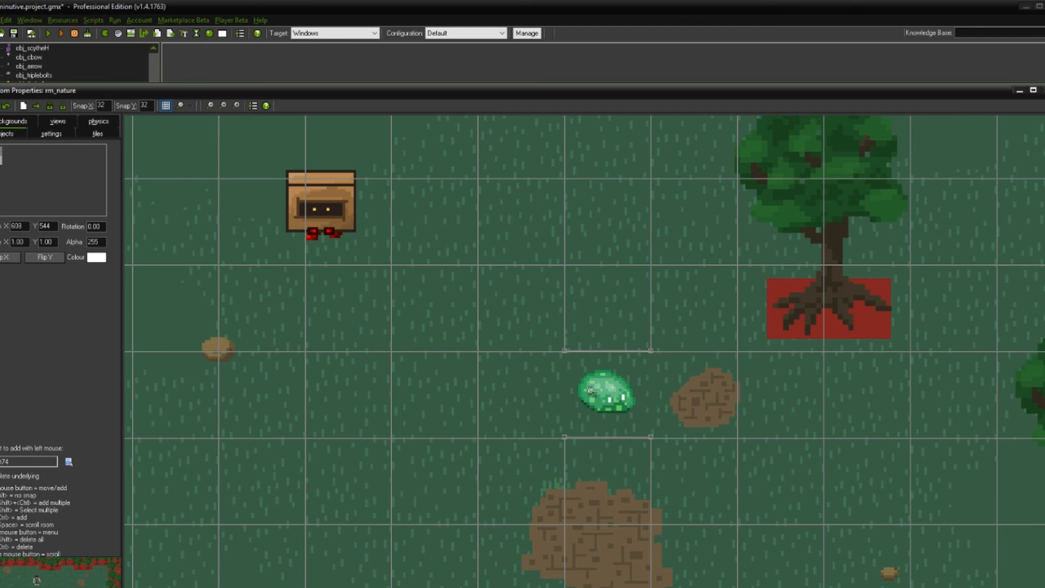
Step: Try the slime one grid cell farther from the small dirt patch at X 576, and return it to X 608, Y 544
{"action": "scroll", "coordinate": [620, 424], "scroll_direction": "up", "scroll_amount": 1, "text": "ctrl"}
{"action": "scroll", "coordinate": [619, 424], "scroll_direction": "up", "scroll_amount": 1, "text": "ctrl"}
{"action": "left_click_drag", "start_coordinate": [654, 327], "coordinate": [433, 325]}
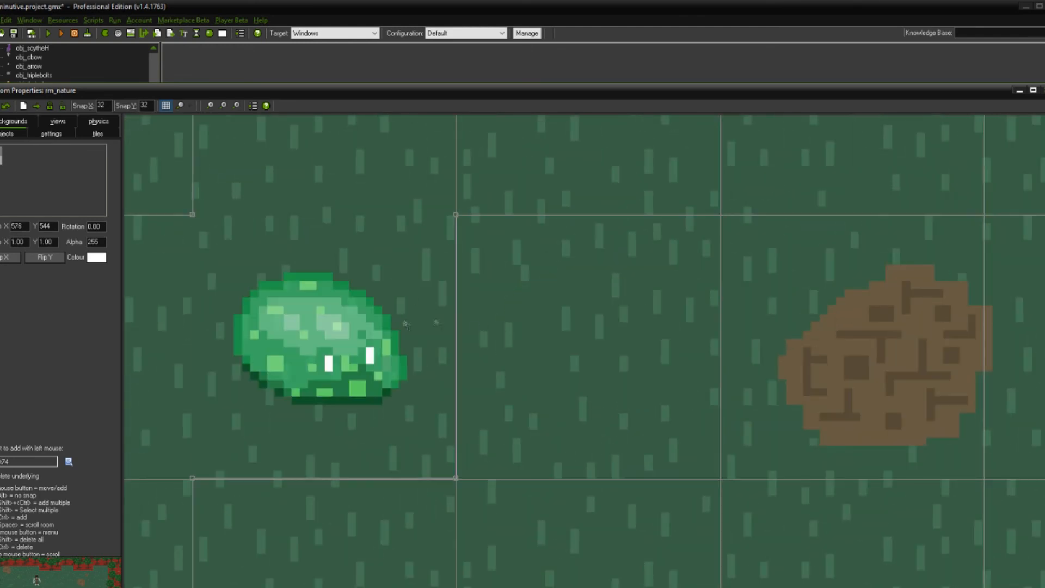
{"action": "scroll", "coordinate": [392, 338], "scroll_direction": "down", "scroll_amount": 2, "text": "ctrl"}
{"action": "left_click_drag", "start_coordinate": [312, 288], "coordinate": [139, 140]}
{"action": "key", "text": "ctrl+z"}
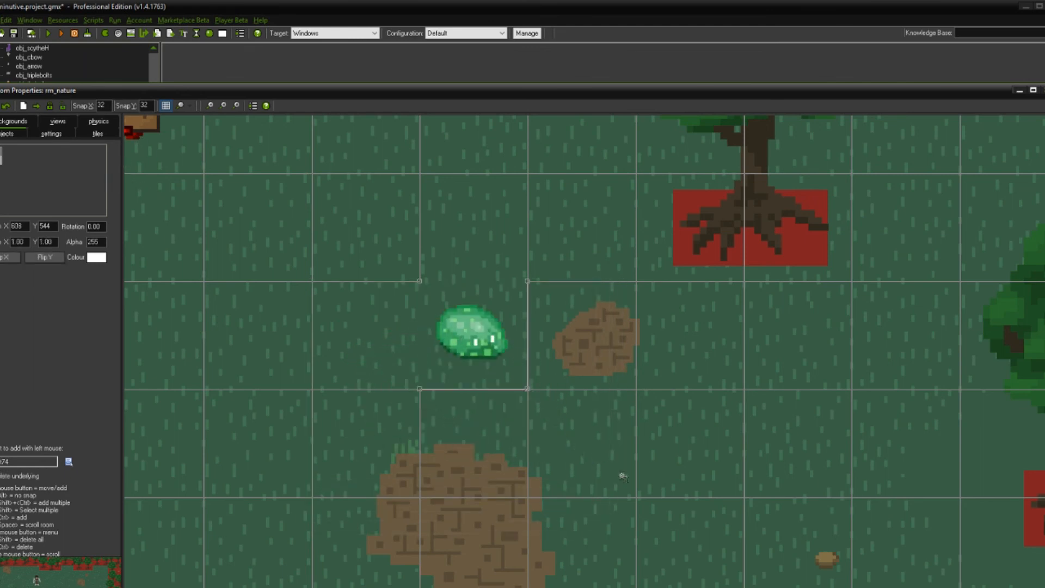
Step: Scale the slime instance to 2.00 in both X and Y and move it to the open grass at X 544, Y 512
{"action": "left_click_drag", "start_coordinate": [607, 452], "coordinate": [742, 565]}
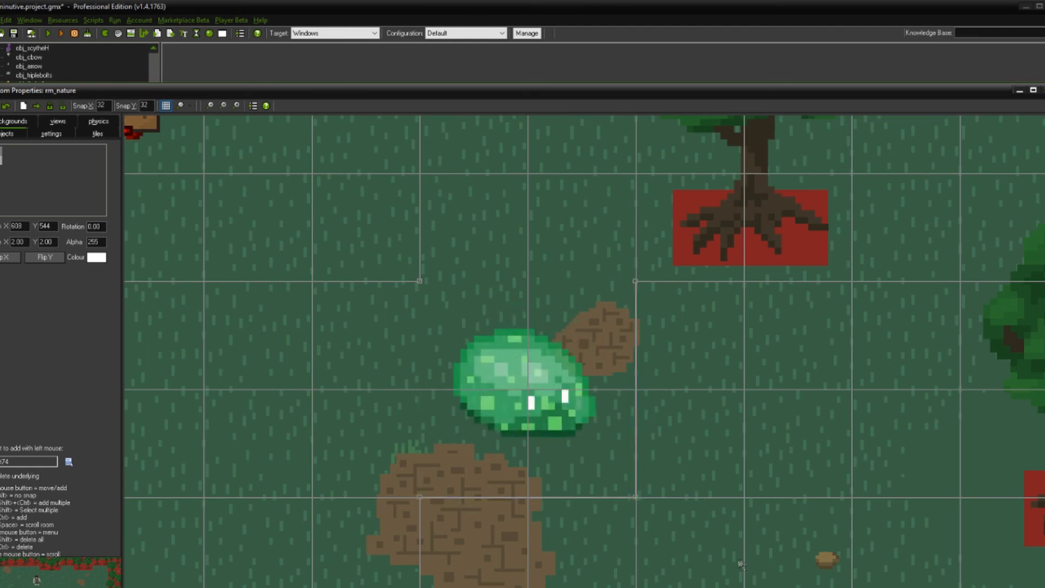
{"action": "left_click_drag", "start_coordinate": [548, 402], "coordinate": [392, 331]}
{"action": "scroll", "coordinate": [425, 364], "scroll_direction": "down", "scroll_amount": 3}
{"action": "scroll", "coordinate": [424, 377], "scroll_direction": "up", "scroll_amount": 2}
{"action": "scroll", "coordinate": [419, 376], "scroll_direction": "up", "scroll_amount": 2}
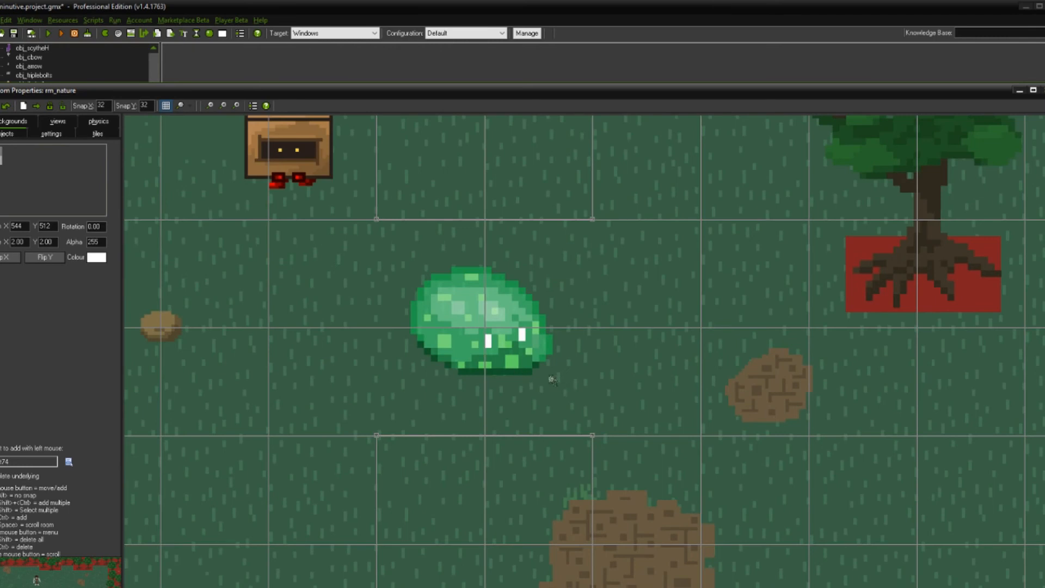
Step: Move the enlarged slime to X 576, Y 544, just above the large dirt patch, and examine its translucent pixels up close
{"action": "left_click_drag", "start_coordinate": [483, 322], "coordinate": [532, 366]}
{"action": "middle_click_drag", "start_coordinate": [593, 409], "coordinate": [529, 325]}
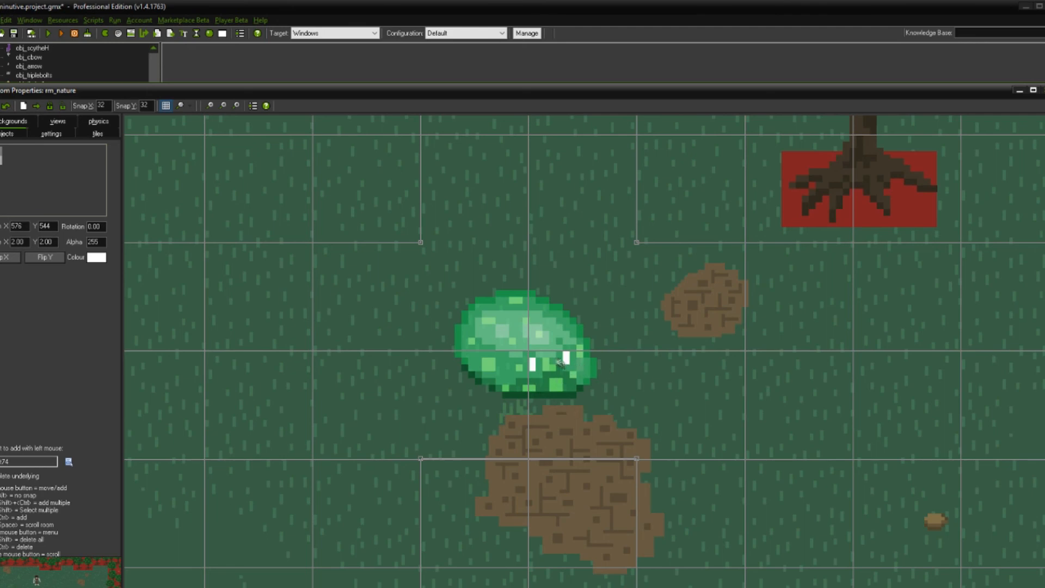
{"action": "scroll", "coordinate": [543, 405], "scroll_direction": "up", "scroll_amount": 5}
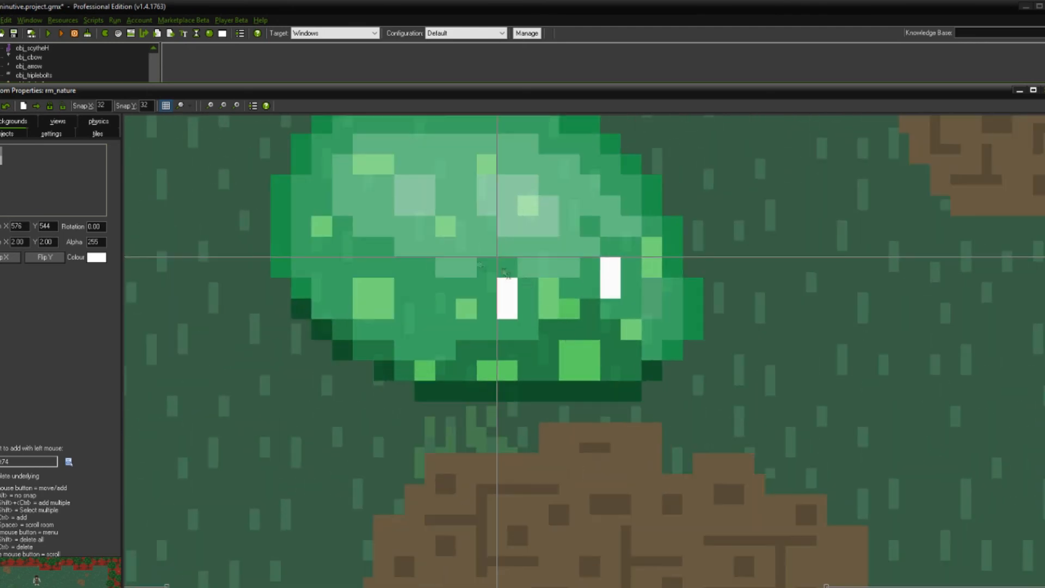
{"action": "scroll", "coordinate": [437, 266], "scroll_direction": "down", "scroll_amount": 3}
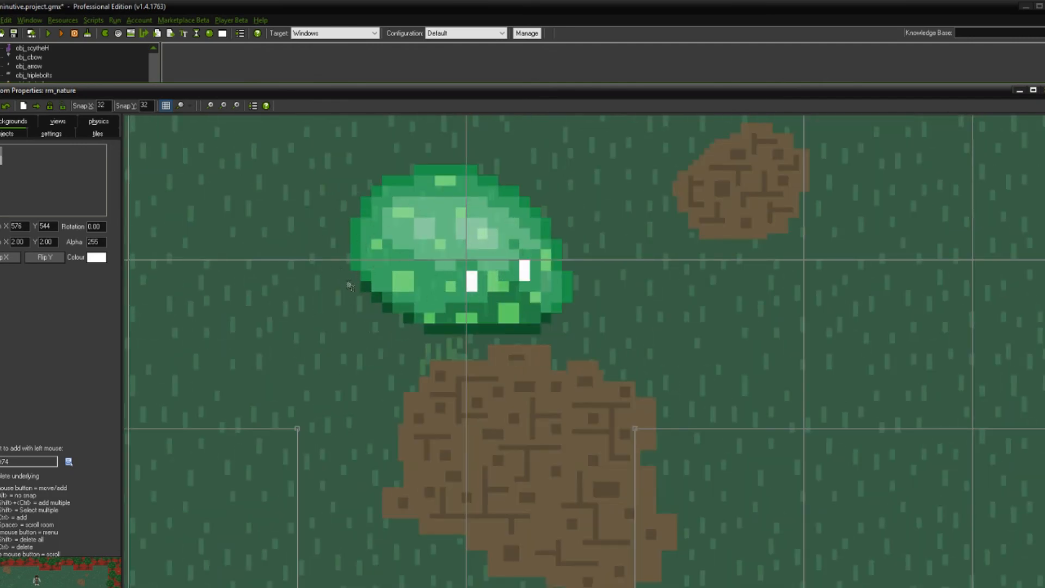
{"action": "scroll", "coordinate": [350, 286], "scroll_direction": "down", "scroll_amount": 3}
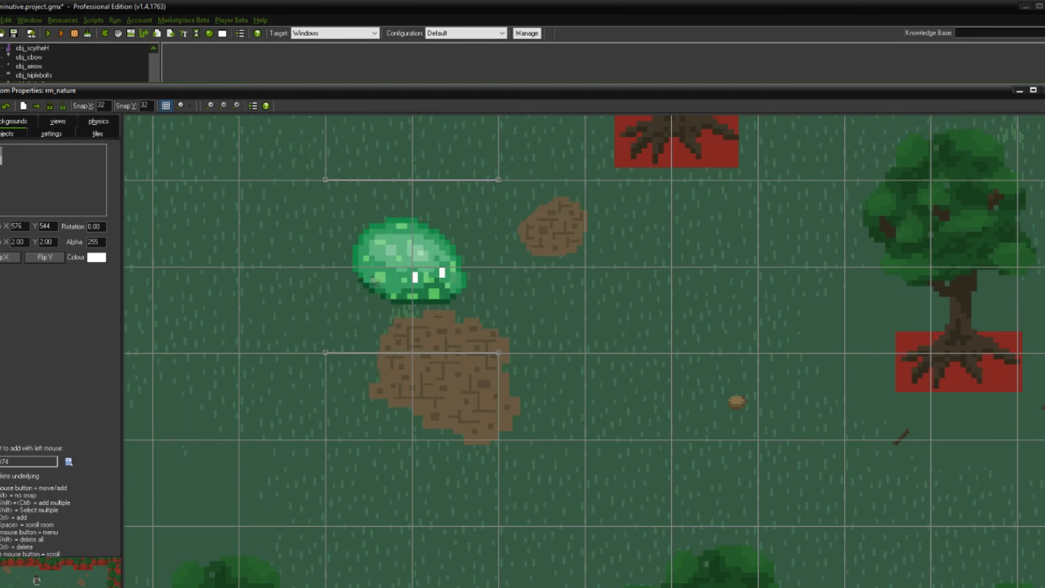
Step: Move the slime onto the large dirt patch at X 576, Y 576, and close the room without removing the instances outside it
{"action": "left_click_drag", "start_coordinate": [474, 333], "coordinate": [490, 433]}
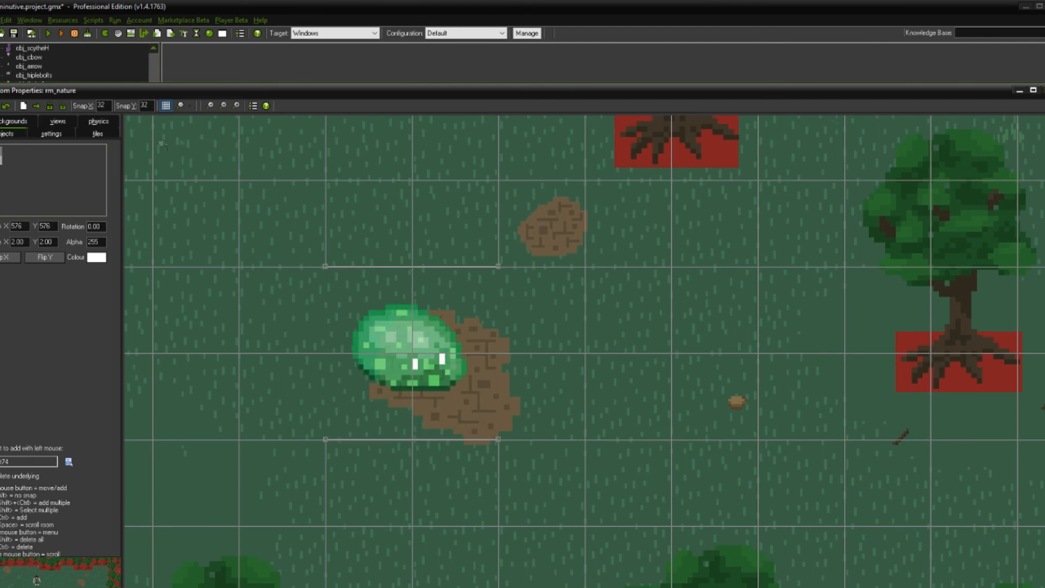
{"action": "left_click", "coordinate": [2, 107]}
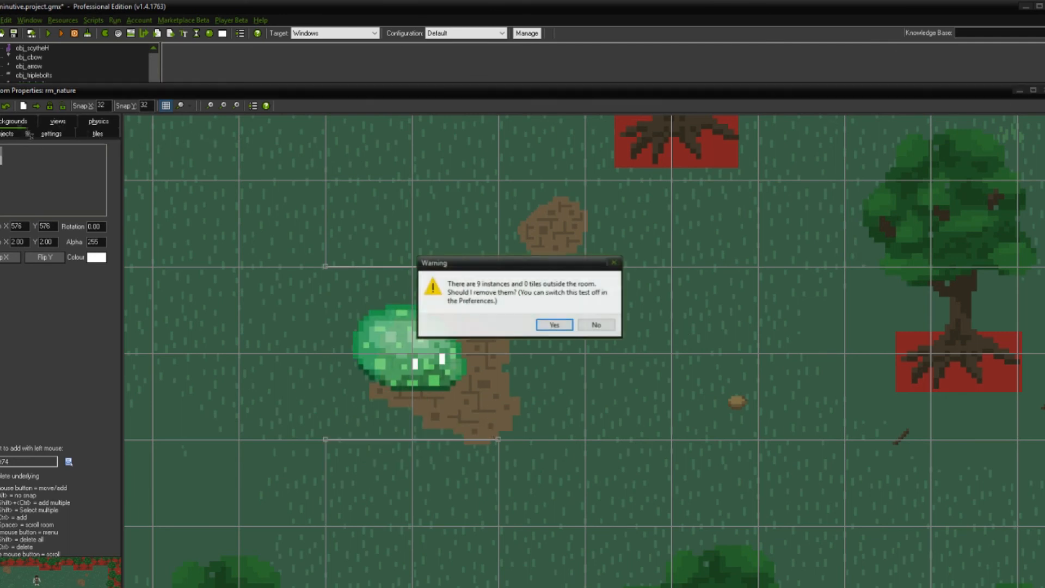
{"action": "left_click", "coordinate": [592, 328]}
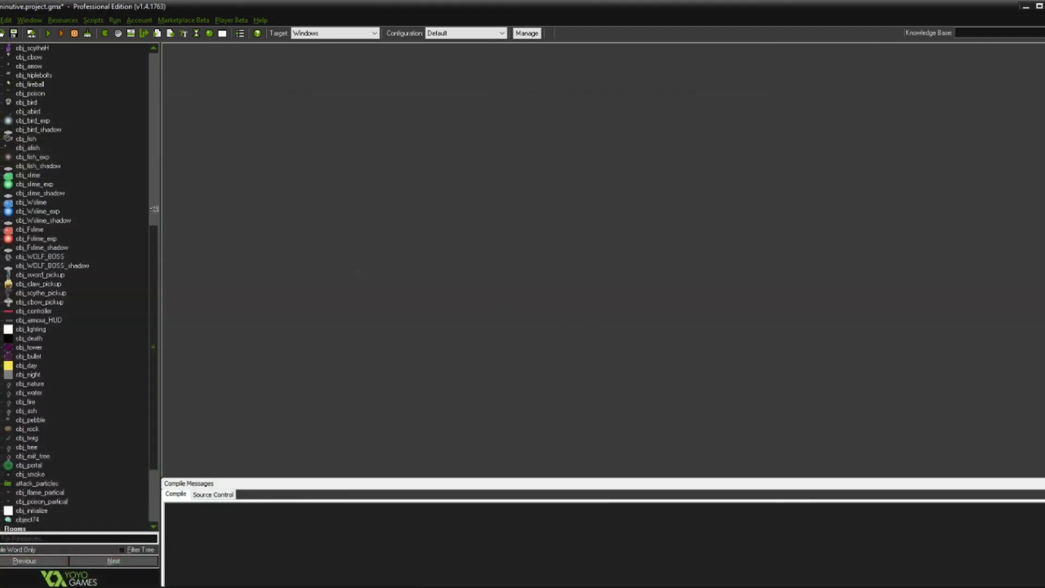